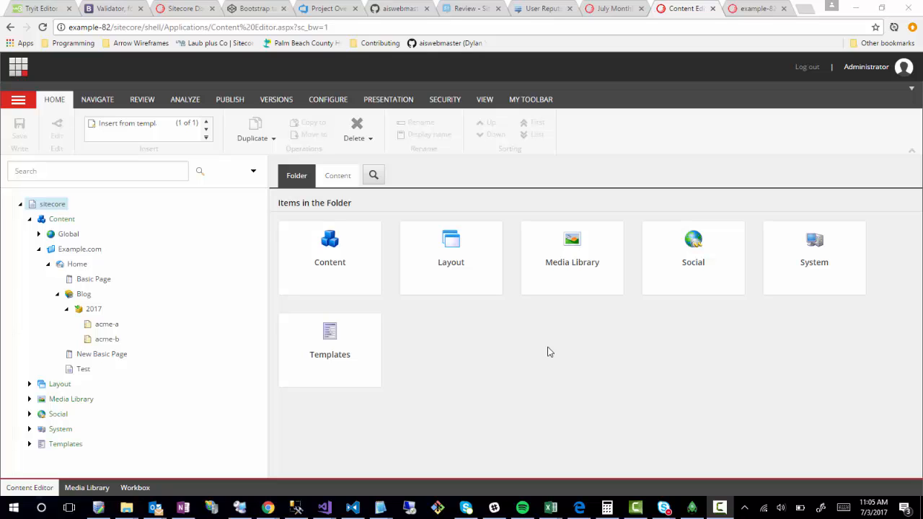
Step: Insert an Article item named "Article New" under Blog, declining to save changes to the current item
{"action": "right_click", "coordinate": [77, 295]}
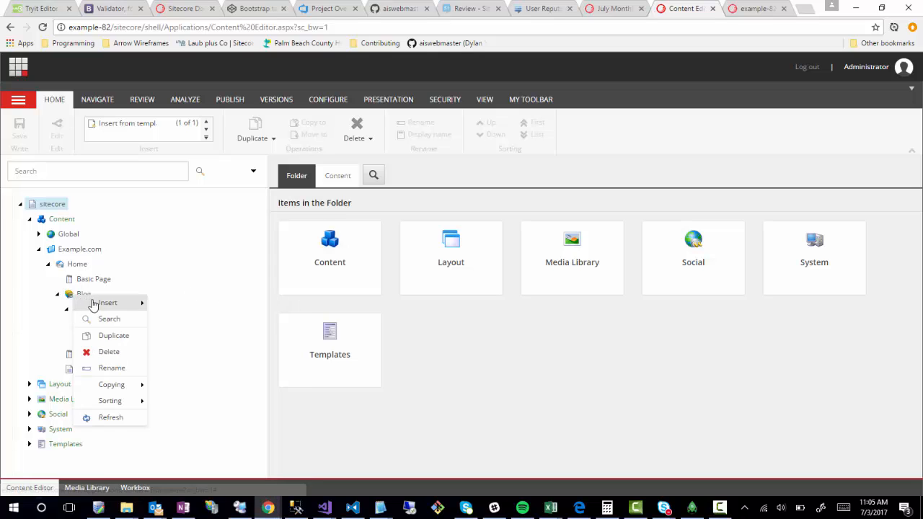
{"action": "mouse_move", "coordinate": [87, 303]}
{"action": "left_click", "coordinate": [194, 308]}
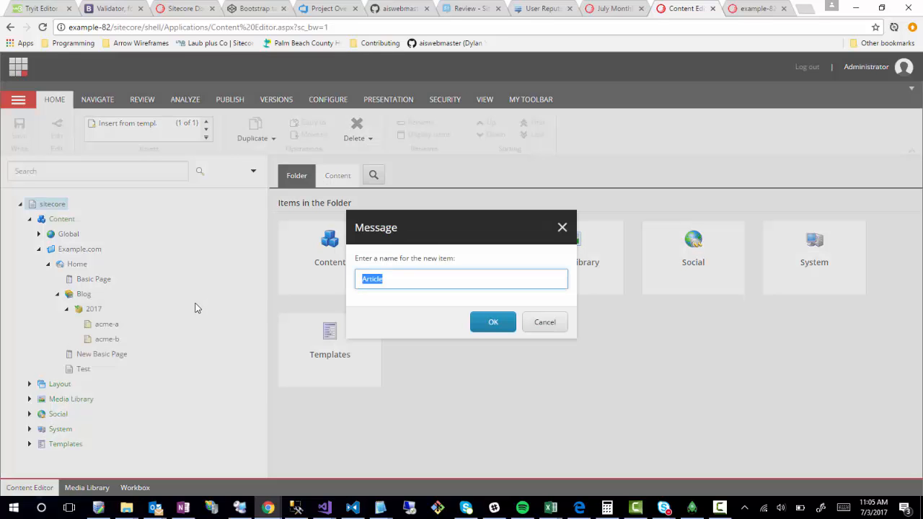
{"action": "key", "text": "End"}
{"action": "type", "text": "New"}
{"action": "left_click", "coordinate": [487, 328]}
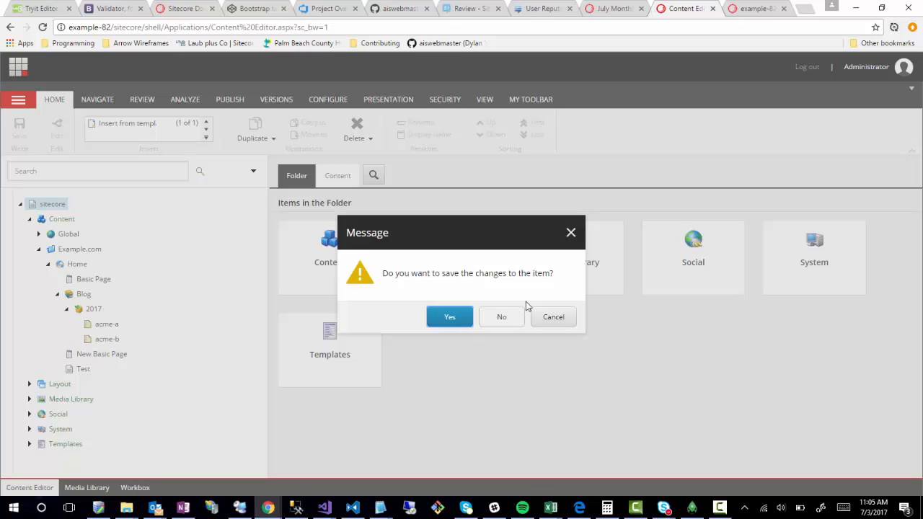
{"action": "left_click", "coordinate": [509, 318]}
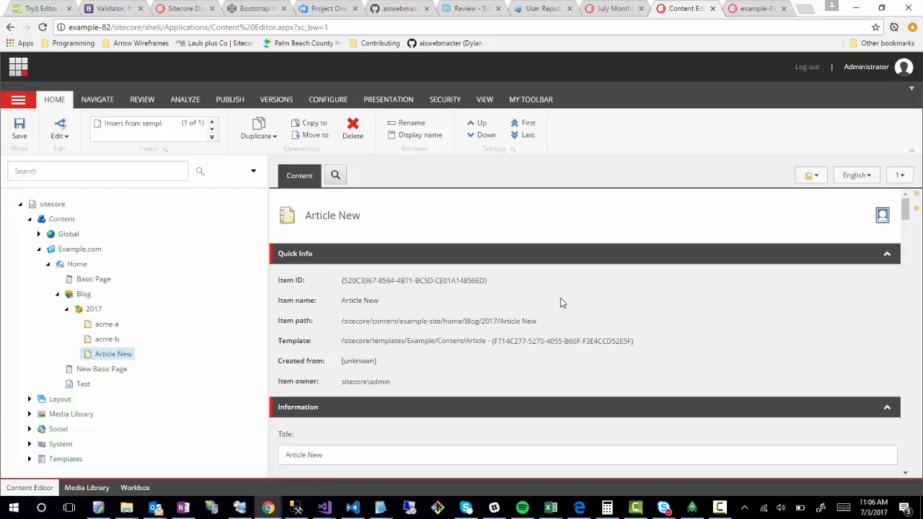
Step: Examine the new article's item name and item path in its Quick Info section
{"action": "left_click_drag", "start_coordinate": [500, 325], "coordinate": [526, 326]}
{"action": "triple_click", "coordinate": [531, 324]}
{"action": "left_click", "coordinate": [503, 326]}
{"action": "triple_click", "coordinate": [513, 324]}
{"action": "left_click", "coordinate": [523, 322]}
{"action": "left_click_drag", "start_coordinate": [503, 325], "coordinate": [540, 322]}
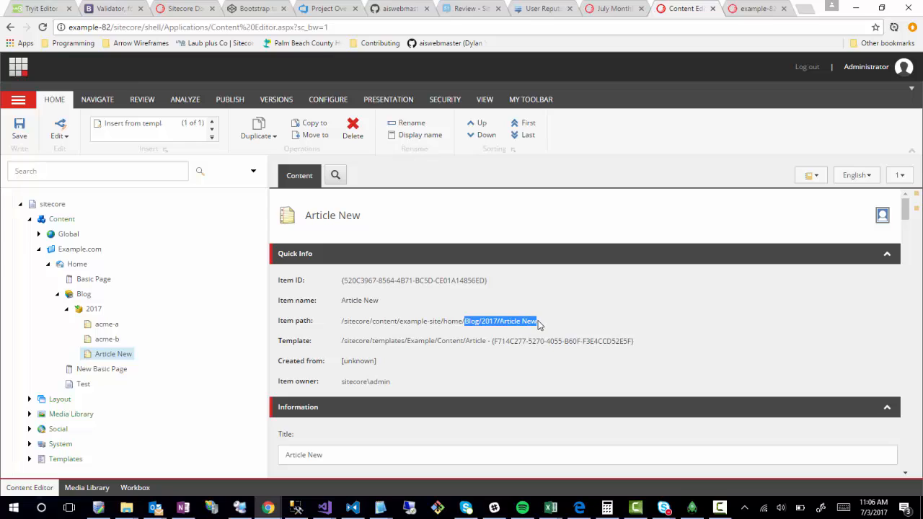
{"action": "triple_click", "coordinate": [538, 323]}
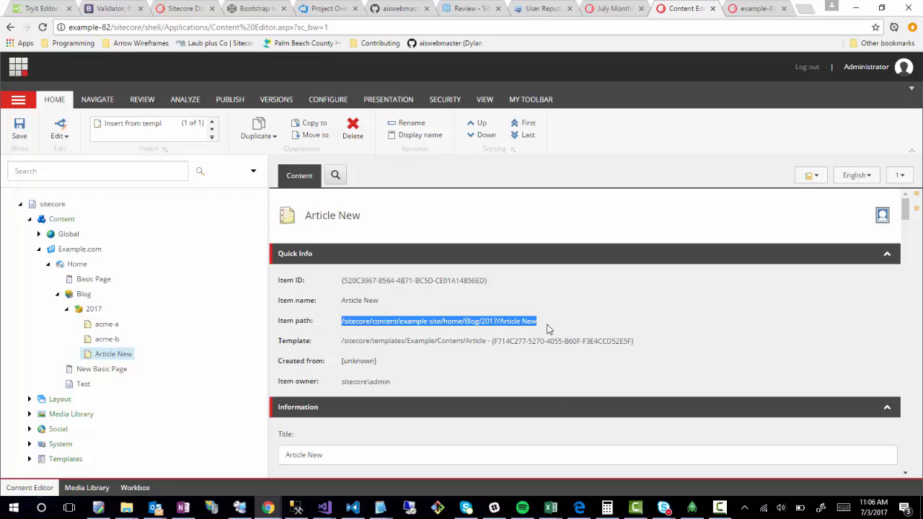
{"action": "left_click", "coordinate": [548, 324]}
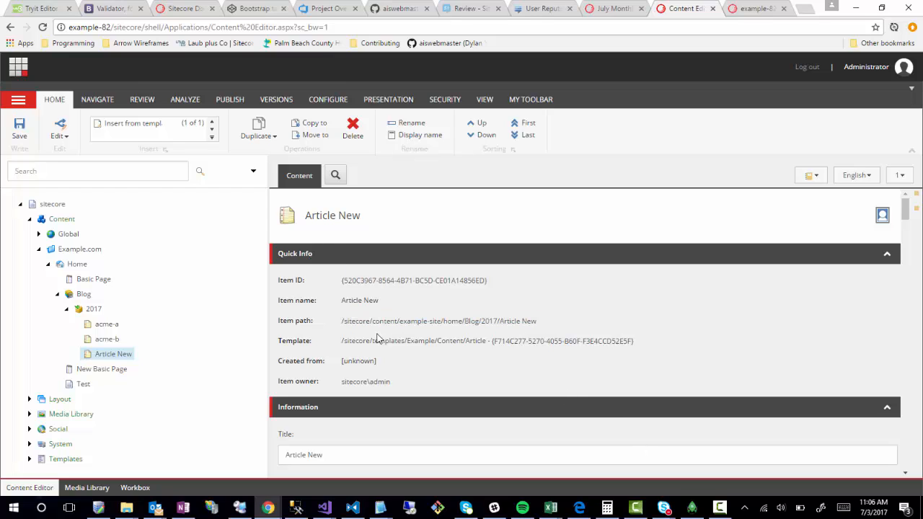
{"action": "left_click_drag", "start_coordinate": [343, 304], "coordinate": [390, 302]}
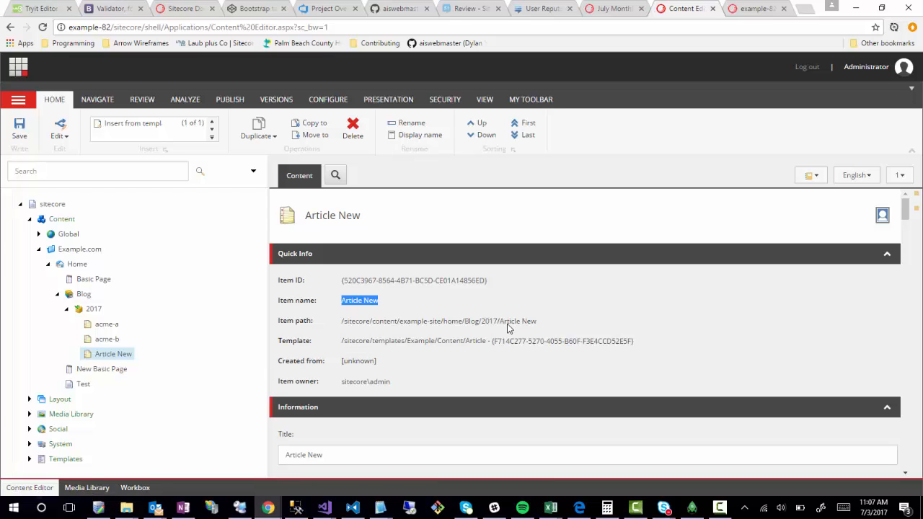
{"action": "left_click_drag", "start_coordinate": [501, 322], "coordinate": [538, 323]}
{"action": "triple_click", "coordinate": [537, 324]}
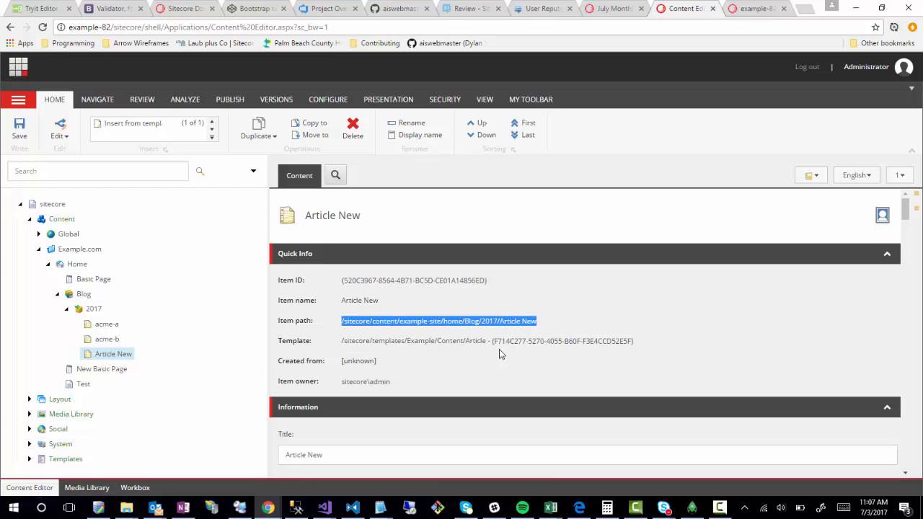
{"action": "left_click", "coordinate": [528, 297]}
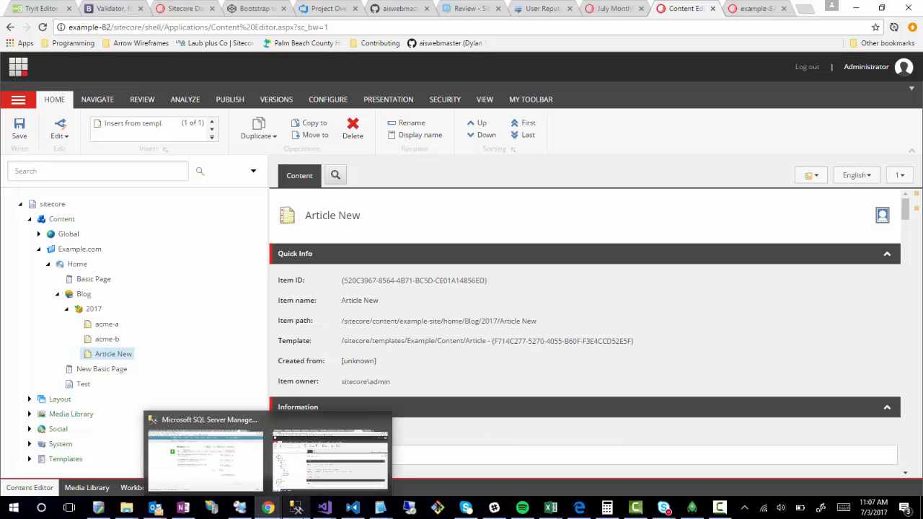
Step: Switch to the Example solution in Visual Studio and add a web configuration file named Events.config to the z.Example folder
{"action": "mouse_move", "coordinate": [328, 512]}
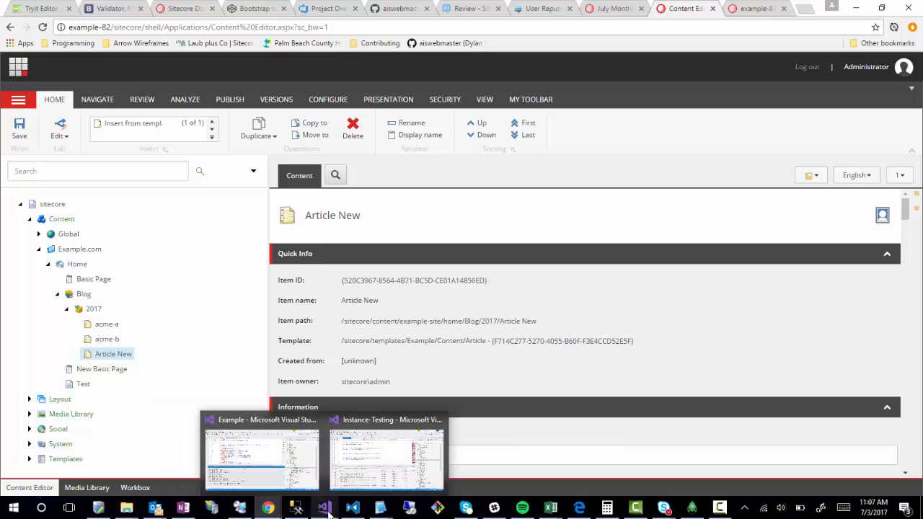
{"action": "left_click", "coordinate": [261, 455]}
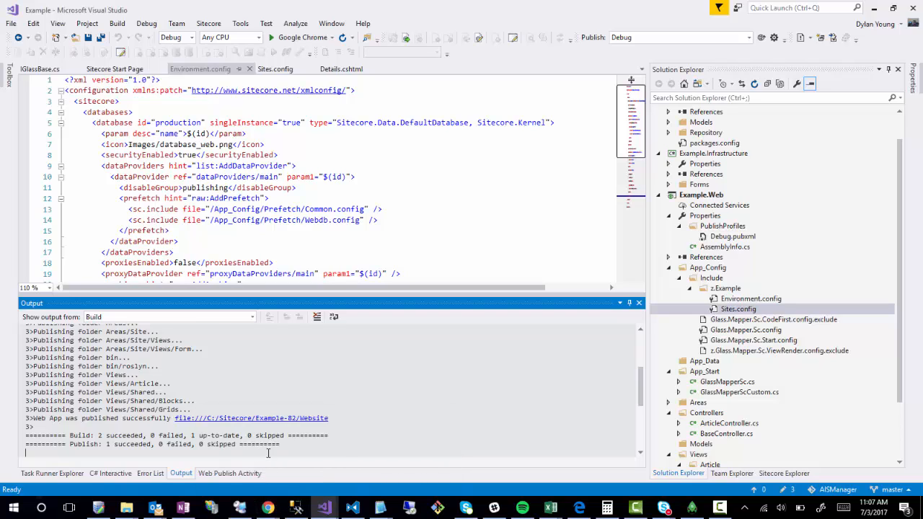
{"action": "right_click", "coordinate": [727, 288]}
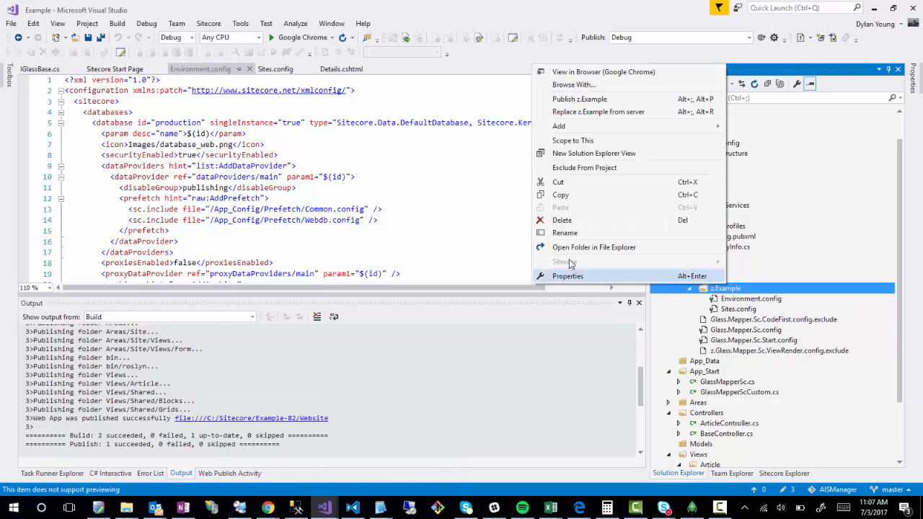
{"action": "mouse_move", "coordinate": [584, 126]}
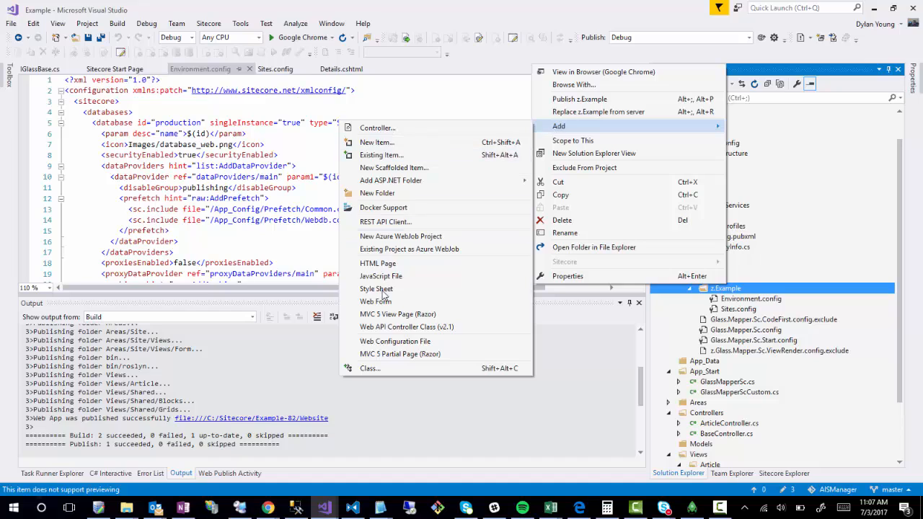
{"action": "left_click", "coordinate": [370, 341]}
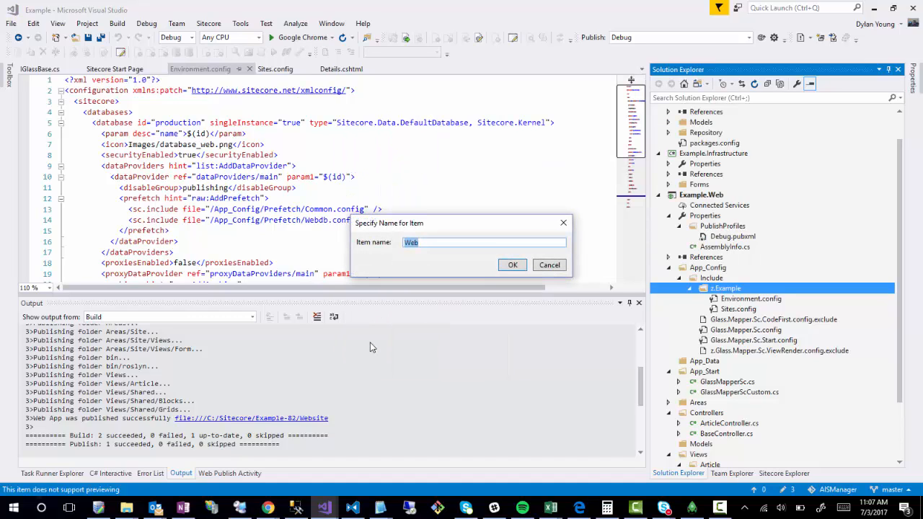
{"action": "type", "text": "Events.config"}
{"action": "key", "text": "Return"}
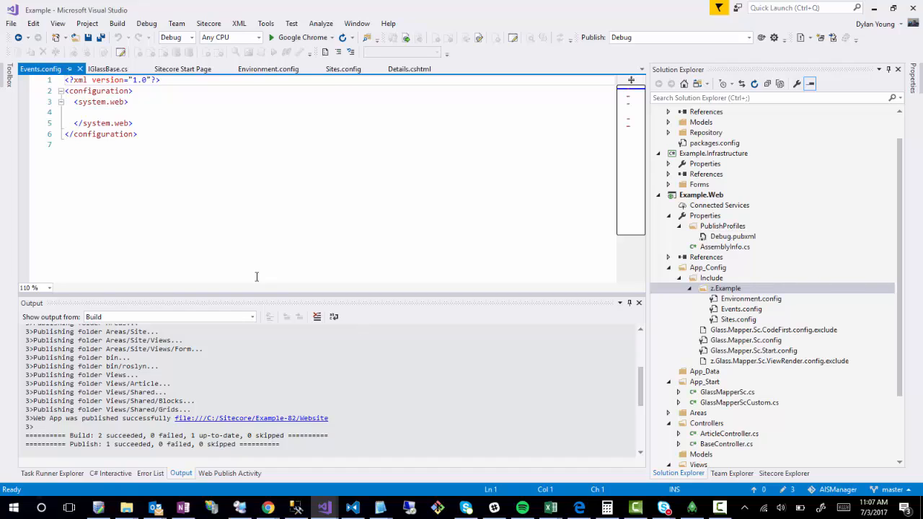
{"action": "left_click", "coordinate": [139, 134]}
{"action": "left_click_drag", "start_coordinate": [139, 134], "coordinate": [131, 90]}
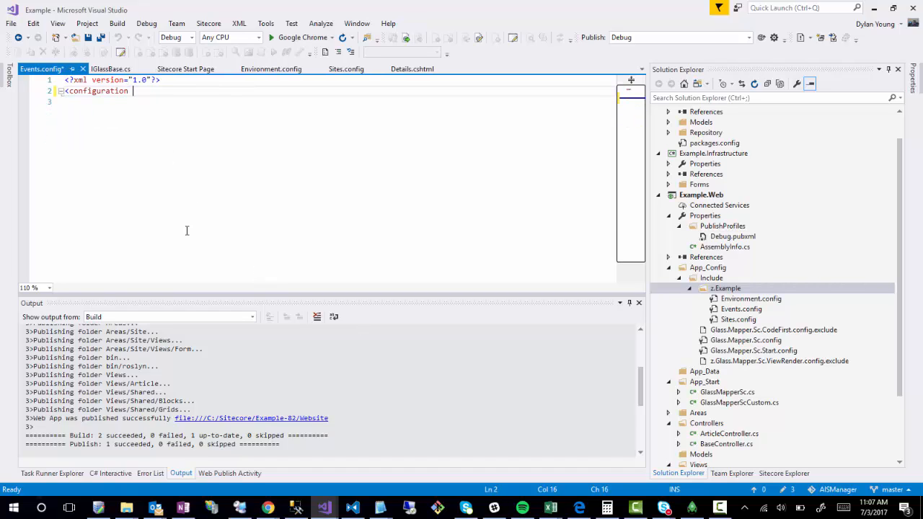
{"action": "type", "text": "xmlns"}
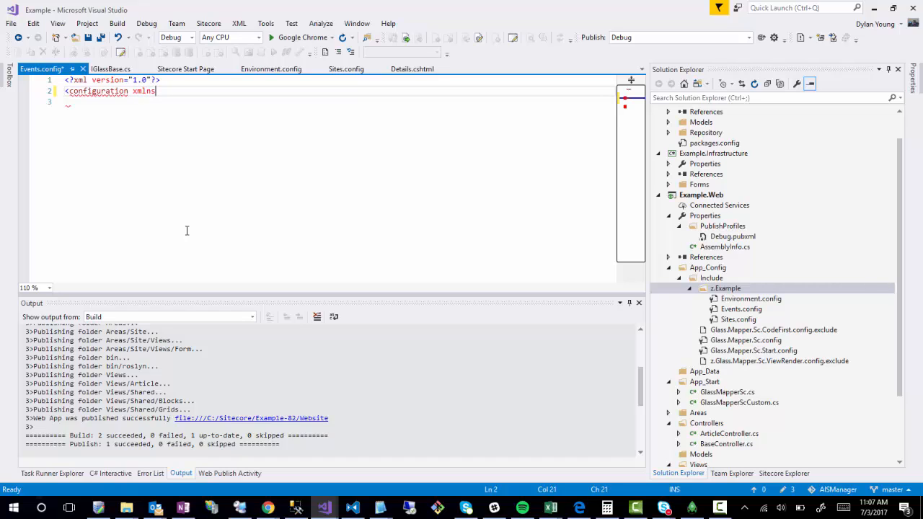
{"action": "type", "text": ":patch=\""}
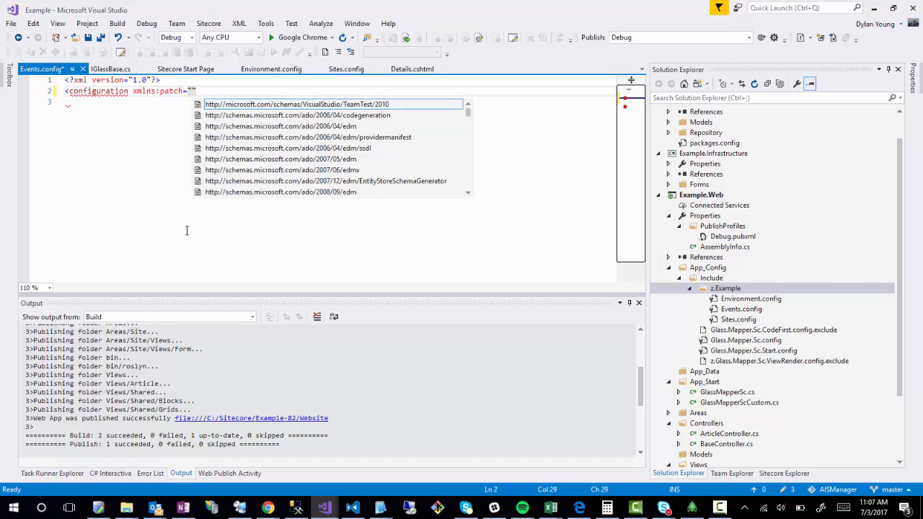
{"action": "type", "text": "http"}
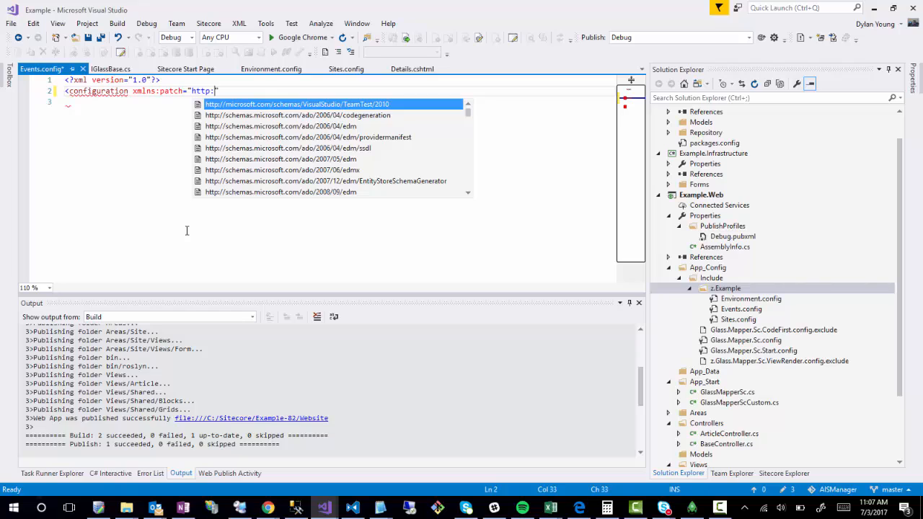
{"action": "type", "text": "://www.siteco"}
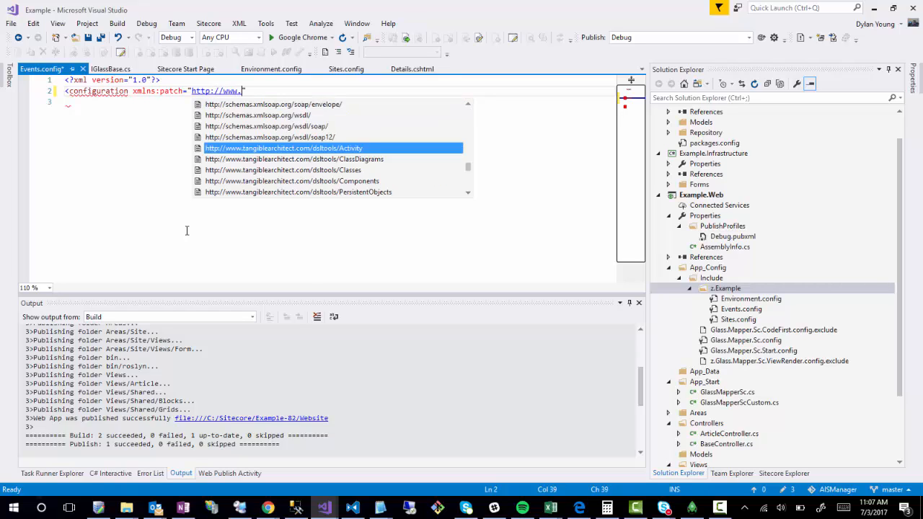
{"action": "type", "text": "re.net/xmlc"}
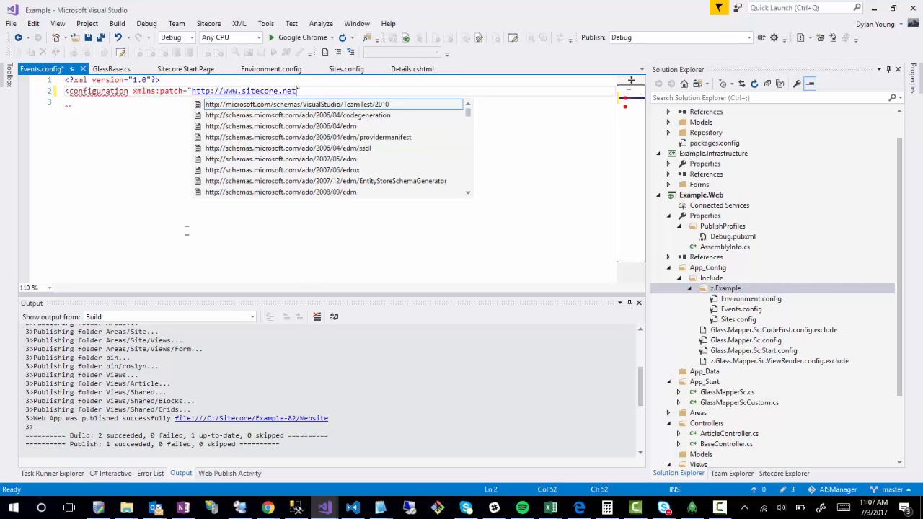
{"action": "type", "text": "onfig/"}
{"action": "key", "text": "Escape"}
{"action": "key", "text": "Right"}
{"action": "type", "text": ">"}
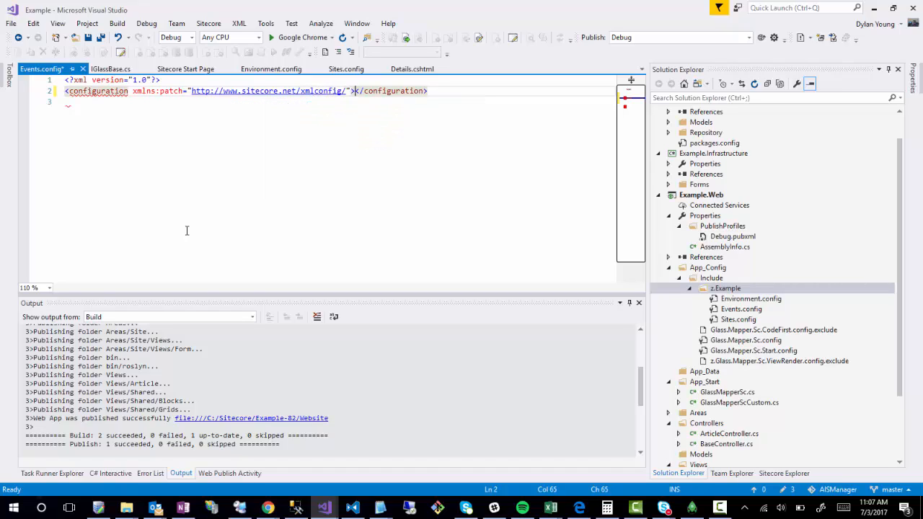
{"action": "key", "text": "Return"}
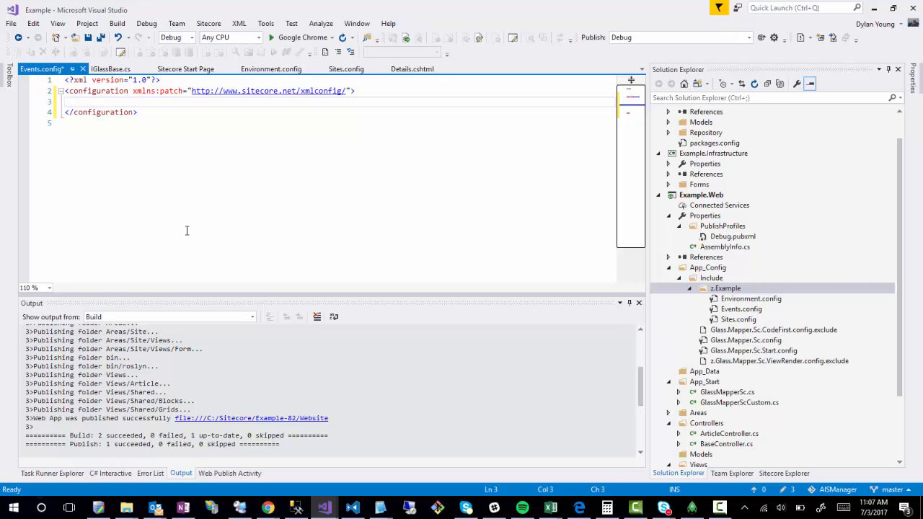
Step: Add a sitecore element inside configuration, containing an events element with timingLevel="custom"
{"action": "type", "text": "<sitecore>"}
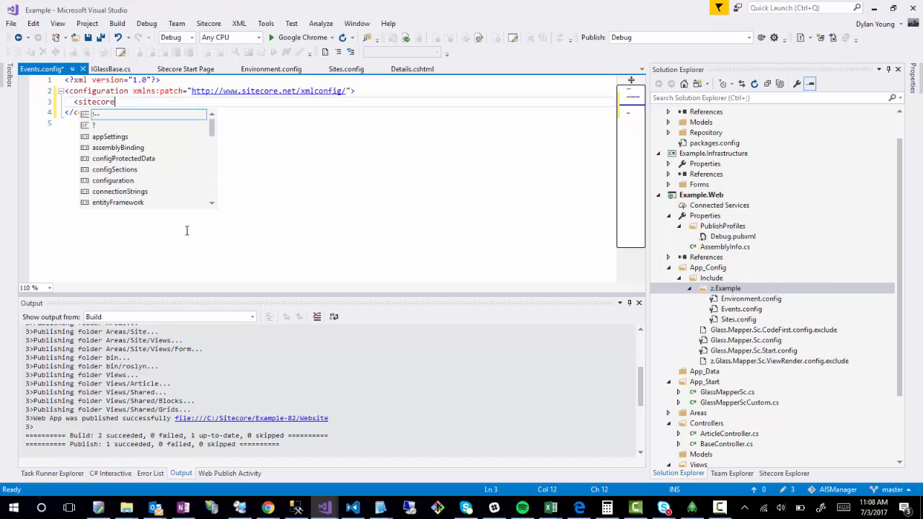
{"action": "key", "text": "Return"}
{"action": "type", "text": "<even"}
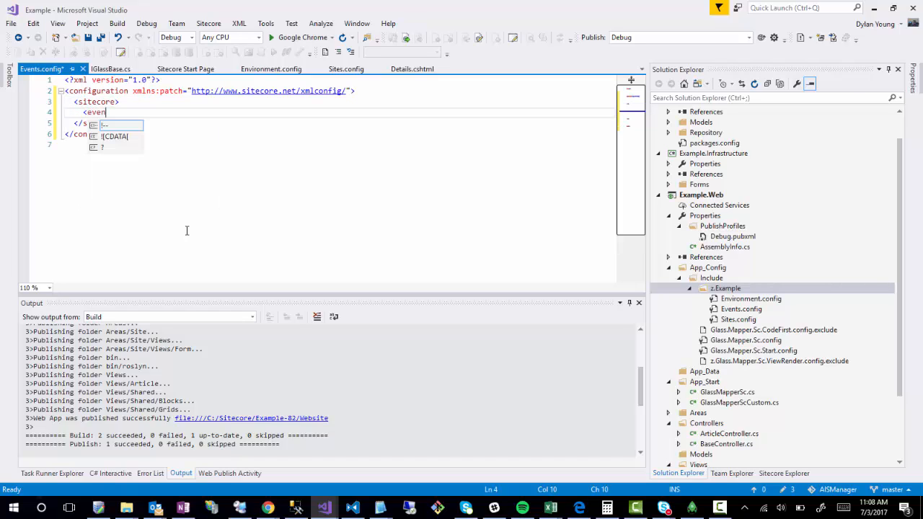
{"action": "type", "text": "ts timingLe"}
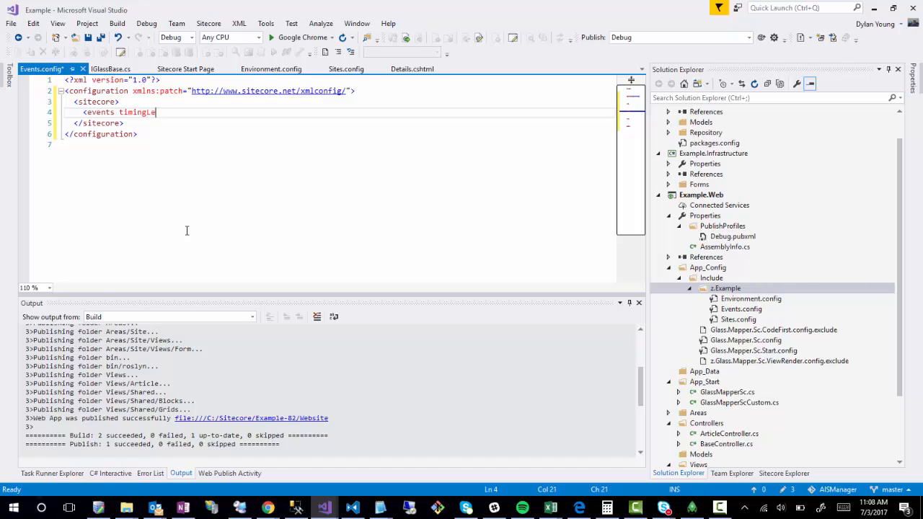
{"action": "type", "text": "vel=\"custom\"></events>\""}
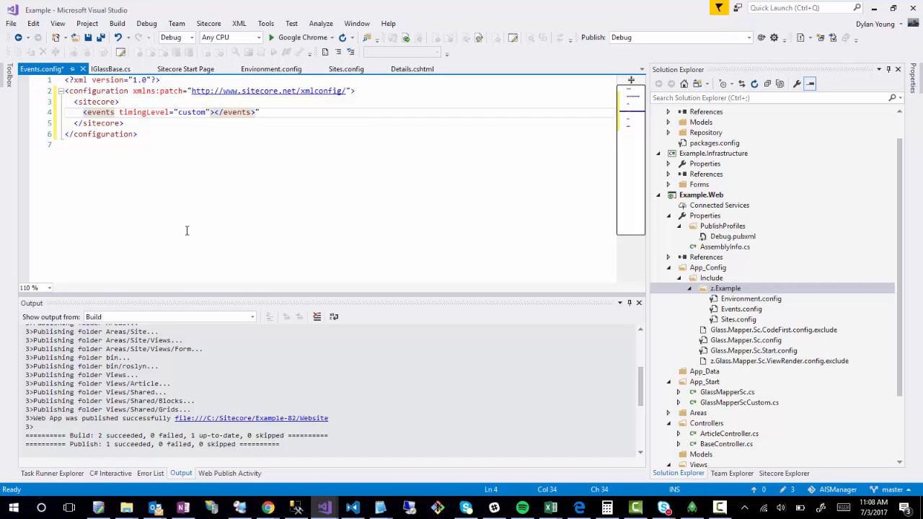
{"action": "key", "text": "End"}
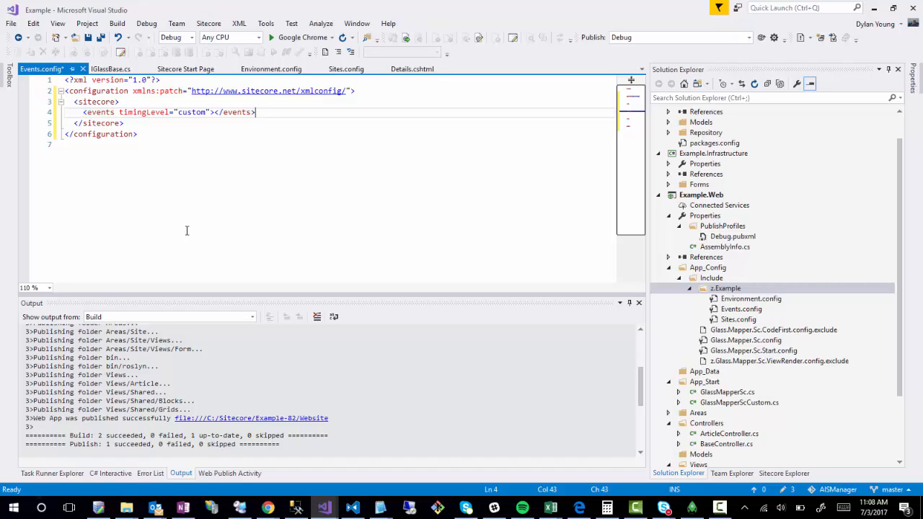
Step: Add an event element with name="item:added" on its own line inside the events element
{"action": "key", "text": "Left"}
{"action": "key", "text": "Left"}
{"action": "key", "text": "Left"}
{"action": "key", "text": "Left"}
{"action": "key", "text": "Left"}
{"action": "key", "text": "Left"}
{"action": "key", "text": "Return"}
{"action": "type", "text": "<event "}
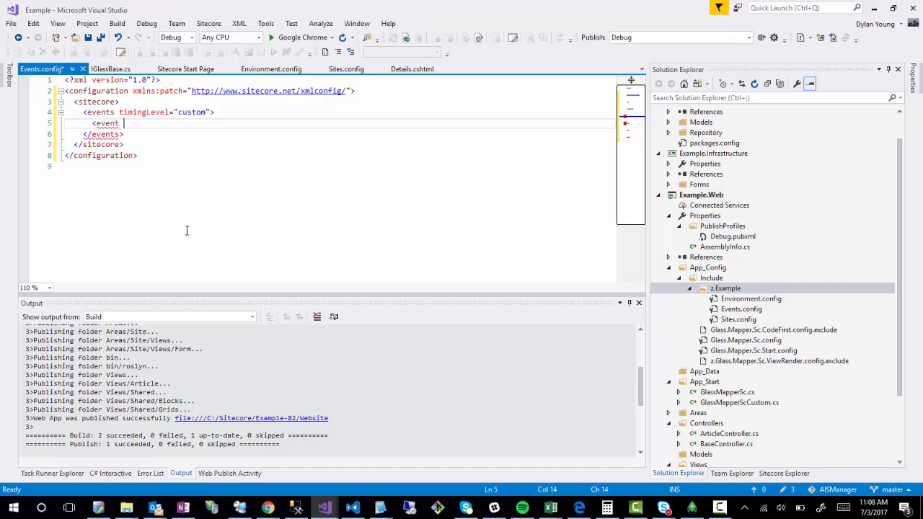
{"action": "type", "text": "name=\"item:added\">"}
{"action": "key", "text": "Return"}
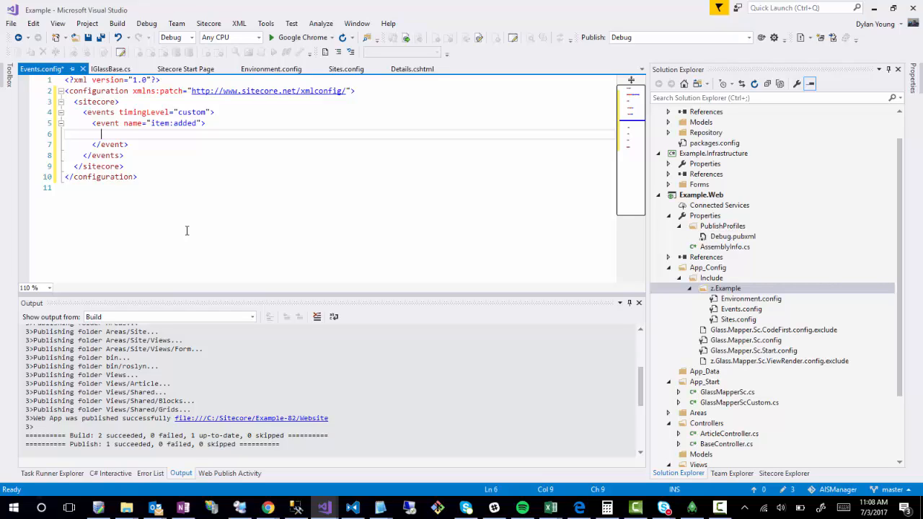
Step: Inside the item:added event, add a handler element with type="Example.Infrastructure.Events.ItemHandler, Example.Infrastructure"
{"action": "type", "text": "<handler type="}
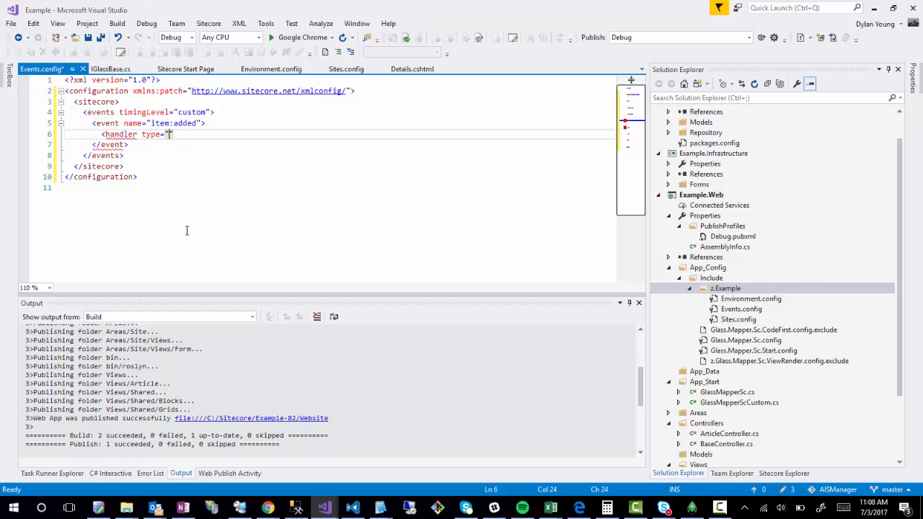
{"action": "type", "text": "Example.I"}
{"action": "type", "text": "ns"}
{"action": "type", "text": "rs"}
{"action": "type", "text": "structur"}
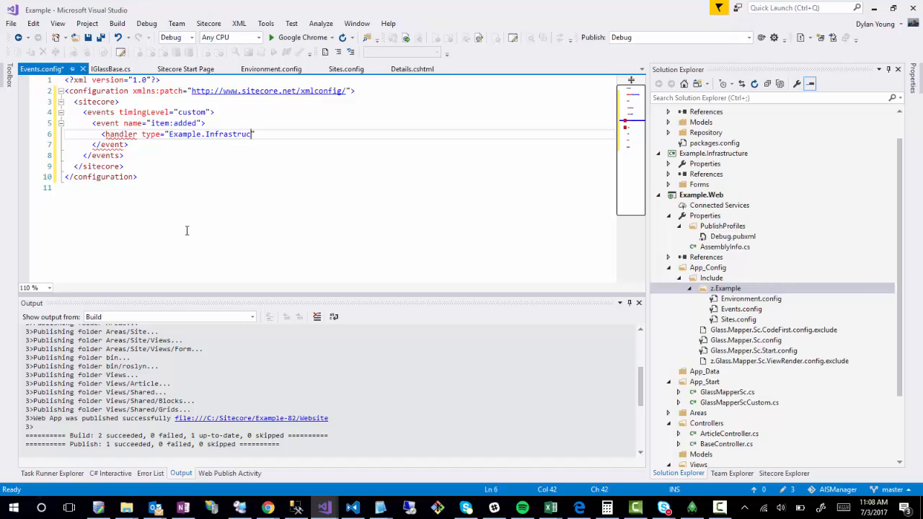
{"action": "type", "text": "e.Events.ItemHandler"}
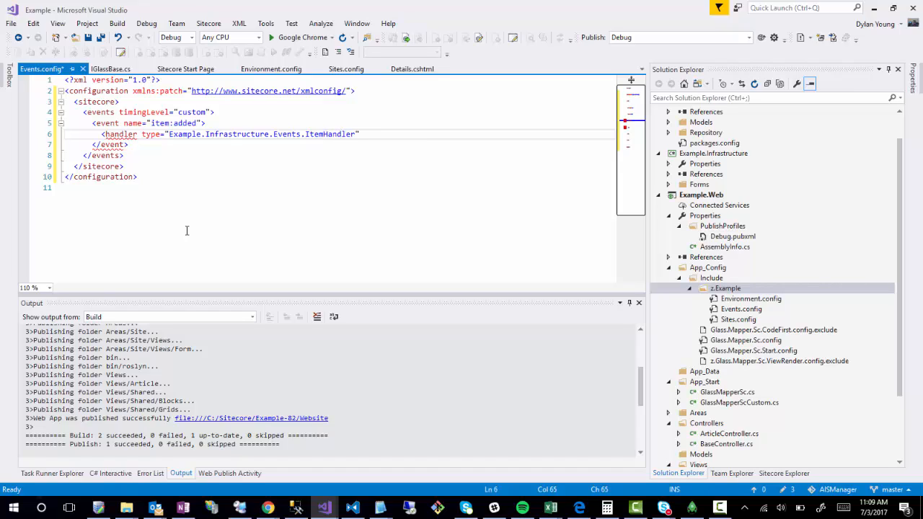
{"action": "type", "text": ", Example.Ins"}
{"action": "key", "text": "BackSpace"}
{"action": "type", "text": "frastructure\" method"}
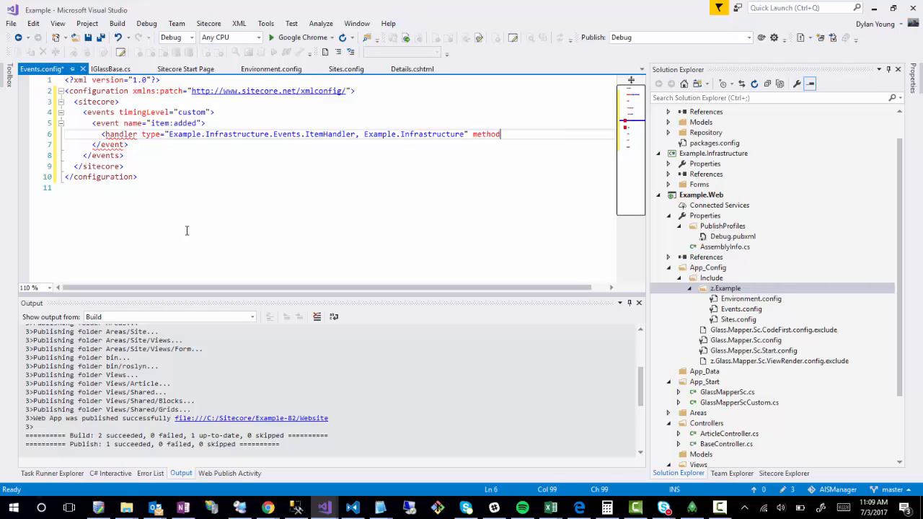
Step: Complete the self-closing handler element with method="OnItemAdded" and save Events.config
{"action": "type", "text": "=\"OnItemA"}
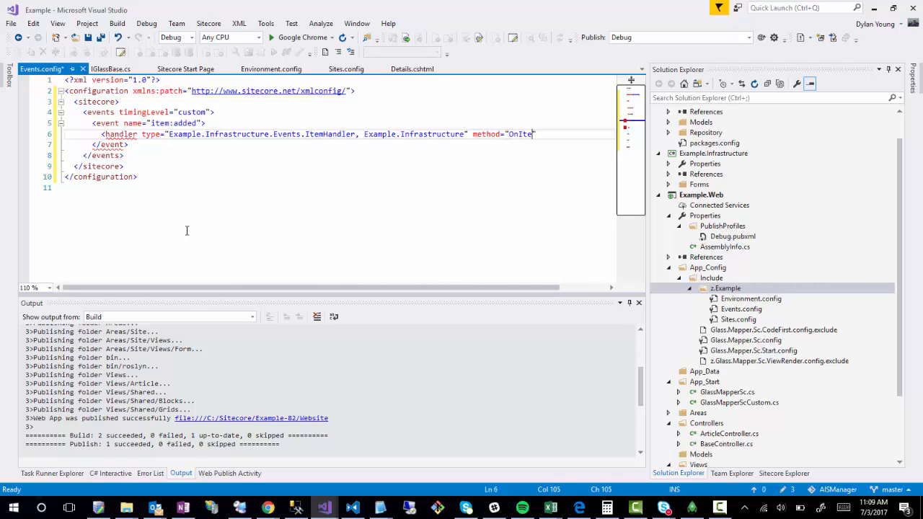
{"action": "type", "text": "dded\" />"}
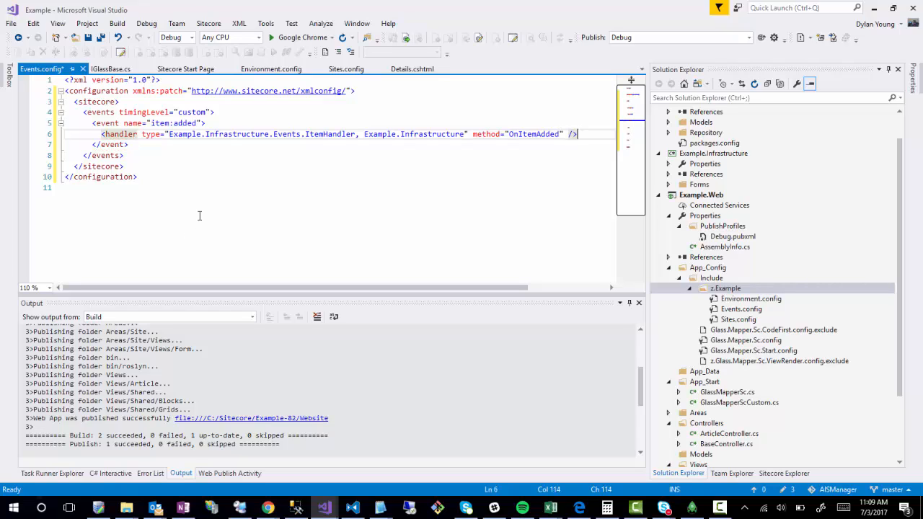
{"action": "key", "text": "ctrl+s"}
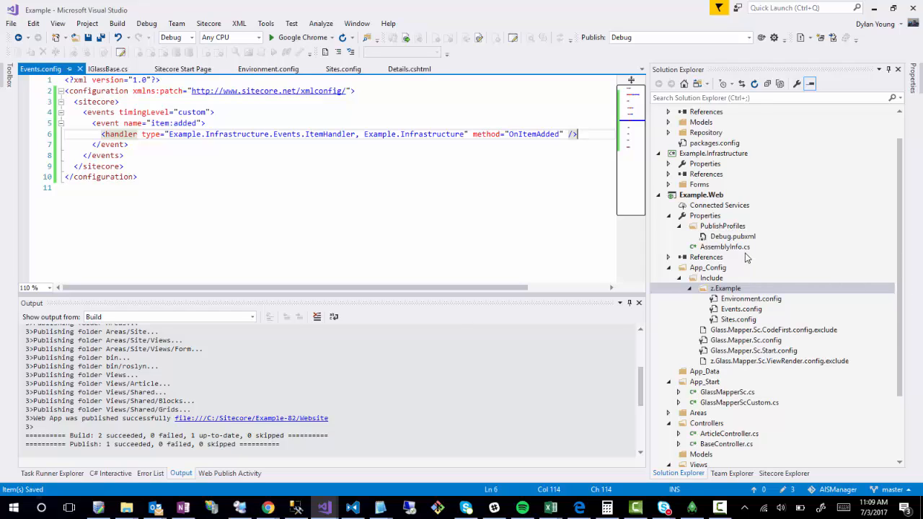
Step: Add a new folder named Events to the Example.Infrastructure project
{"action": "scroll", "coordinate": [749, 258], "scroll_direction": "up", "scroll_amount": 1}
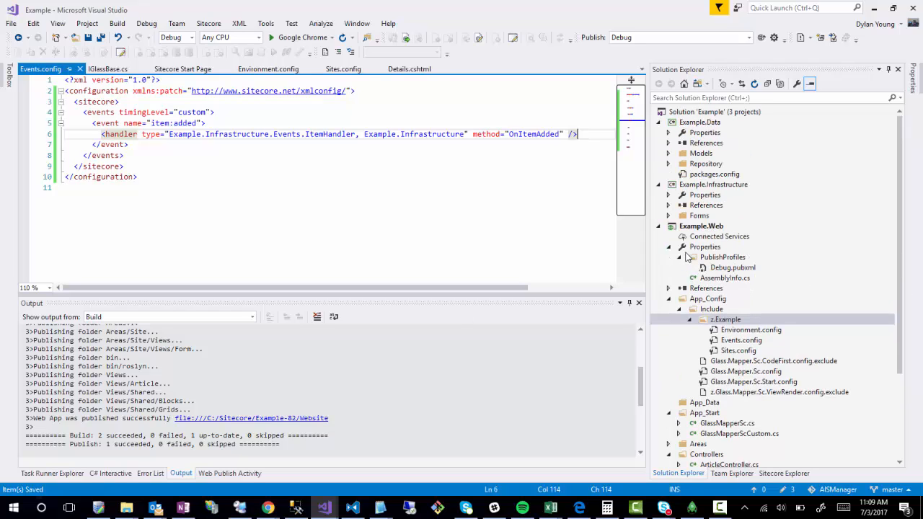
{"action": "right_click", "coordinate": [702, 186]}
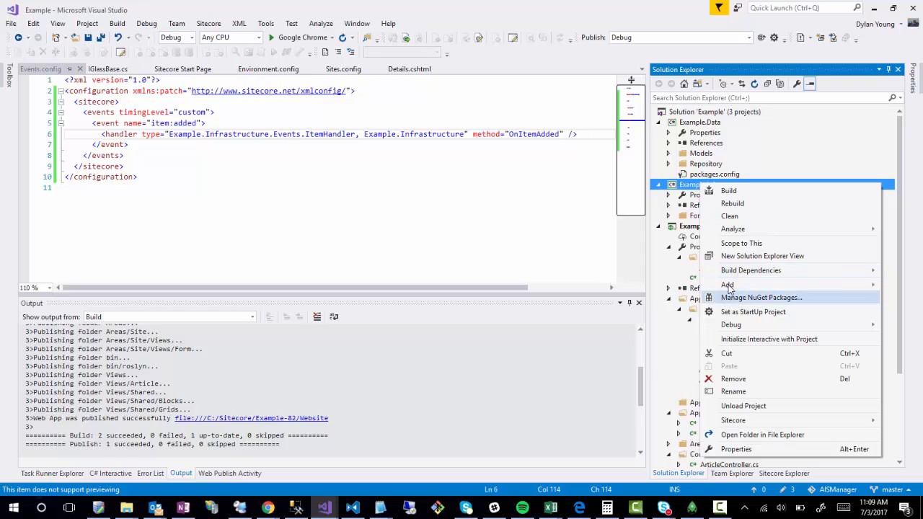
{"action": "mouse_move", "coordinate": [728, 285]}
{"action": "left_click", "coordinate": [583, 312]}
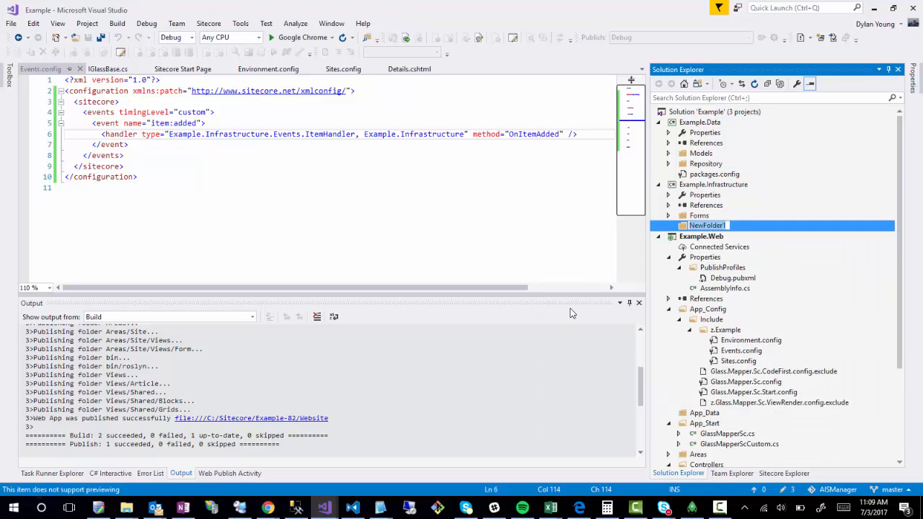
{"action": "type", "text": "Events"}
{"action": "key", "text": "Return"}
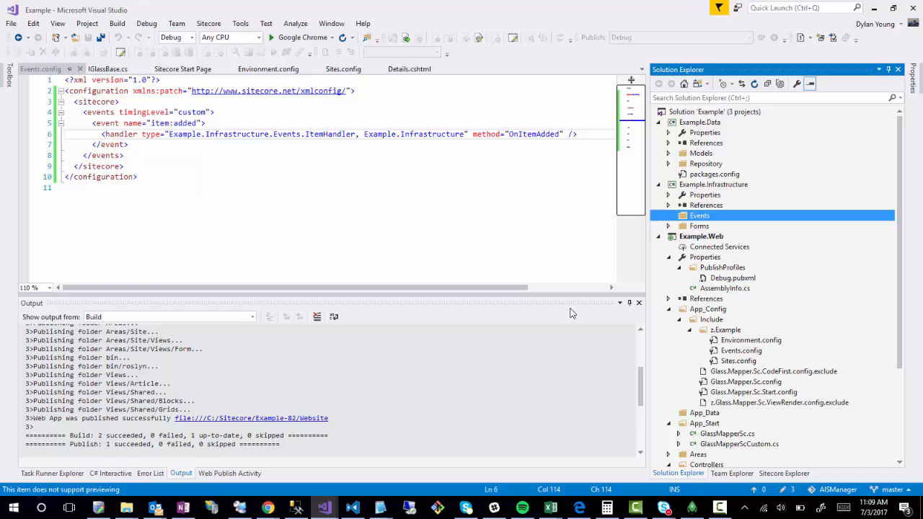
Step: Add a class file named ItemHandler.cs to the Events folder of Example.Infrastructure
{"action": "right_click", "coordinate": [702, 220]}
{"action": "mouse_move", "coordinate": [704, 228]}
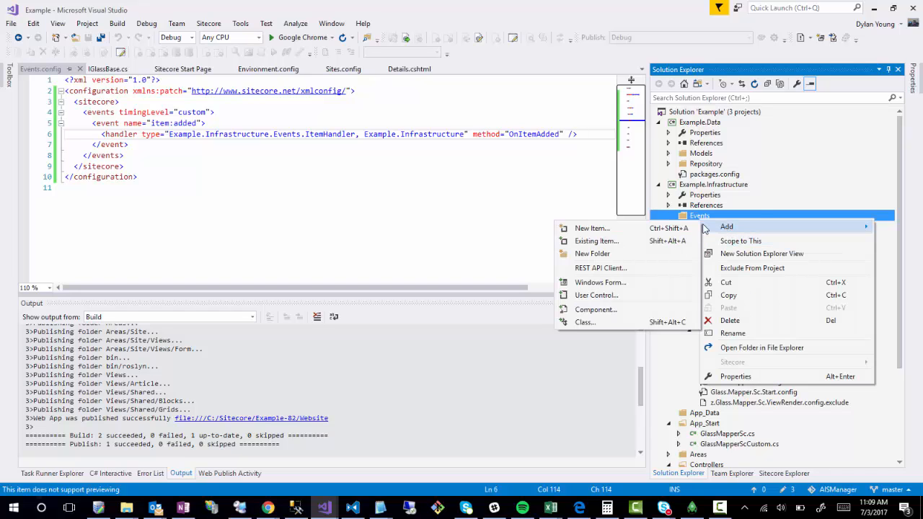
{"action": "left_click", "coordinate": [584, 322]}
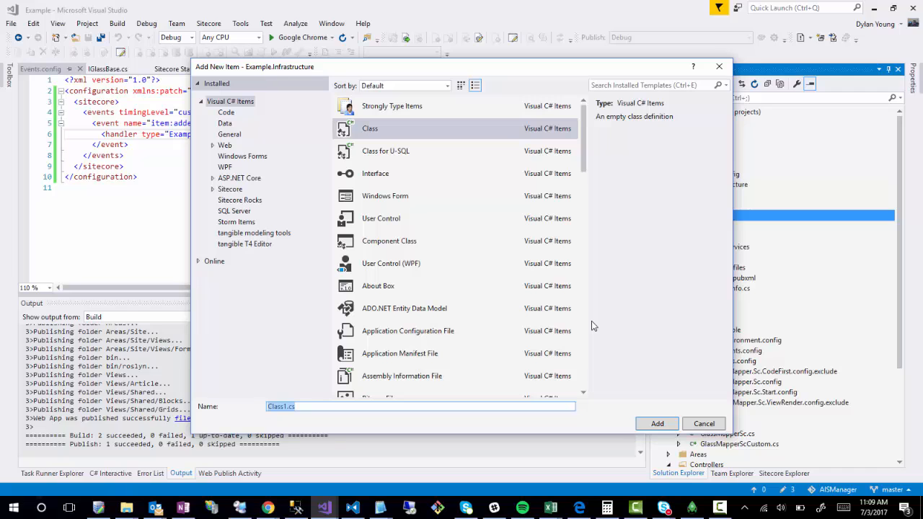
{"action": "type", "text": "ItemHandler.cs"}
{"action": "key", "text": "Return"}
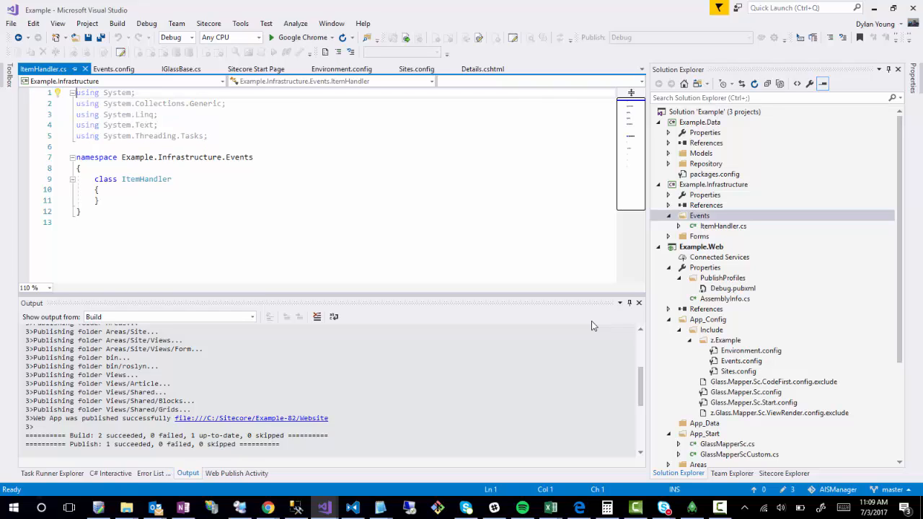
Step: Make the ItemHandler class public
{"action": "left_click", "coordinate": [95, 179]}
{"action": "type", "text": "public"}
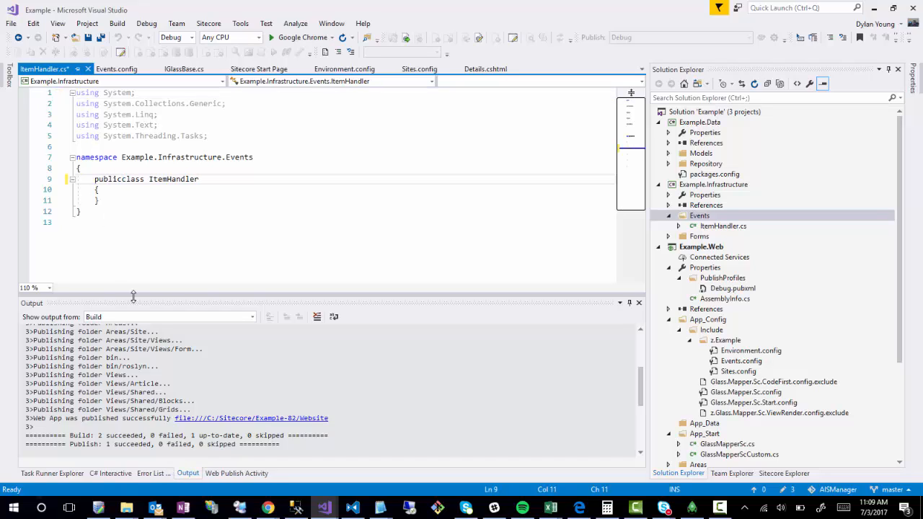
{"action": "key", "text": "Down"}
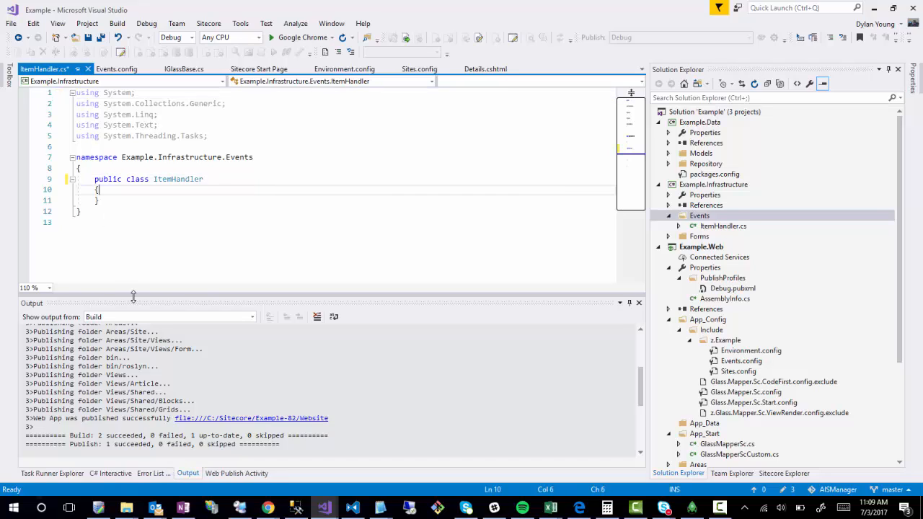
Step: Add a method protected void OnItemAdded(object sender, EventArgs args) with an empty body inside the ItemHandler class
{"action": "key", "text": "Return"}
{"action": "type", "text": "por"}
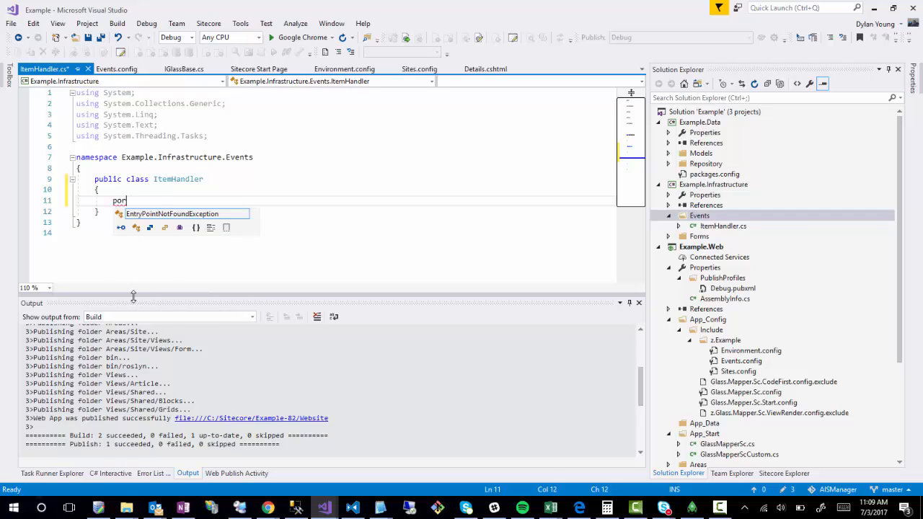
{"action": "key", "text": "BackSpace"}
{"action": "key", "text": "BackSpace"}
{"action": "type", "text": "rotected"}
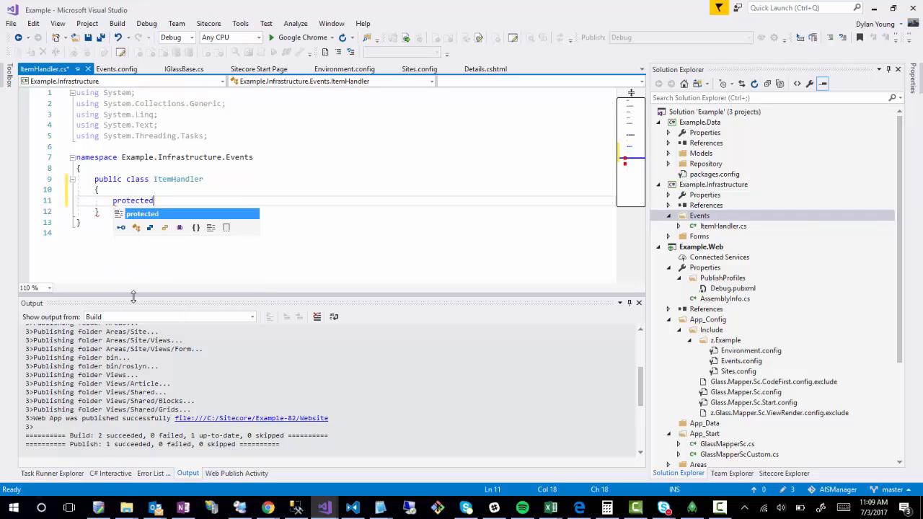
{"action": "type", "text": " void On"}
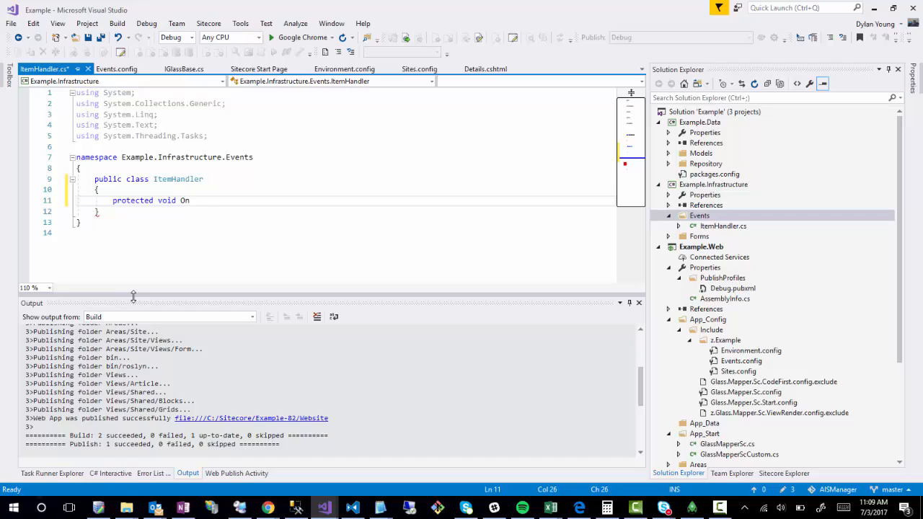
{"action": "type", "text": "ItemAdded(objec"}
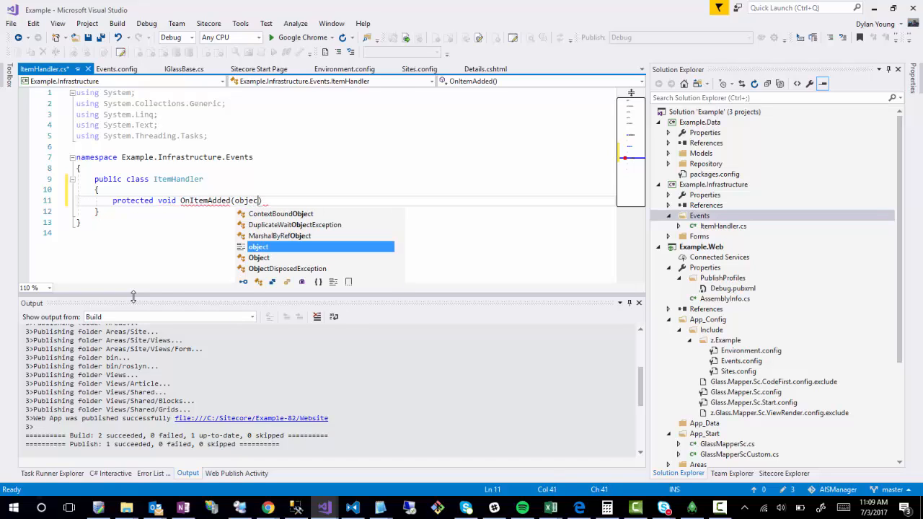
{"action": "type", "text": "t sender, "}
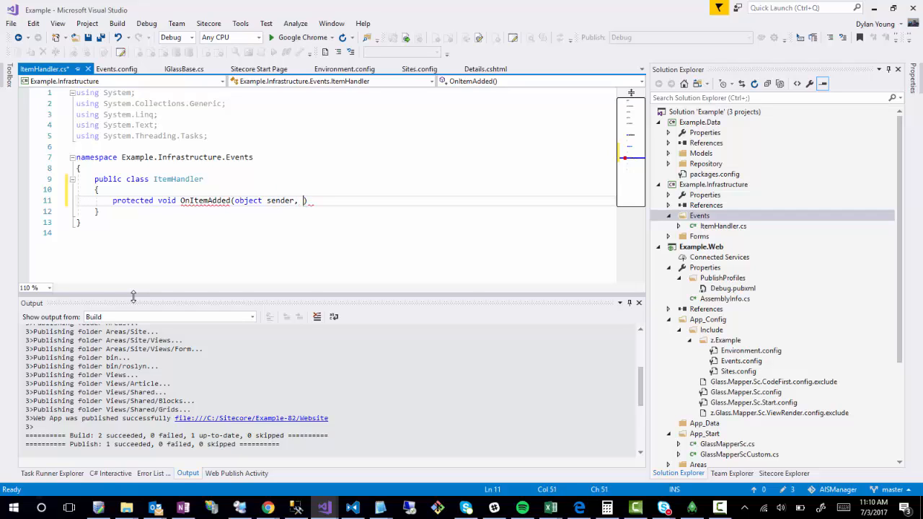
{"action": "type", "text": "EventA"}
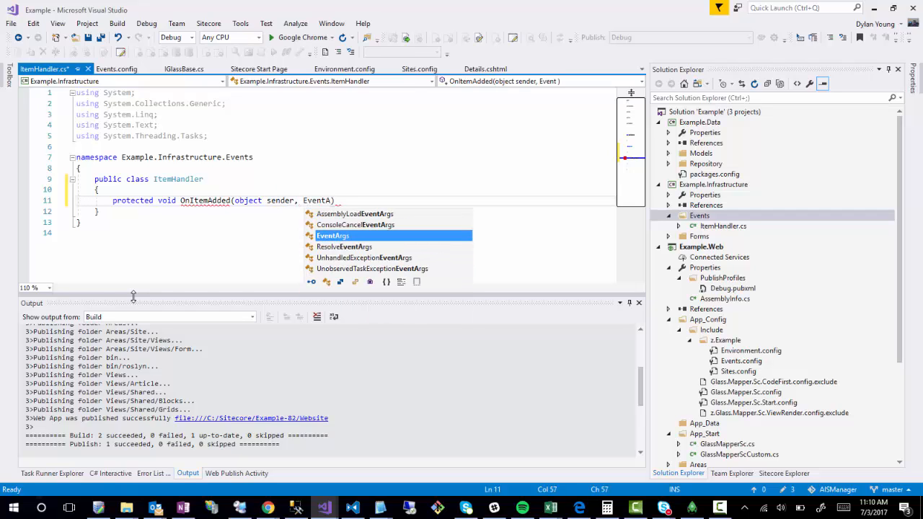
{"action": "type", "text": "rgs"}
{"action": "type", "text": "args) {"}
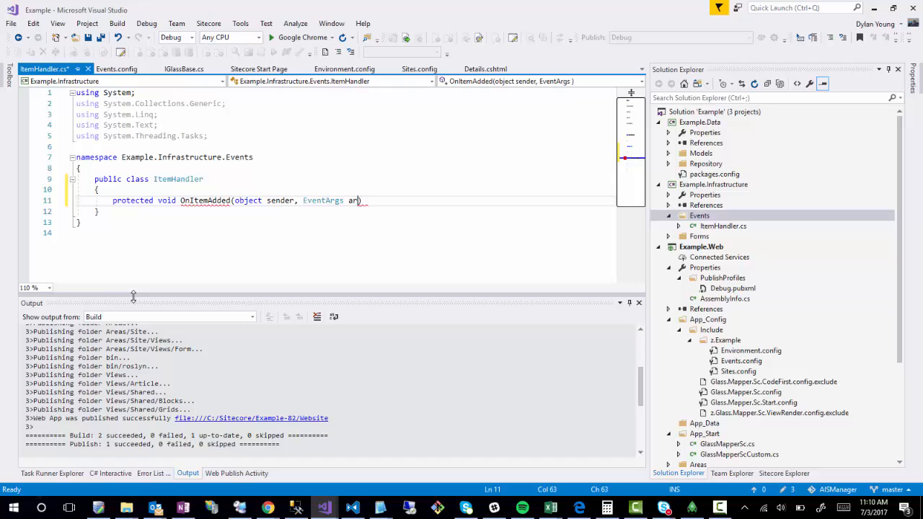
{"action": "key", "text": "Return"}
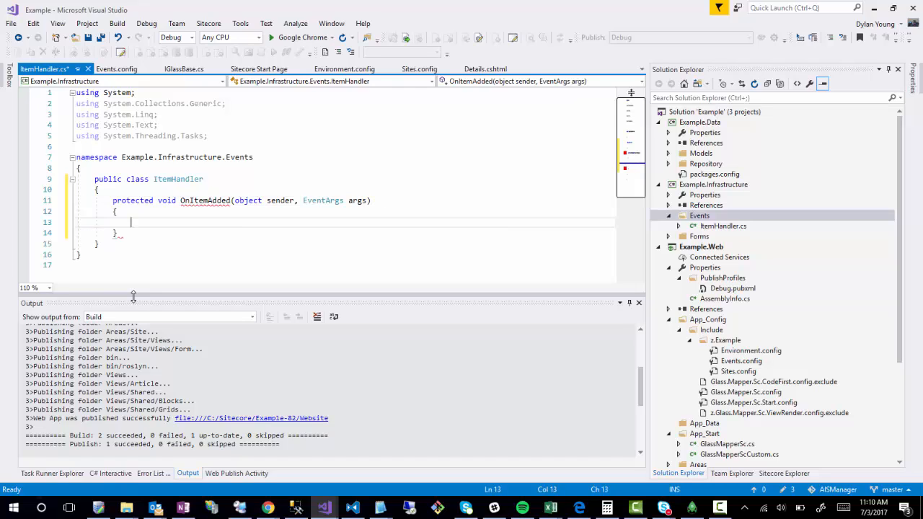
Step: Add the directive using Sitecore.Events; directly below using System;
{"action": "left_click", "coordinate": [142, 93]}
{"action": "key", "text": "Return"}
{"action": "type", "text": "u"}
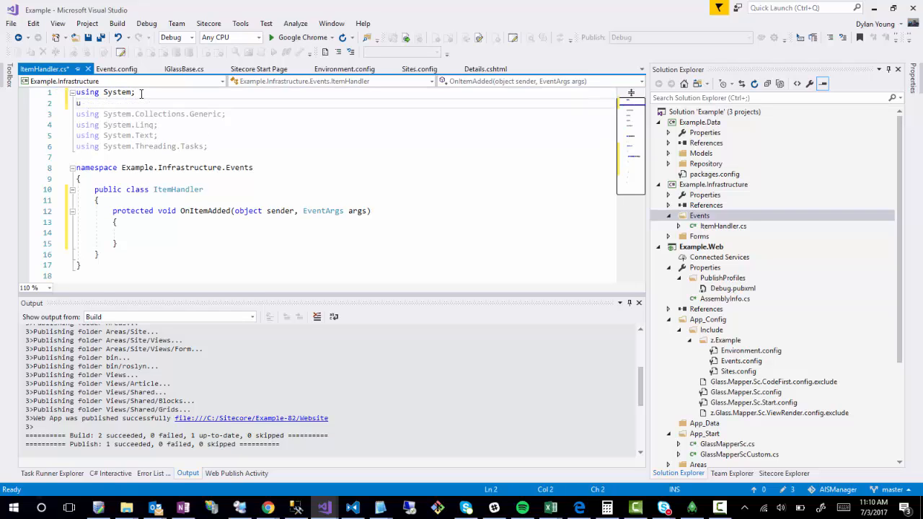
{"action": "type", "text": "sing Sitec"}
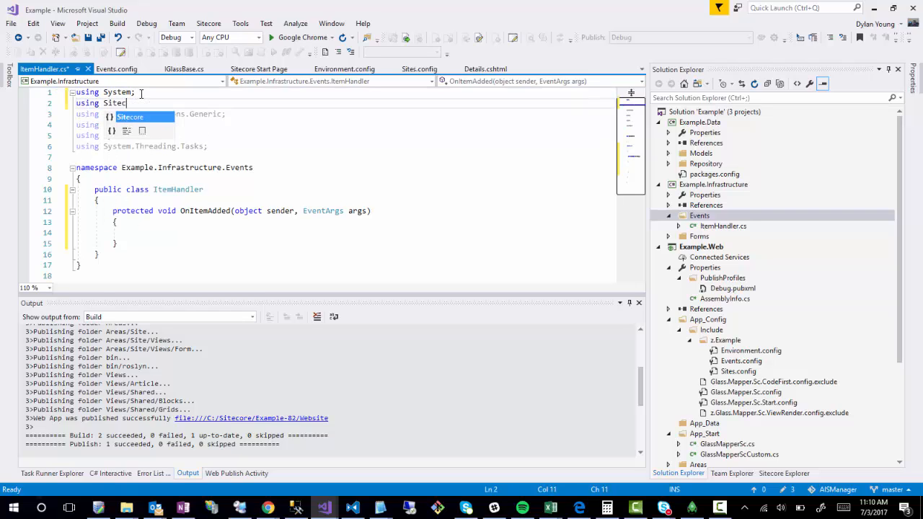
{"action": "type", "text": "ore.Events;"}
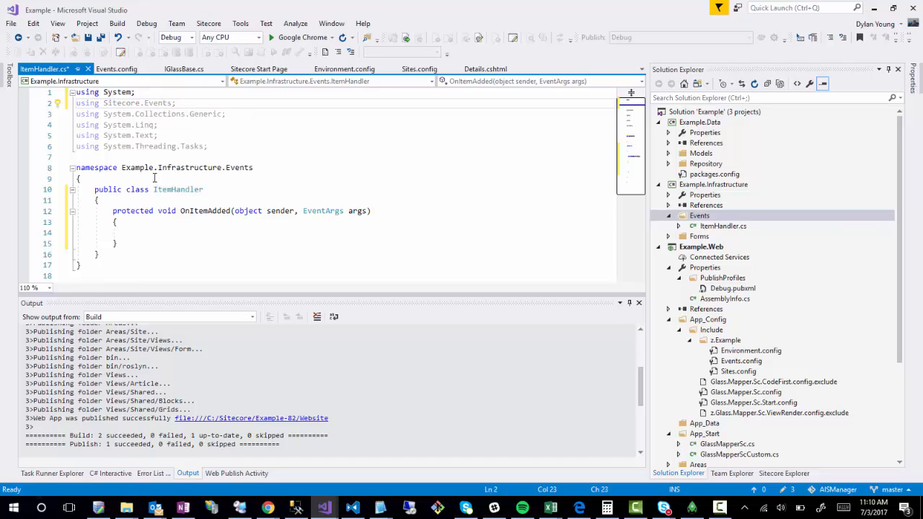
Step: Enter the type Item in the OnItemAdded body and import its Sitecore.Data.Items namespace with a quick fix
{"action": "left_click", "coordinate": [132, 232]}
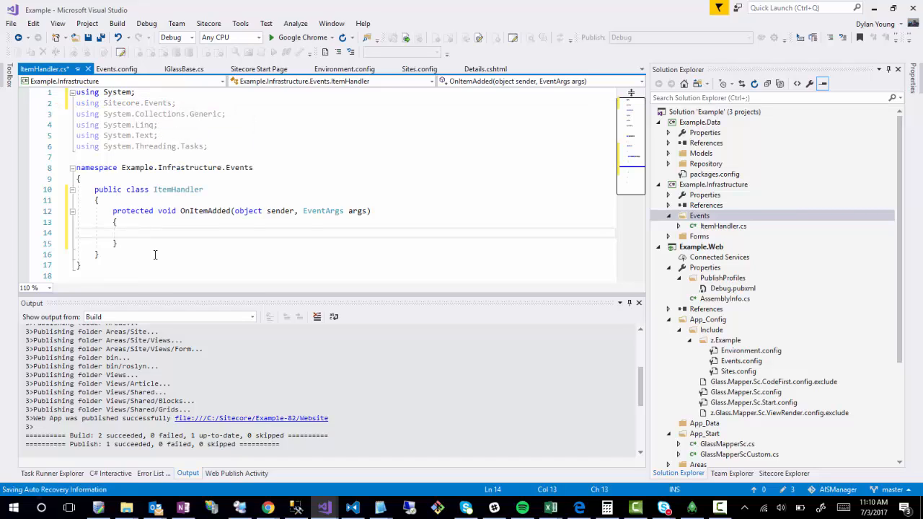
{"action": "type", "text": "Item"}
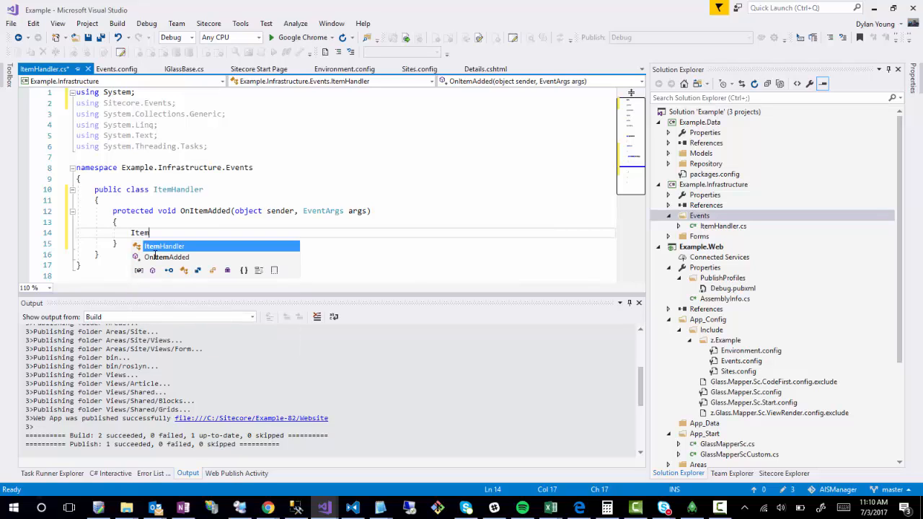
{"action": "key", "text": "Tab"}
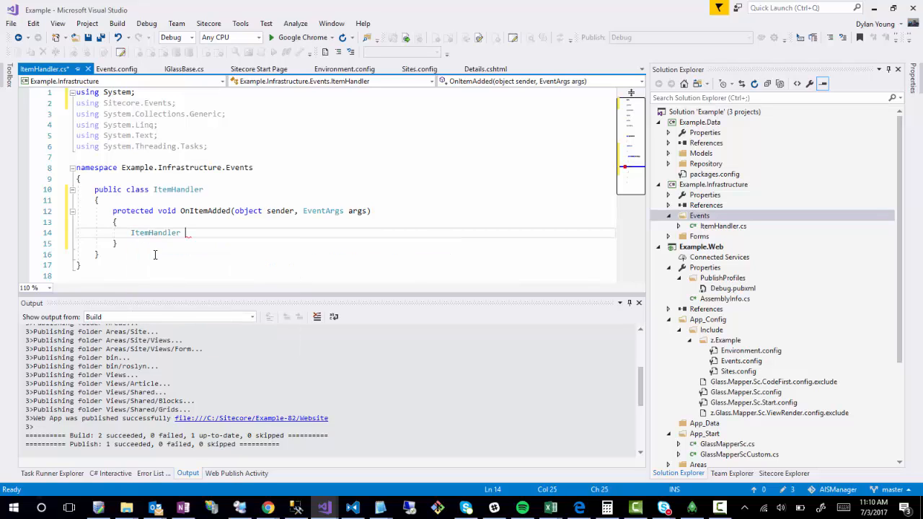
{"action": "key", "text": "BackSpace"}
{"action": "key", "text": "BackSpace"}
{"action": "key", "text": "BackSpace"}
{"action": "key", "text": "BackSpace"}
{"action": "key", "text": "BackSpace"}
{"action": "key", "text": "BackSpace"}
{"action": "key", "text": "BackSpace"}
{"action": "key", "text": "BackSpace"}
{"action": "type", "text": "m"}
{"action": "key", "text": "ctrl+period"}
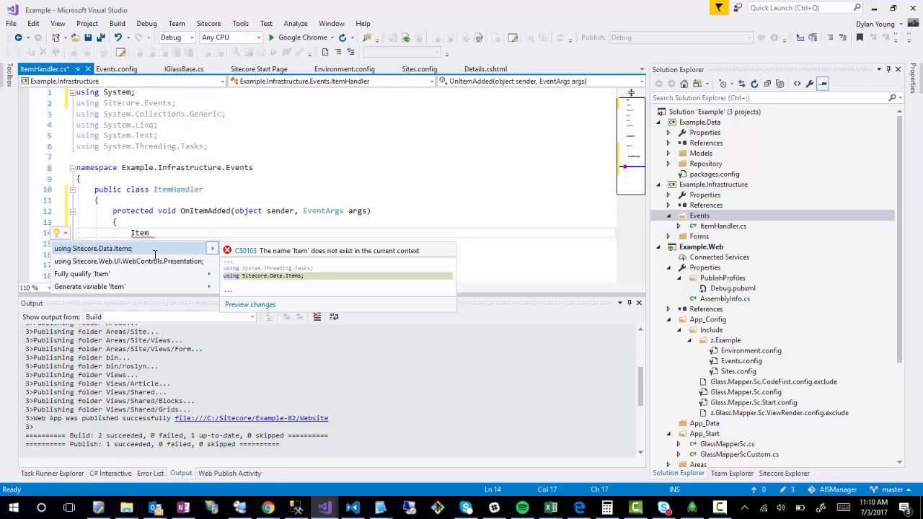
{"action": "key", "text": "Return"}
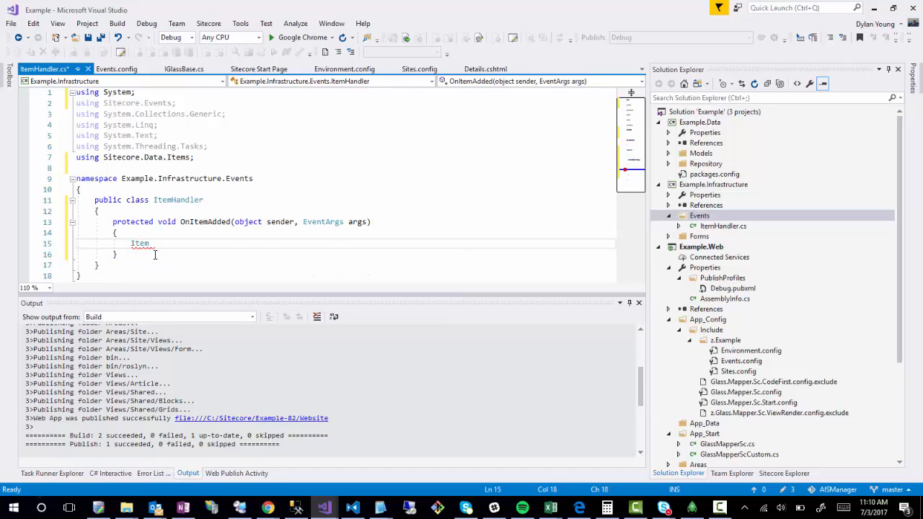
Step: Complete the OnItemAdded declaration as Item item = (Item)Event.ExtractParameter(args, 0);
{"action": "type", "text": "item = (Item)Eve"}
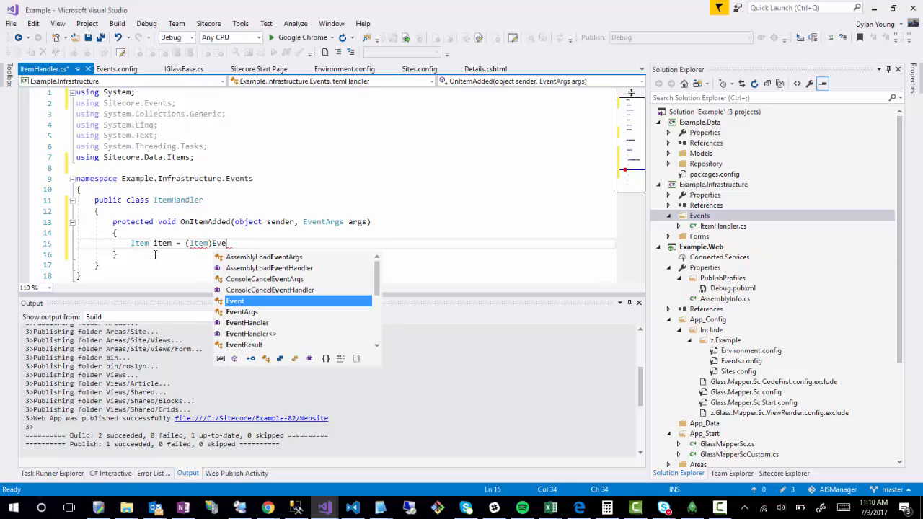
{"action": "type", "text": "nt."}
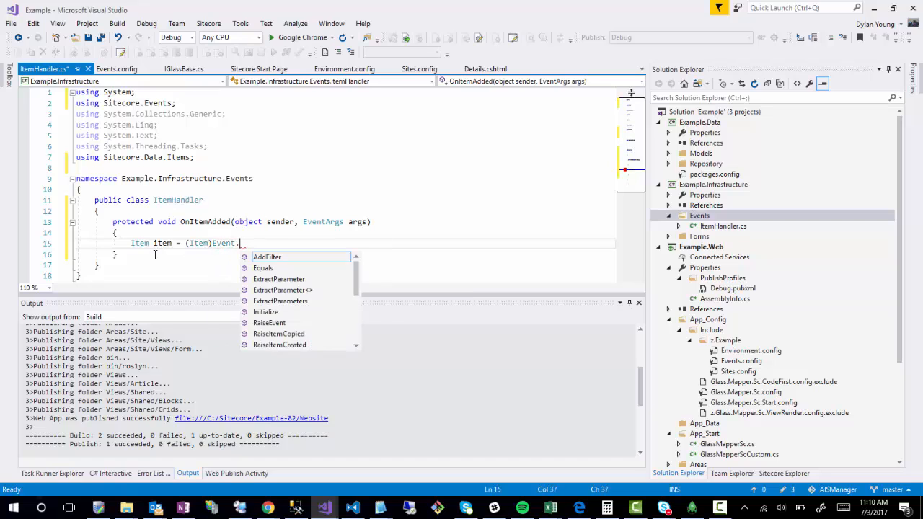
{"action": "type", "text": "Ex"}
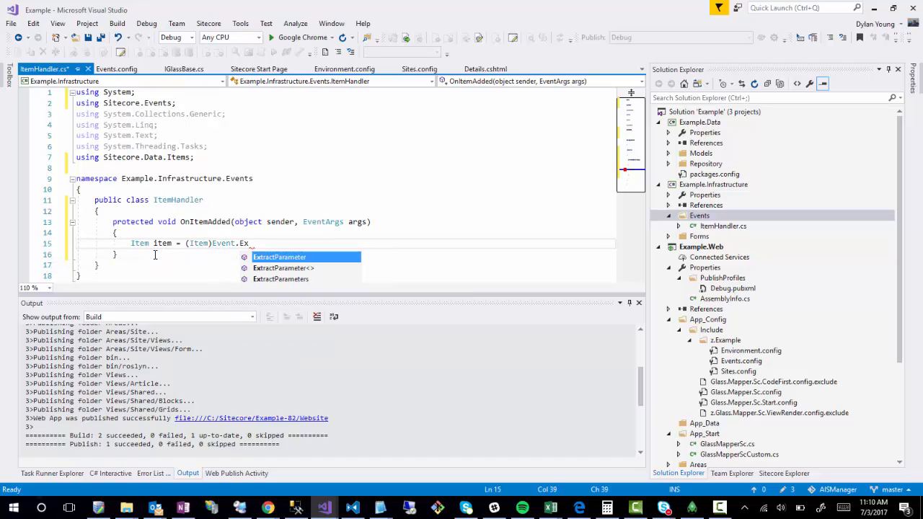
{"action": "key", "text": "Tab"}
{"action": "type", "text": "(args, 0"}
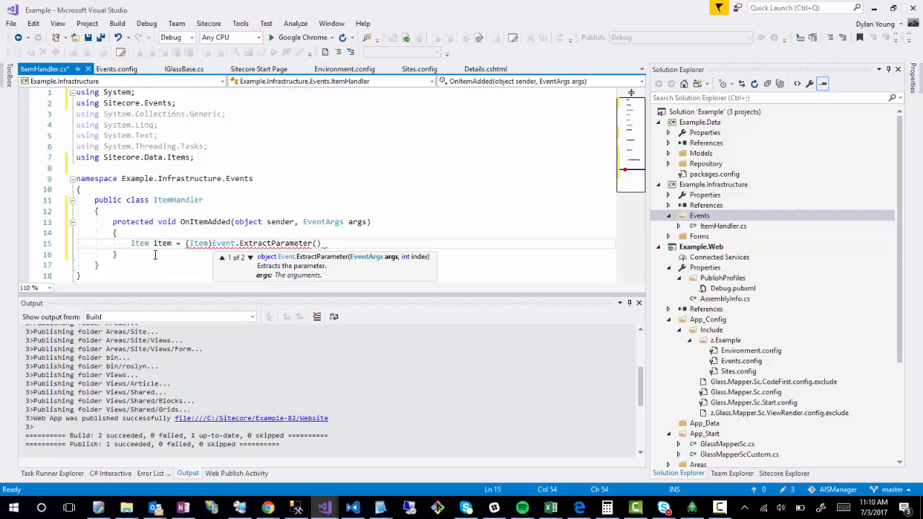
{"action": "type", "text": ");"}
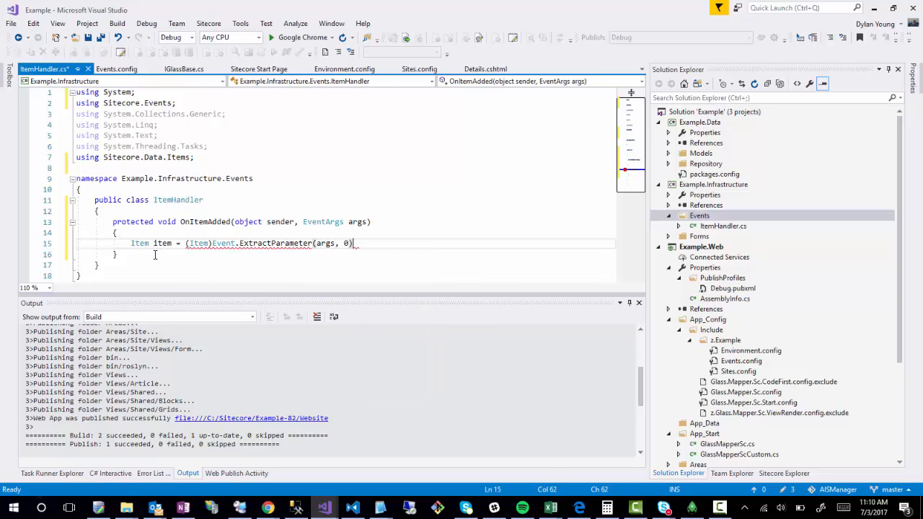
Step: Add the call SetFriendlyItemName(item); below the item declaration in OnItemAdded, separated by a blank line
{"action": "key", "text": "Return"}
{"action": "key", "text": "Return"}
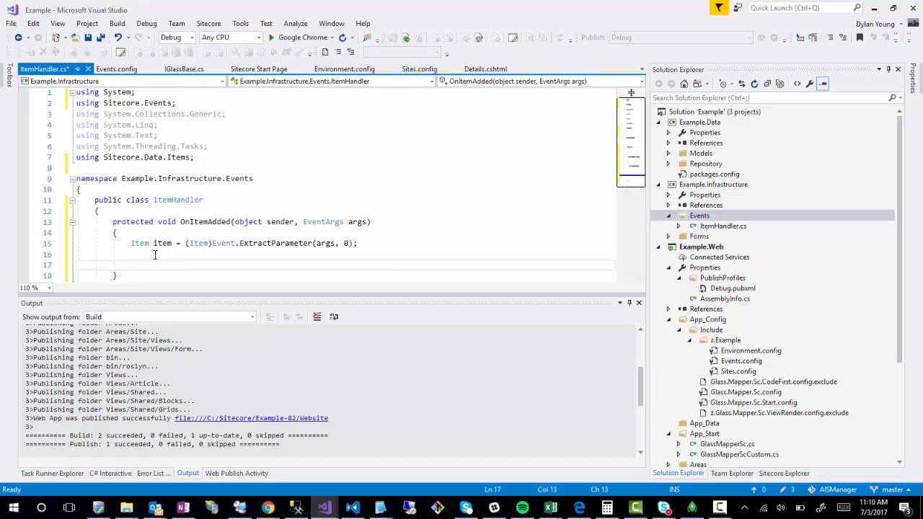
{"action": "type", "text": "SetFriendl"}
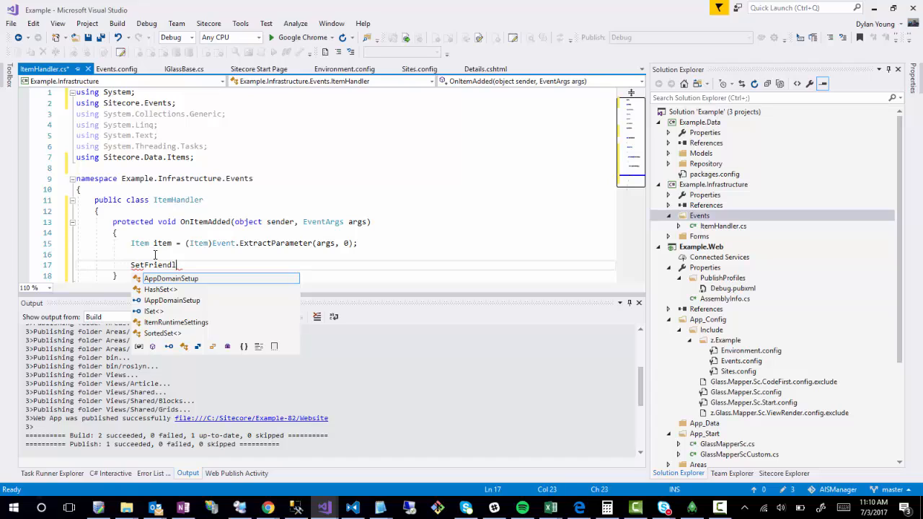
{"action": "type", "text": "yItemName("}
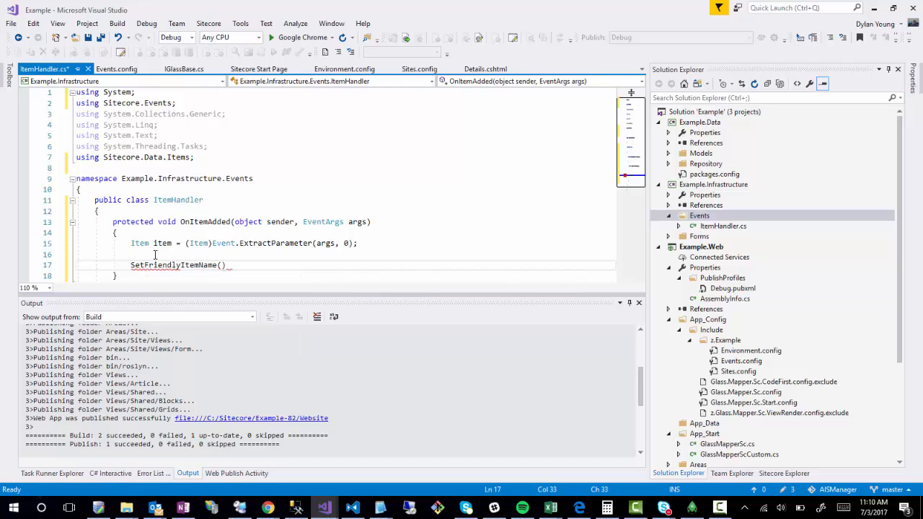
{"action": "type", "text": "item);"}
Step: Add an empty method private void SetFriendlyItemName(Item item) below OnItemAdded in the ItemHandler class
{"action": "scroll", "coordinate": [152, 257], "scroll_direction": "down", "scroll_amount": 1}
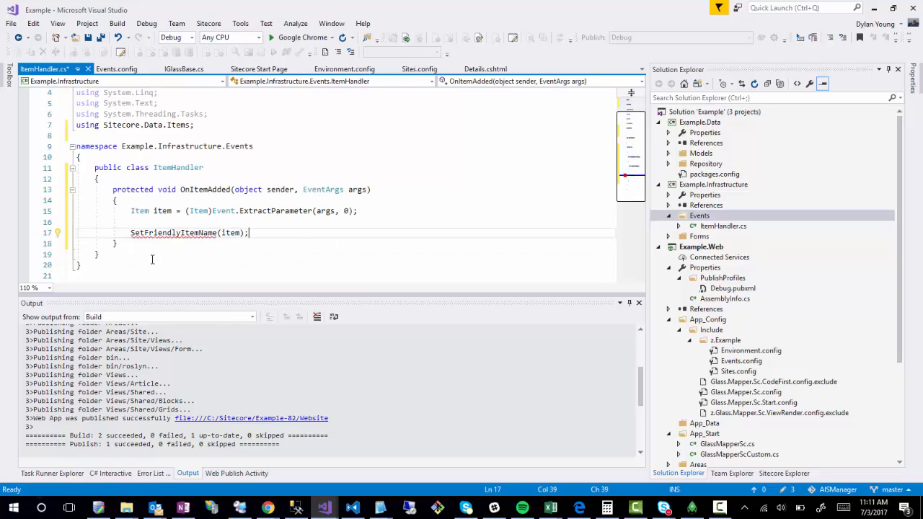
{"action": "left_click", "coordinate": [140, 244]}
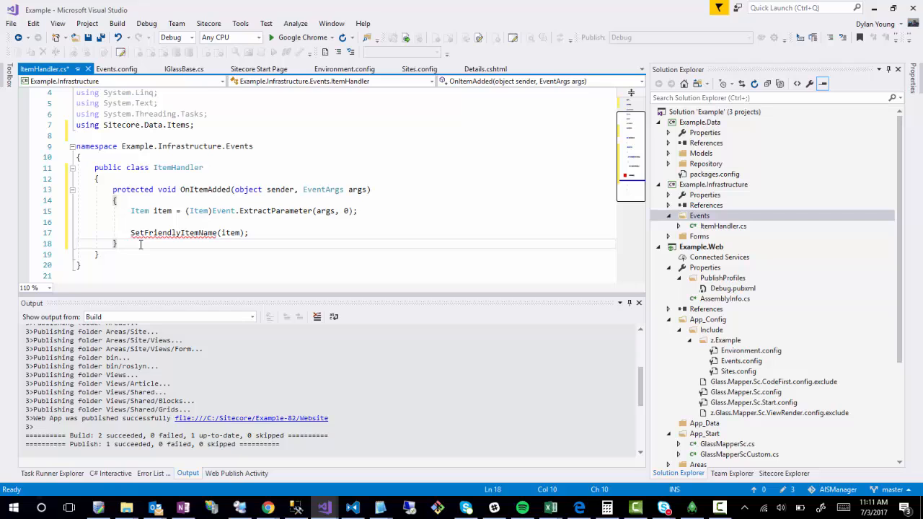
{"action": "key", "text": "Return"}
{"action": "key", "text": "Return"}
{"action": "type", "text": "p"}
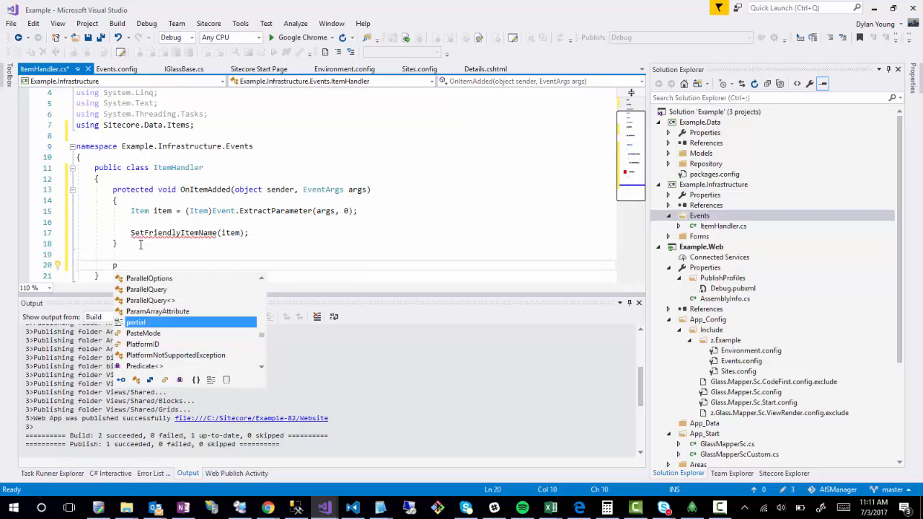
{"action": "type", "text": "rivate vo"}
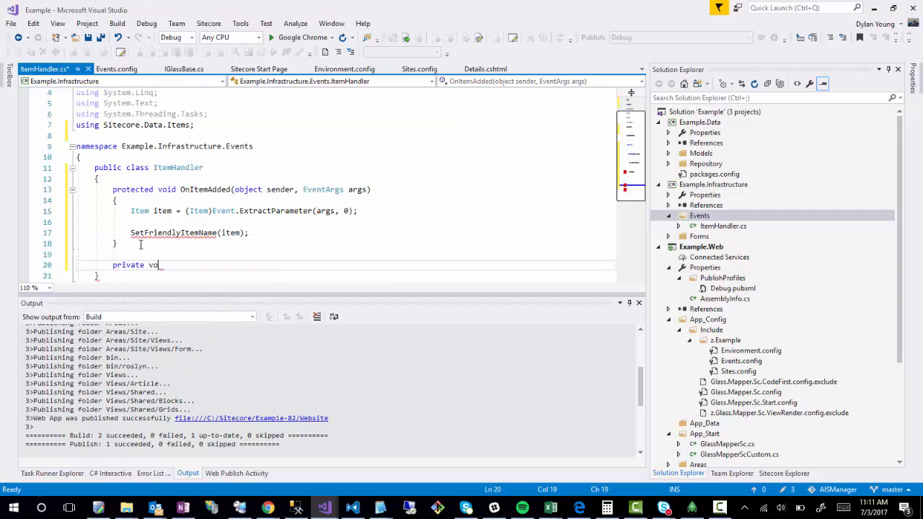
{"action": "type", "text": "id SetF"}
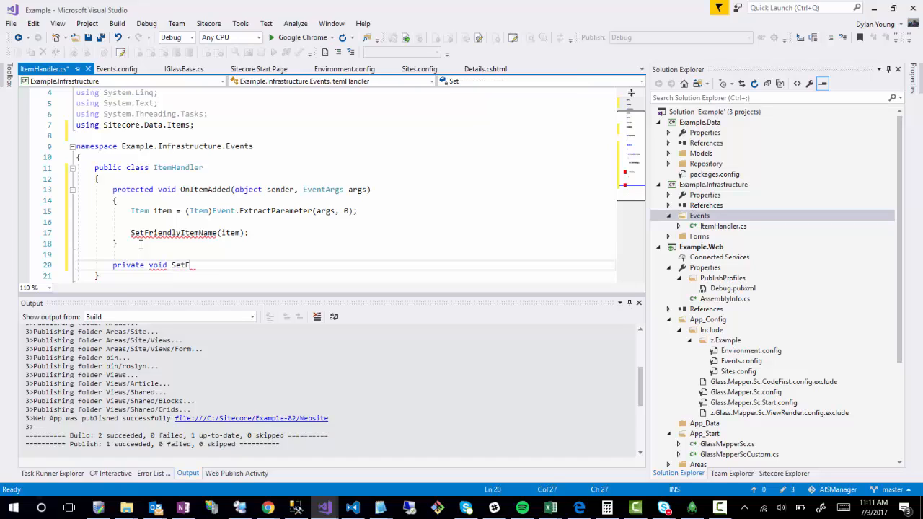
{"action": "type", "text": "riendlyItemName(Item "}
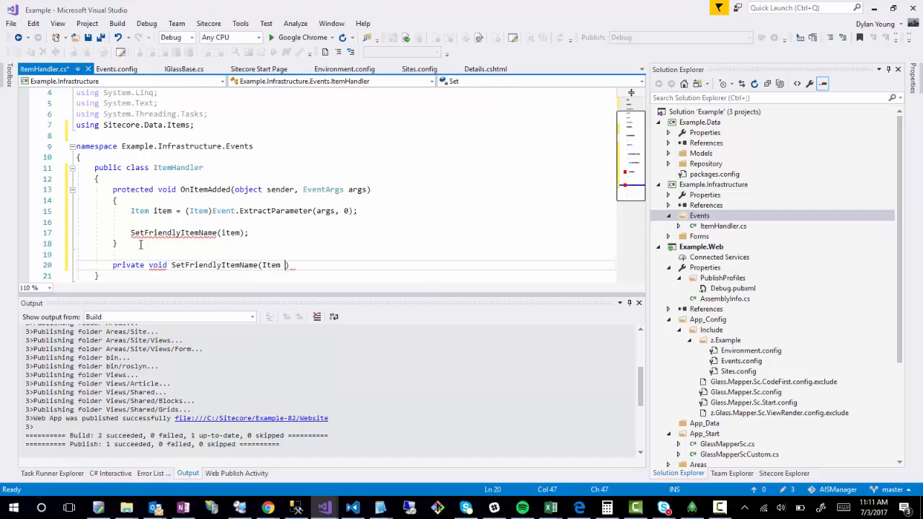
{"action": "type", "text": "item) {"}
{"action": "key", "text": "Return"}
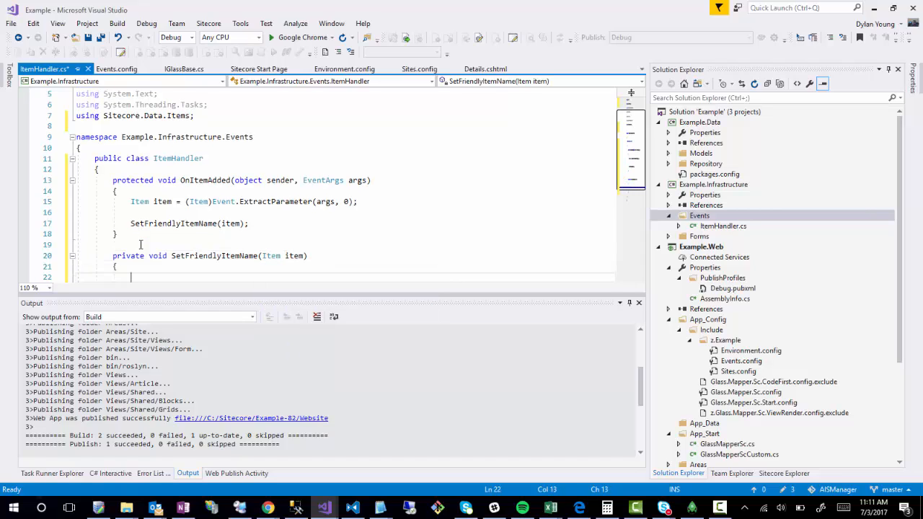
{"action": "type", "text": "string"}
{"action": "key", "text": "BackSpace"}
{"action": "key", "text": "BackSpace"}
{"action": "key", "text": "BackSpace"}
{"action": "key", "text": "BackSpace"}
{"action": "key", "text": "BackSpace"}
{"action": "key", "text": "BackSpace"}
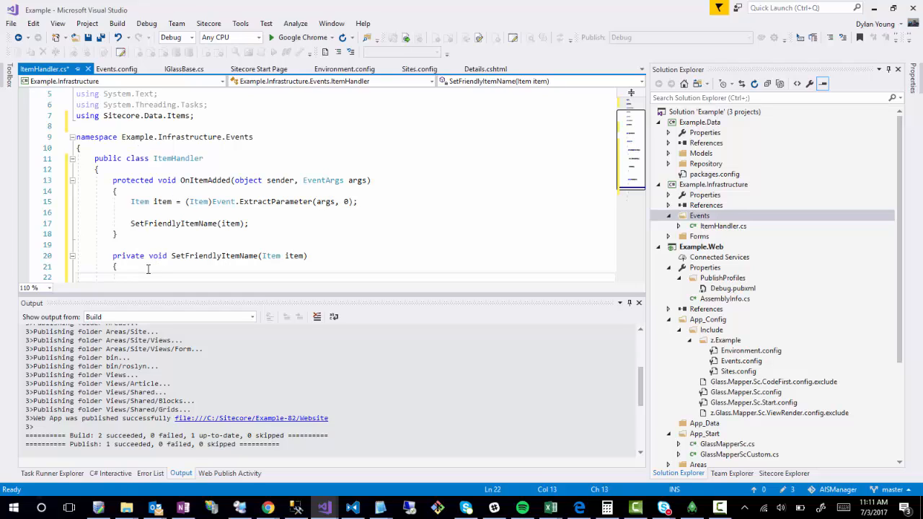
Step: Start an if statement in SetFriendlyItemName with the condition item.Database.Name != "master"
{"action": "type", "text": "if (i"}
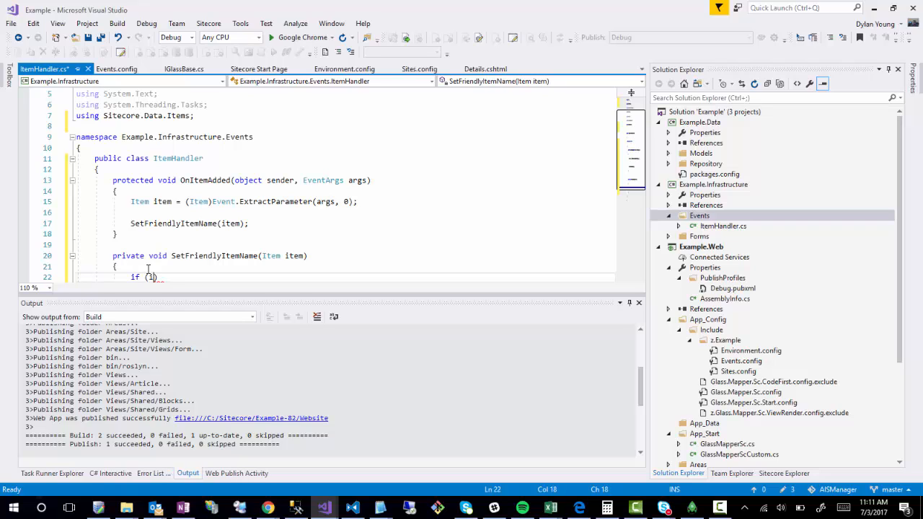
{"action": "type", "text": "tem.Data"}
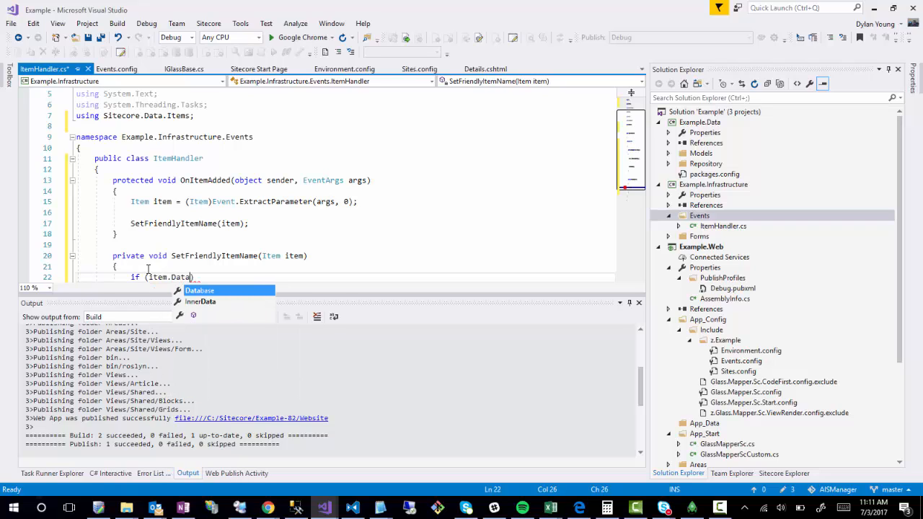
{"action": "type", "text": "base."}
{"action": "type", "text": "Name != "}
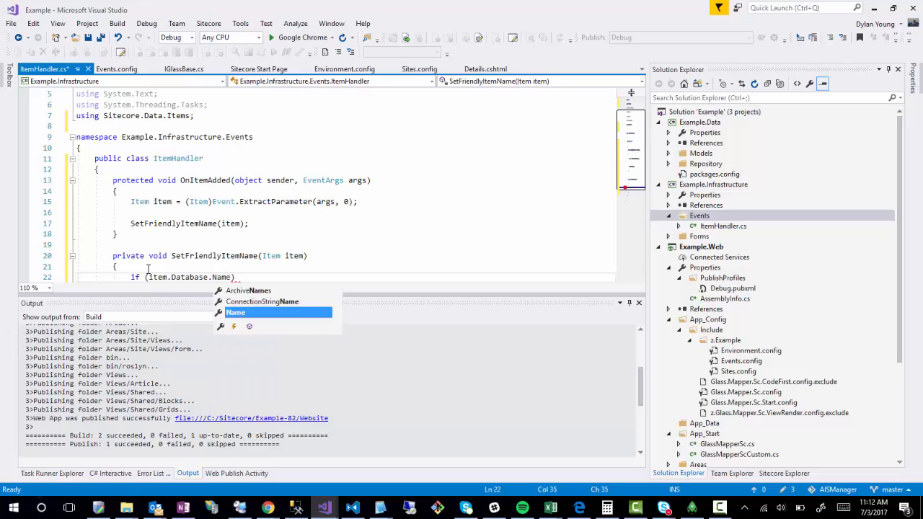
{"action": "type", "text": "\"master"}
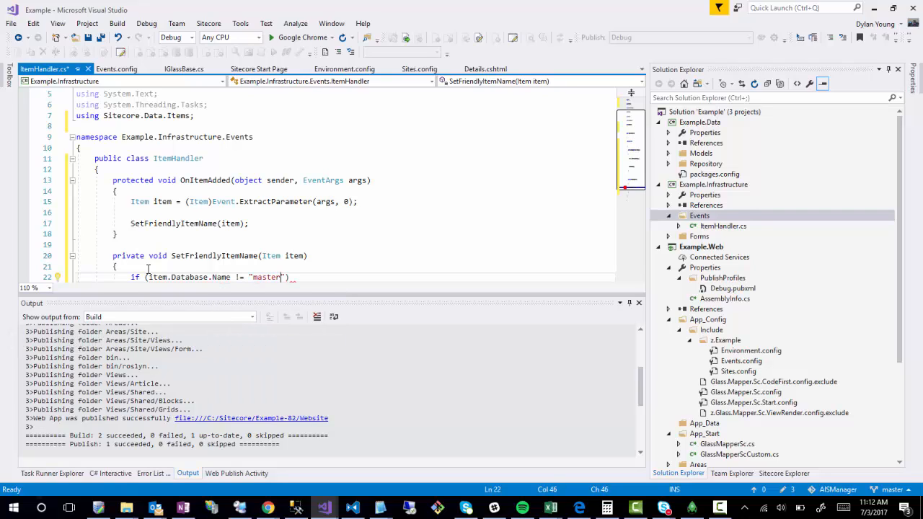
{"action": "type", "text": "\""}
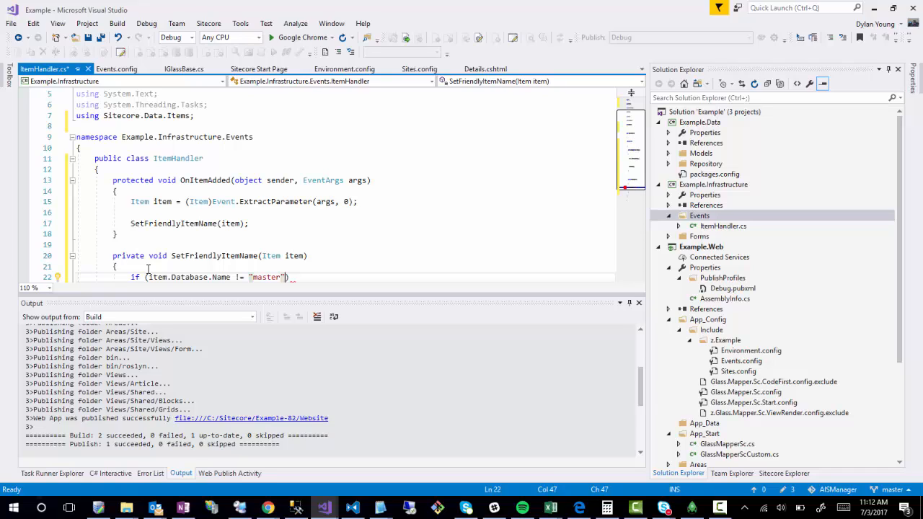
Step: Extend the if condition with || !item.Paths.Path.StartsWith("/sitecore/content/") and put return; on the line below it
{"action": "type", "text": "|| "}
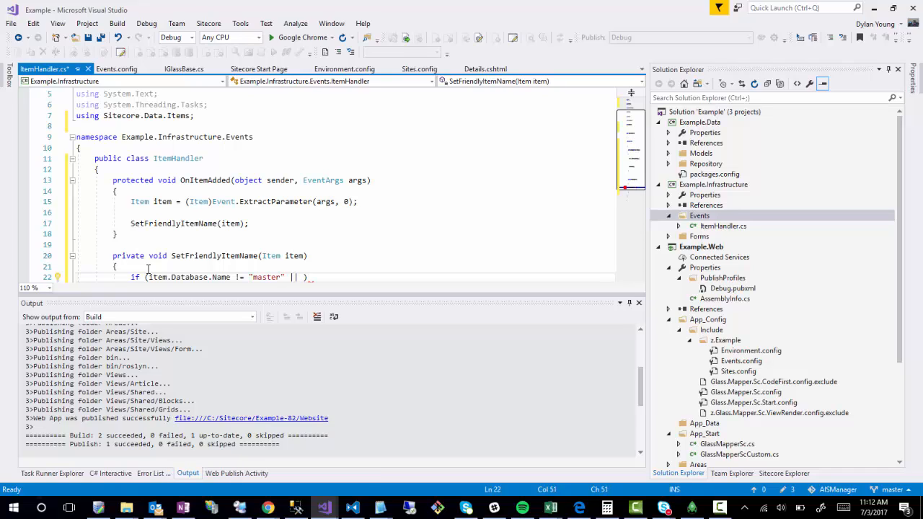
{"action": "type", "text": "!item.P"}
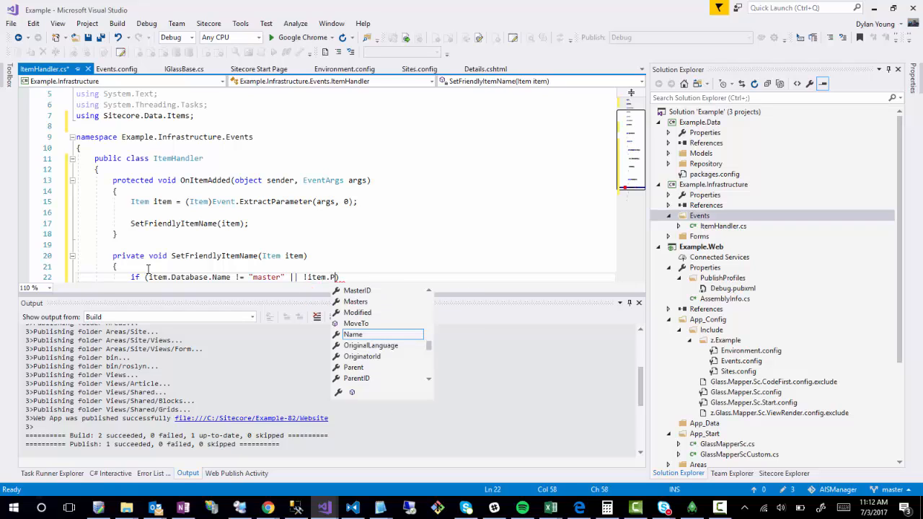
{"action": "type", "text": "aths.P"}
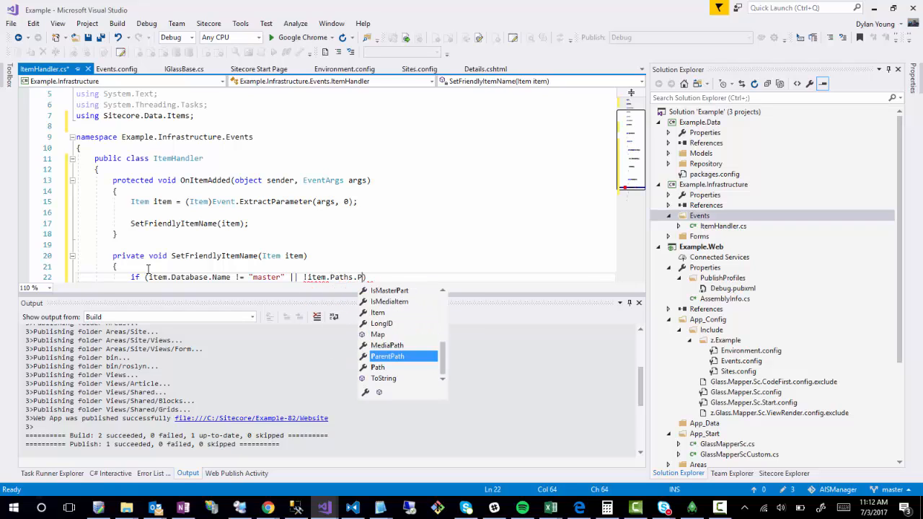
{"action": "type", "text": "ath.St"}
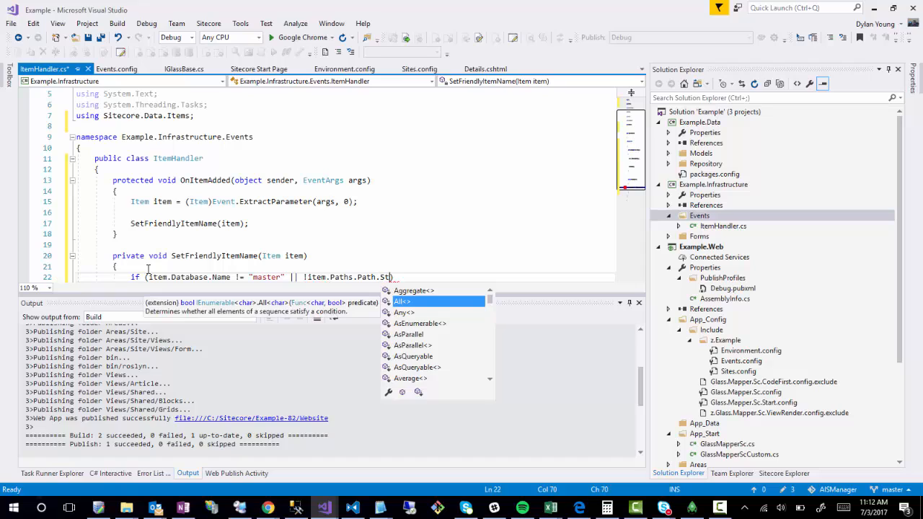
{"action": "type", "text": "artsWith(\""}
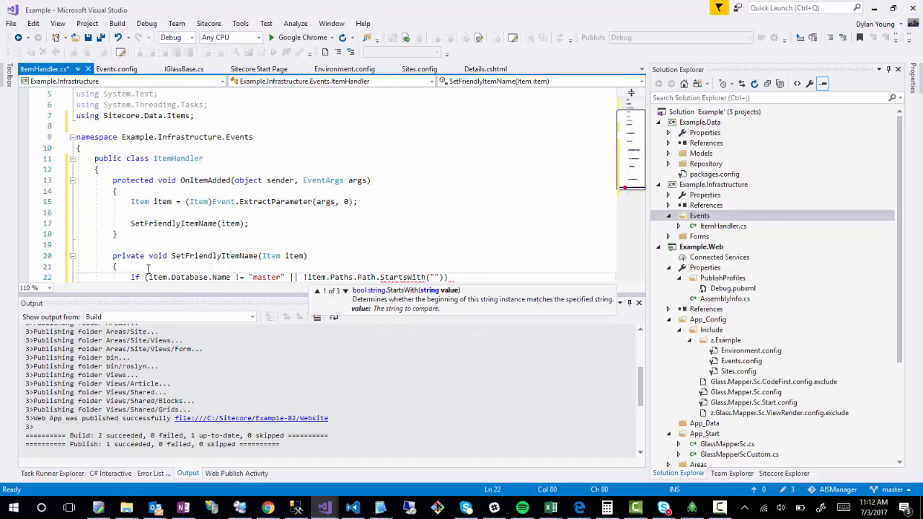
{"action": "type", "text": "/sitecore"}
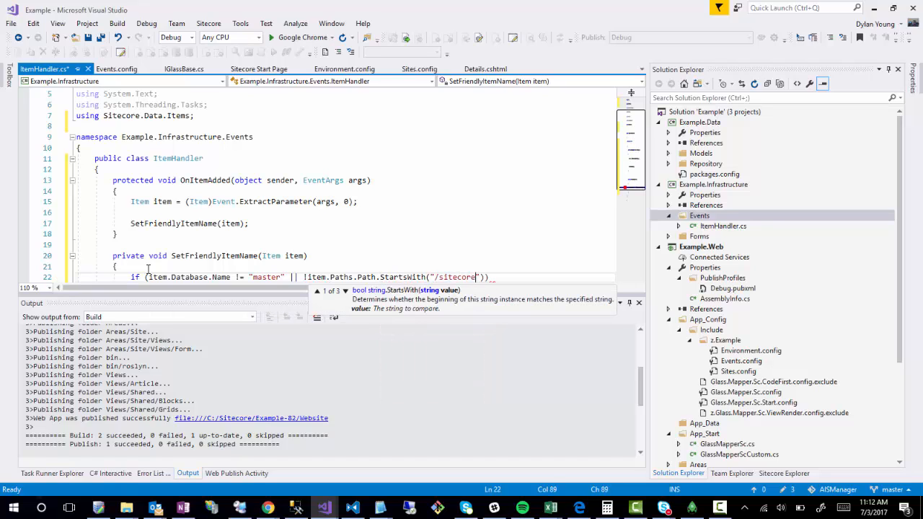
{"action": "type", "text": "/content/"}
{"action": "key", "text": "Right"}
{"action": "key", "text": "Right"}
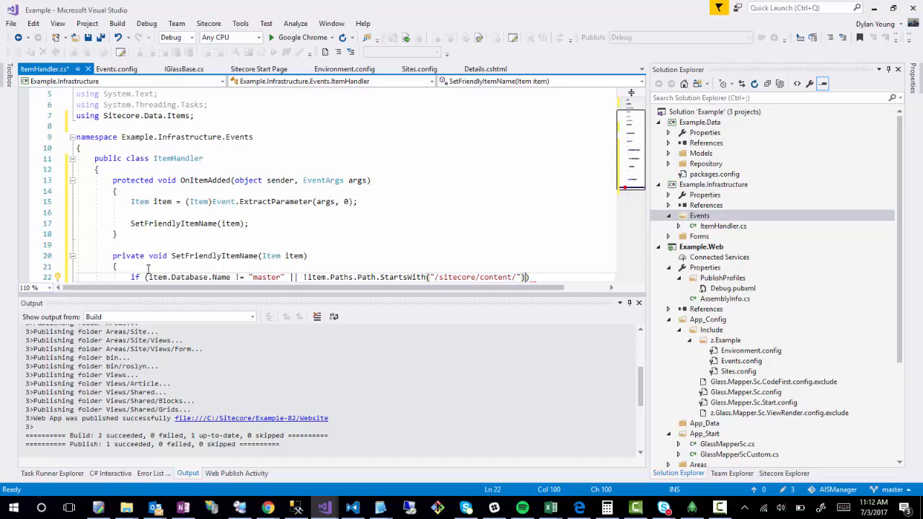
{"action": "key", "text": "Right"}
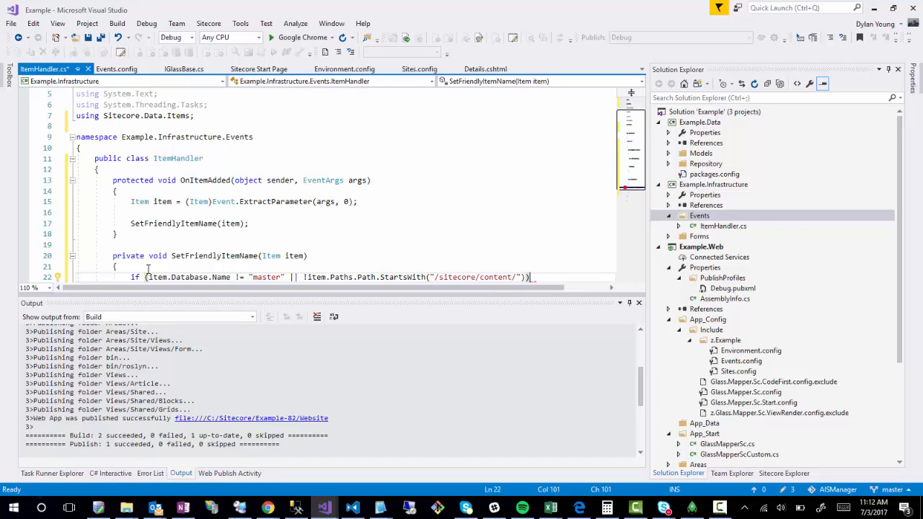
{"action": "key", "text": "Return"}
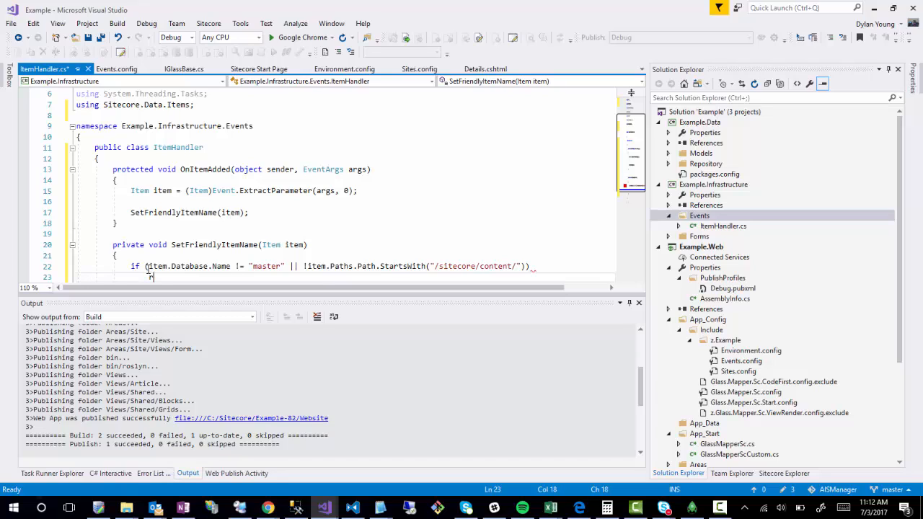
{"action": "type", "text": "return;"}
Step: Start a string variable declaration named realItemName below the return statement in SetFriendlyItemName, separated by a blank line
{"action": "scroll", "coordinate": [206, 229], "scroll_direction": "down", "scroll_amount": 3}
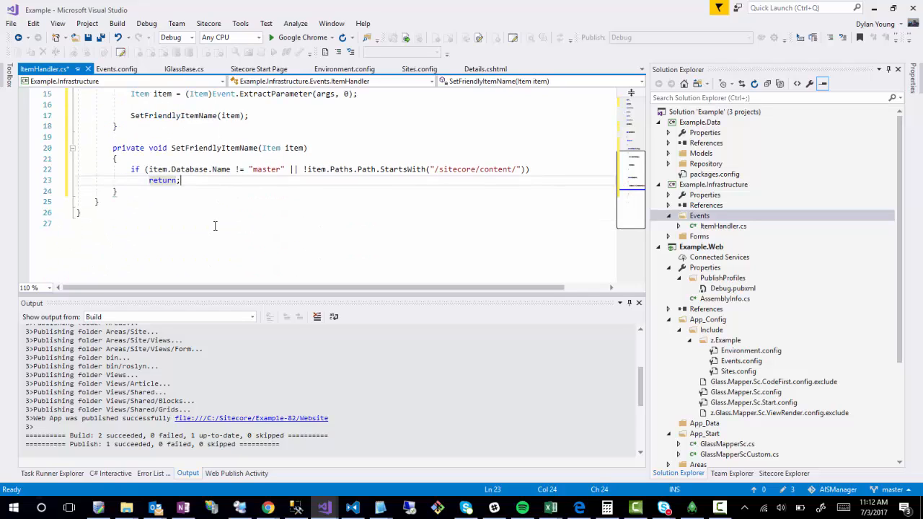
{"action": "key", "text": "Return"}
{"action": "key", "text": "Return"}
{"action": "type", "text": "s"}
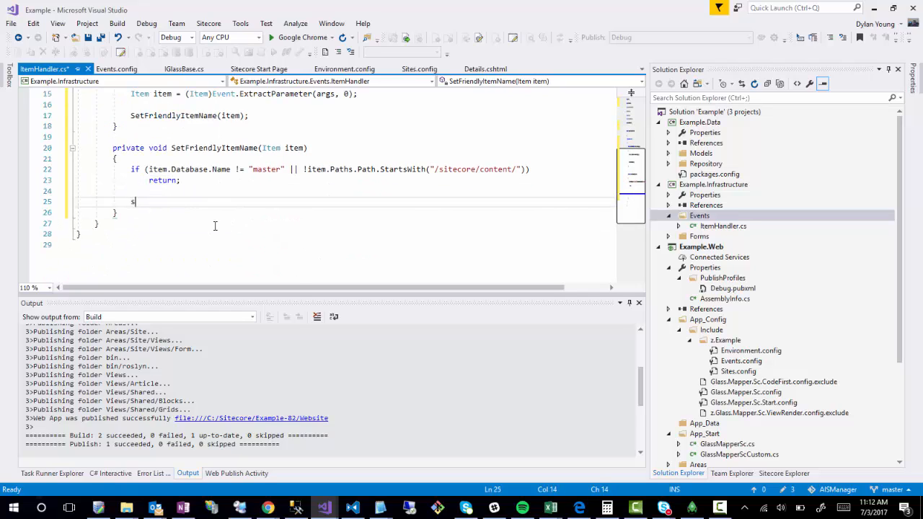
{"action": "type", "text": "tring process"}
{"action": "key", "text": "BackSpace"}
{"action": "key", "text": "BackSpace"}
{"action": "key", "text": "BackSpace"}
{"action": "key", "text": "BackSpace"}
{"action": "key", "text": "BackSpace"}
{"action": "key", "text": "BackSpace"}
{"action": "key", "text": "BackSpace"}
{"action": "type", "text": "i"}
{"action": "key", "text": "BackSpace"}
{"action": "type", "text": "realItemName = "}
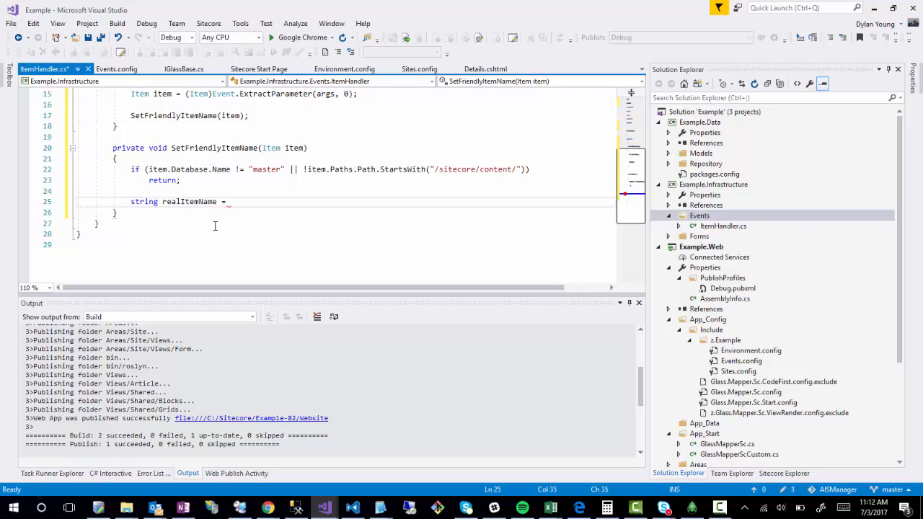
Step: Assign realItemName the expression item.Name.Replace(" ", "-").ToLower(); to complete the declaration
{"action": "type", "text": "item."}
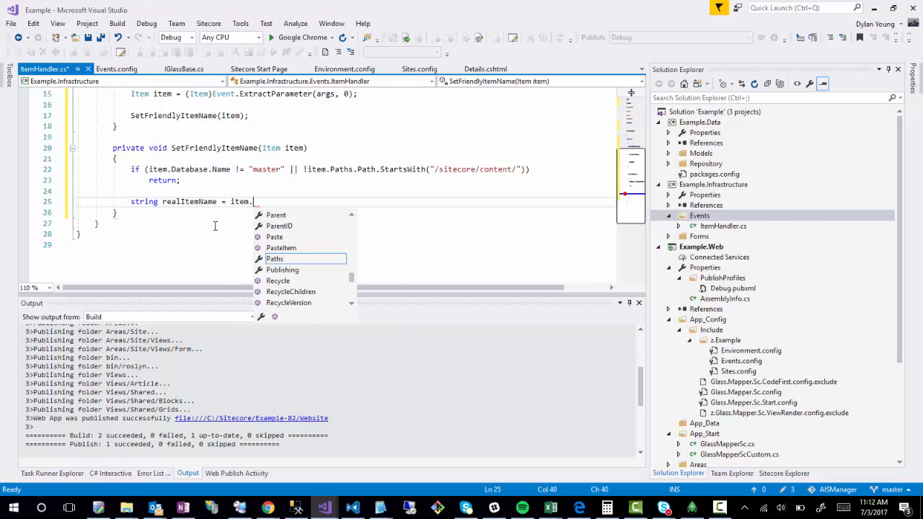
{"action": "type", "text": "Name."}
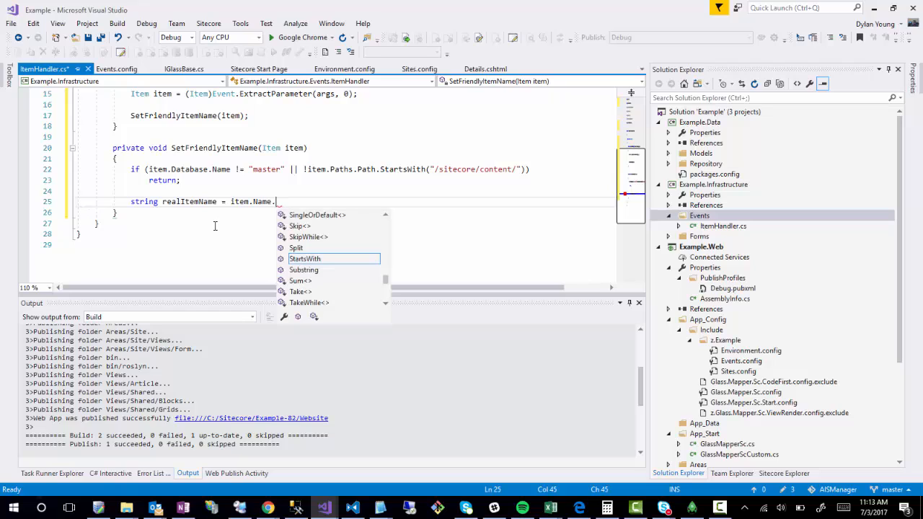
{"action": "type", "text": "Repla"}
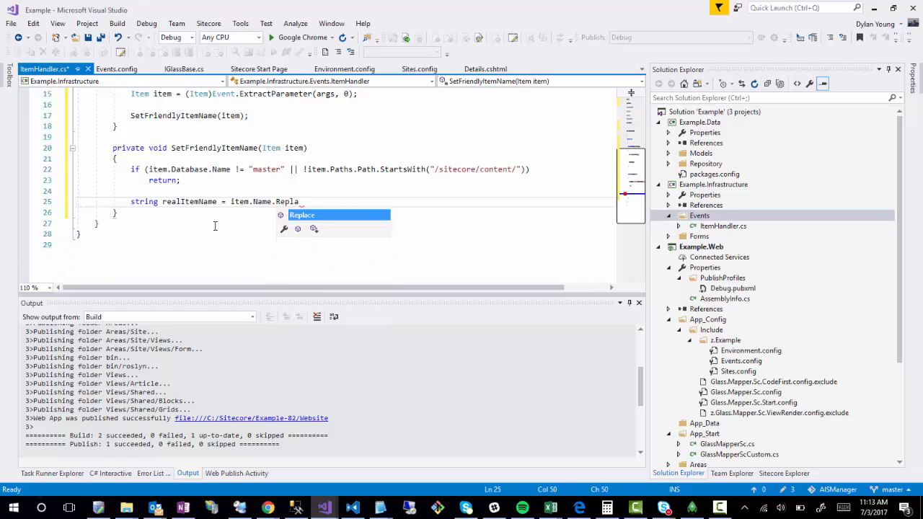
{"action": "type", "text": "ce(\""}
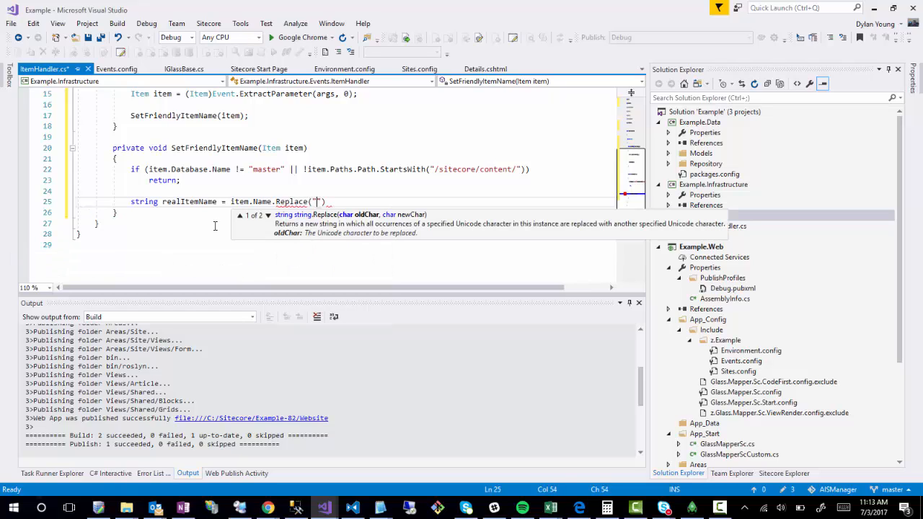
{"action": "type", "text": " \", \"-\")"}
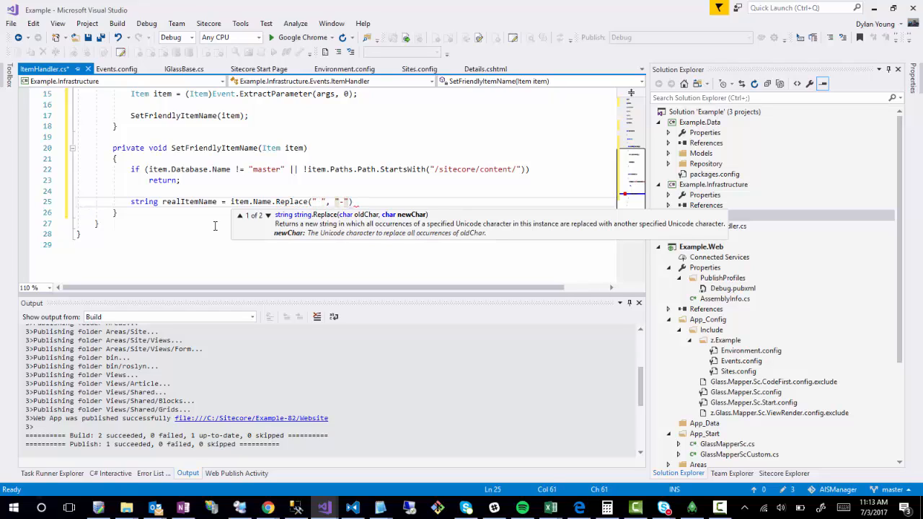
{"action": "type", "text": ".To"}
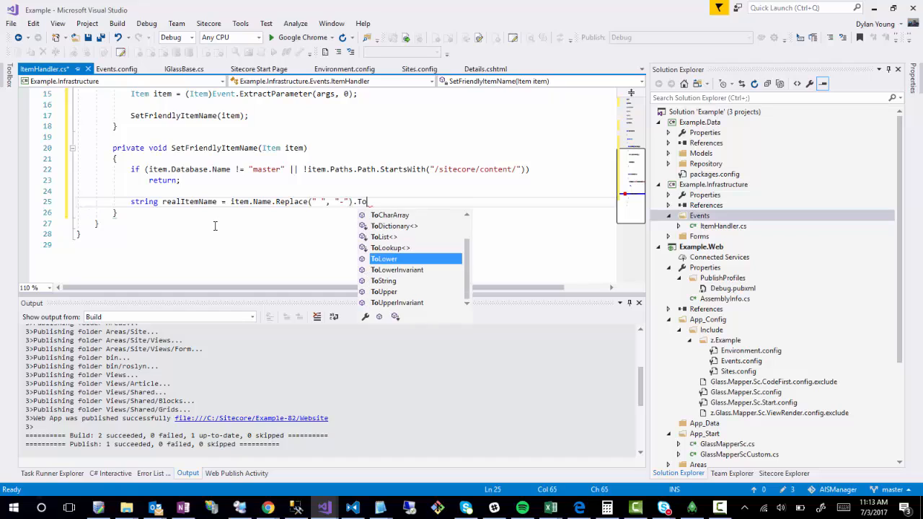
{"action": "type", "text": "Lower();"}
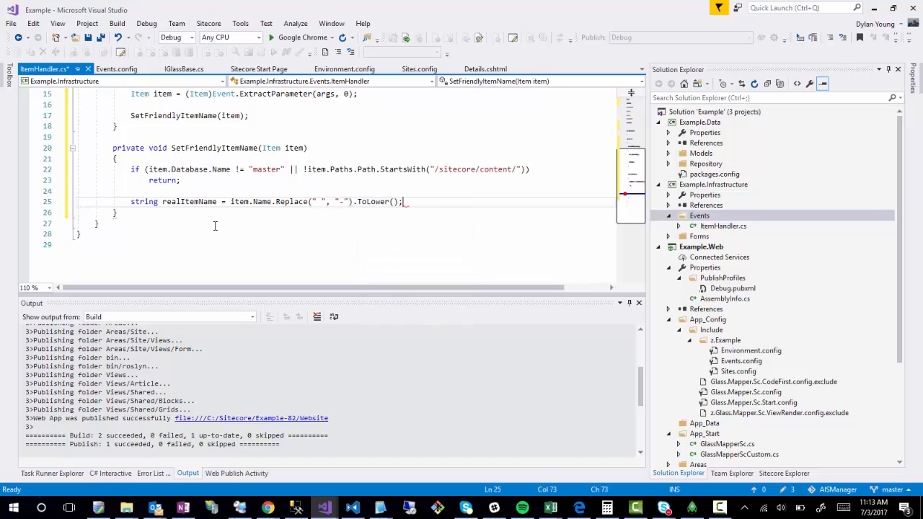
Step: Add the call item.Editing.BeginEdit(); below the realItemName declaration, separated by a blank line
{"action": "key", "text": "Return"}
{"action": "key", "text": "Return"}
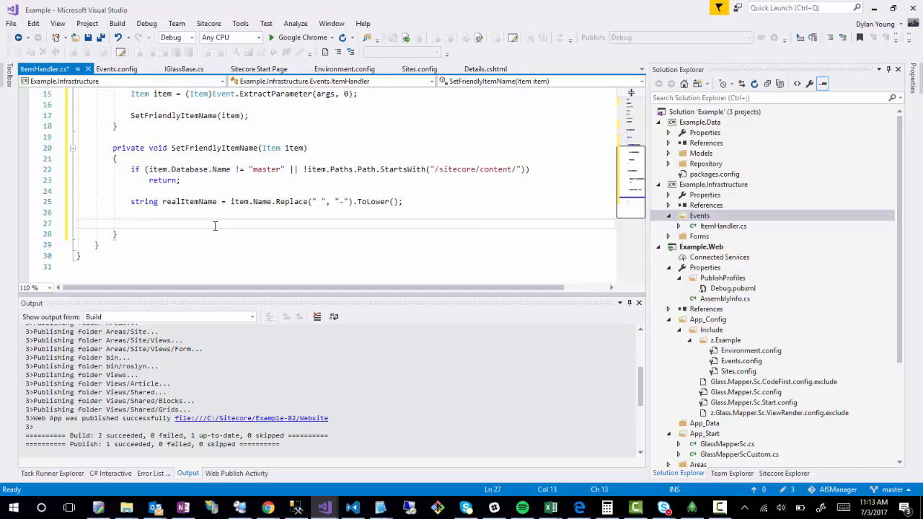
{"action": "type", "text": "ite"}
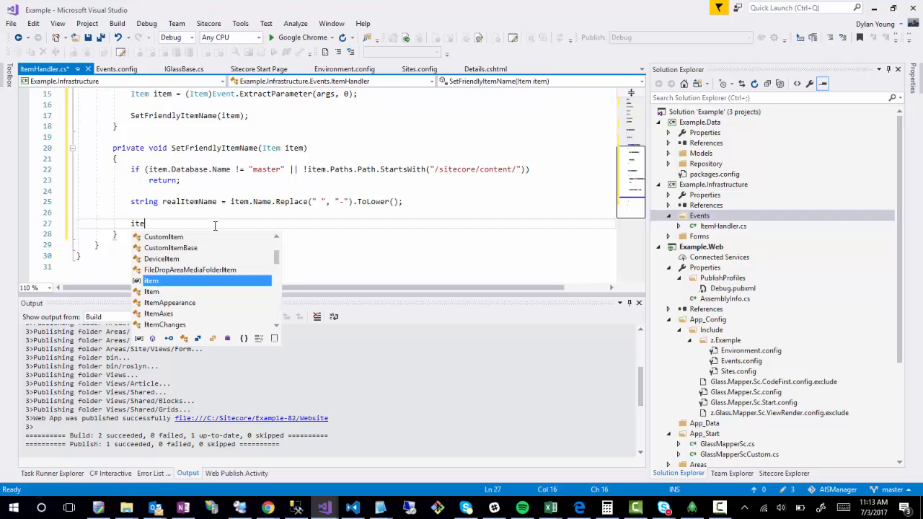
{"action": "type", "text": "m.Edi"}
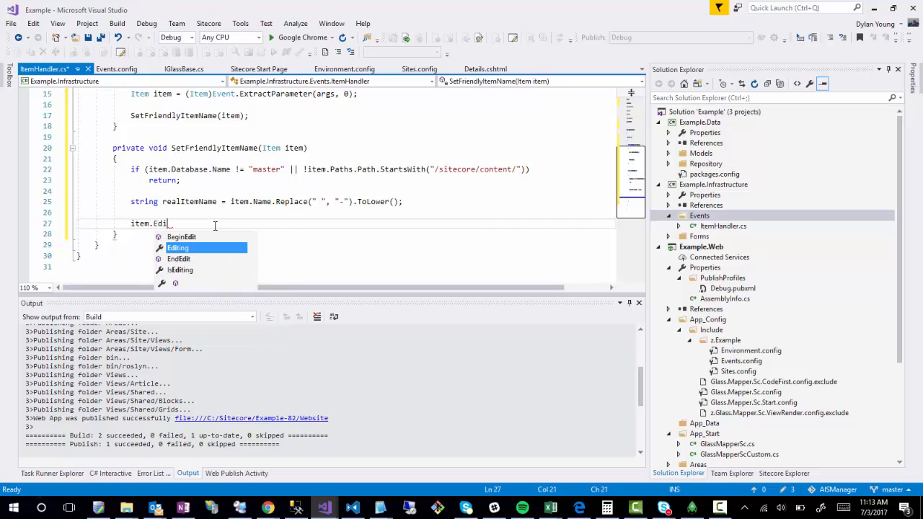
{"action": "type", "text": "ting.Be"}
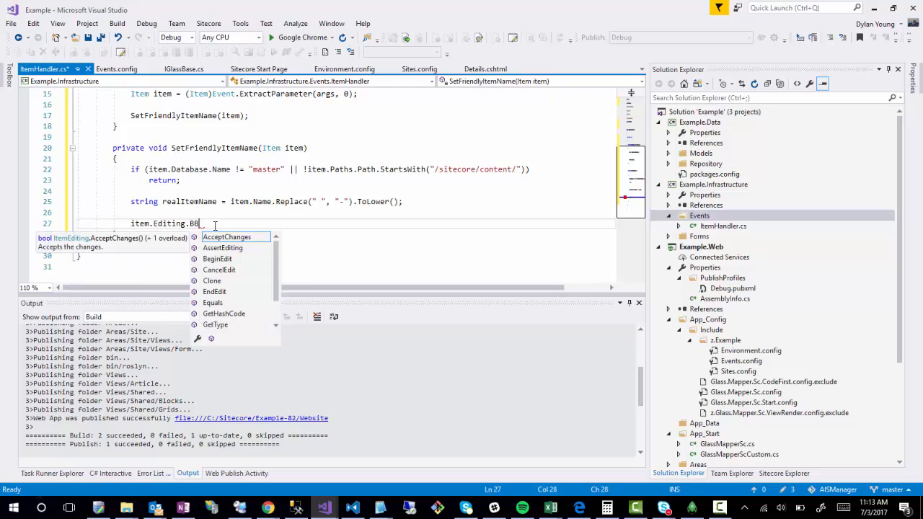
{"action": "type", "text": "gin"}
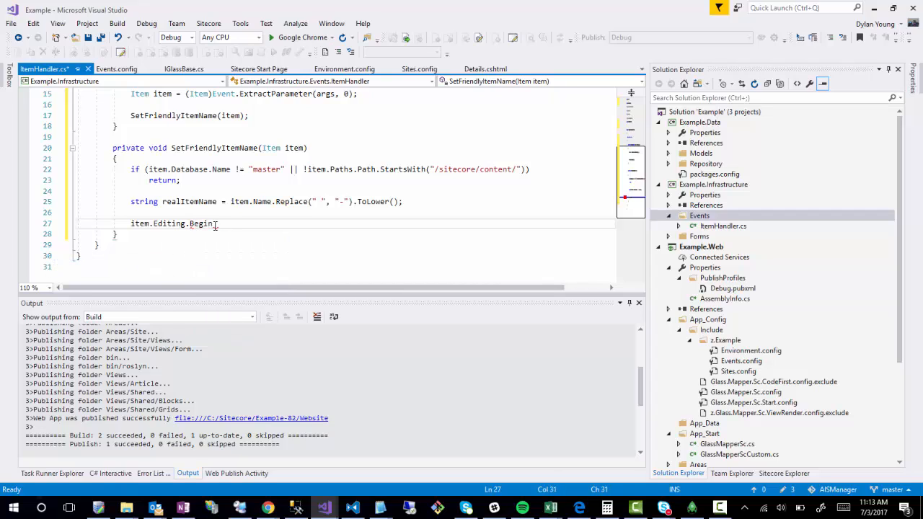
{"action": "type", "text": "Edit()"}
{"action": "key", "text": "Return"}
{"action": "key", "text": "BackSpace"}
{"action": "key", "text": "BackSpace"}
{"action": "key", "text": "BackSpace"}
{"action": "key", "text": "BackSpace"}
{"action": "key", "text": "BackSpace"}
{"action": "key", "text": "BackSpace"}
{"action": "key", "text": "BackSpace"}
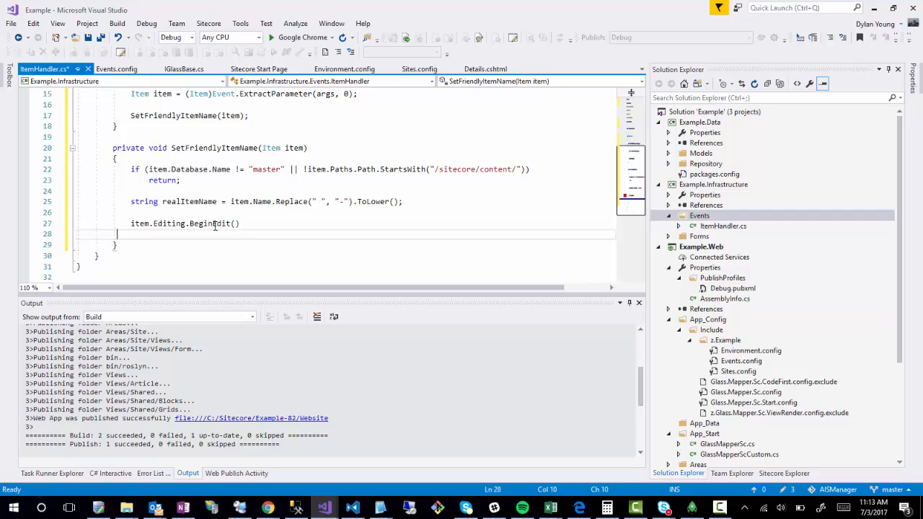
{"action": "key", "text": "Up"}
{"action": "key", "text": "End"}
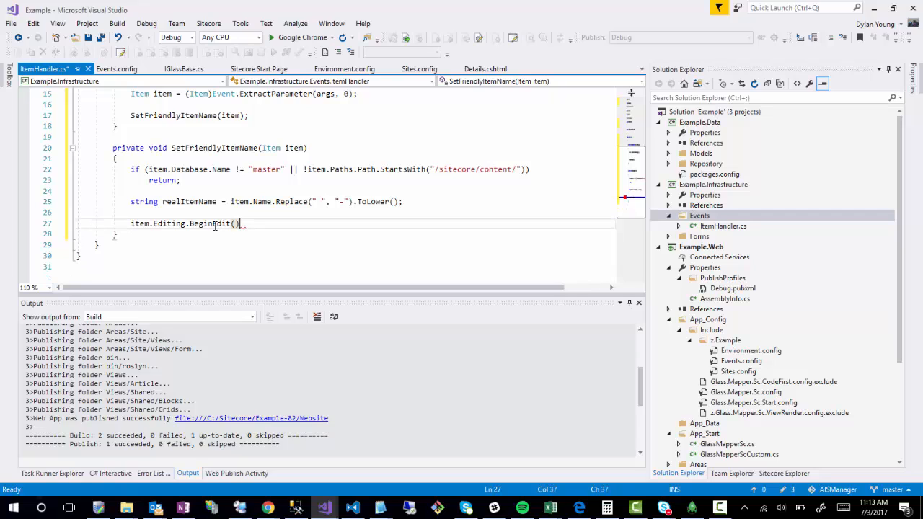
{"action": "type", "text": ";"}
Step: Add an empty try block followed by an empty finally block directly below the BeginEdit call
{"action": "key", "text": "Down"}
{"action": "type", "text": "try"}
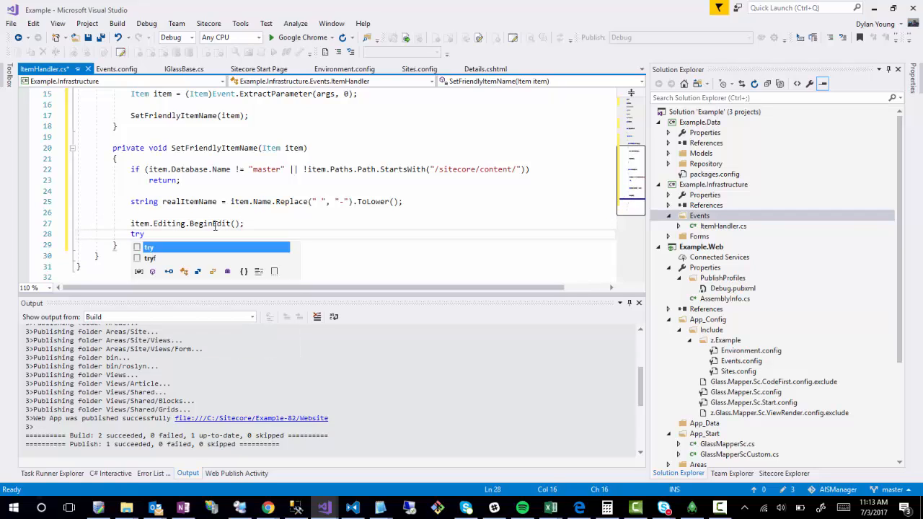
{"action": "type", "text": " {"}
{"action": "key", "text": "Return"}
{"action": "key", "text": "Down"}
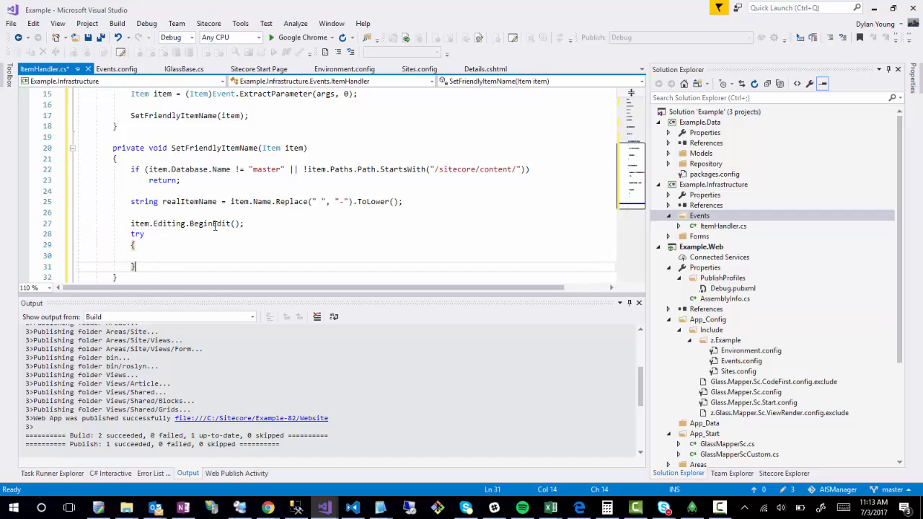
{"action": "type", "text": "finall"}
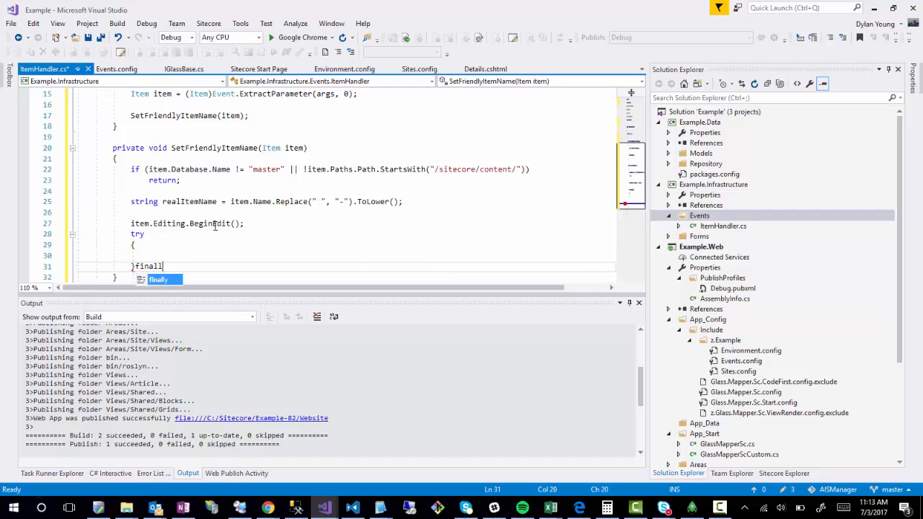
{"action": "type", "text": "y {"}
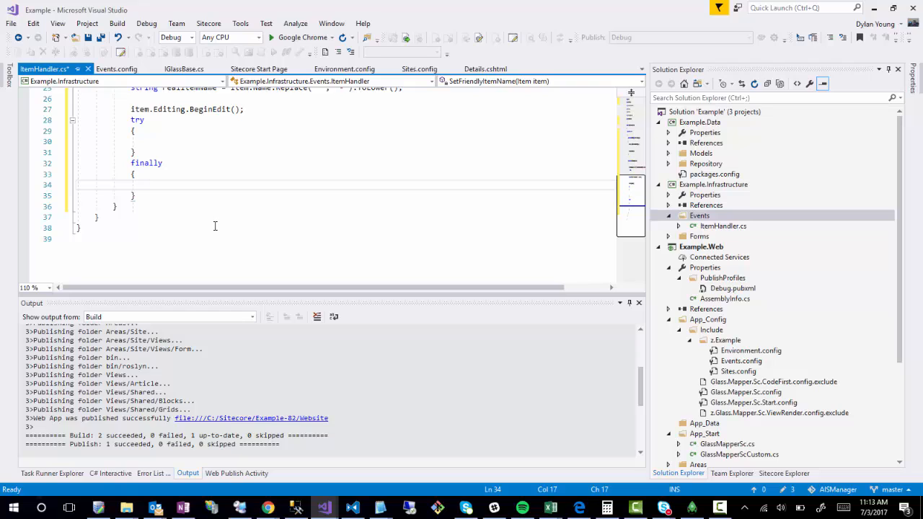
Step: Add the call item.Editing.EndEdit(); inside the finally block
{"action": "type", "text": "tem"}
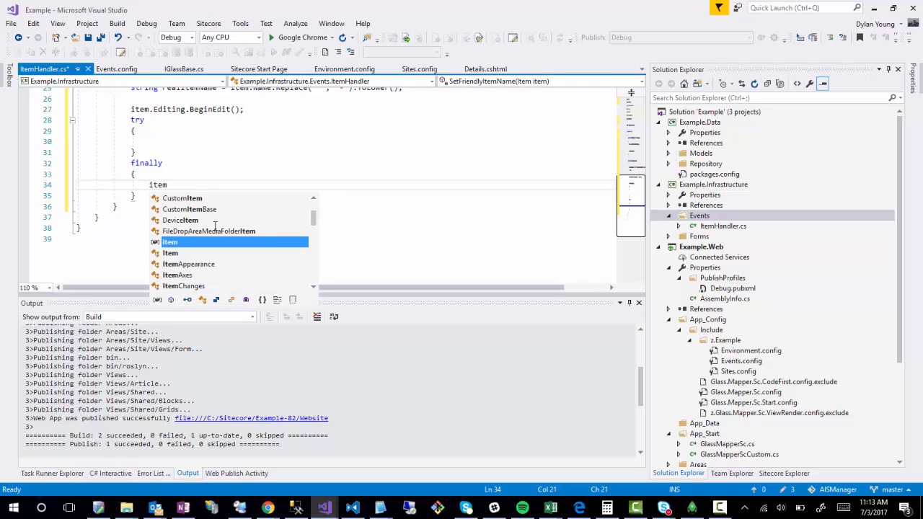
{"action": "key", "text": "Escape"}
{"action": "type", "text": "."}
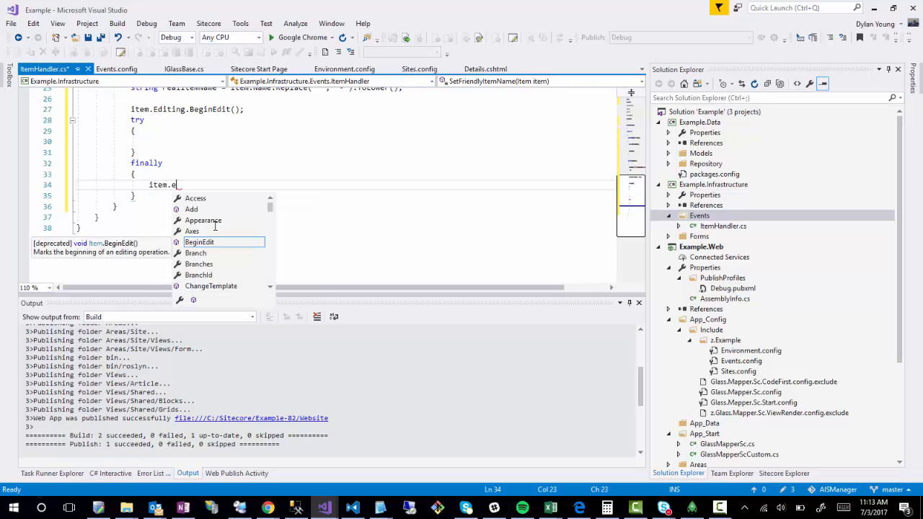
{"action": "type", "text": "e"}
{"action": "key", "text": "BackSpace"}
{"action": "type", "text": "Editing."}
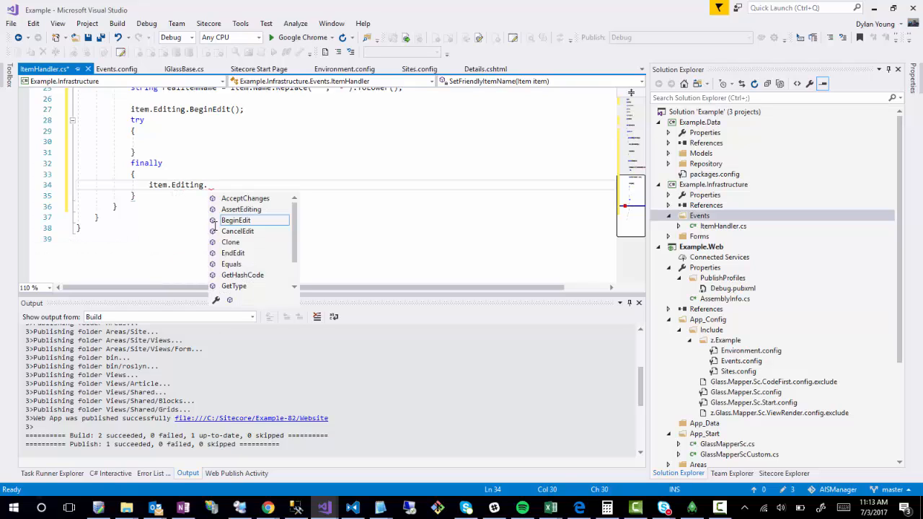
{"action": "type", "text": "End"}
{"action": "key", "text": "Tab"}
{"action": "type", "text": "();"}
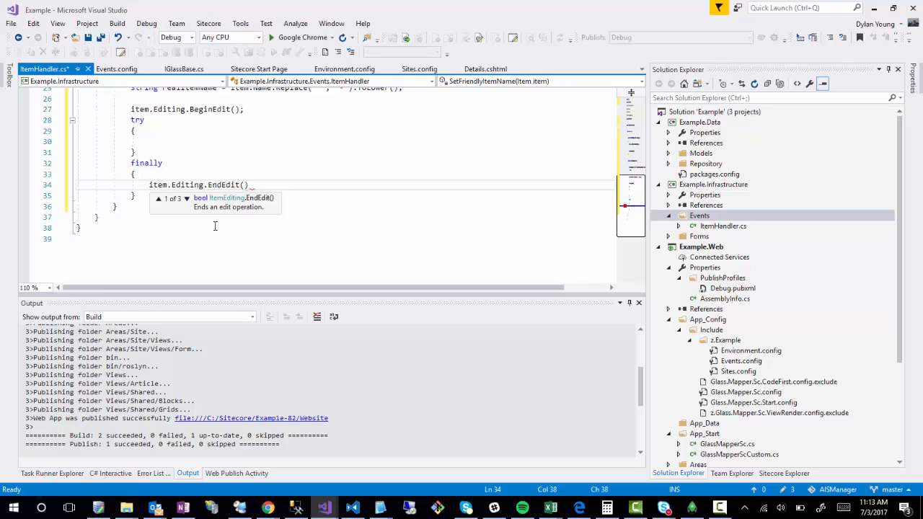
Step: Add the statement item.Appearance.DisplayName = item.Name; inside the try block
{"action": "key", "text": "Up"}
{"action": "key", "text": "Up"}
{"action": "key", "text": "Up"}
{"action": "key", "text": "Up"}
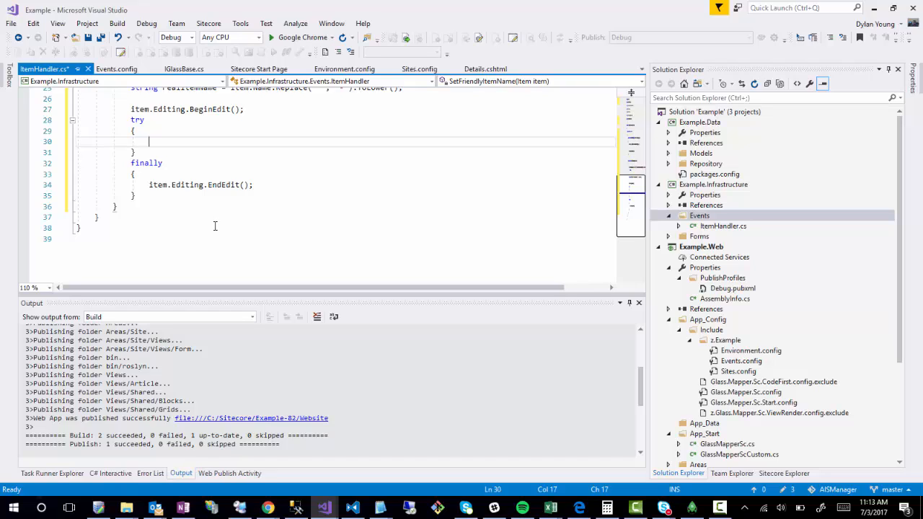
{"action": "type", "text": "it"}
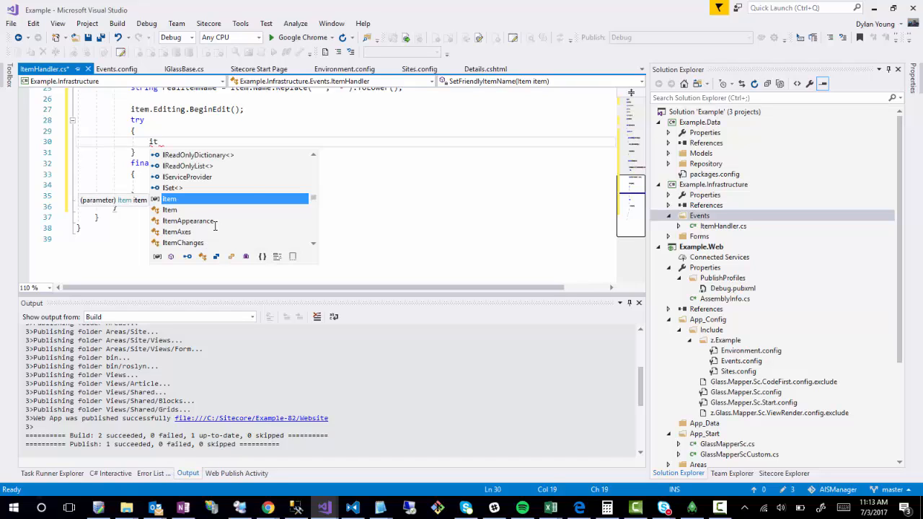
{"action": "type", "text": "em.App"}
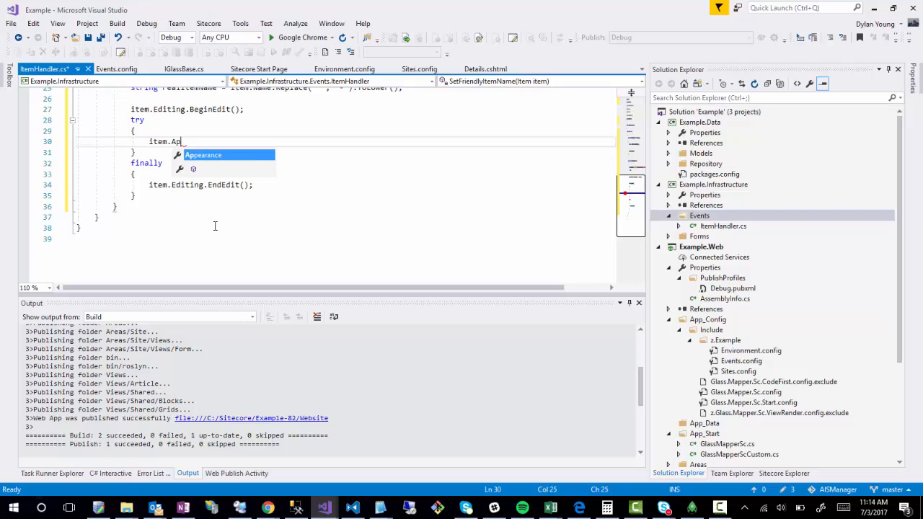
{"action": "key", "text": "Tab"}
{"action": "type", "text": "."}
{"action": "type", "text": "Dis"}
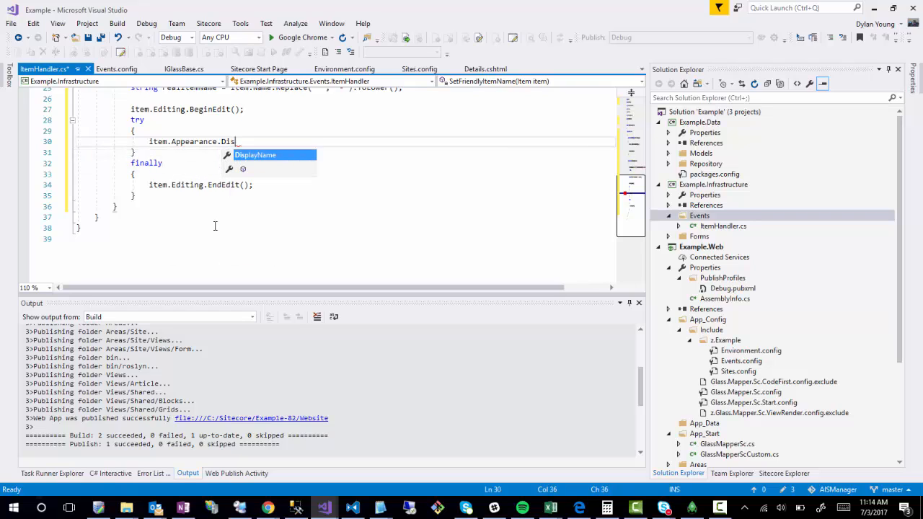
{"action": "key", "text": "Tab"}
{"action": "type", "text": "= i"}
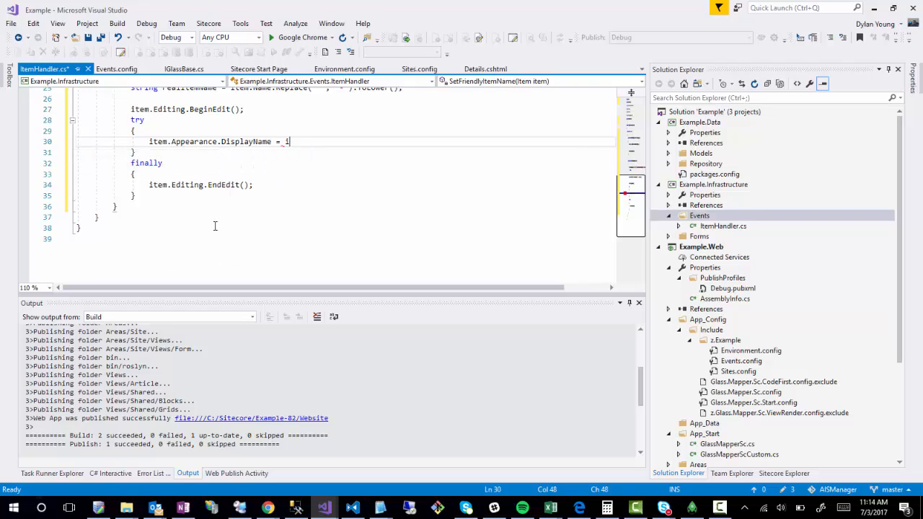
{"action": "type", "text": "tem.Name"}
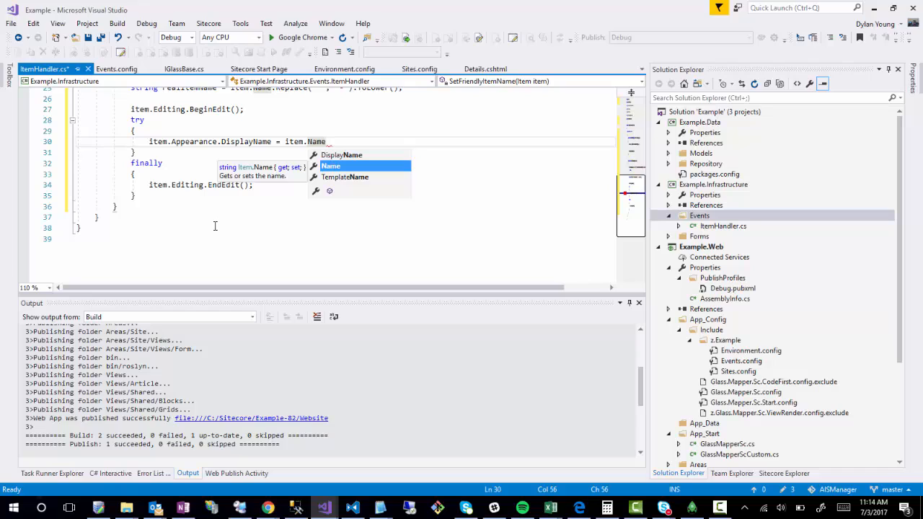
{"action": "type", "text": ";"}
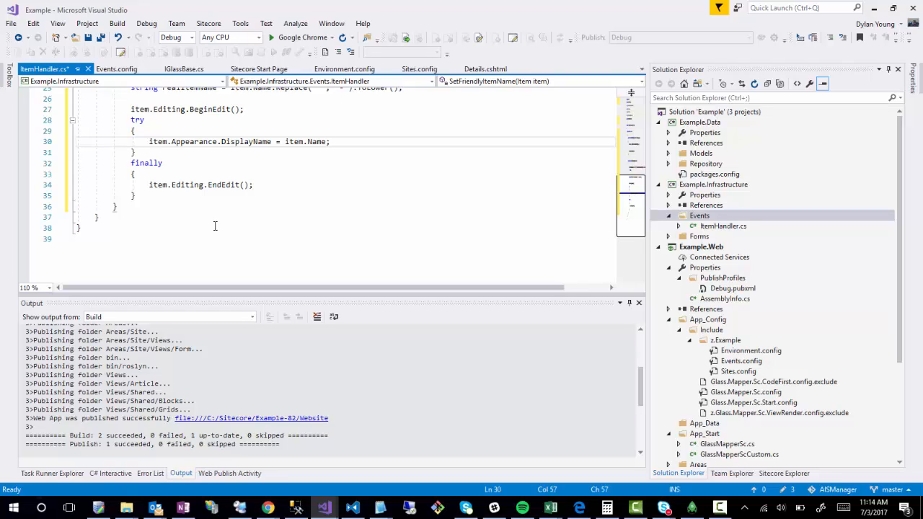
Step: Add the statement item.Name = realItemName; below the DisplayName assignment in the try block
{"action": "key", "text": "Return"}
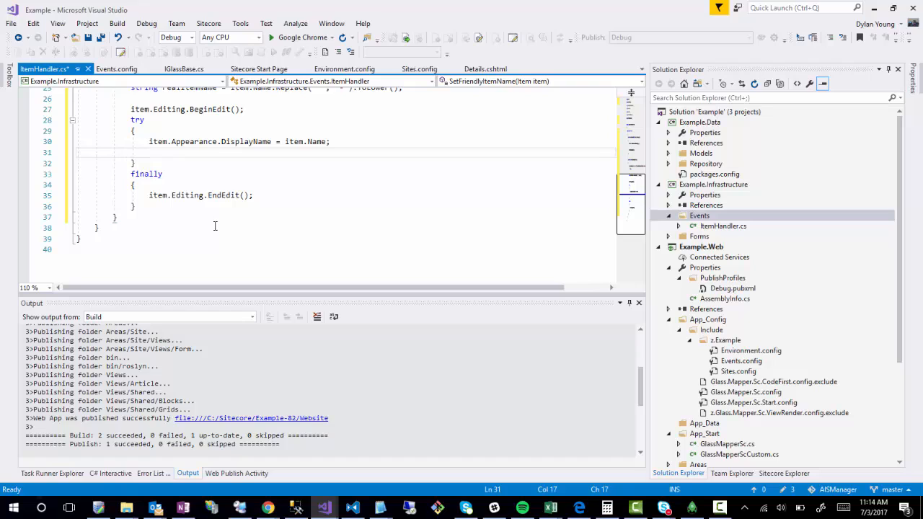
{"action": "type", "text": "item.n = real"}
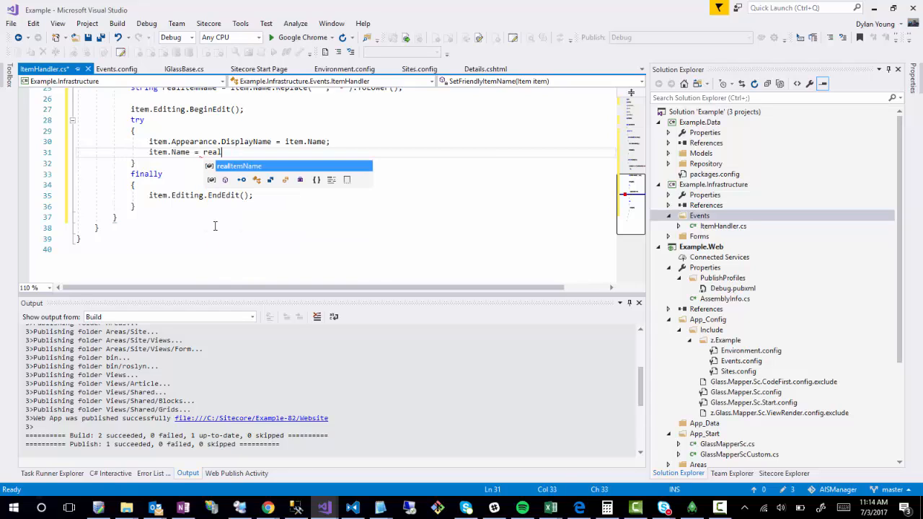
{"action": "key", "text": "Tab"}
{"action": "type", "text": ";"}
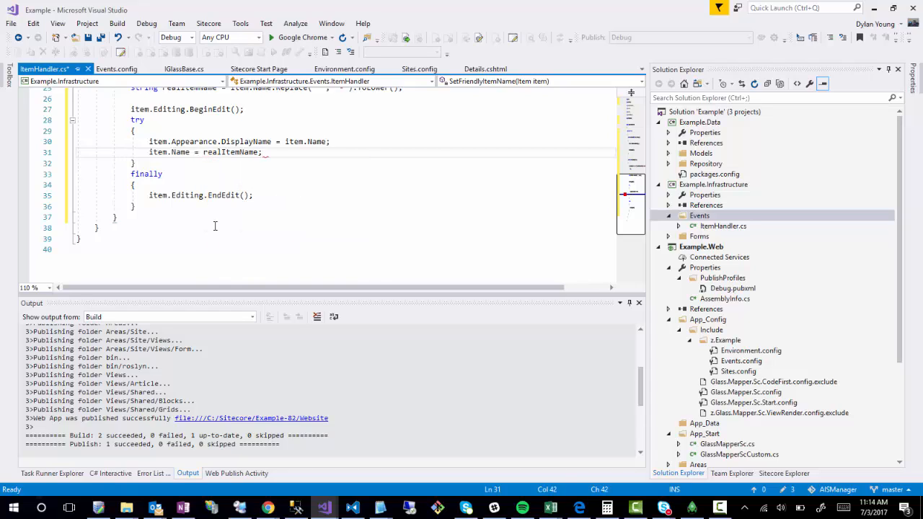
Step: Review the SetFriendlyItemName method, including the Replace and ToLower calls and the try/finally editing block
{"action": "scroll", "coordinate": [214, 226], "scroll_direction": "up", "scroll_amount": 3}
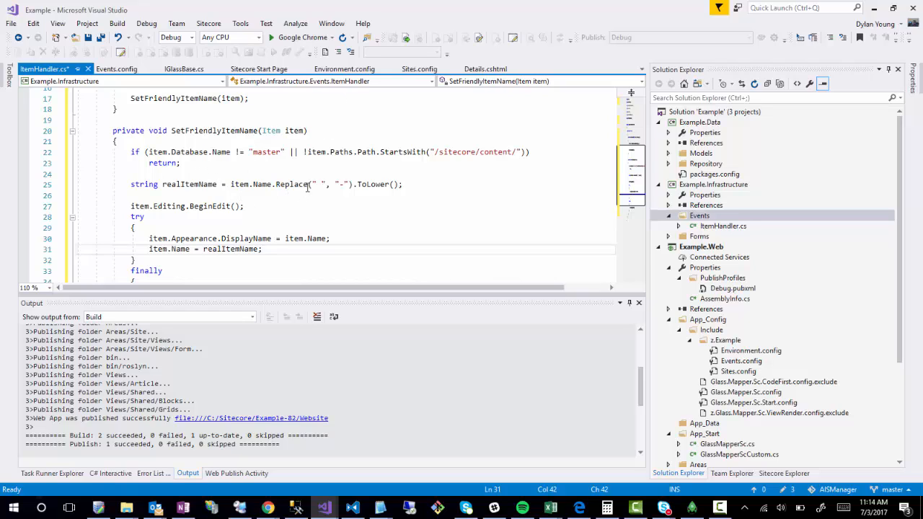
{"action": "mouse_move", "coordinate": [312, 186]}
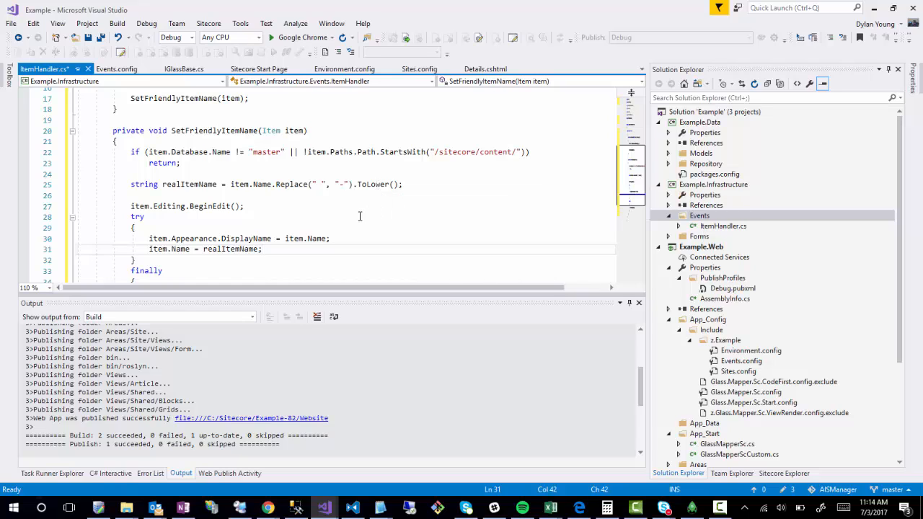
{"action": "scroll", "coordinate": [315, 208], "scroll_direction": "down", "scroll_amount": 1}
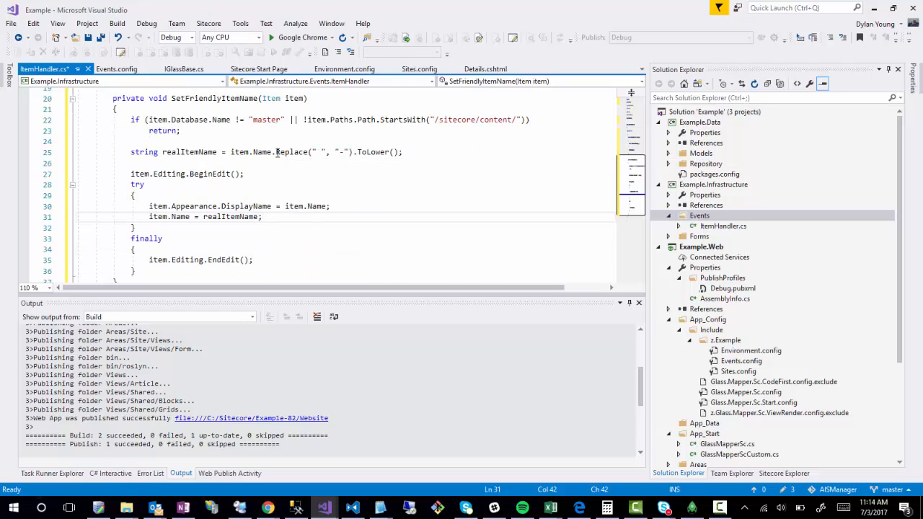
{"action": "left_click_drag", "start_coordinate": [276, 153], "coordinate": [391, 153]}
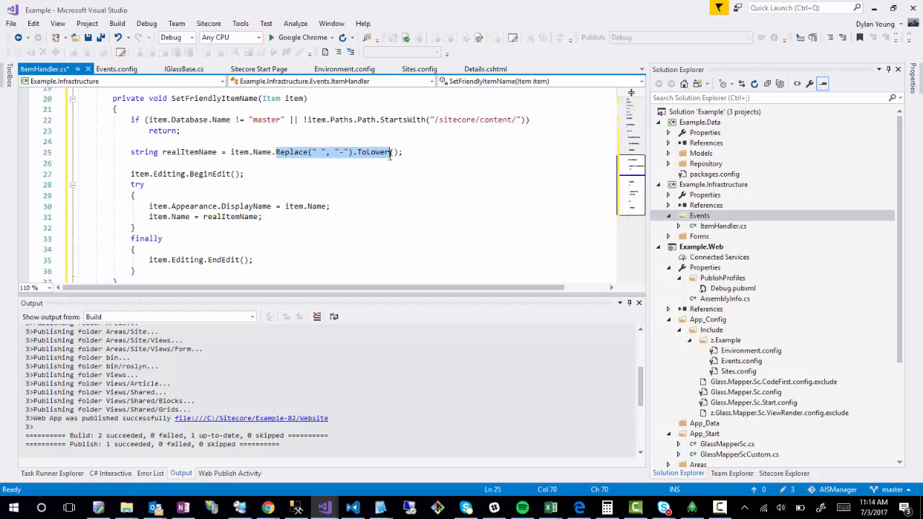
{"action": "left_click", "coordinate": [346, 196]}
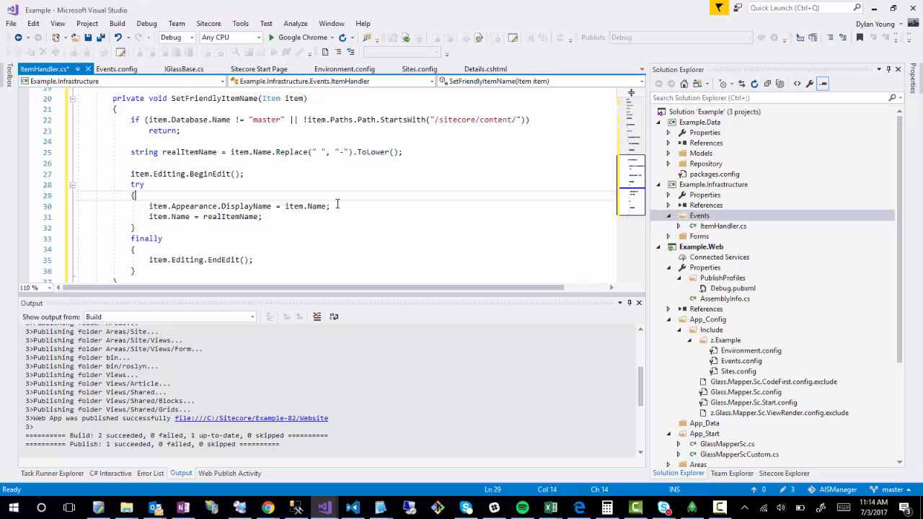
{"action": "scroll", "coordinate": [338, 206], "scroll_direction": "down", "scroll_amount": 2}
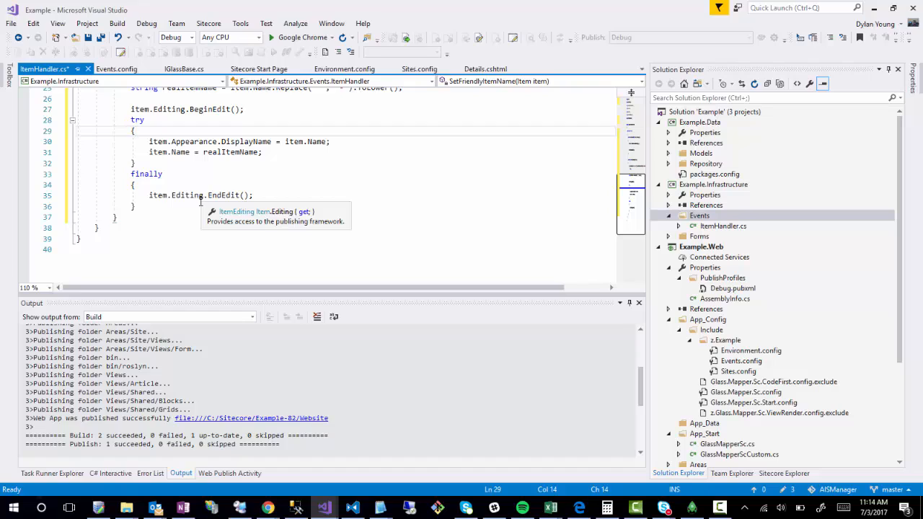
Step: Save ItemHandler.cs and publish the Example.Web project with the Debug profile
{"action": "left_click", "coordinate": [256, 173]}
{"action": "key", "text": "ctrl+s"}
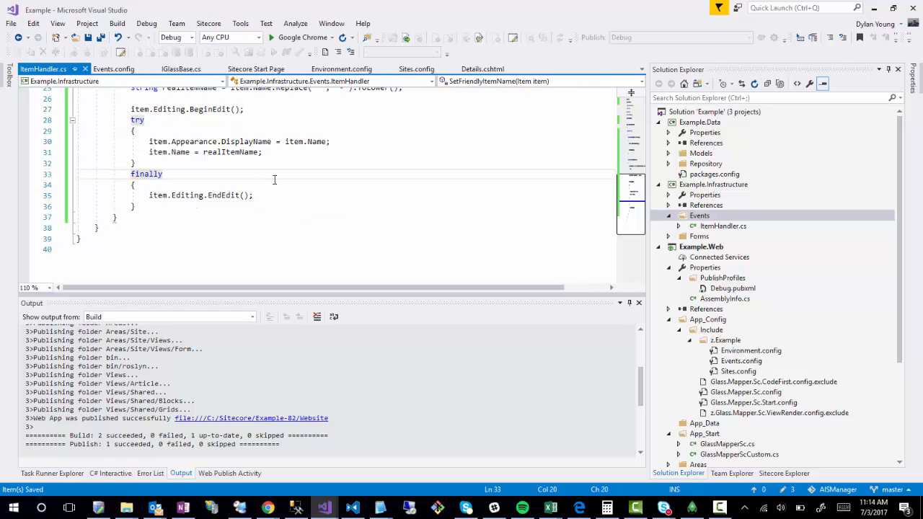
{"action": "left_click", "coordinate": [705, 247]}
{"action": "left_click", "coordinate": [761, 37]}
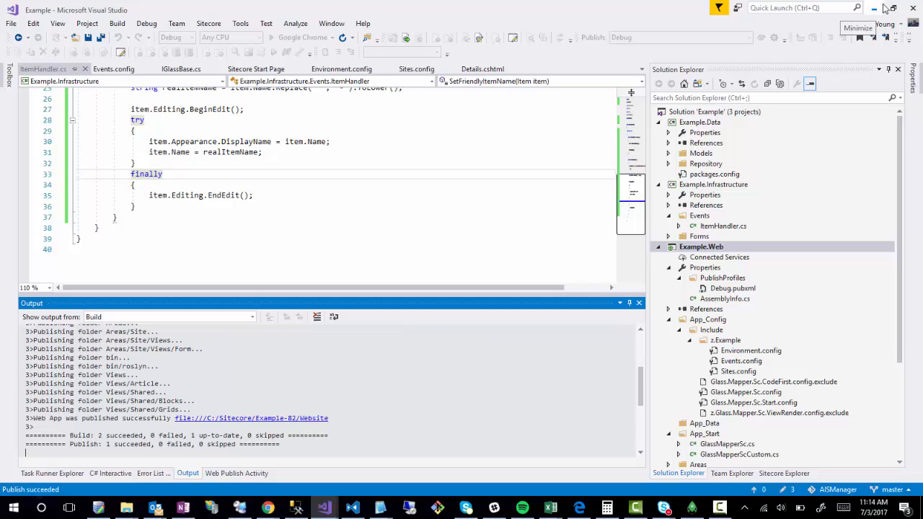
Step: Switch to the Sitecore Content Editor in Chrome, reload it, and expand the content tree down to Example.com/Home/Blog/2017
{"action": "left_click", "coordinate": [875, 8]}
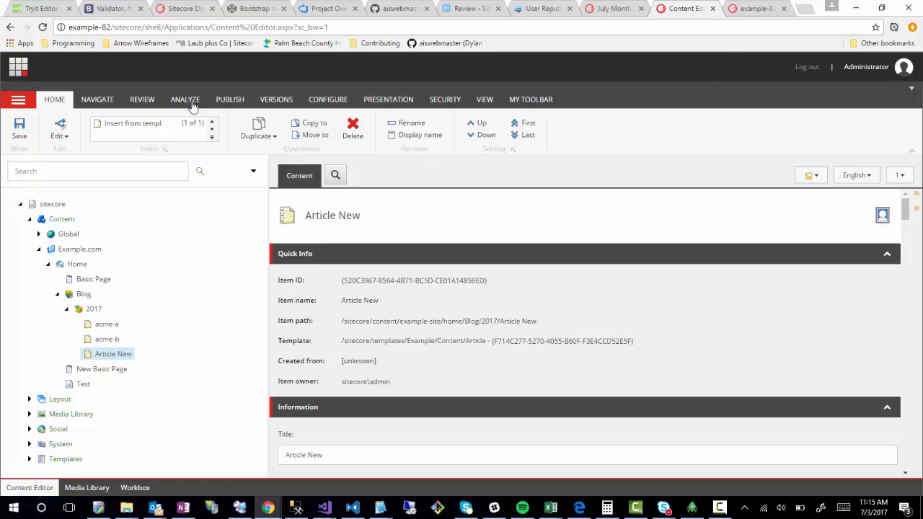
{"action": "left_click", "coordinate": [42, 26]}
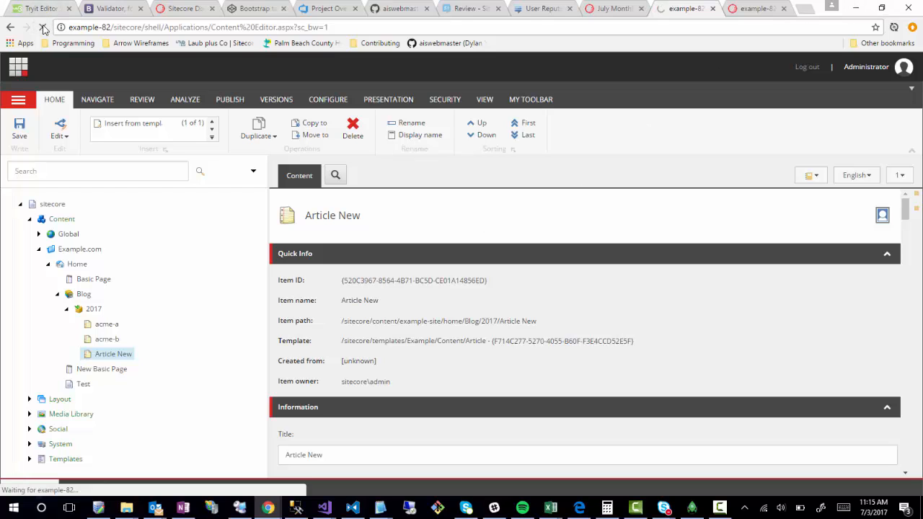
{"action": "left_click", "coordinate": [29, 219]}
{"action": "left_click", "coordinate": [38, 249]}
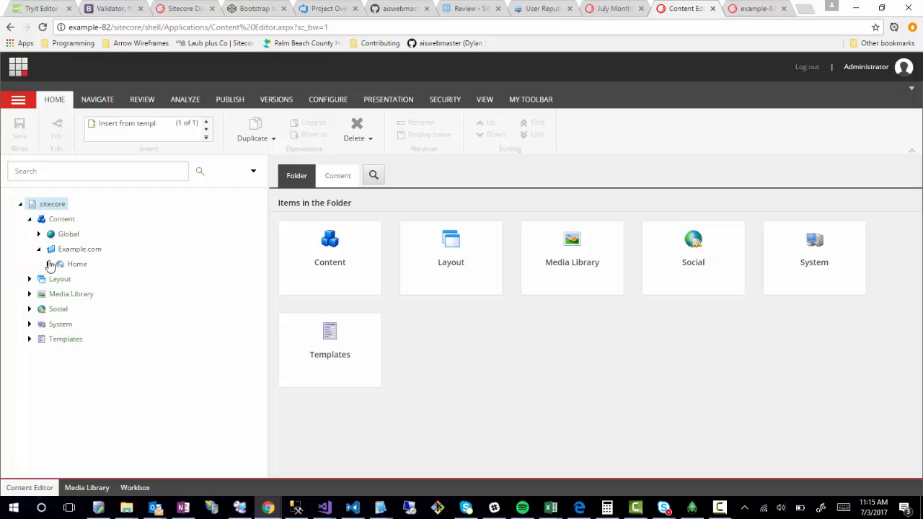
{"action": "left_click", "coordinate": [48, 265]}
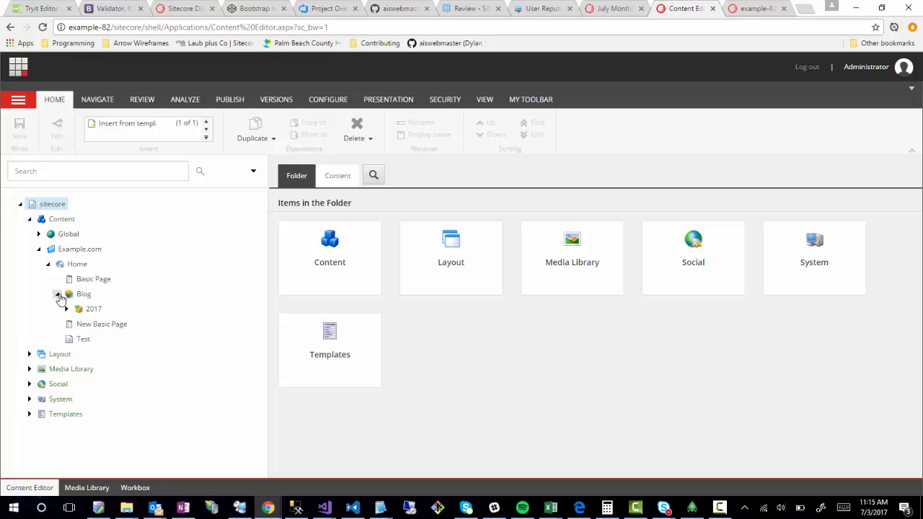
{"action": "left_click", "coordinate": [68, 309]}
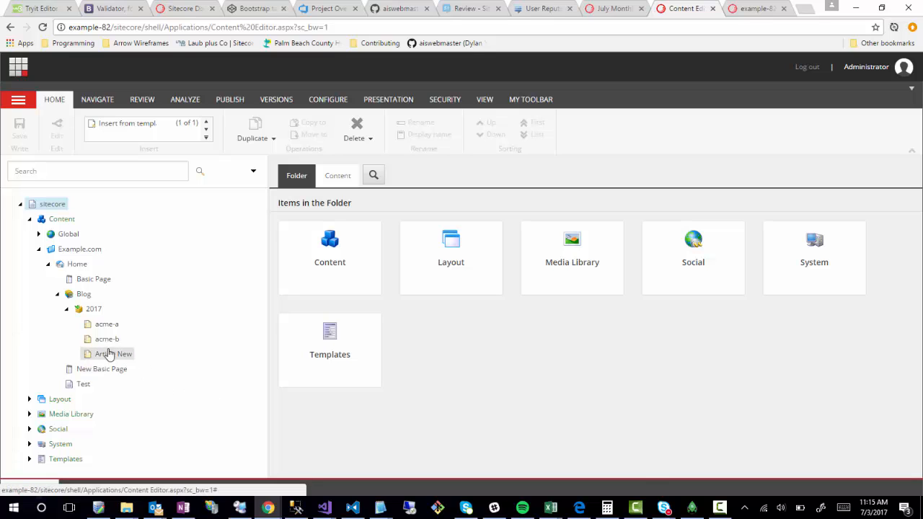
Step: Insert a new Article item named "Article with Spaces" under Blog, saving the pending item changes
{"action": "right_click", "coordinate": [71, 298]}
{"action": "left_click", "coordinate": [73, 294]}
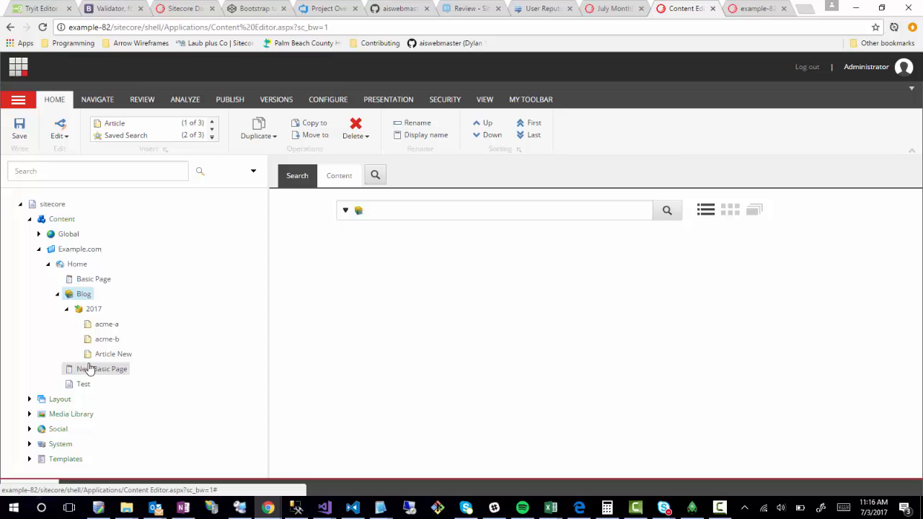
{"action": "right_click", "coordinate": [81, 296]}
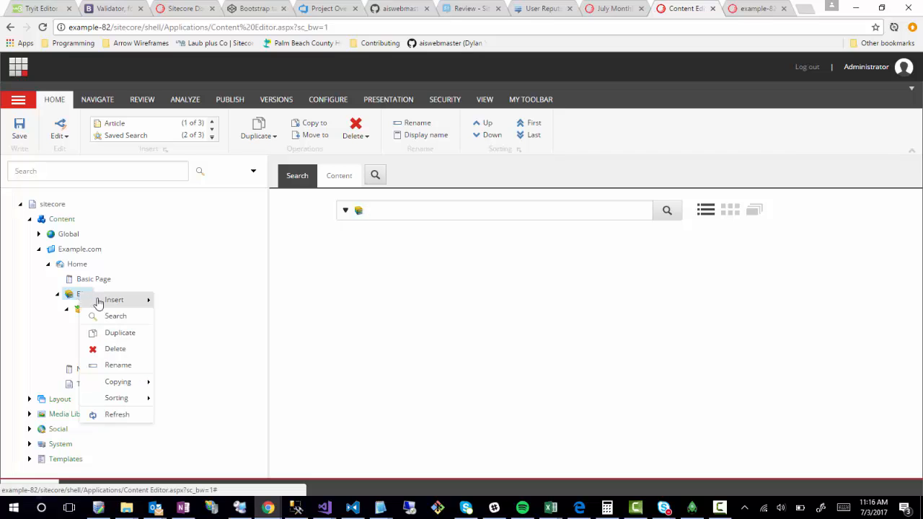
{"action": "mouse_move", "coordinate": [116, 300]}
{"action": "left_click", "coordinate": [201, 304]}
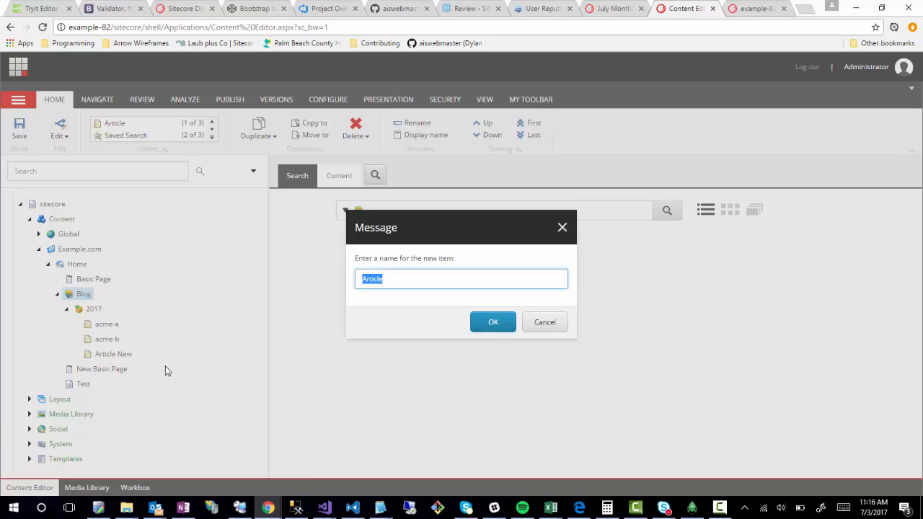
{"action": "type", "text": "Article with Spaces"}
{"action": "left_click", "coordinate": [505, 322]}
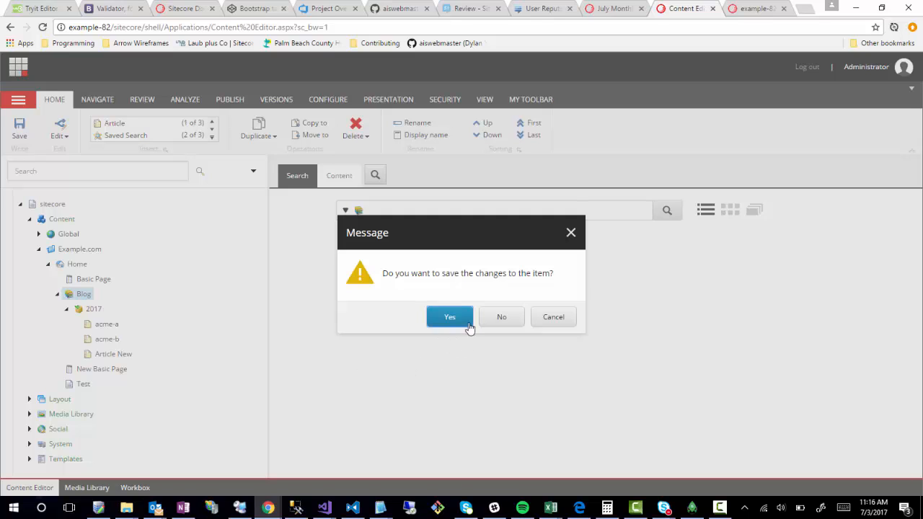
{"action": "left_click", "coordinate": [448, 318]}
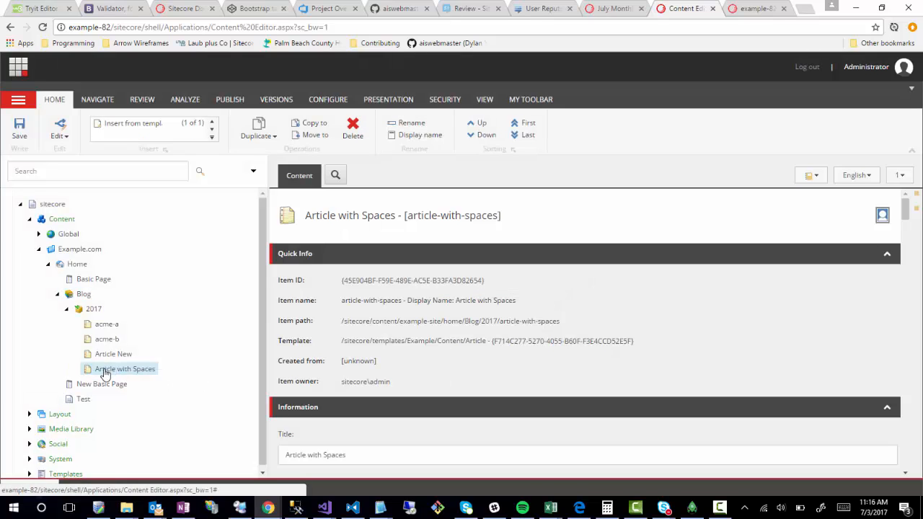
Step: Check the item name and display name in the new article's Quick Info section
{"action": "left_click_drag", "start_coordinate": [282, 303], "coordinate": [335, 316]}
{"action": "left_click", "coordinate": [282, 304]}
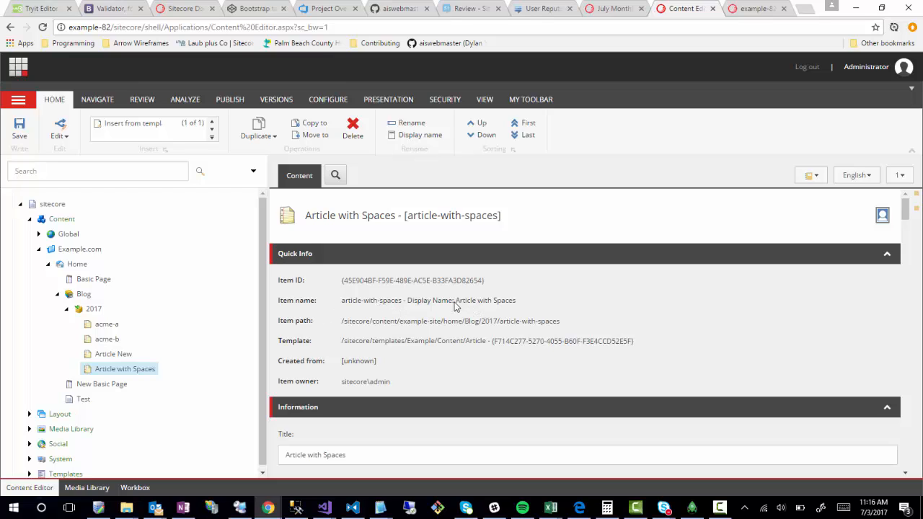
{"action": "left_click_drag", "start_coordinate": [456, 306], "coordinate": [531, 308]}
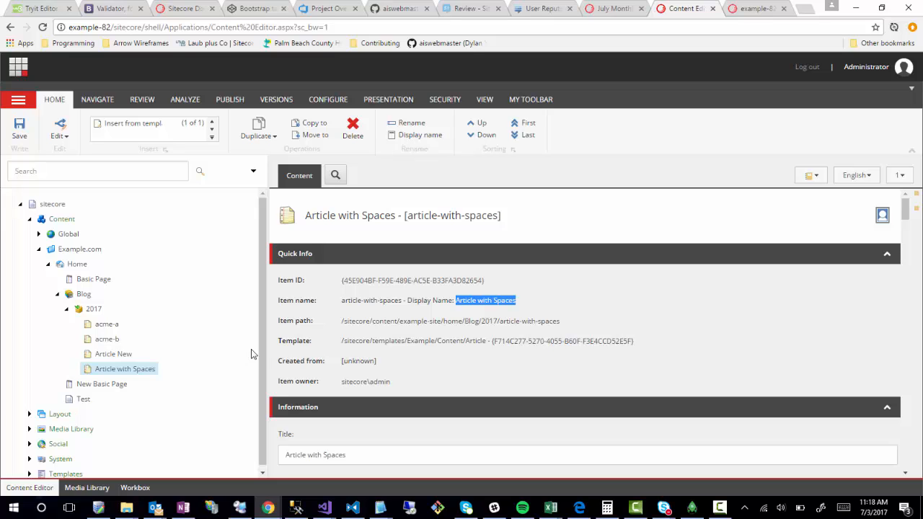
{"action": "scroll", "coordinate": [332, 395], "scroll_direction": "down", "scroll_amount": 1}
Step: Switch to the Example solution in Visual Studio and add a Web Configuration File named LinkManager.config to the z.Example folder
{"action": "left_click", "coordinate": [324, 509]}
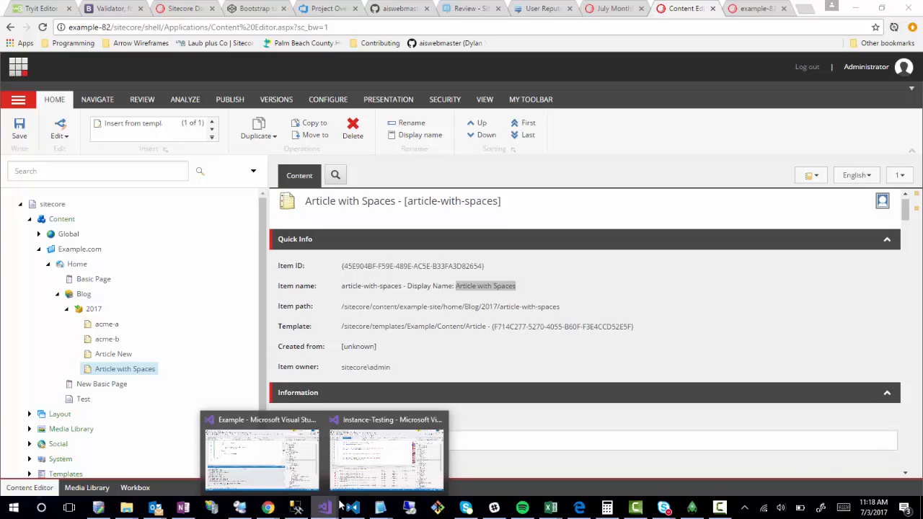
{"action": "left_click", "coordinate": [244, 459]}
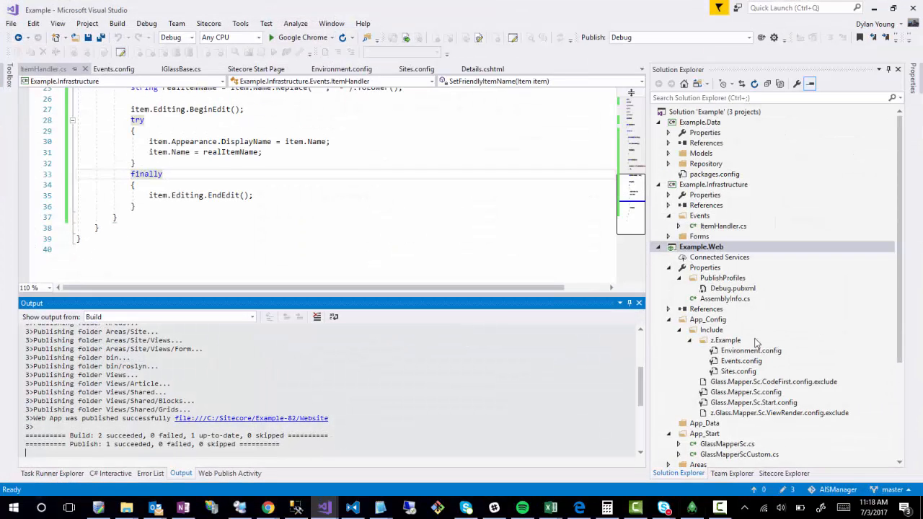
{"action": "right_click", "coordinate": [718, 342]}
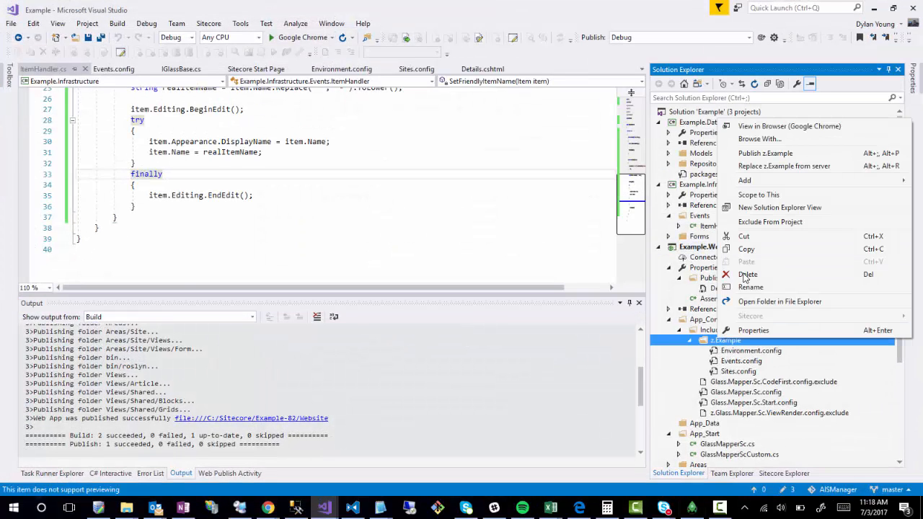
{"action": "mouse_move", "coordinate": [757, 187]}
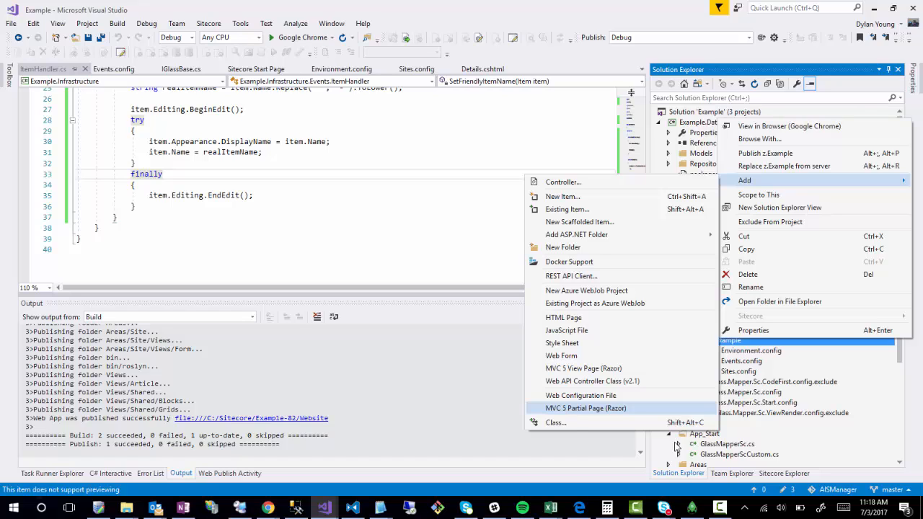
{"action": "left_click", "coordinate": [578, 396]}
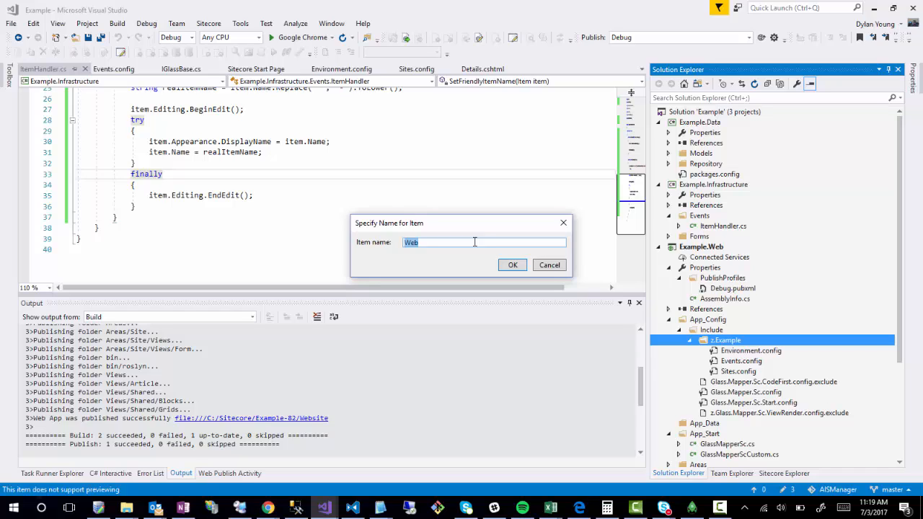
{"action": "type", "text": "LinkManager.config"}
{"action": "key", "text": "Return"}
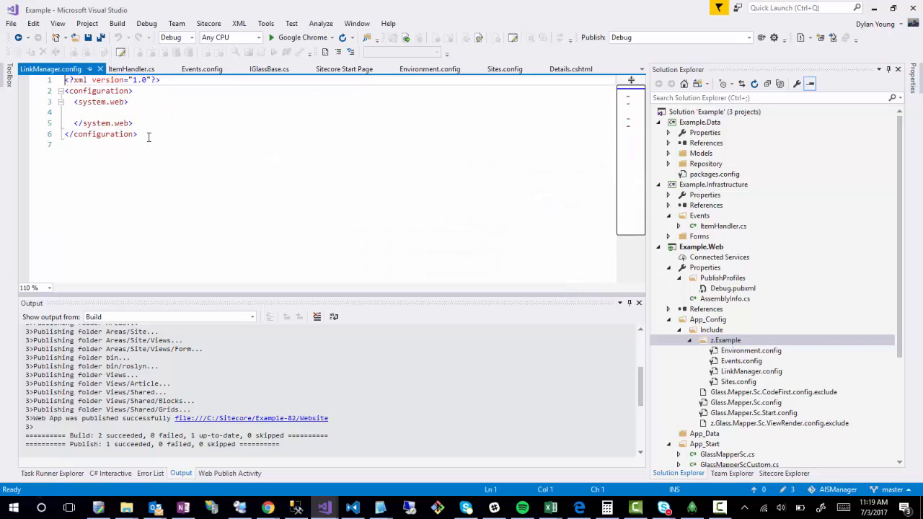
{"action": "left_click_drag", "start_coordinate": [149, 137], "coordinate": [130, 94]}
{"action": "key", "text": "BackSpace"}
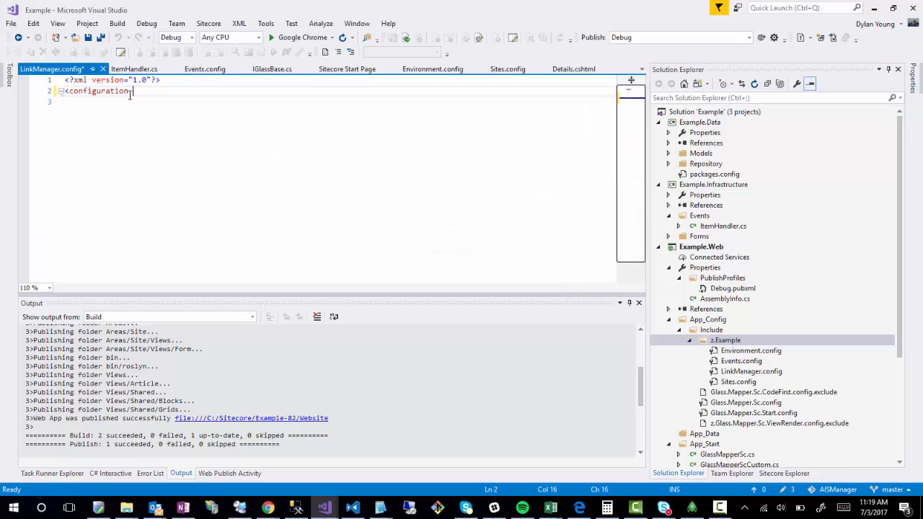
{"action": "type", "text": "xmlns:"}
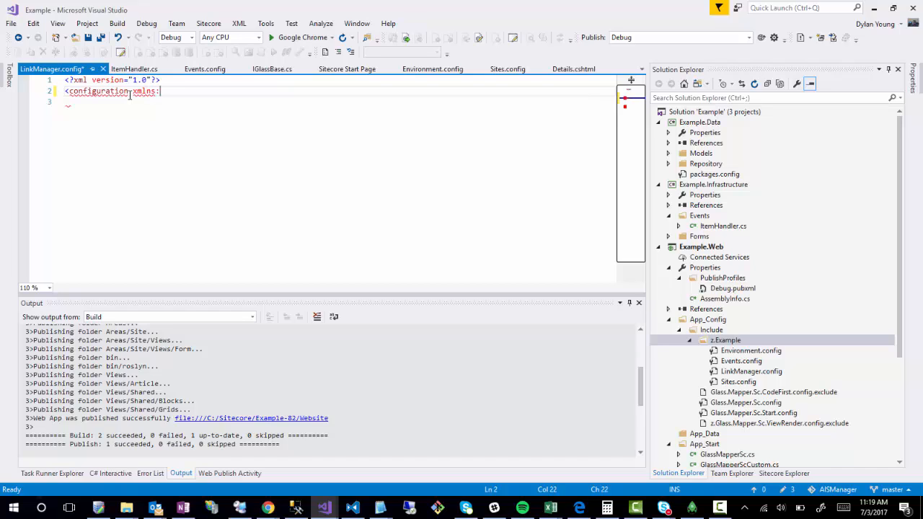
{"action": "type", "text": "patch=\""}
{"action": "type", "text": "http://"}
{"action": "type", "text": "www.sitecore."}
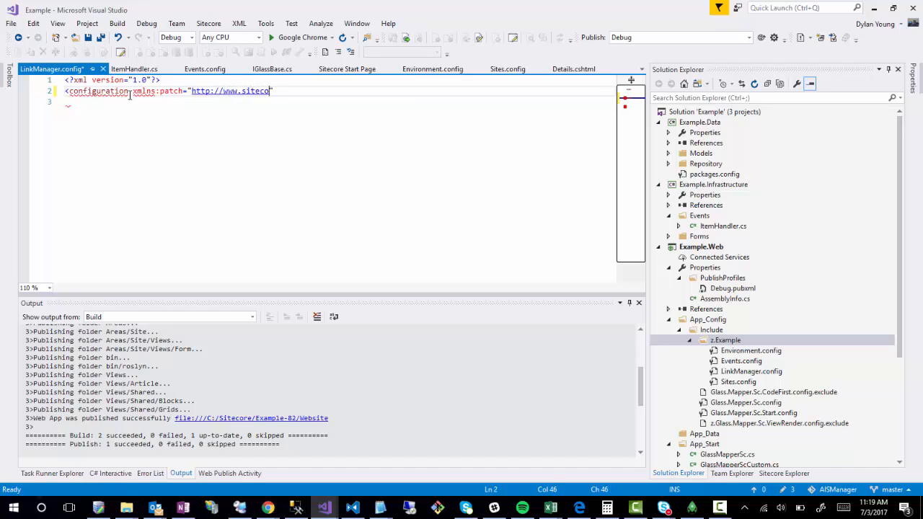
{"action": "type", "text": "net/xmlconfig/\""}
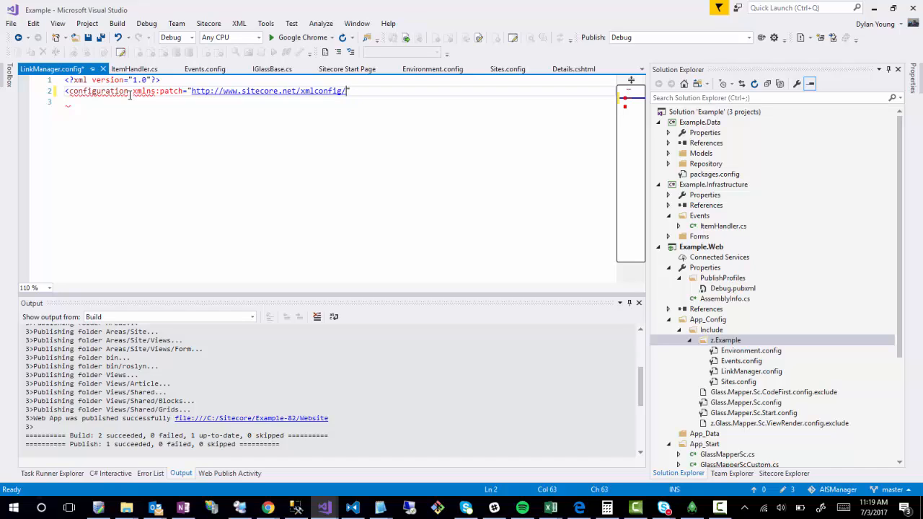
{"action": "type", "text": ">"}
Step: Add a sitecore element inside the configuration element and nest a linkManager element in it
{"action": "key", "text": "Return"}
{"action": "type", "text": "<s"}
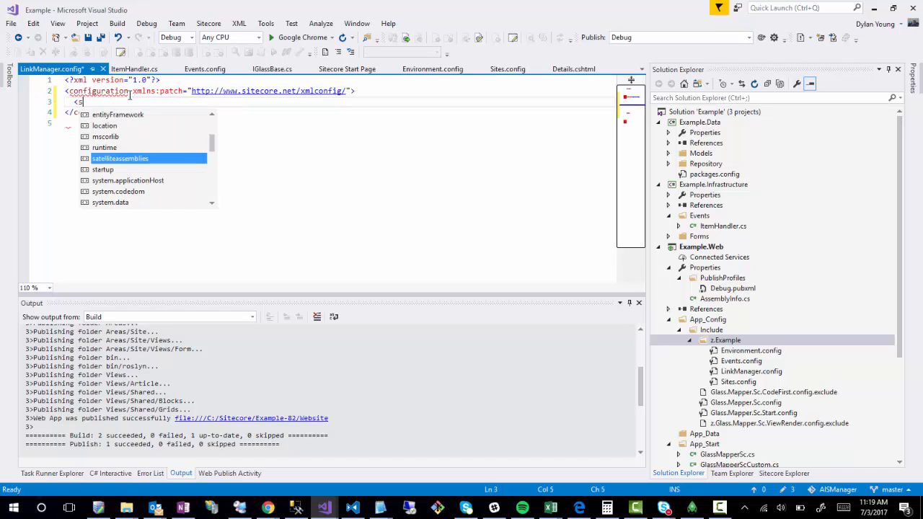
{"action": "type", "text": "itecore></sitecore>"}
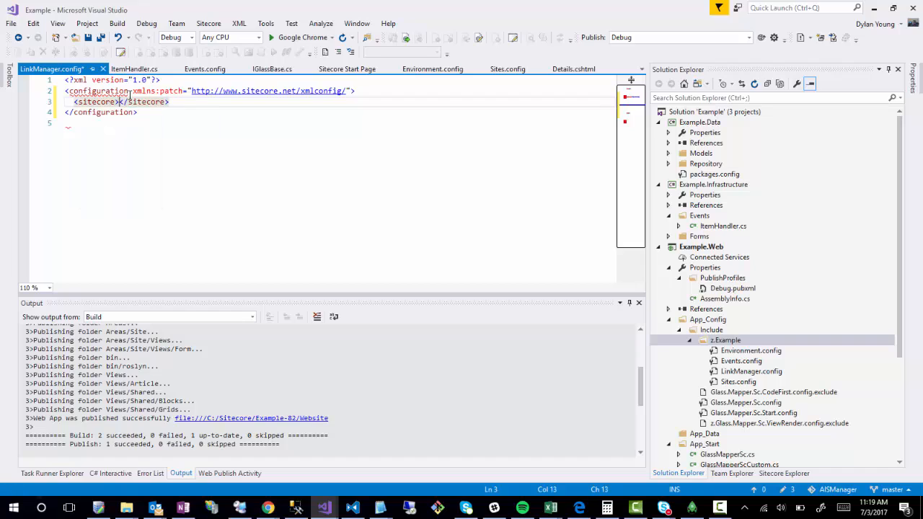
{"action": "key", "text": "Return"}
{"action": "type", "text": "<linkM"}
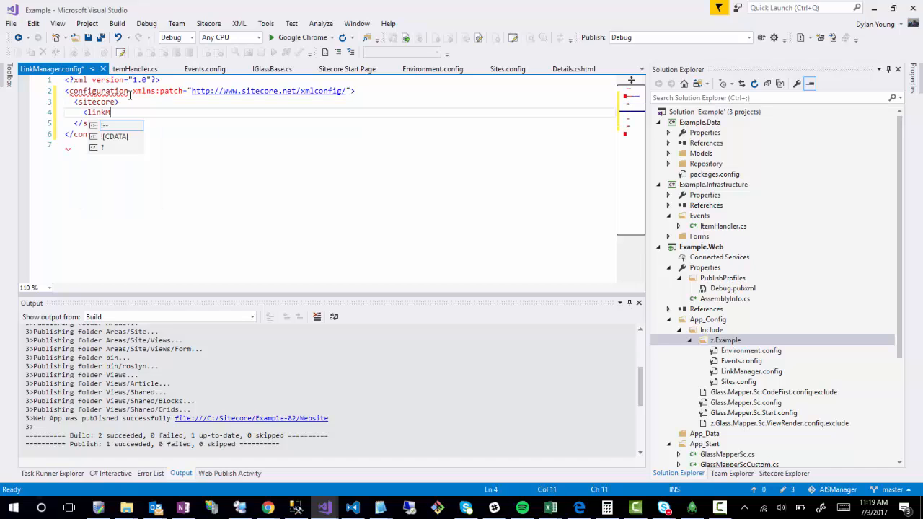
{"action": "type", "text": "anager></linkManager>"}
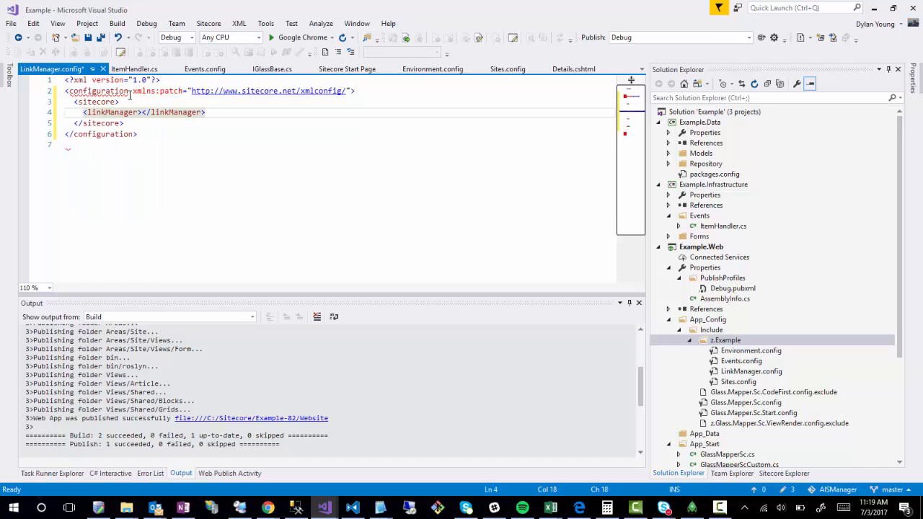
Step: Inside linkManager, add a patch:attribute element named defaultProvider with the value custom
{"action": "key", "text": "Return"}
{"action": "type", "text": "<p"}
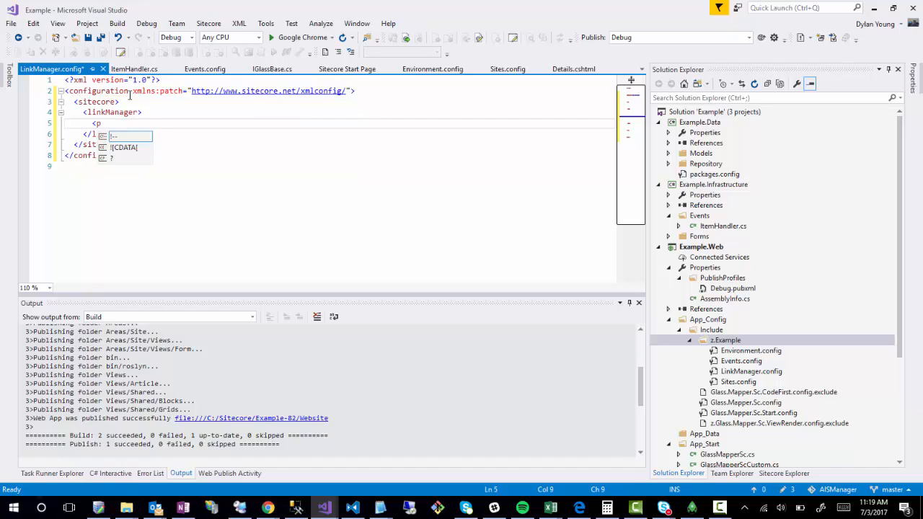
{"action": "type", "text": "atch:attribute n"}
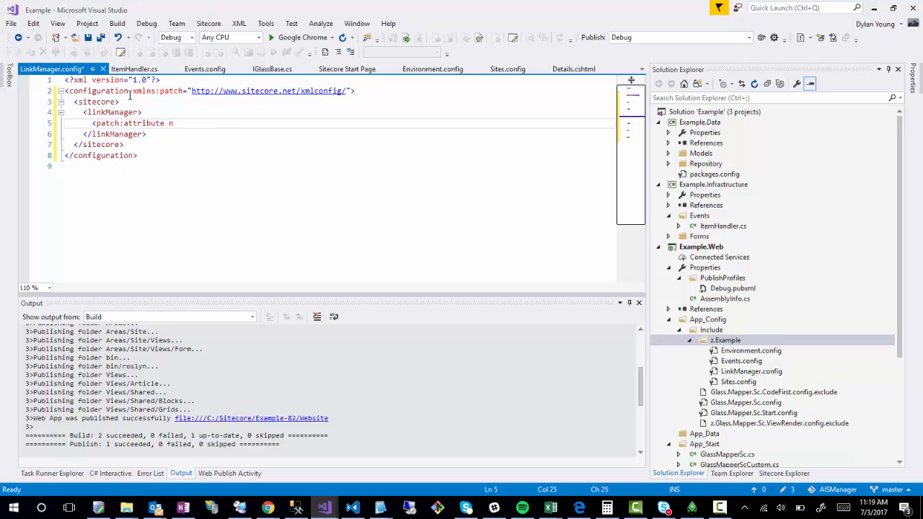
{"action": "type", "text": "ame=\"defaultProvider"}
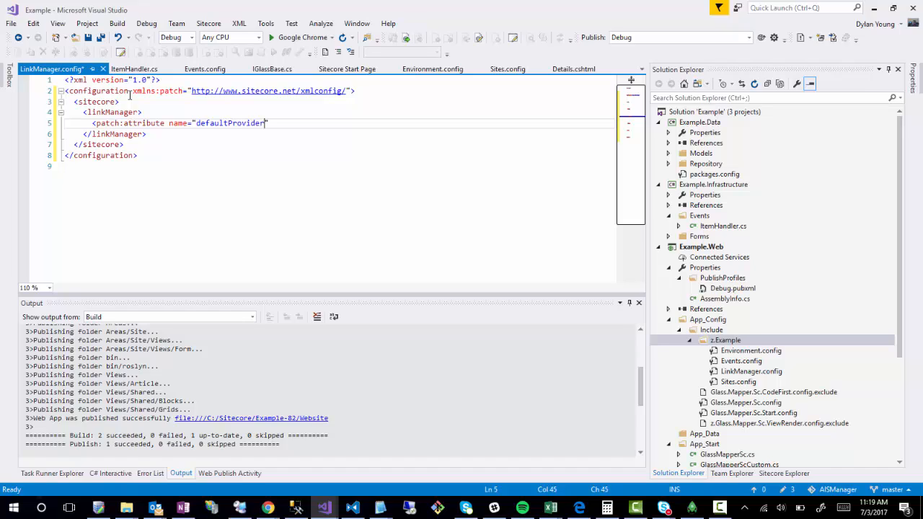
{"action": "type", "text": "\">cu"}
{"action": "key", "text": "BackSpace"}
{"action": "key", "text": "BackSpace"}
{"action": "type", "text": "custom</patch:attribute>"}
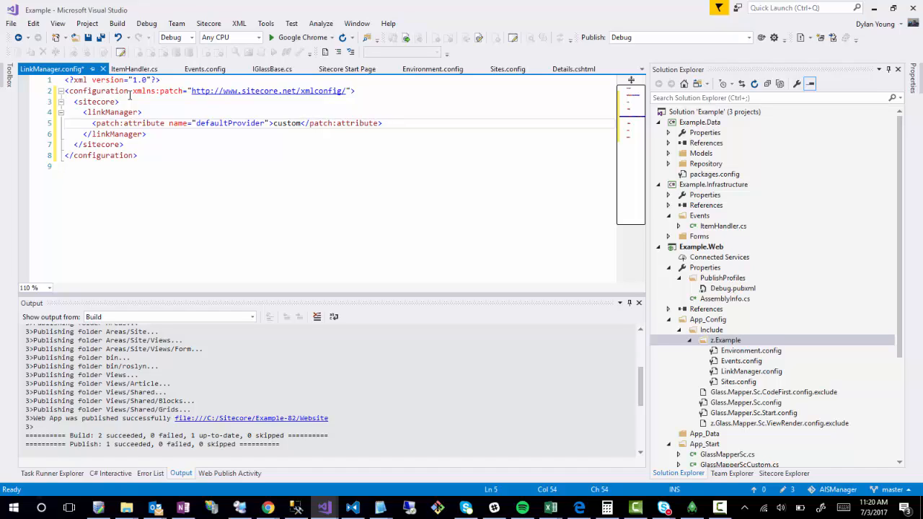
Step: Below the patch attribute, add a providers element containing a self-closing clear element
{"action": "key", "text": "ctrl+Right"}
{"action": "key", "text": "ctrl+Right"}
{"action": "key", "text": "ctrl+Right"}
{"action": "key", "text": "ctrl+Right"}
{"action": "key", "text": "ctrl+Right"}
{"action": "key", "text": "Return"}
{"action": "type", "text": "<provider"}
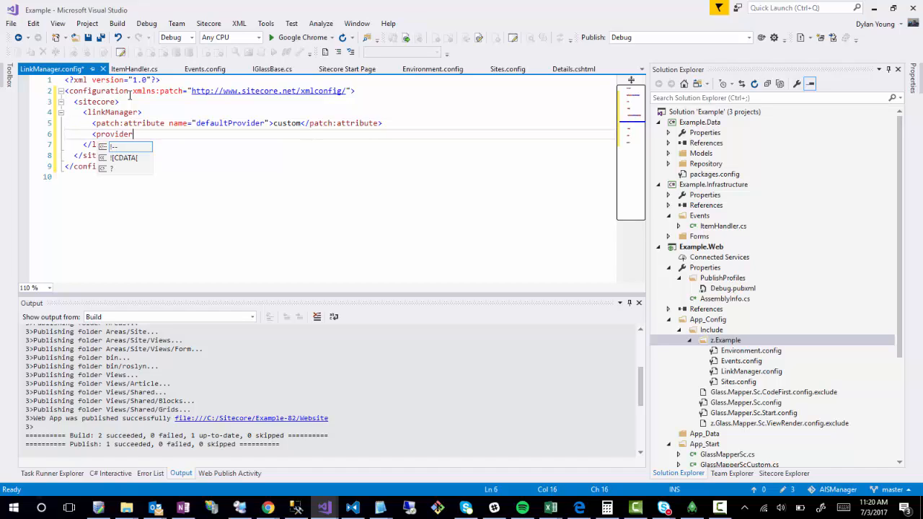
{"action": "type", "text": "s>"}
{"action": "key", "text": "Return"}
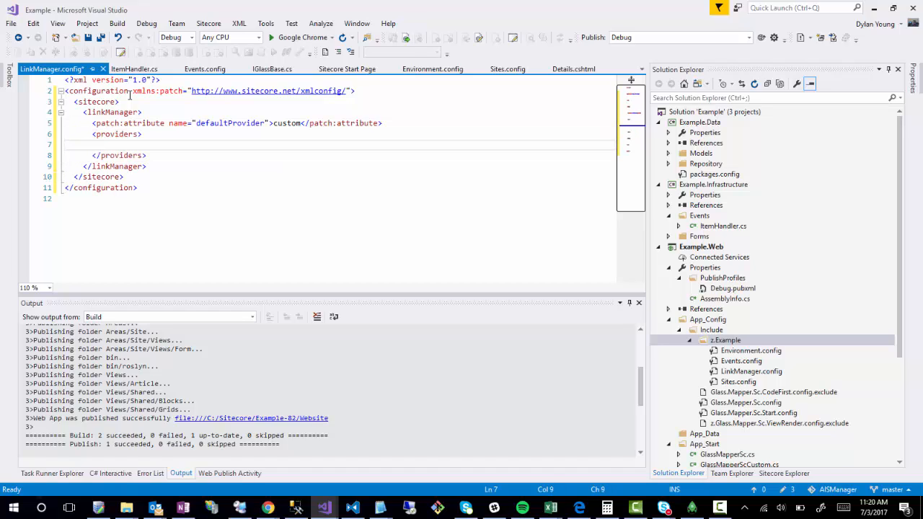
{"action": "type", "text": "<clear />"}
{"action": "key", "text": "Return"}
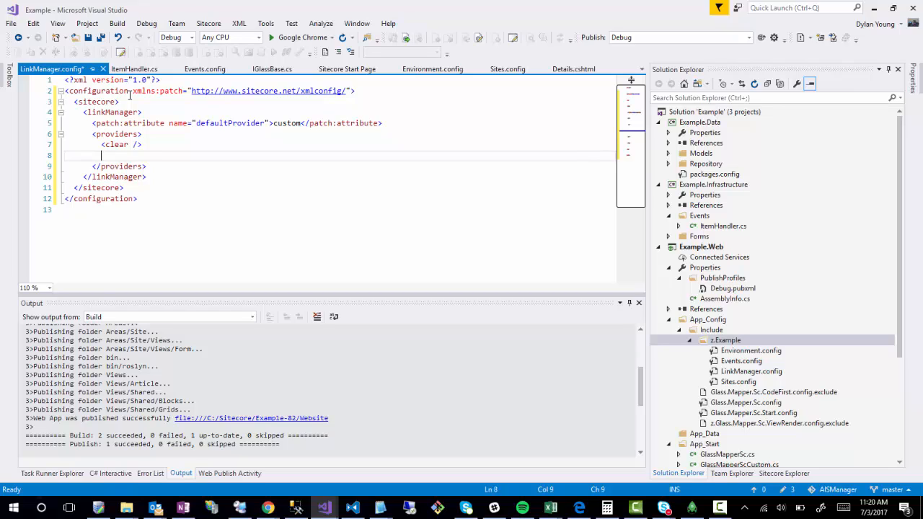
Step: Below clear, start an add element with name "custom" and type "Example.Infrastructure.Managers.LinkManager, Example.Infrastructure"
{"action": "type", "text": "<a dd name="}
{"action": "type", "text": "custom\""}
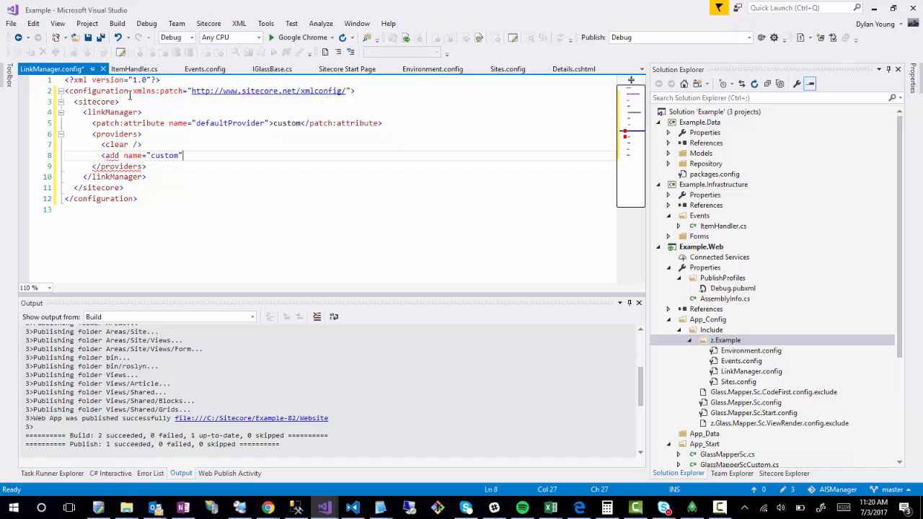
{"action": "key", "text": "Return"}
{"action": "type", "text": "type=\""}
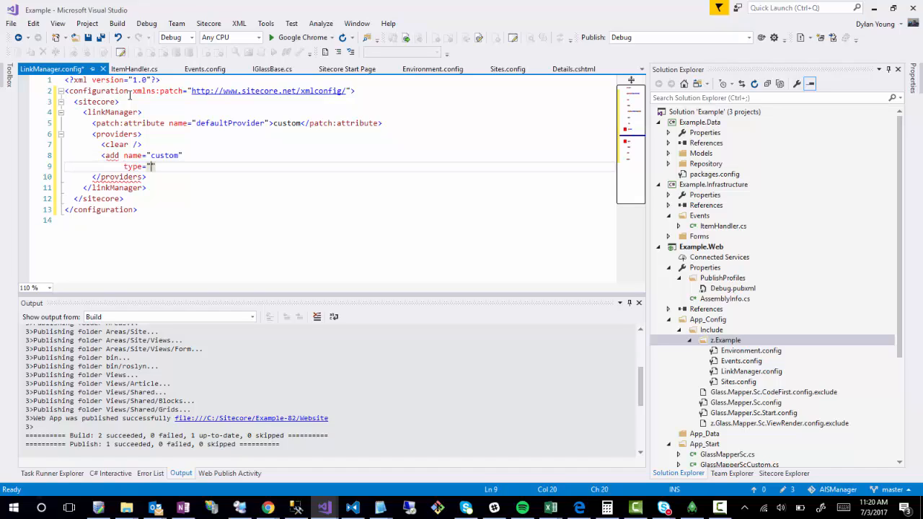
{"action": "type", "text": "Example.Infrastructure."}
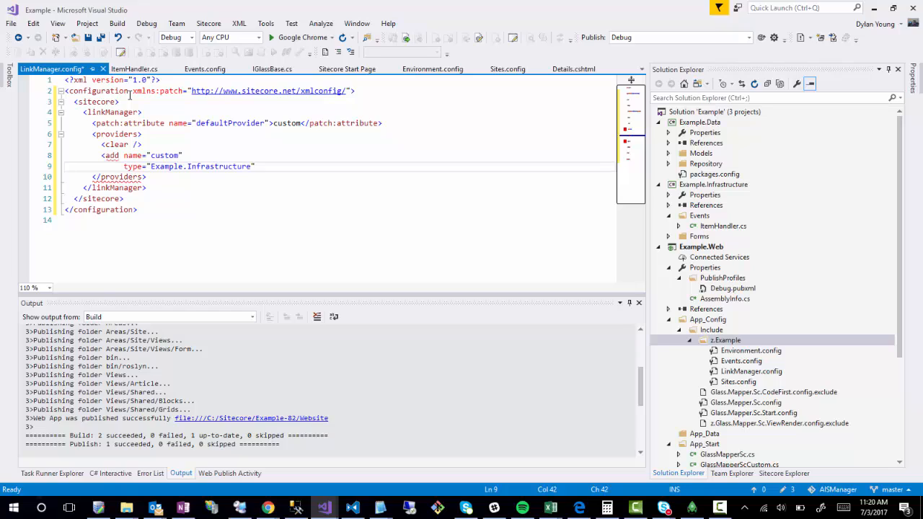
{"action": "type", "text": "Managers.LinkManager, "}
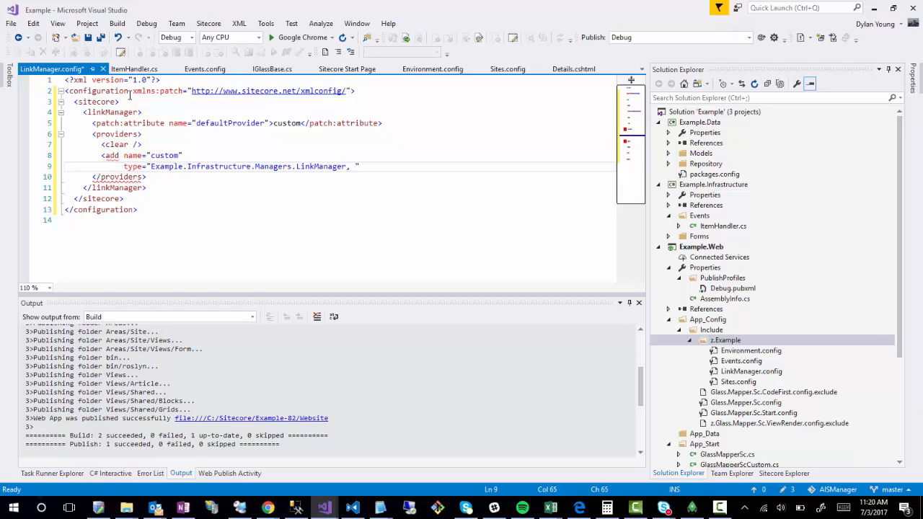
{"action": "type", "text": "Example.Ins"}
{"action": "type", "text": "rastructure"}
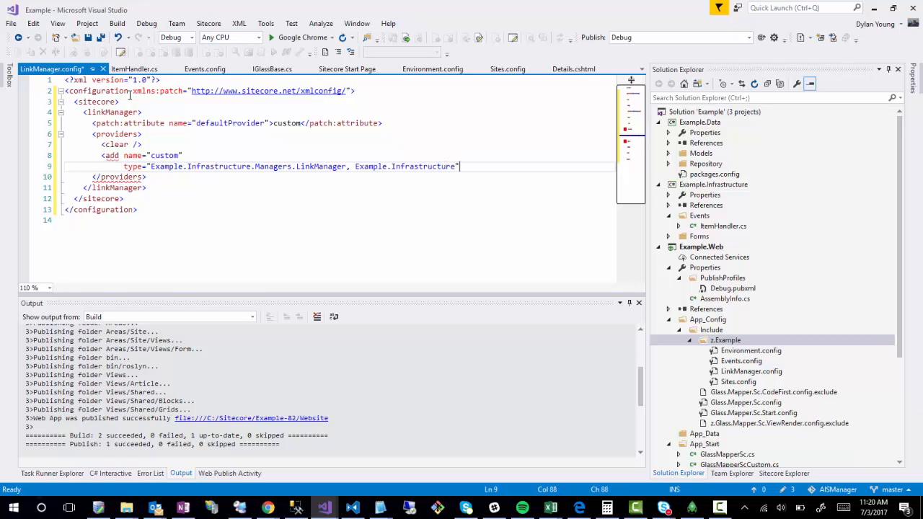
Step: Give the custom provider the attributes addAspxExtension="false" and alwaysIncludeServerUrl="false", each on its own line
{"action": "key", "text": "End"}
{"action": "key", "text": "Return"}
{"action": "type", "text": "add"}
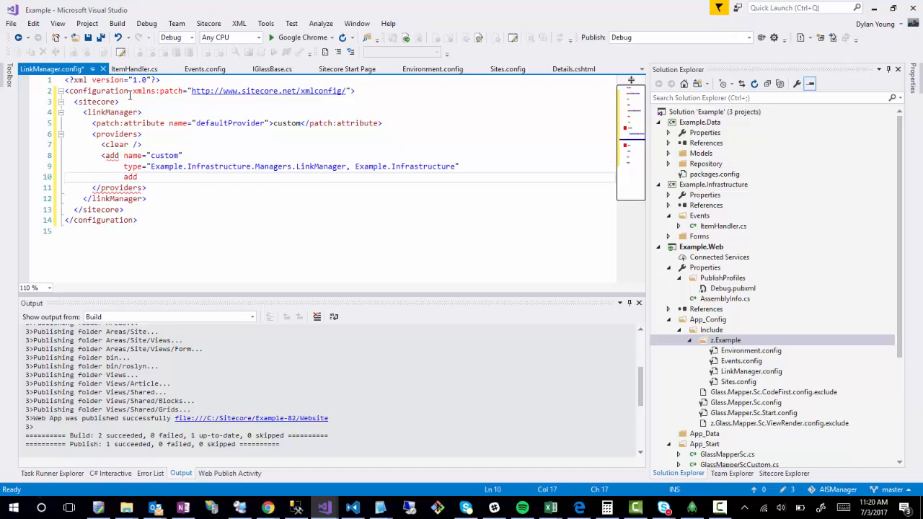
{"action": "type", "text": "AspxExtension="}
{"action": "type", "text": "false\""}
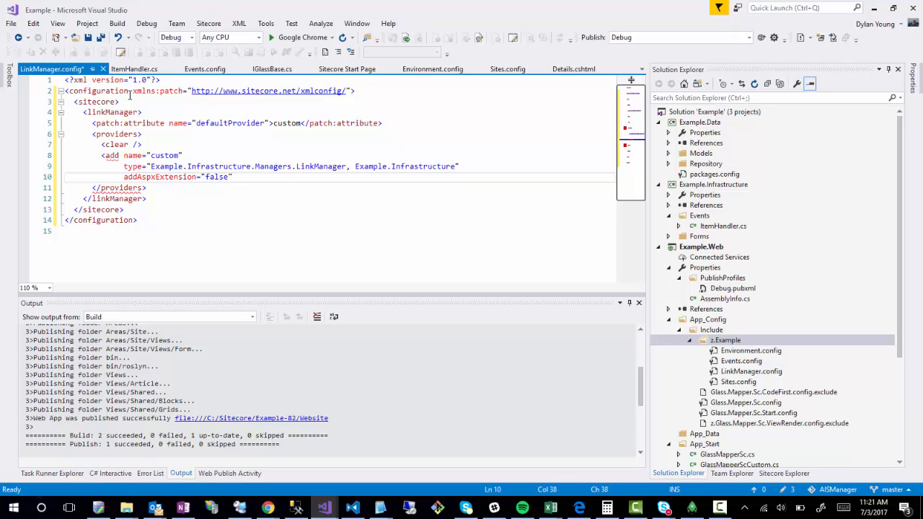
{"action": "key", "text": "Return"}
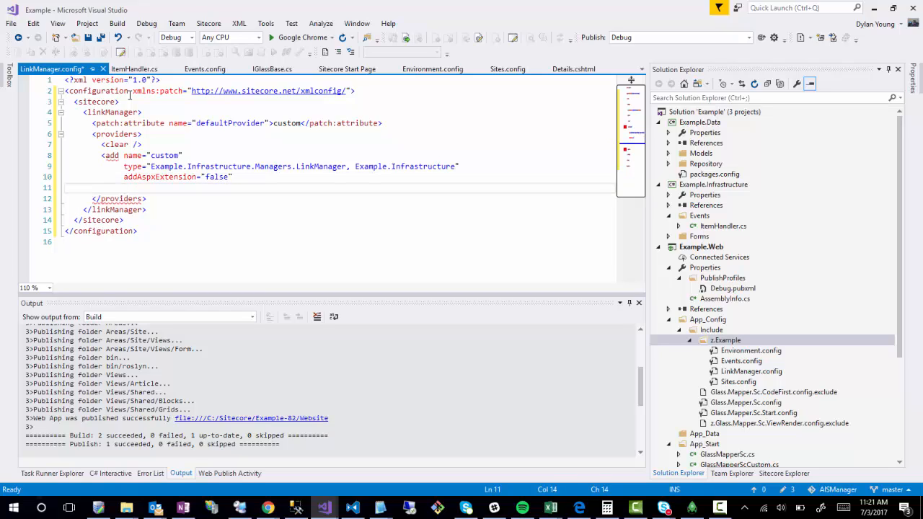
{"action": "type", "text": "alwaysIncludeServerUrl=\""}
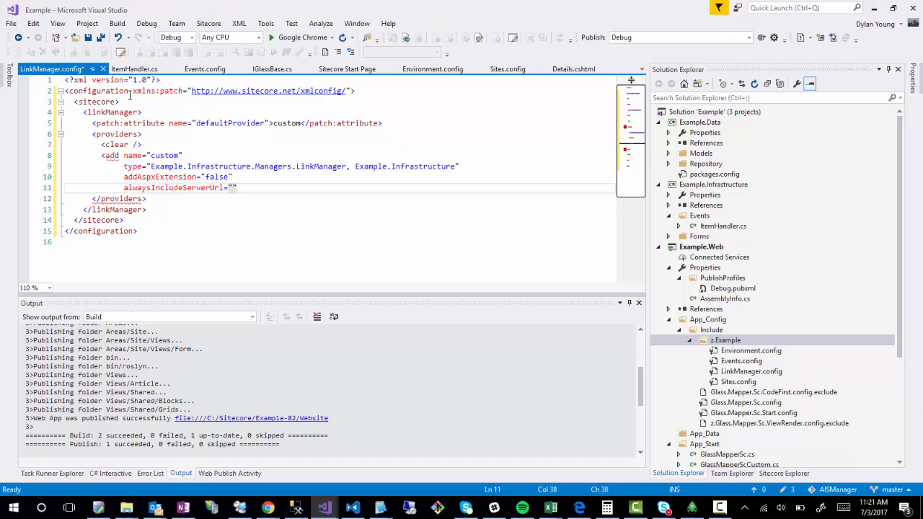
{"action": "type", "text": "false"}
{"action": "type", "text": "\""}
{"action": "key", "text": "Return"}
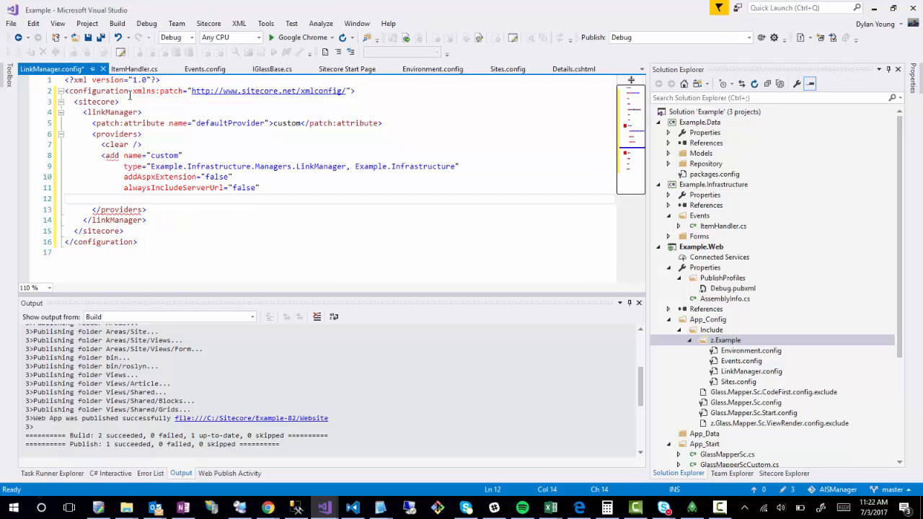
Step: Add the attributes encodeNames="true" and languageEmbedding="never" to the custom provider
{"action": "type", "text": "encodeNames=\""}
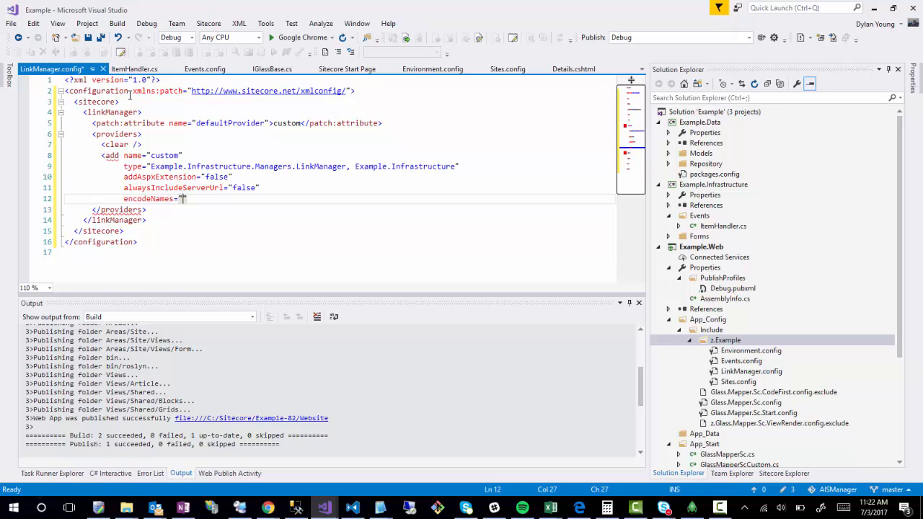
{"action": "type", "text": "true"}
{"action": "key", "text": "Return"}
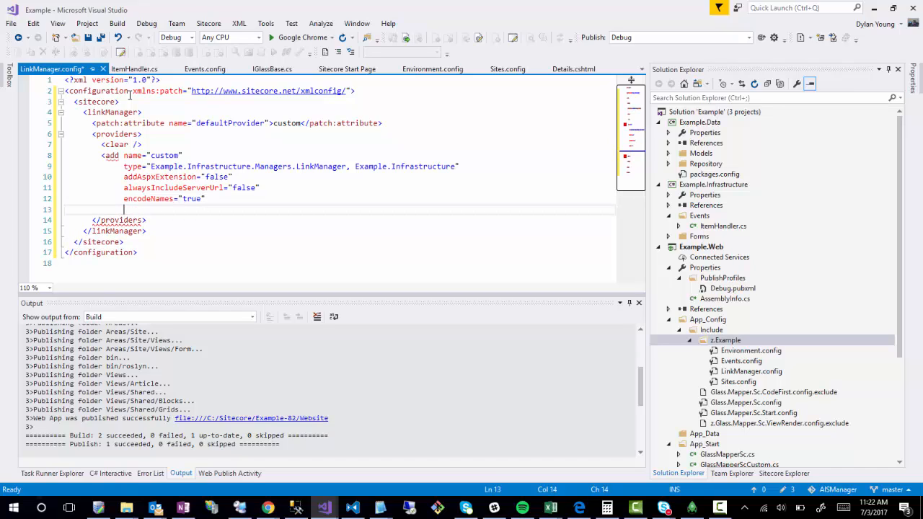
{"action": "type", "text": "/anguageEmbedding="}
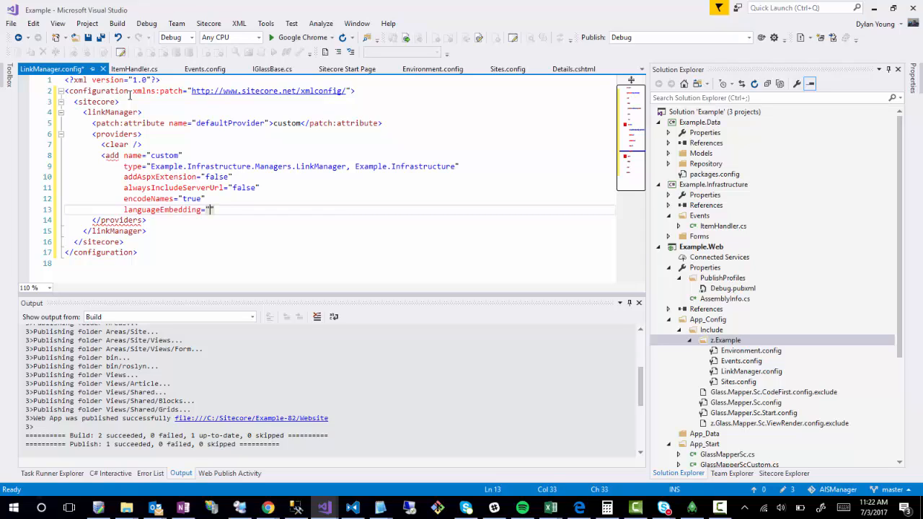
{"action": "type", "text": "never"}
{"action": "key", "text": "Return"}
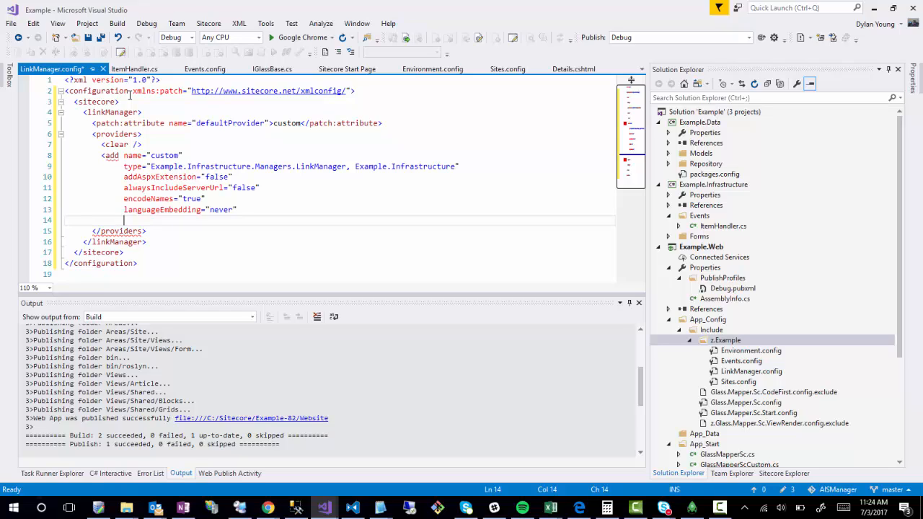
Step: Add the attributes languageLocation="filePath" and shortenUrls="true" to the custom provider
{"action": "type", "text": "languageLocation=\"fi"}
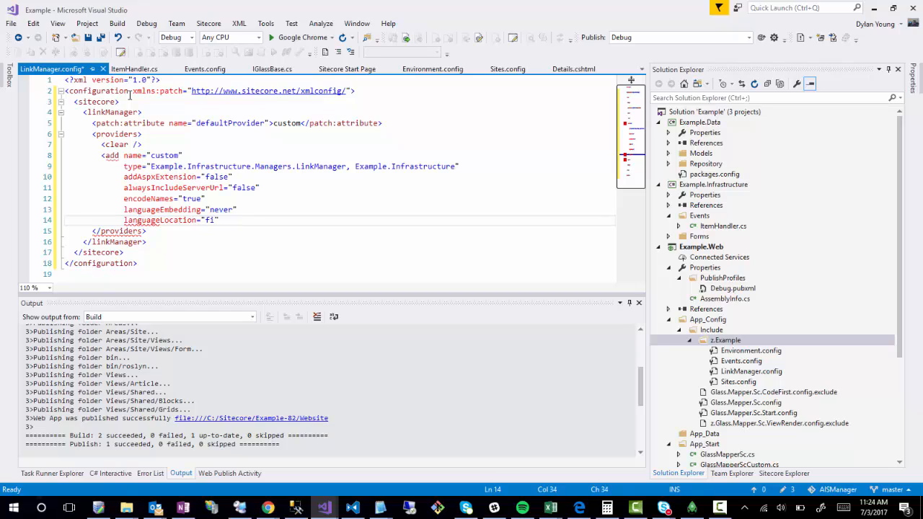
{"action": "type", "text": "lePath\""}
{"action": "key", "text": "Return"}
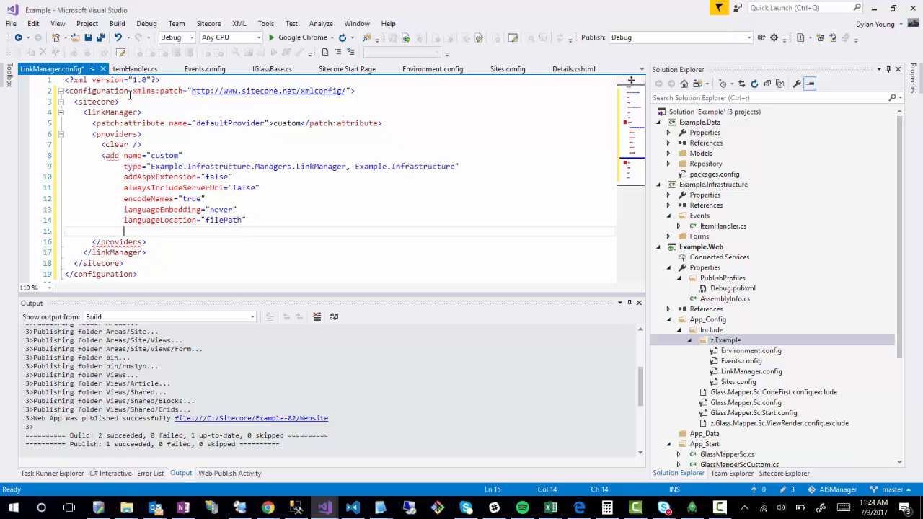
{"action": "type", "text": "shortenUrls=\"true"}
{"action": "key", "text": "Return"}
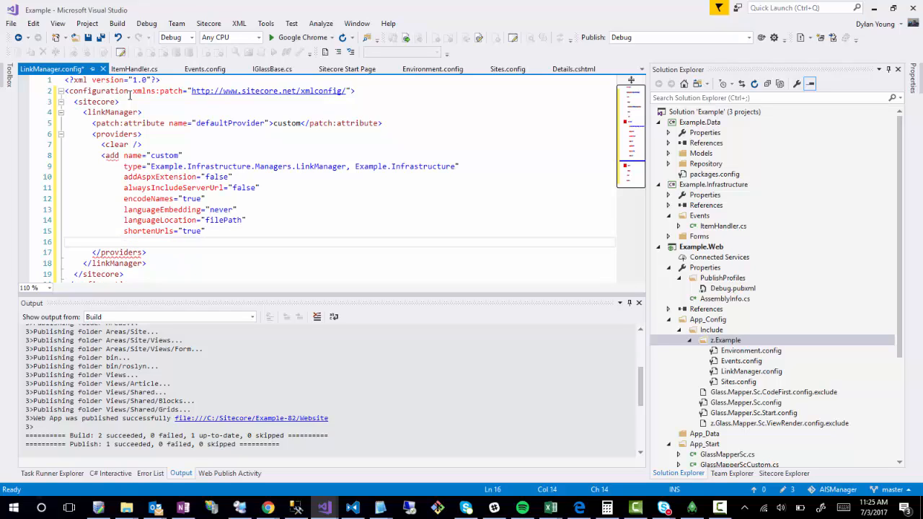
Step: Add useDisplay="false" and lowercaseUrls="true" to the custom provider and close the add element
{"action": "type", "text": "useDisplay=\"false"}
{"action": "key", "text": "Return"}
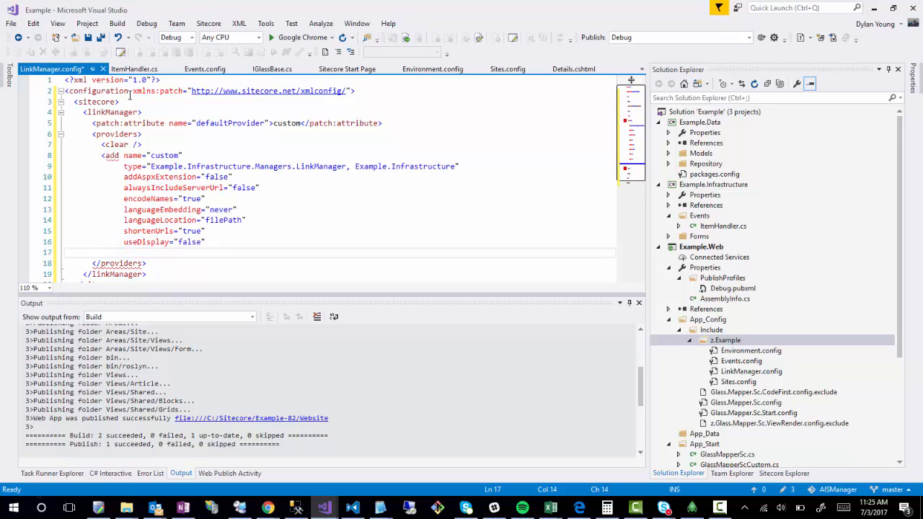
{"action": "type", "text": "lowercaseUrl"}
{"action": "type", "text": "s=\""}
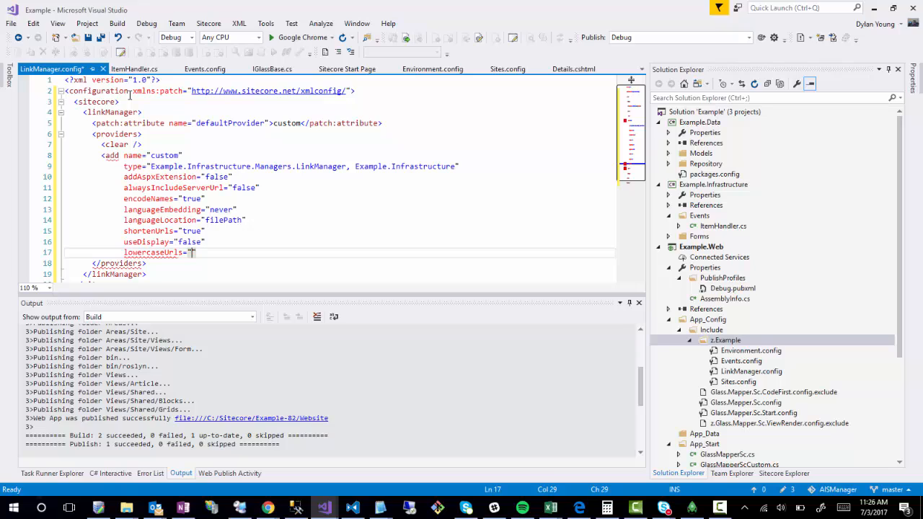
{"action": "type", "text": "true\" />"}
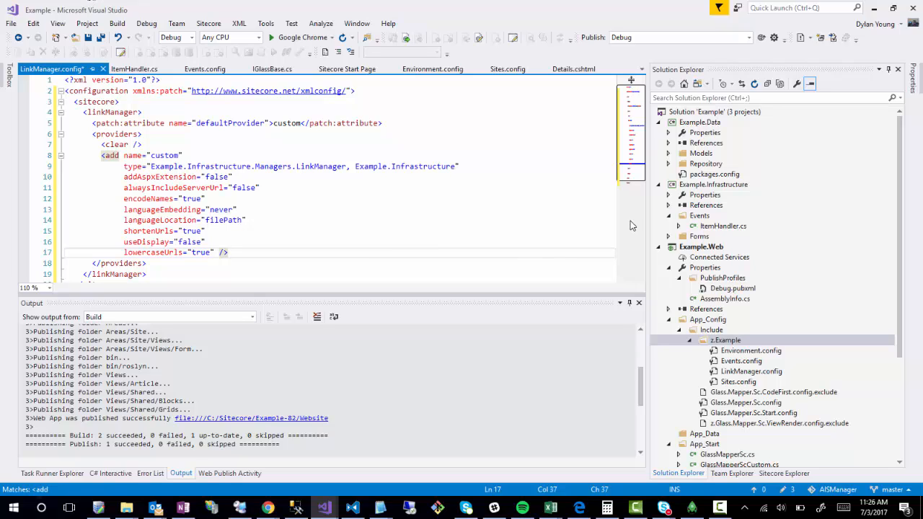
Step: Create a new folder named Managers in the Example.Infrastructure project
{"action": "left_click_drag", "start_coordinate": [347, 167], "coordinate": [155, 177]}
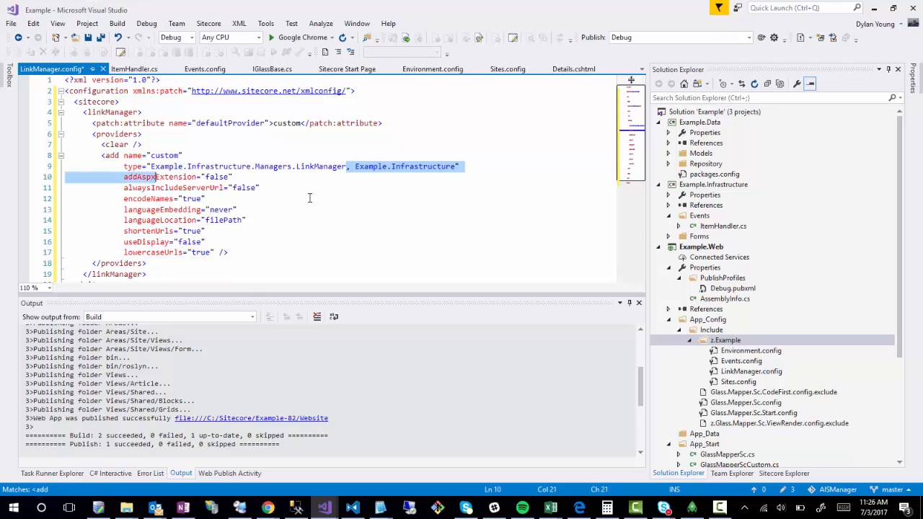
{"action": "right_click", "coordinate": [689, 186]}
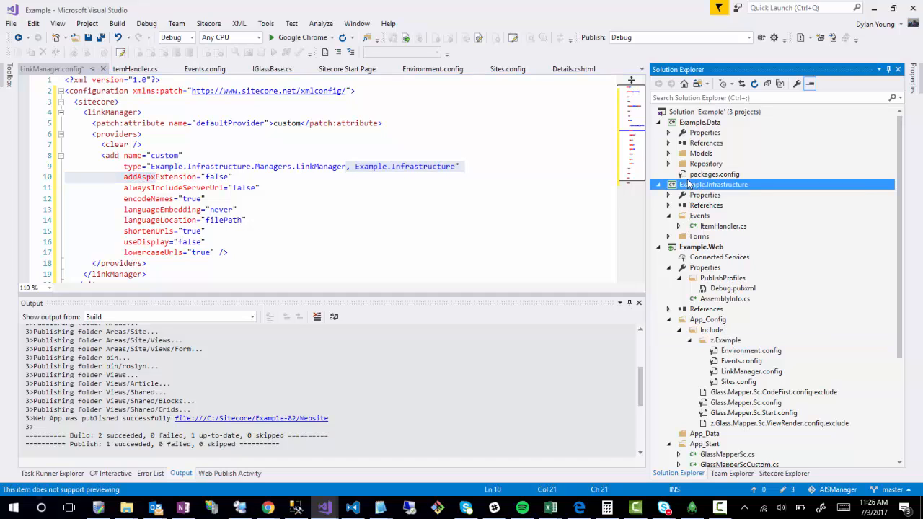
{"action": "mouse_move", "coordinate": [715, 282]}
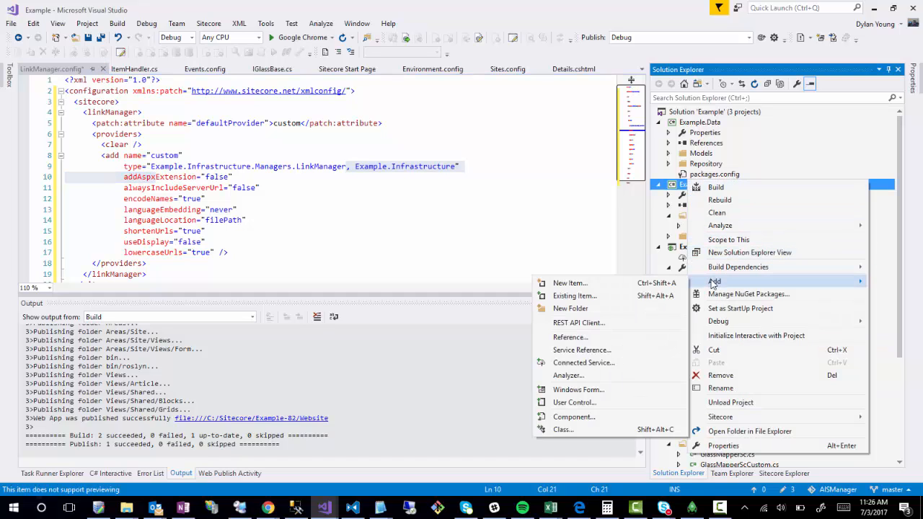
{"action": "left_click", "coordinate": [569, 309]}
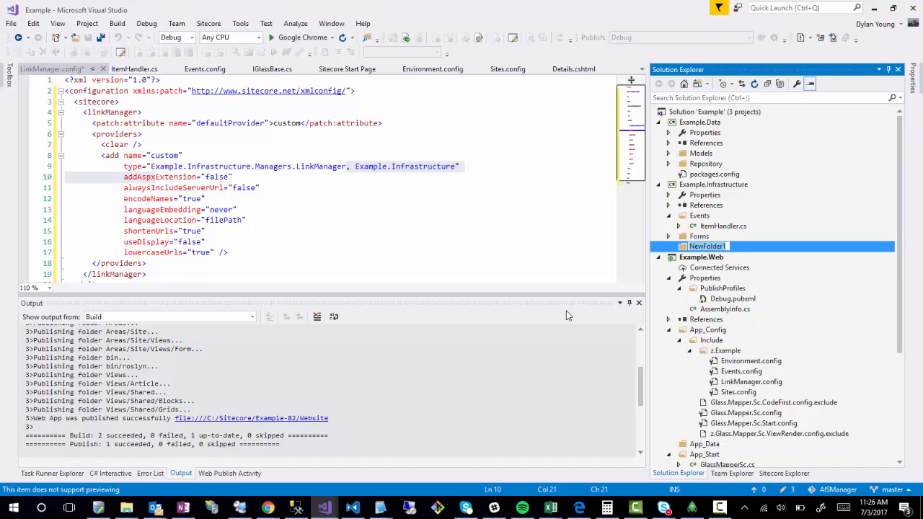
{"action": "type", "text": "Managers"}
{"action": "key", "text": "Return"}
Step: Add a new class file named LinkManager.cs to the Managers folder
{"action": "right_click", "coordinate": [704, 252]}
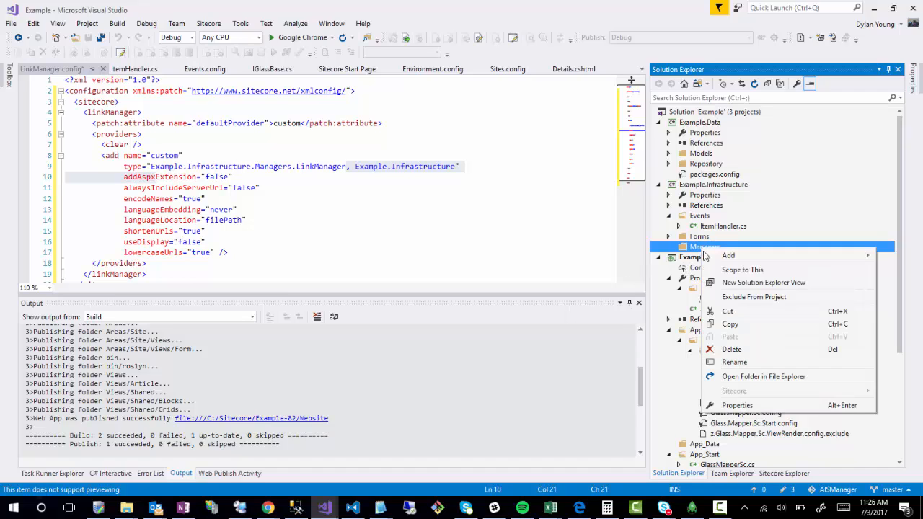
{"action": "mouse_move", "coordinate": [735, 258]}
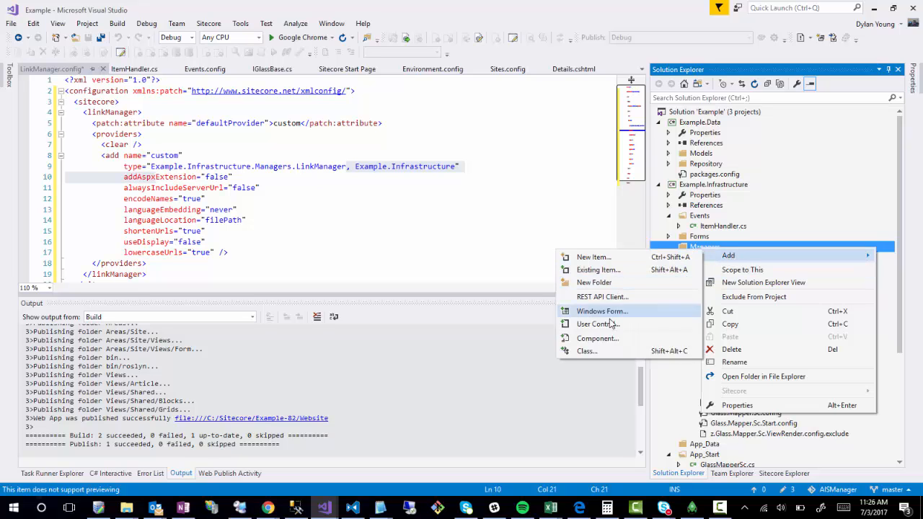
{"action": "left_click", "coordinate": [586, 351]}
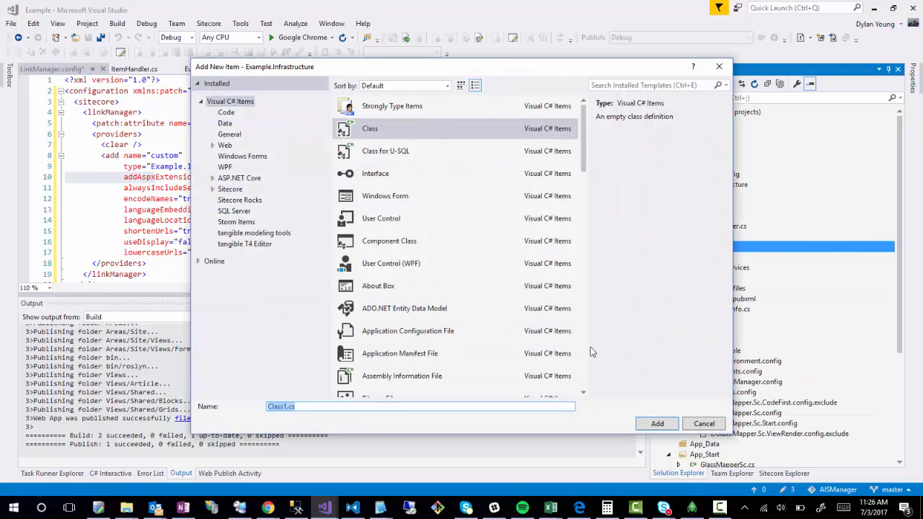
{"action": "type", "text": "LinkManager.cs"}
{"action": "key", "text": "Return"}
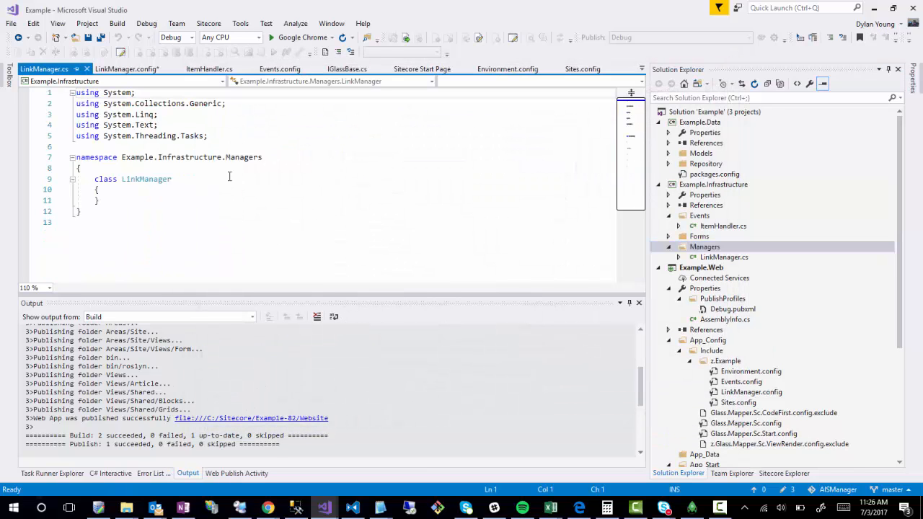
Step: Make the LinkManager class public and declare LinkProver as its base class
{"action": "left_click", "coordinate": [95, 179]}
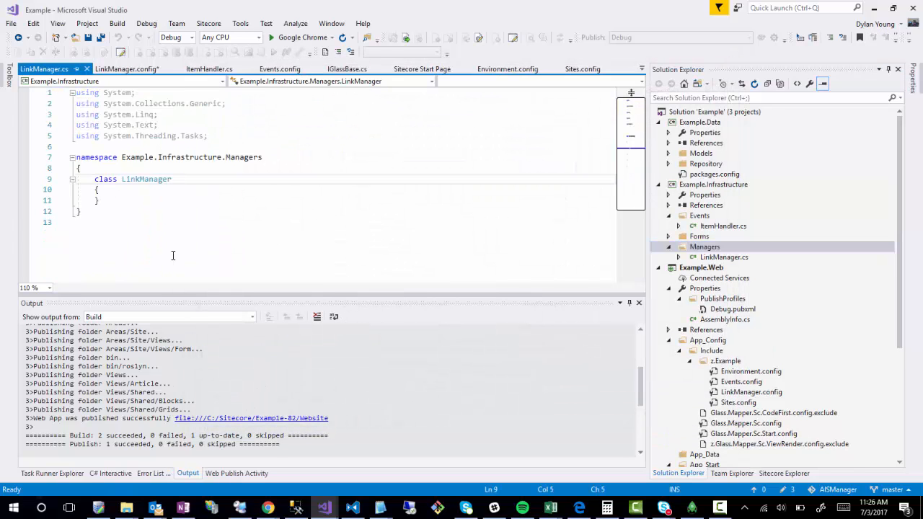
{"action": "type", "text": "public"}
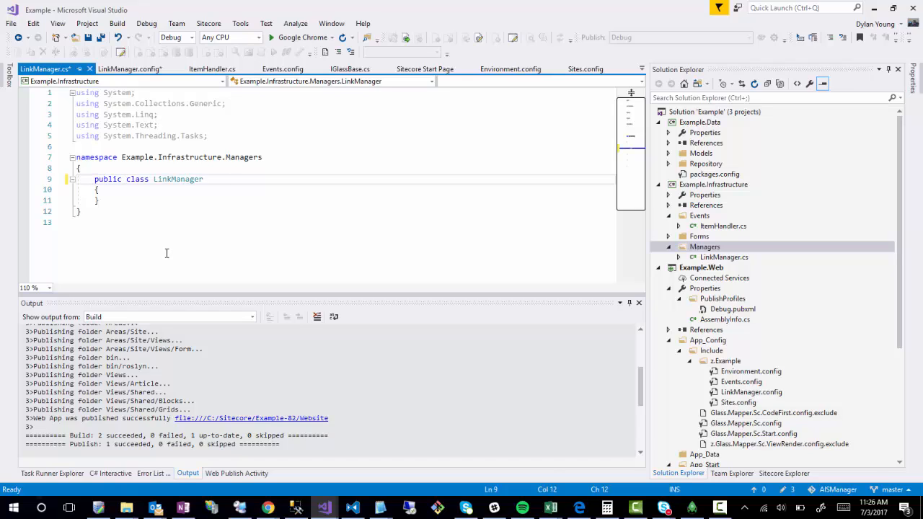
{"action": "left_click", "coordinate": [219, 179]}
{"action": "type", "text": ": LinkProver"}
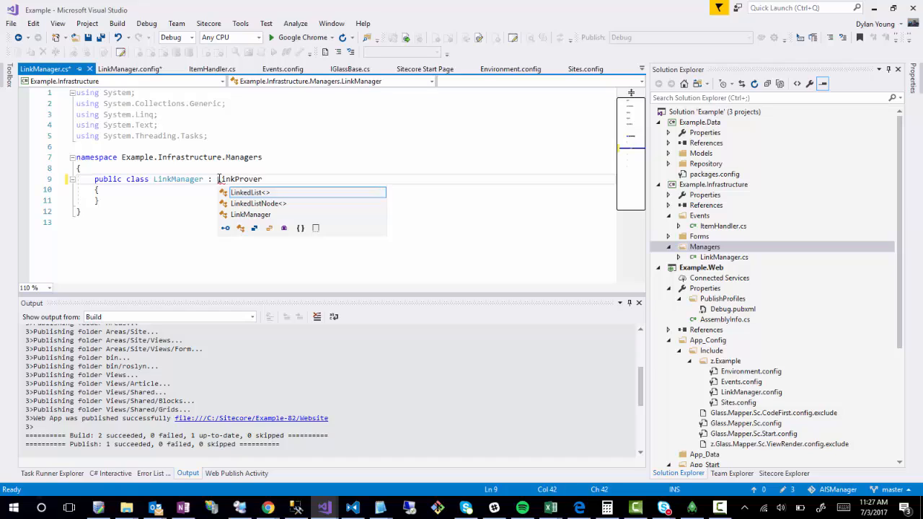
{"action": "key", "text": "Escape"}
{"action": "key", "text": "ctrl+period"}
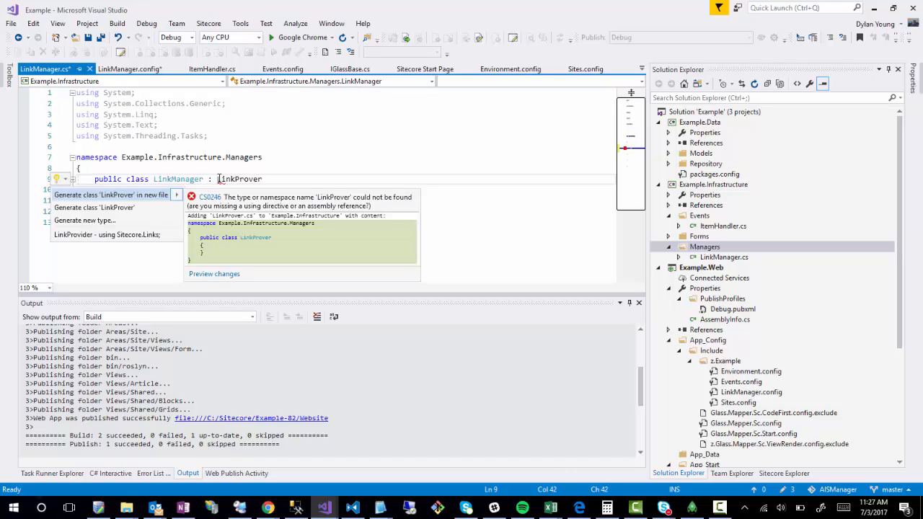
{"action": "left_click", "coordinate": [239, 179]}
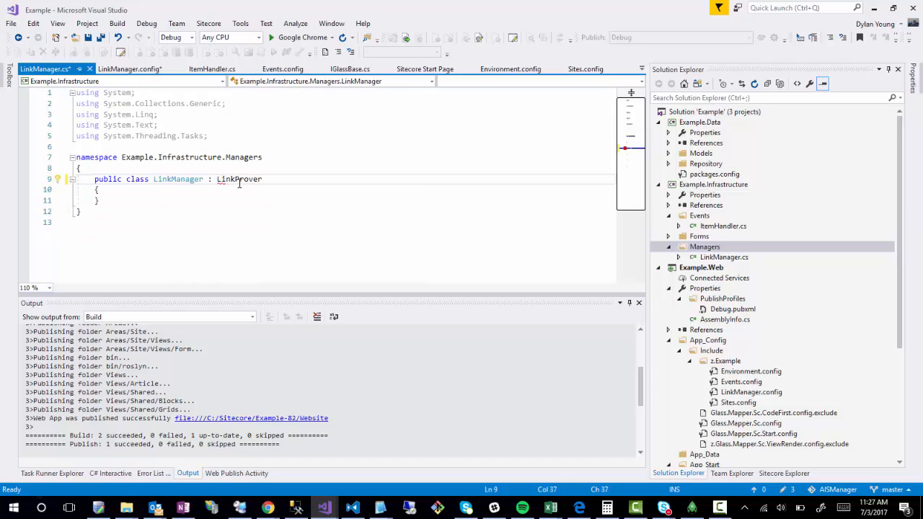
Step: Correct the base class name of LinkManager to LinkProvider and import the Sitecore.Links namespace
{"action": "double_click", "coordinate": [240, 180]}
{"action": "type", "text": "li"}
{"action": "key", "text": "BackSpace"}
{"action": "key", "text": "BackSpace"}
{"action": "type", "text": "LinkP"}
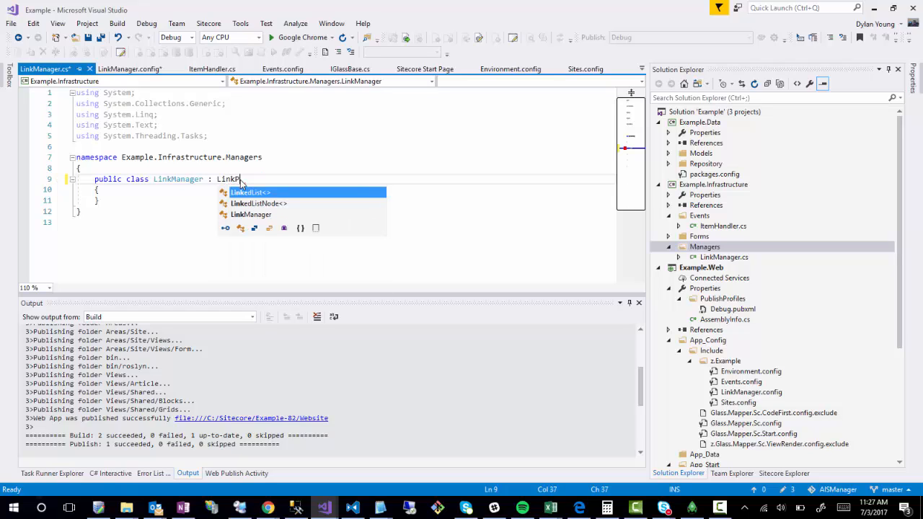
{"action": "type", "text": "rovider"}
{"action": "key", "text": "ctrl+period"}
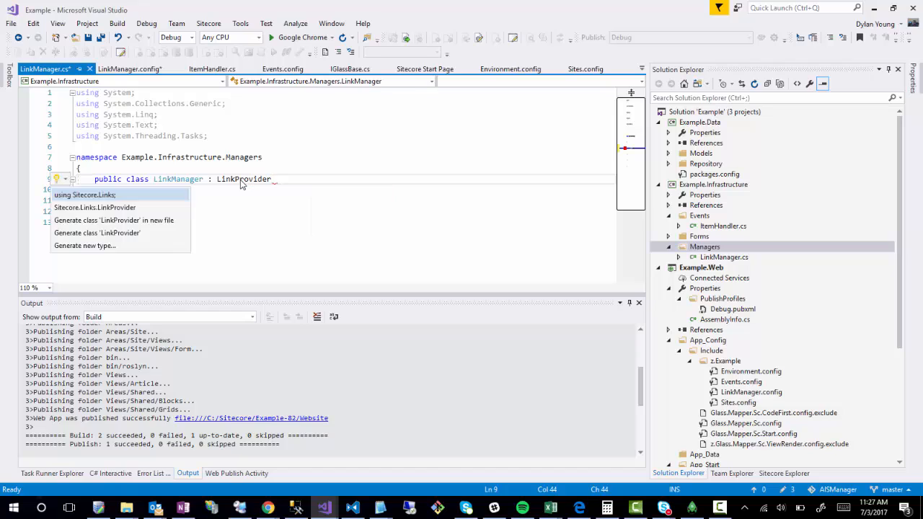
{"action": "key", "text": "Escape"}
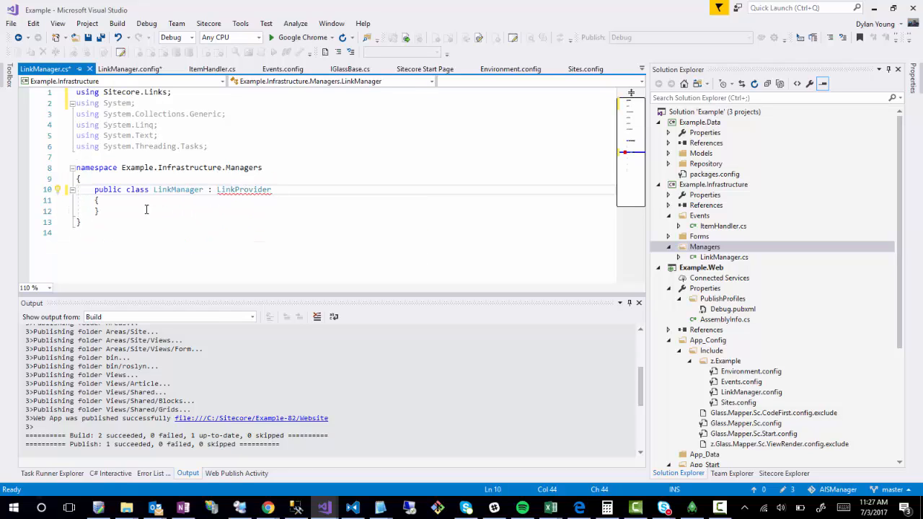
Step: Add the System.Configuration 4.0.0.0 assembly reference that the LinkProvider base class needs
{"action": "left_click", "coordinate": [160, 203]}
{"action": "left_click", "coordinate": [253, 191]}
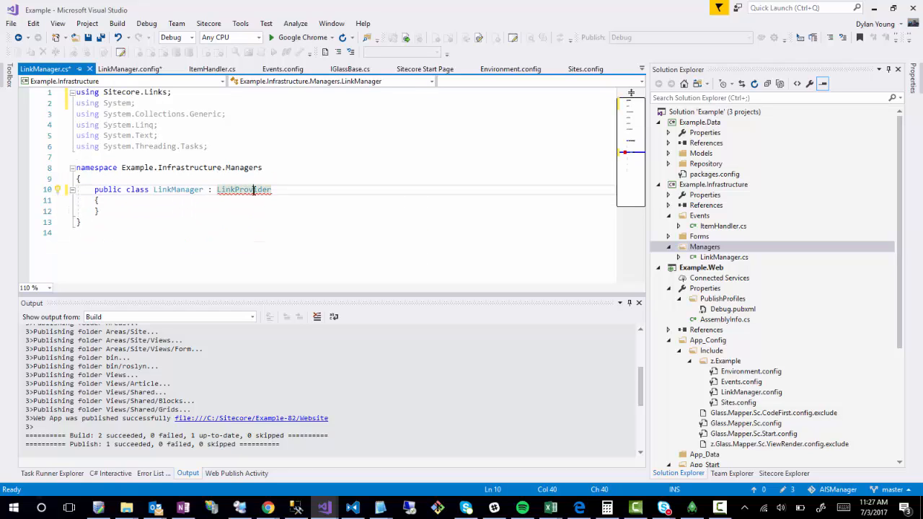
{"action": "key", "text": "ctrl+period"}
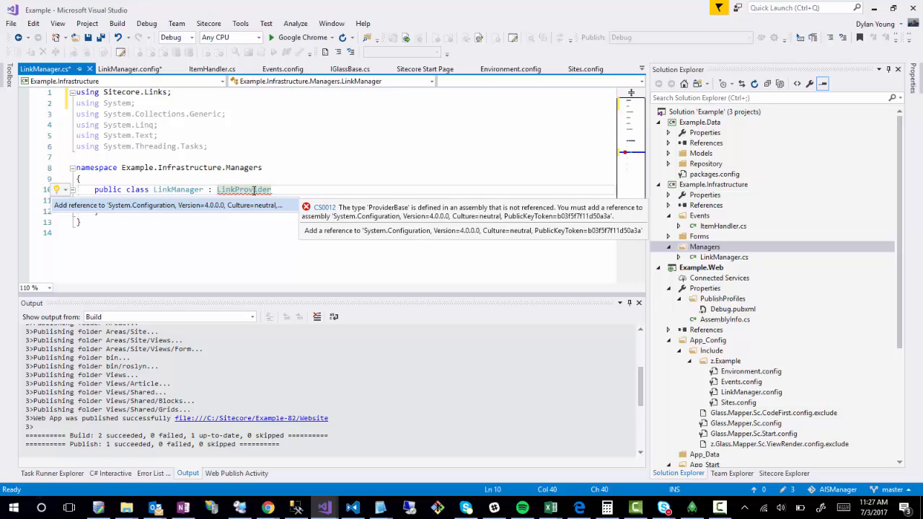
{"action": "key", "text": "Return"}
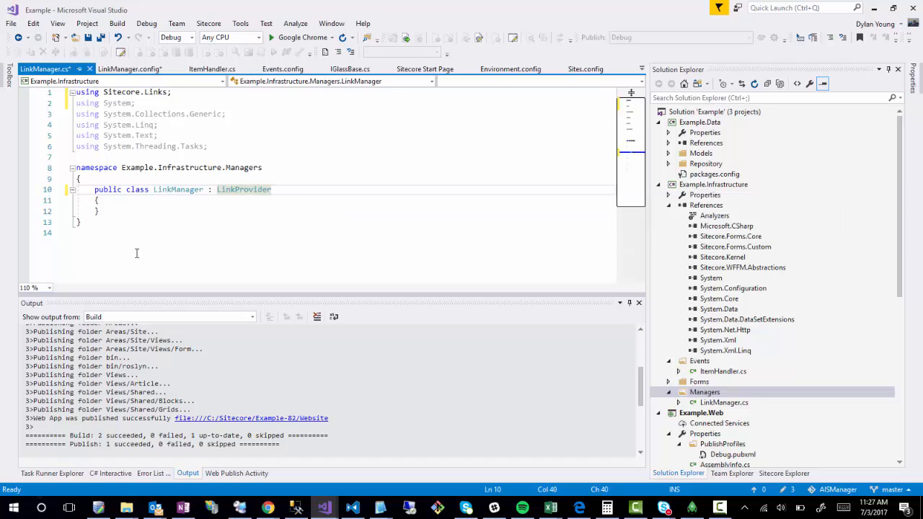
Step: Begin a public override member on a new line inside the LinkManager class body
{"action": "left_click", "coordinate": [133, 200]}
{"action": "key", "text": "Return"}
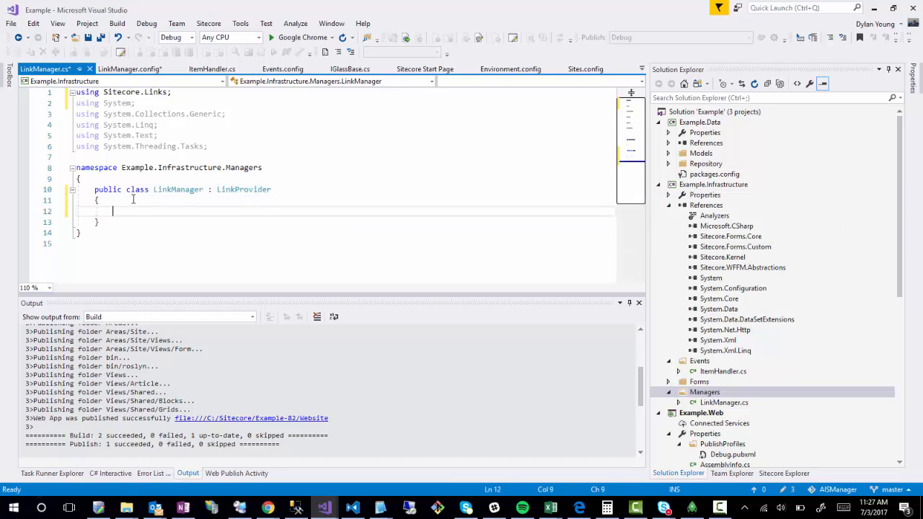
{"action": "type", "text": "public override"}
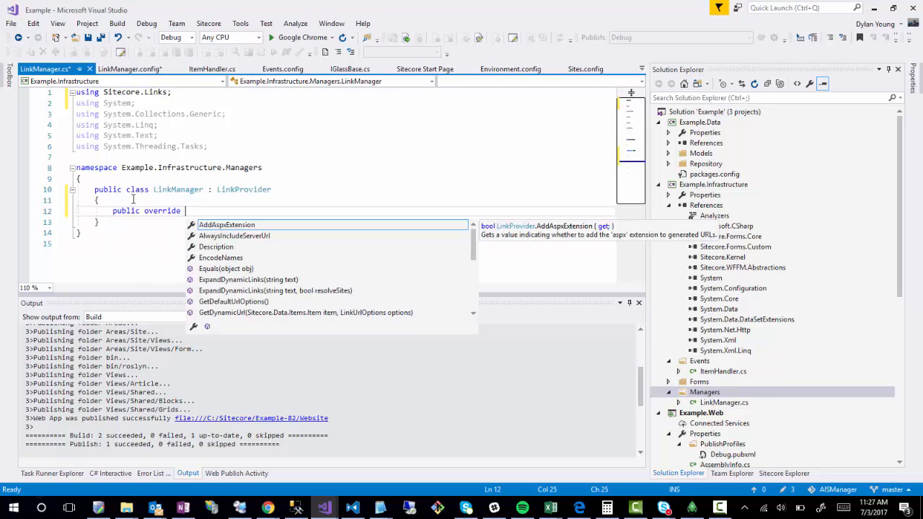
Step: Complete the public override in the LinkManager class with GetItemUrl(Item item, UrlOptions options) and save the file
{"action": "key", "text": "Down"}
{"action": "key", "text": "Down"}
{"action": "key", "text": "Down"}
{"action": "key", "text": "Down"}
{"action": "key", "text": "Down"}
{"action": "key", "text": "Down"}
{"action": "key", "text": "Down"}
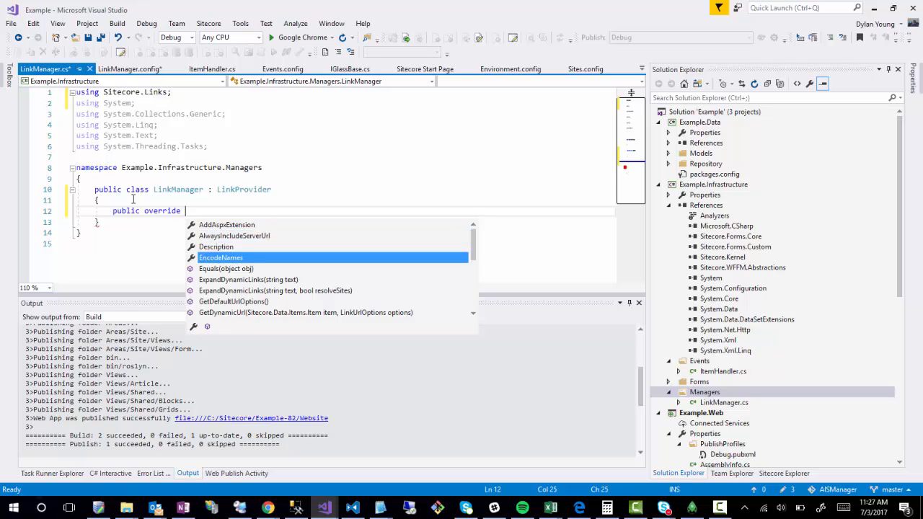
{"action": "key", "text": "Down"}
{"action": "key", "text": "Down"}
{"action": "key", "text": "Down"}
{"action": "key", "text": "Down"}
{"action": "key", "text": "Down"}
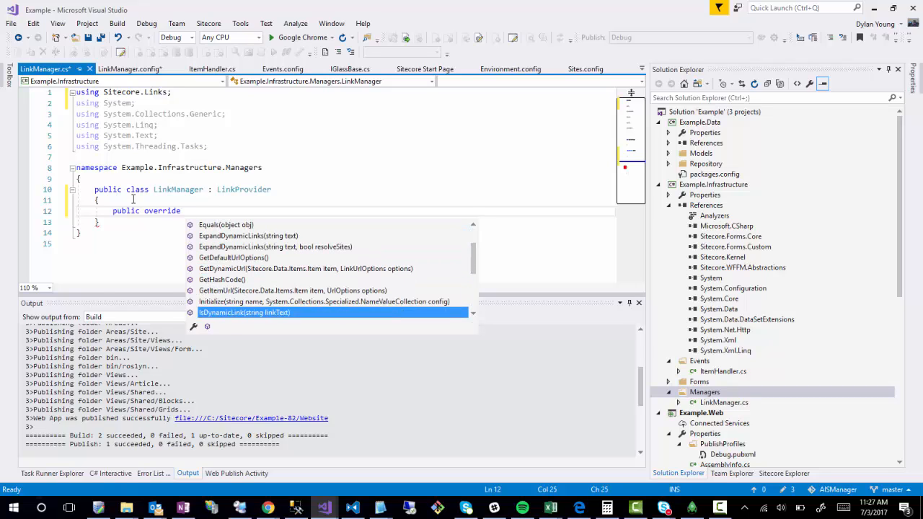
{"action": "key", "text": "Up"}
{"action": "key", "text": "Up"}
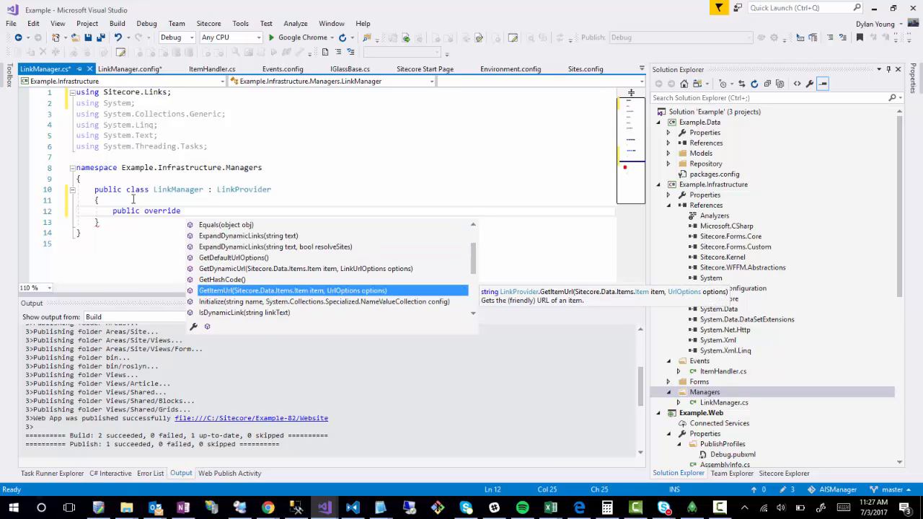
{"action": "key", "text": "Return"}
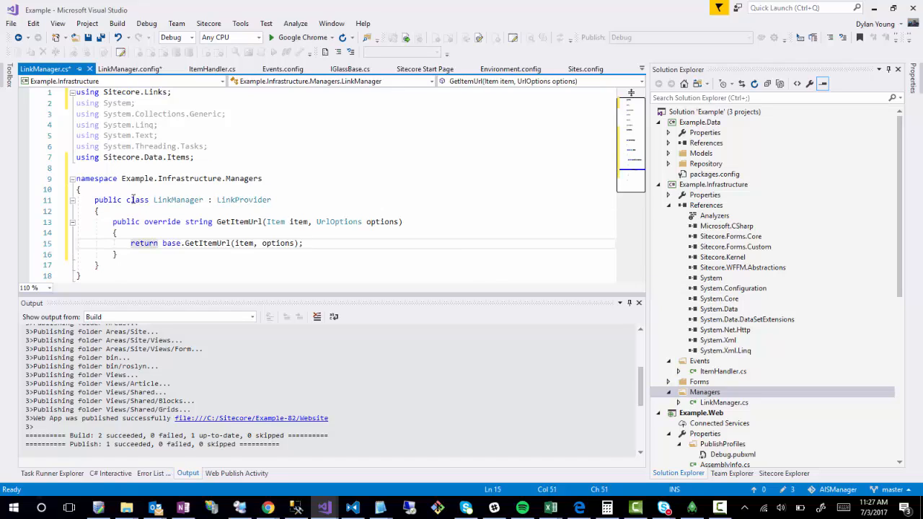
{"action": "key", "text": "ctrl+s"}
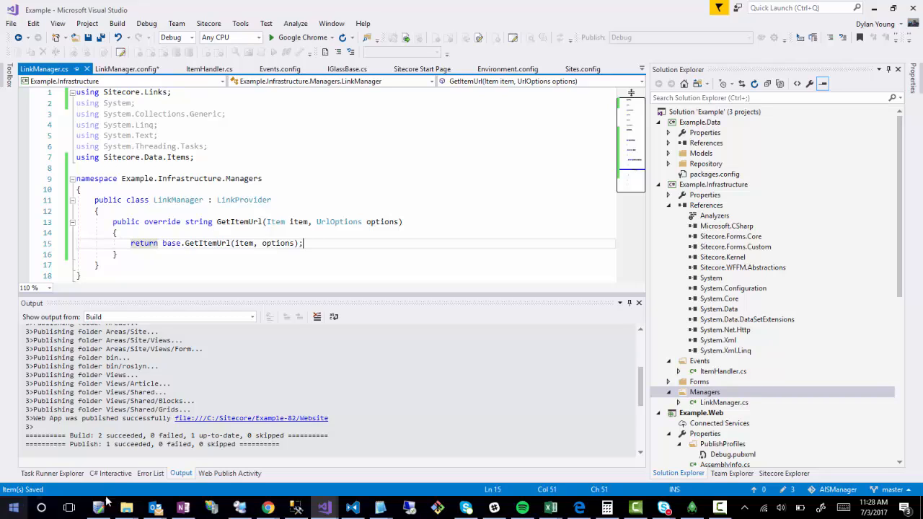
Step: Switch to the Sitecore Content Editor in Chrome and open the Base Page template under Templates/Example/Base
{"action": "mouse_move", "coordinate": [267, 509]}
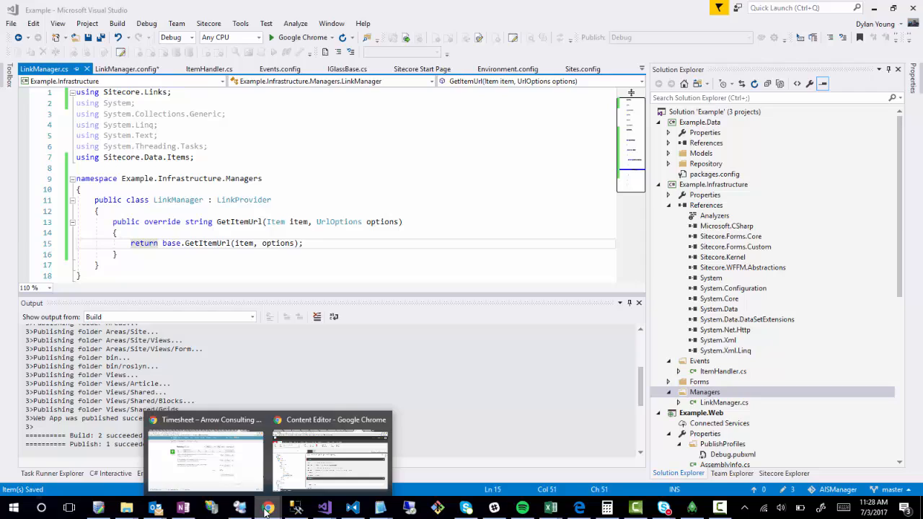
{"action": "left_click", "coordinate": [308, 462]}
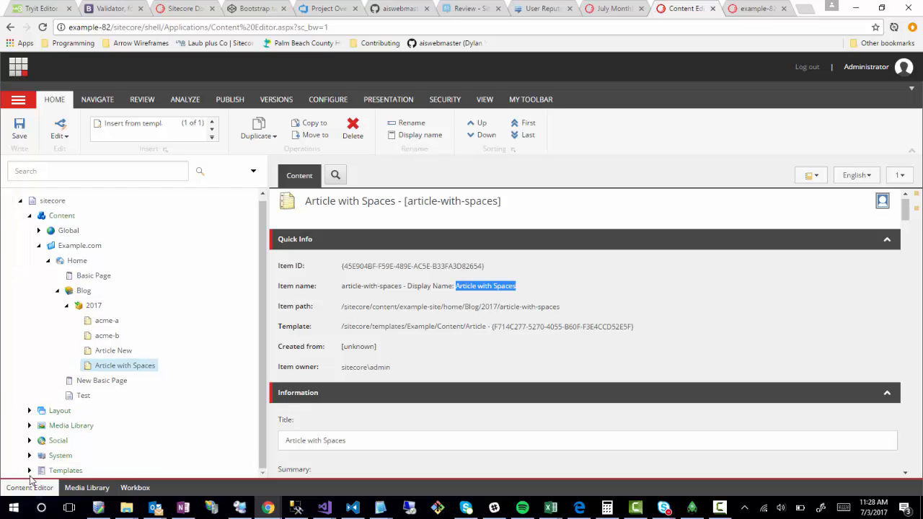
{"action": "left_click", "coordinate": [28, 474]}
{"action": "scroll", "coordinate": [150, 454], "scroll_direction": "down", "scroll_amount": 2}
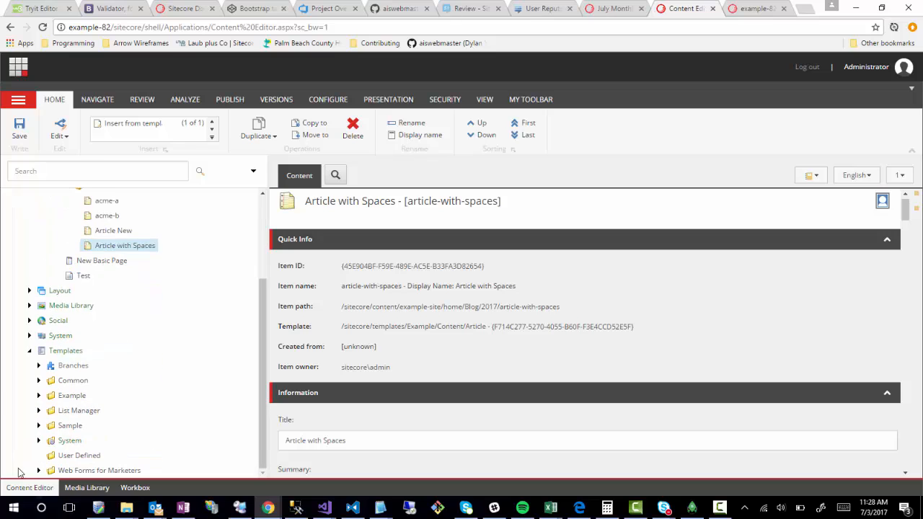
{"action": "left_click", "coordinate": [39, 396]}
{"action": "left_click", "coordinate": [48, 410]}
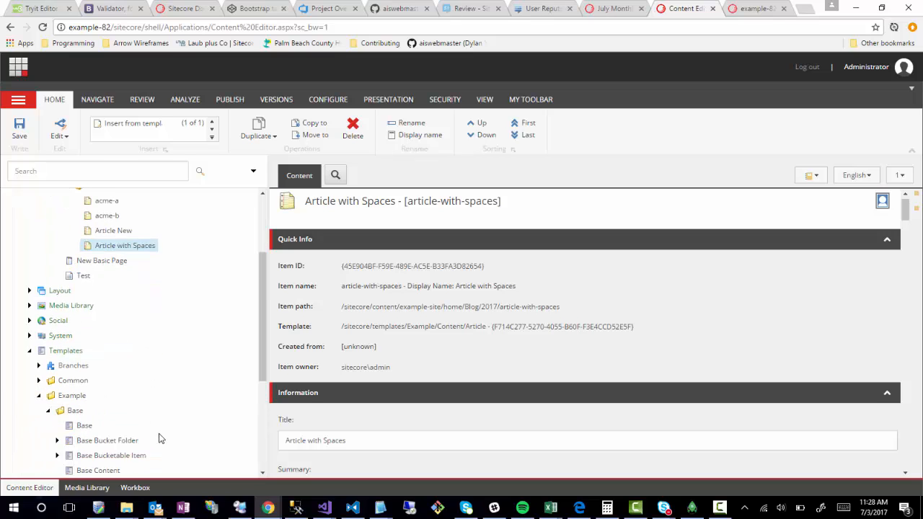
{"action": "scroll", "coordinate": [108, 422], "scroll_direction": "down", "scroll_amount": 3}
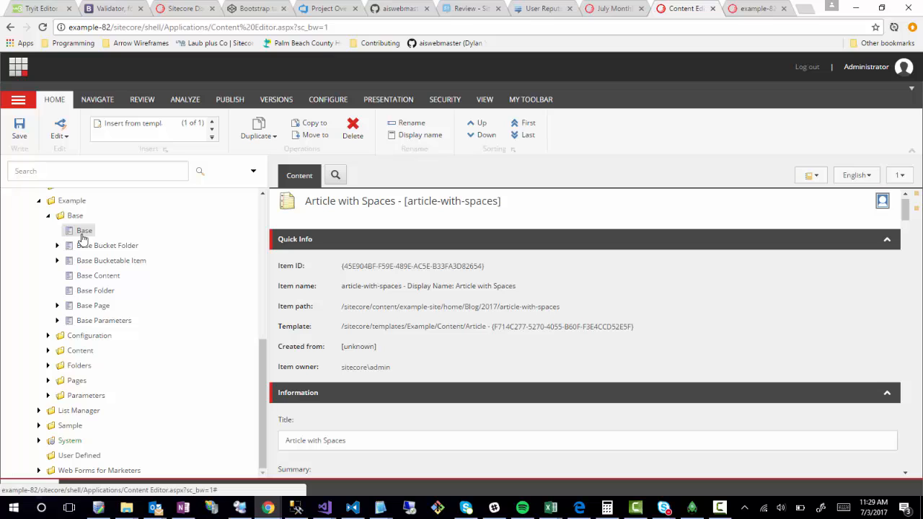
{"action": "left_click", "coordinate": [105, 311]}
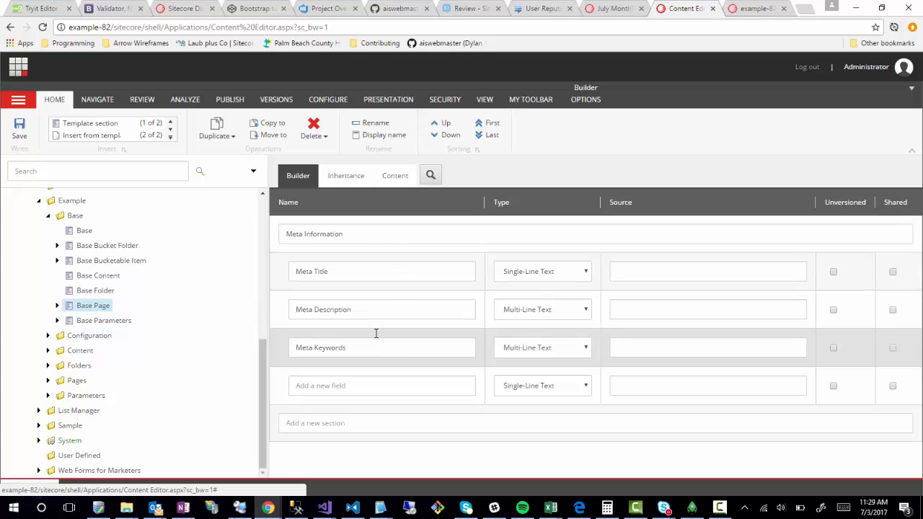
Step: Open the Home template under Templates/Example/Pages and check its base template setting in the Data section
{"action": "left_click", "coordinate": [48, 380]}
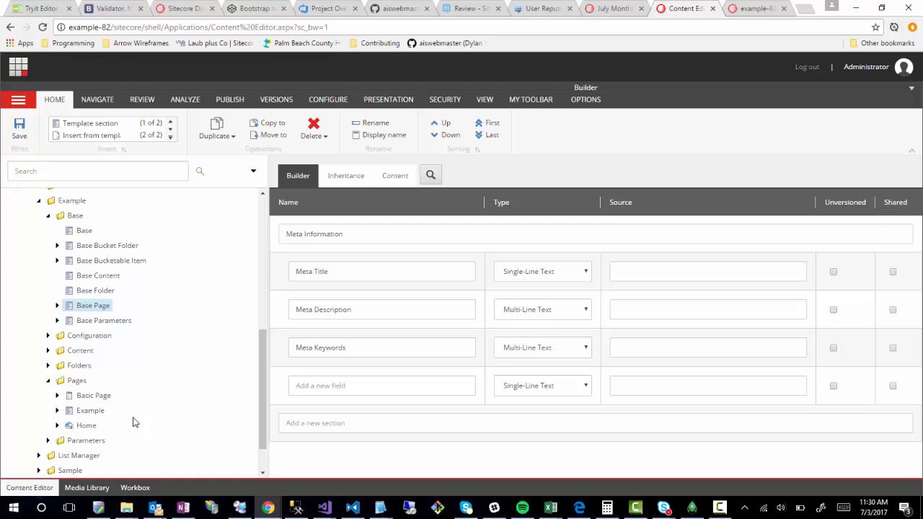
{"action": "left_click", "coordinate": [82, 427]}
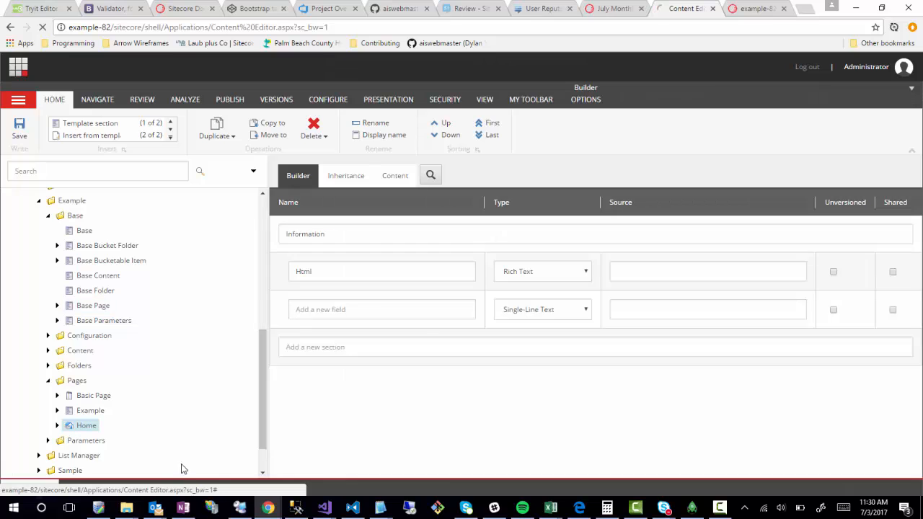
{"action": "left_click", "coordinate": [395, 180]}
{"action": "scroll", "coordinate": [548, 371], "scroll_direction": "down", "scroll_amount": 3}
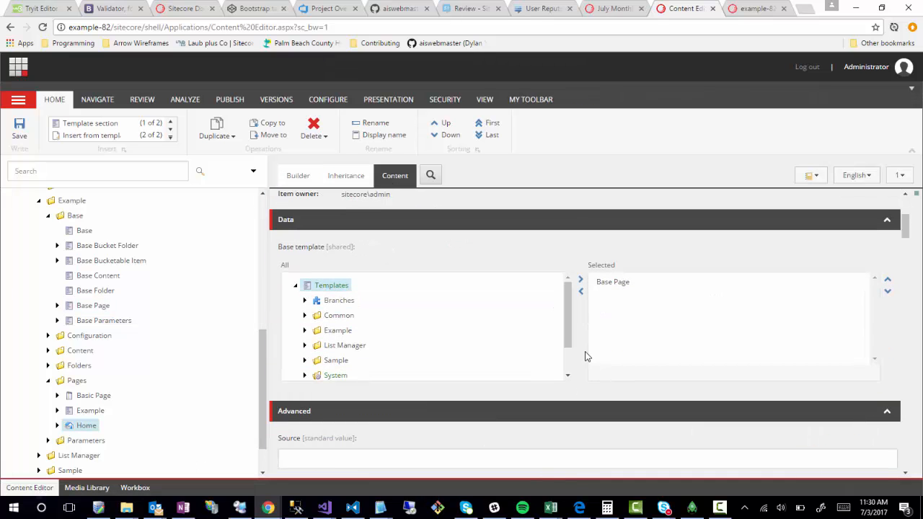
{"action": "scroll", "coordinate": [598, 343], "scroll_direction": "up", "scroll_amount": 1}
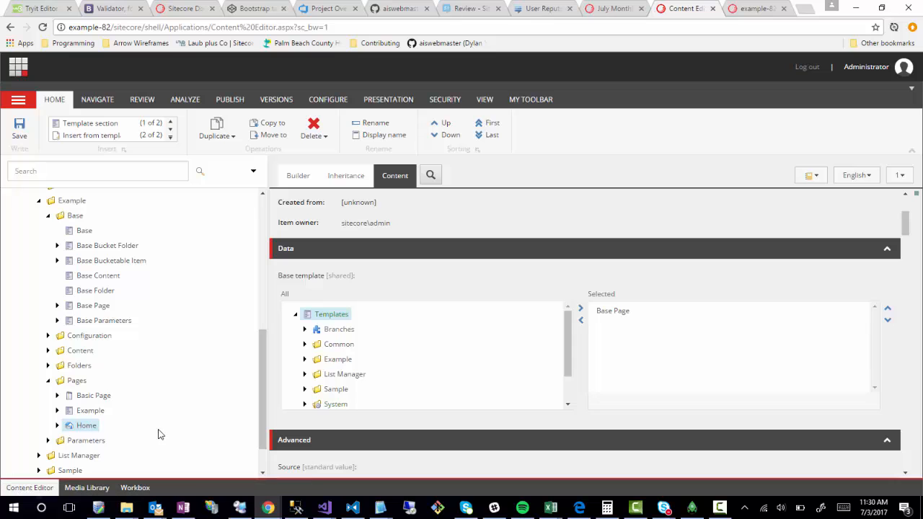
Step: Open the Example.com Home content item and examine its Meta Title, Meta Description and Meta Keywords fields
{"action": "scroll", "coordinate": [145, 424], "scroll_direction": "up", "scroll_amount": 5}
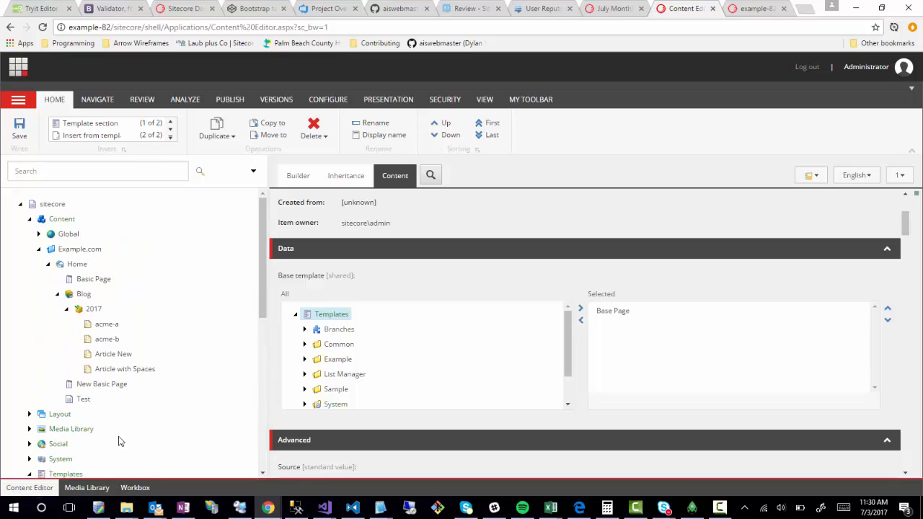
{"action": "left_click", "coordinate": [69, 264]}
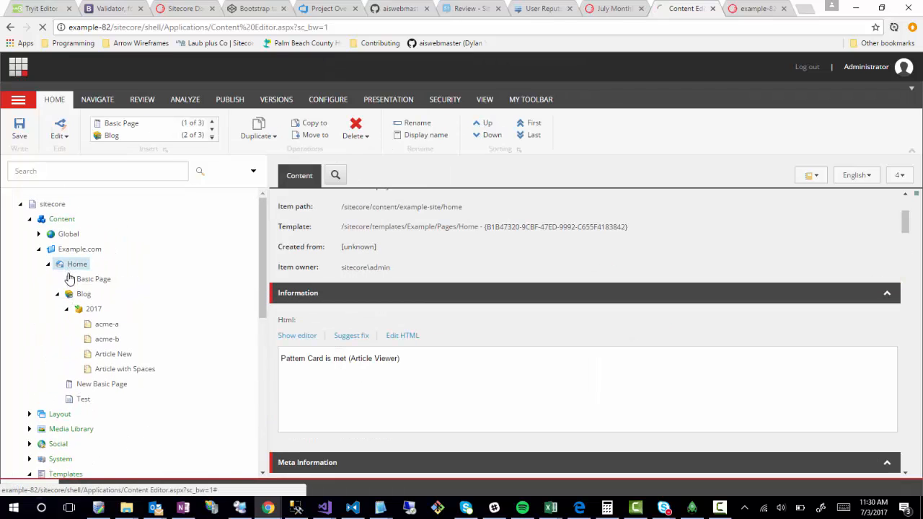
{"action": "scroll", "coordinate": [279, 365], "scroll_direction": "down", "scroll_amount": 5}
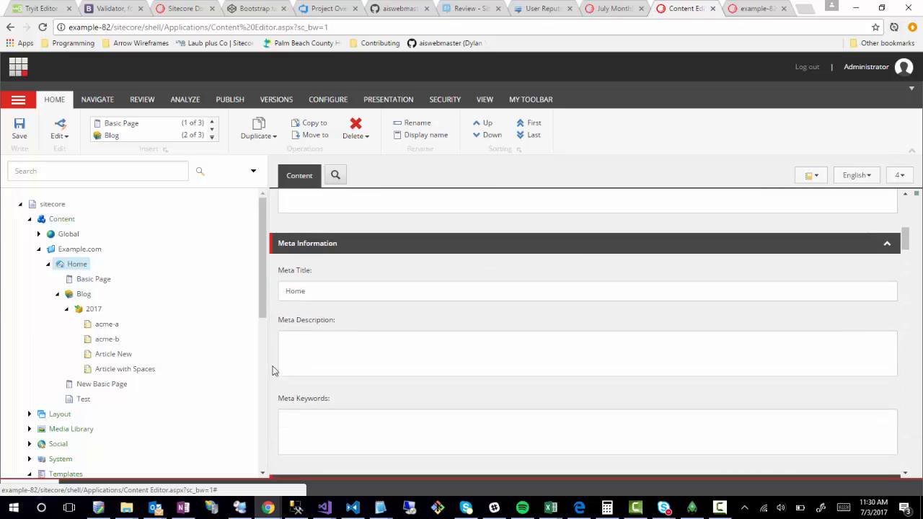
{"action": "scroll", "coordinate": [279, 285], "scroll_direction": "up", "scroll_amount": 1}
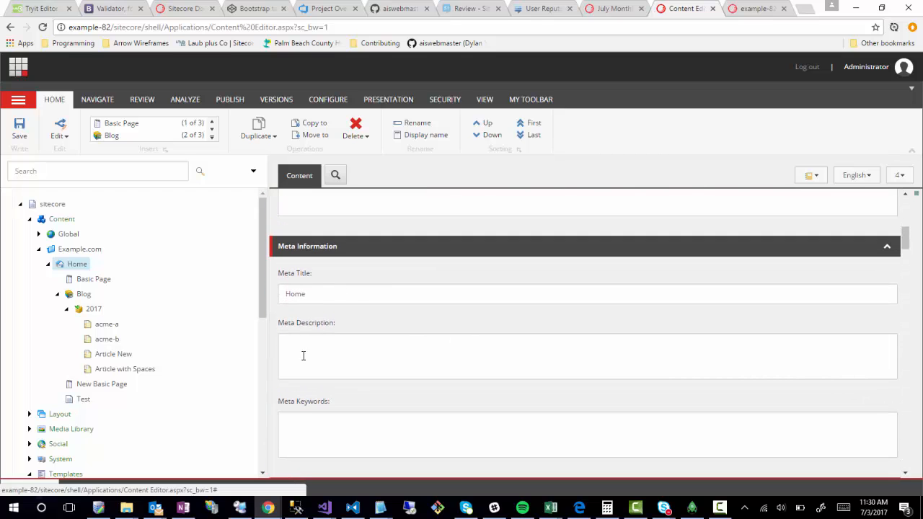
{"action": "left_click", "coordinate": [329, 433]}
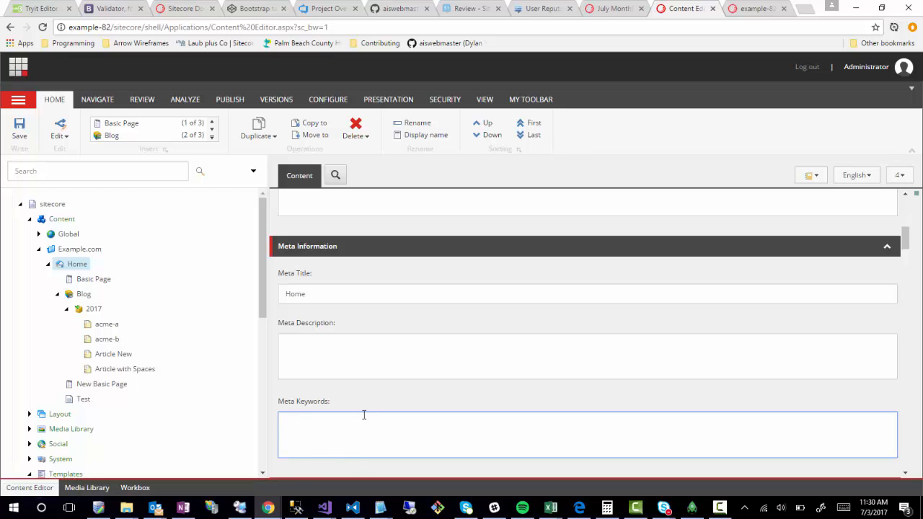
{"action": "left_click", "coordinate": [326, 294]}
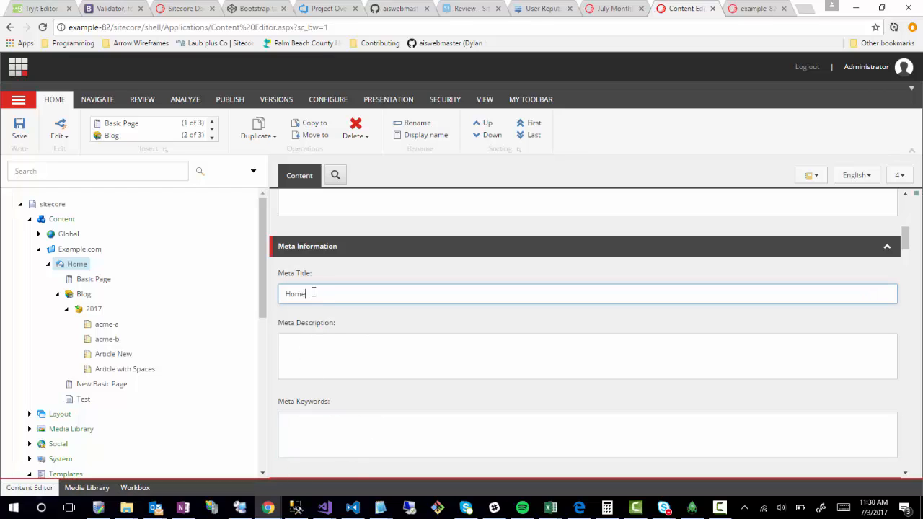
{"action": "double_click", "coordinate": [287, 293]}
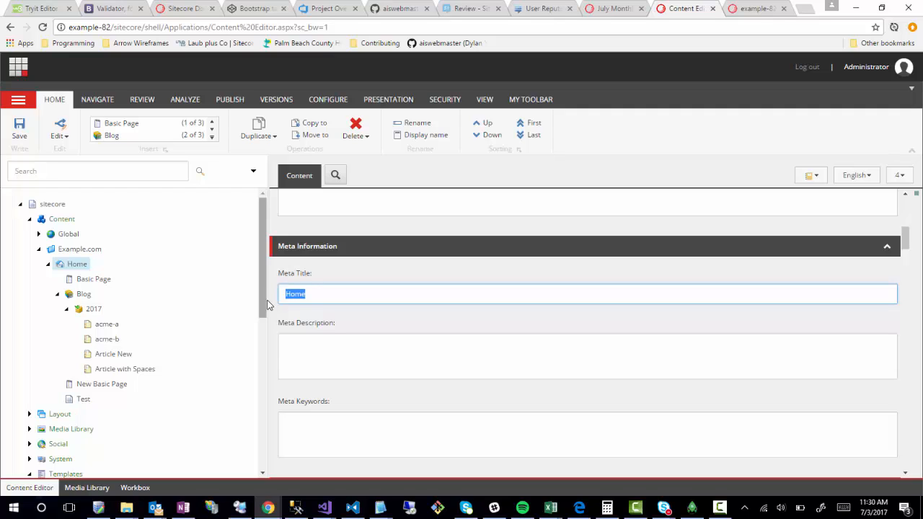
{"action": "left_click", "coordinate": [331, 357]}
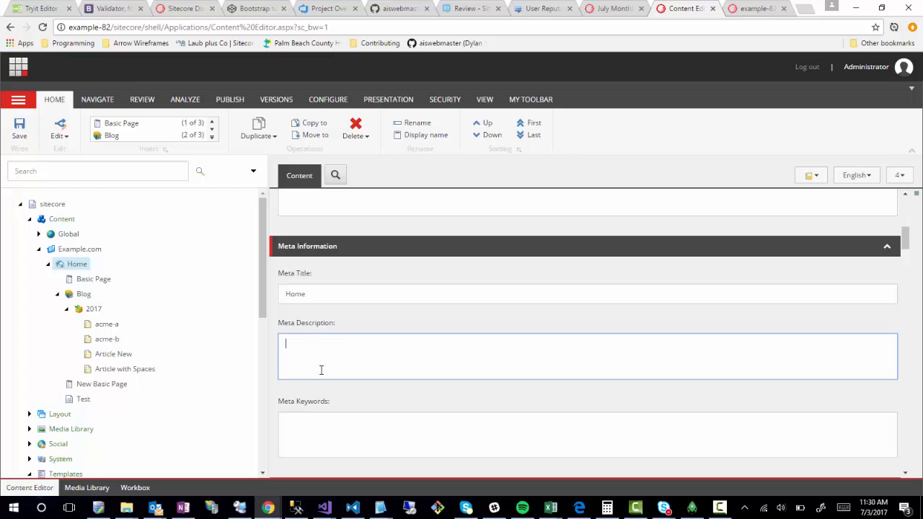
{"action": "left_click", "coordinate": [321, 440]}
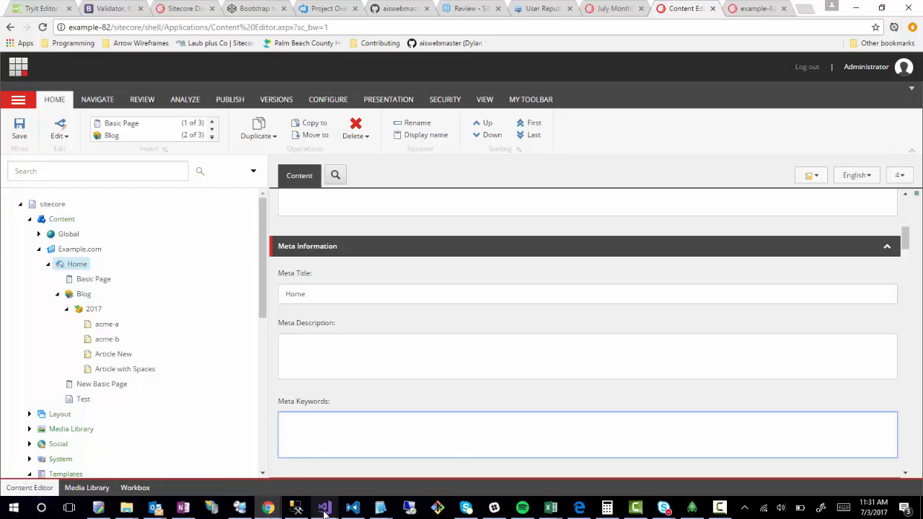
Step: Switch to the Example solution in Visual Studio and view ExternalPage.cs and Base/IBaseContent.cs among the Example.Data models
{"action": "mouse_move", "coordinate": [324, 513]}
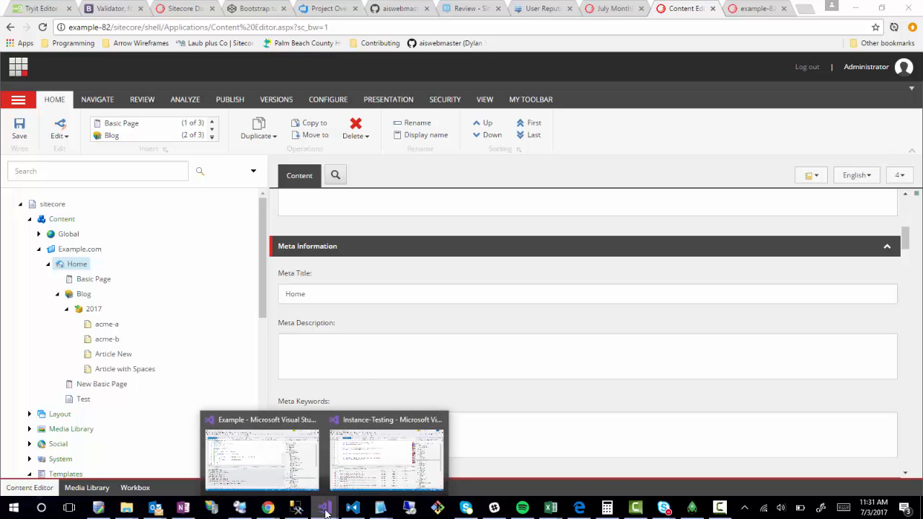
{"action": "mouse_move", "coordinate": [256, 467]}
{"action": "left_click", "coordinate": [255, 463]}
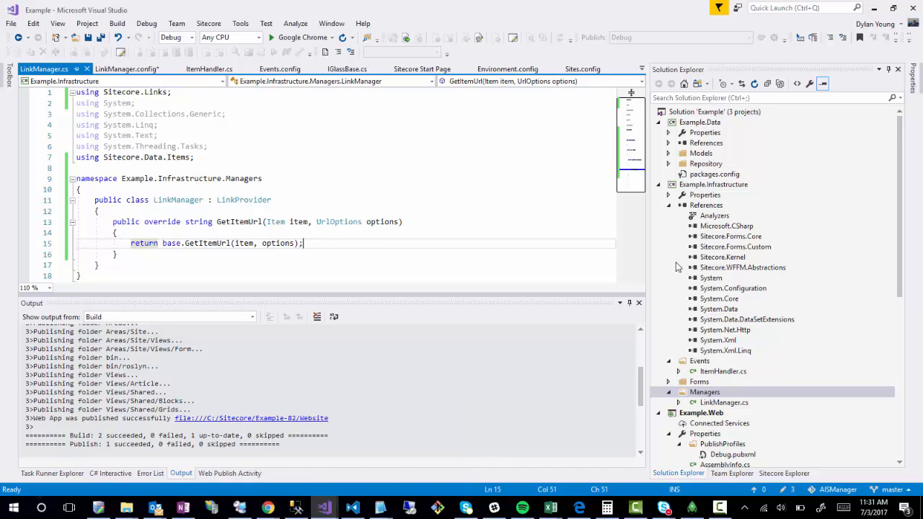
{"action": "left_click", "coordinate": [669, 153]}
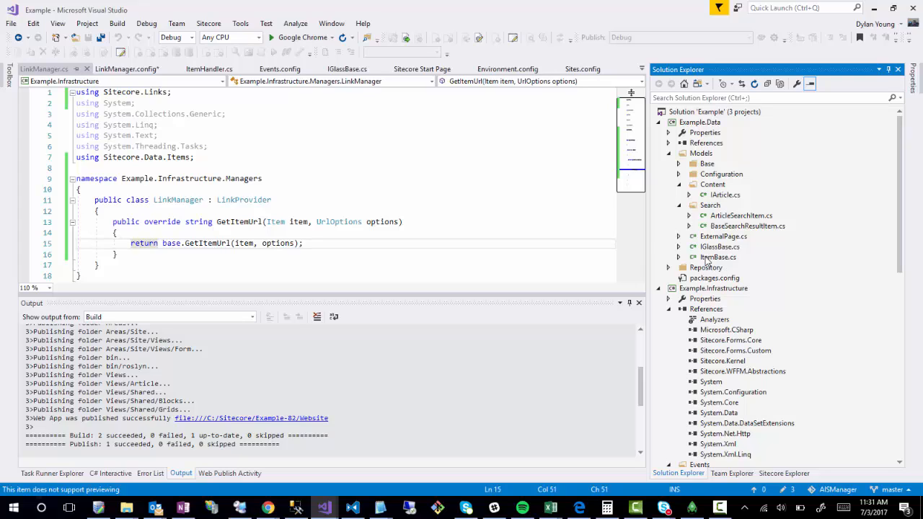
{"action": "double_click", "coordinate": [721, 237]}
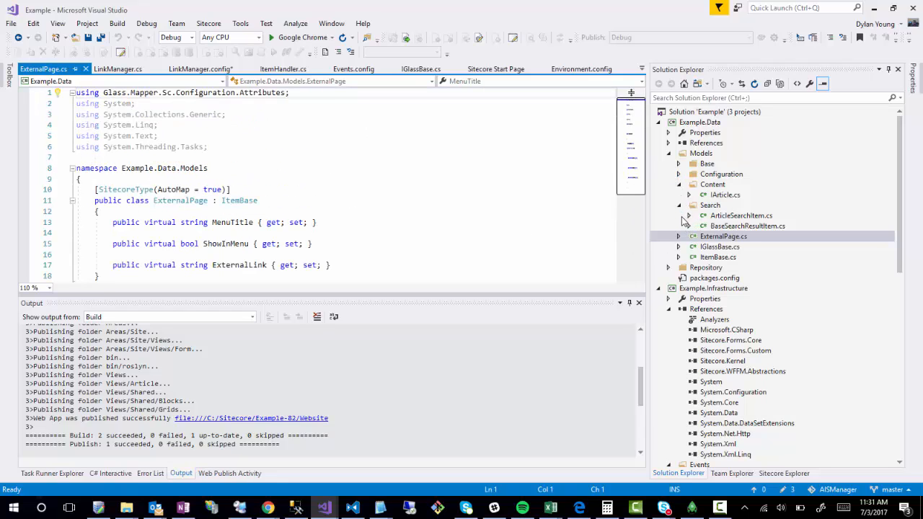
{"action": "left_click", "coordinate": [679, 164]}
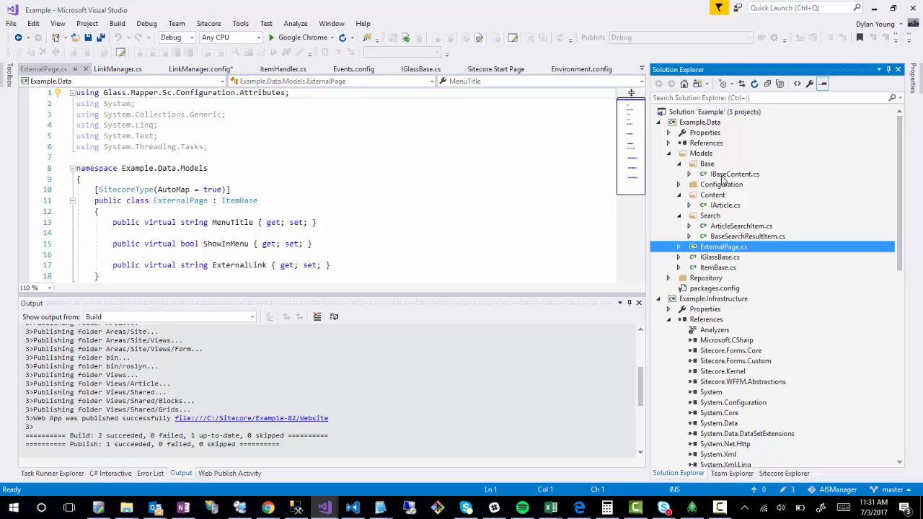
{"action": "double_click", "coordinate": [725, 175]}
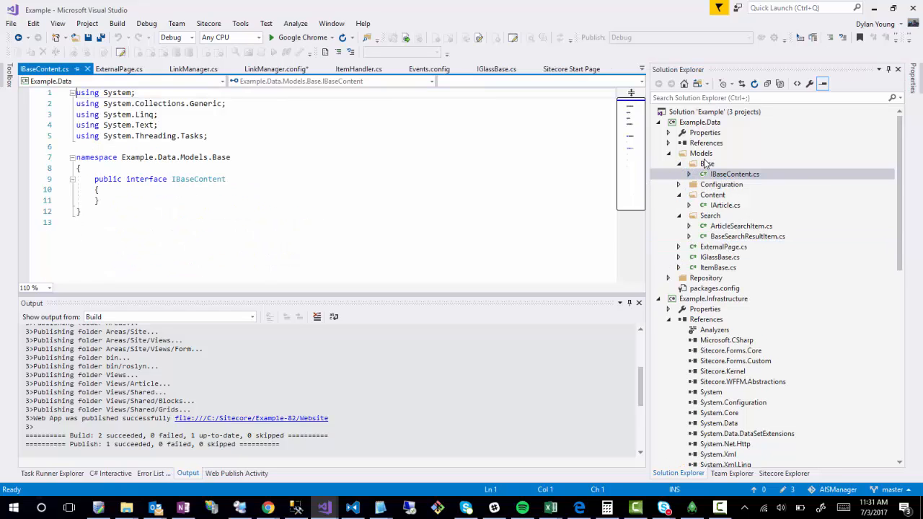
Step: Add a new class file named IBasePage to the Models/Base folder of Example.Data
{"action": "right_click", "coordinate": [704, 166]}
{"action": "mouse_move", "coordinate": [725, 171]}
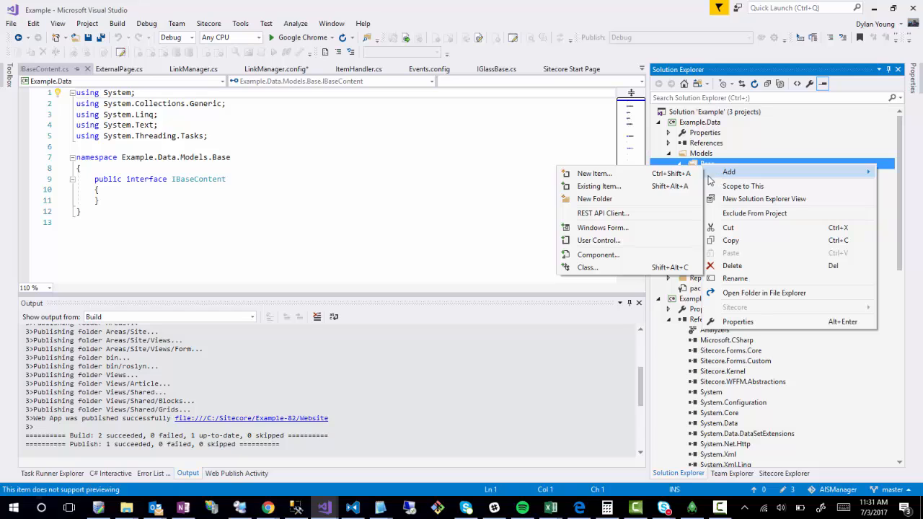
{"action": "left_click", "coordinate": [586, 267]}
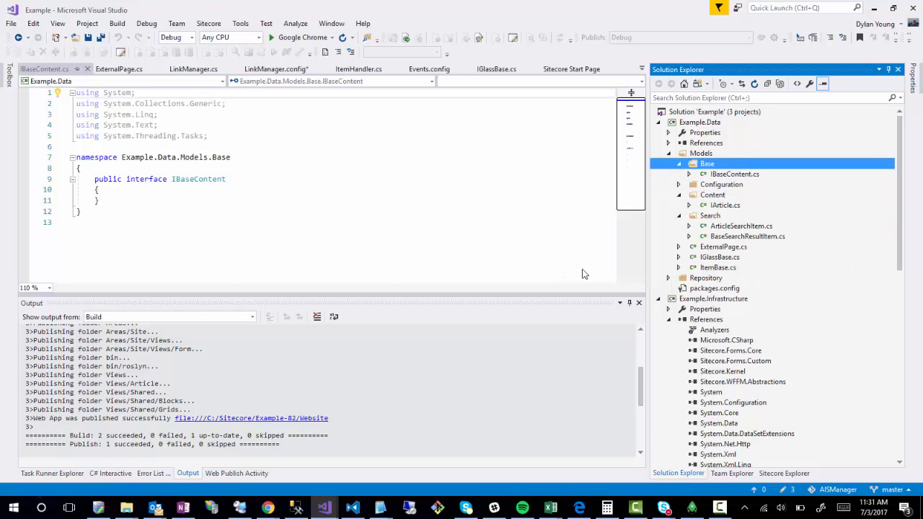
{"action": "key", "text": "BackSpace"}
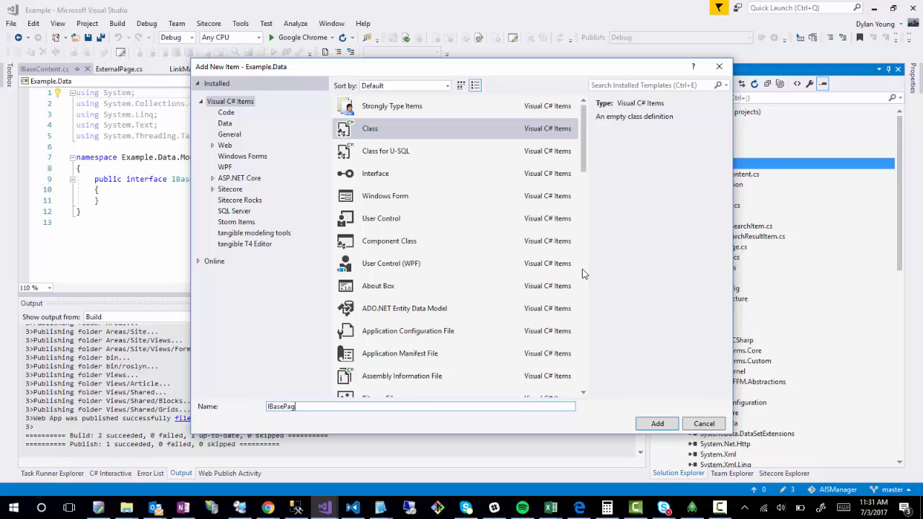
{"action": "key", "text": "Return"}
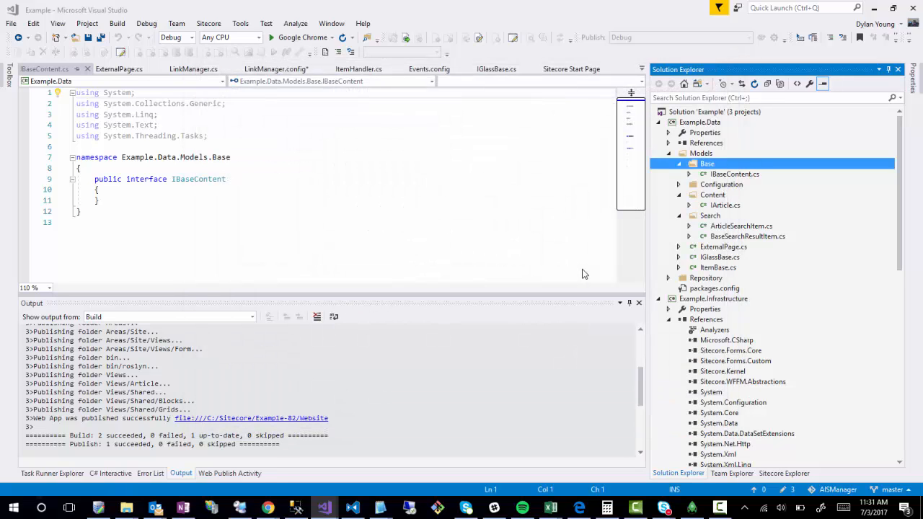
Step: Make the IBasePage class public and add a public string MetaTitle property with get and set accessors
{"action": "left_click", "coordinate": [94, 179]}
{"action": "type", "text": "public"}
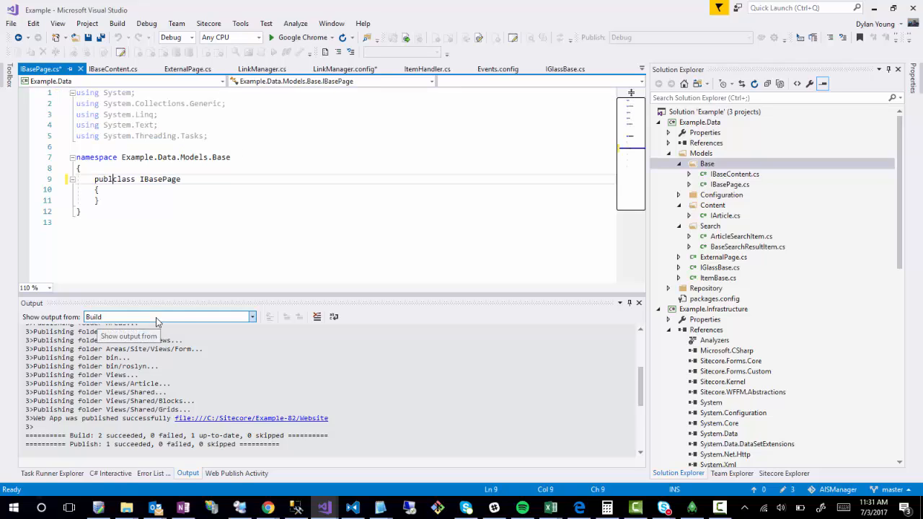
{"action": "key", "text": "Down"}
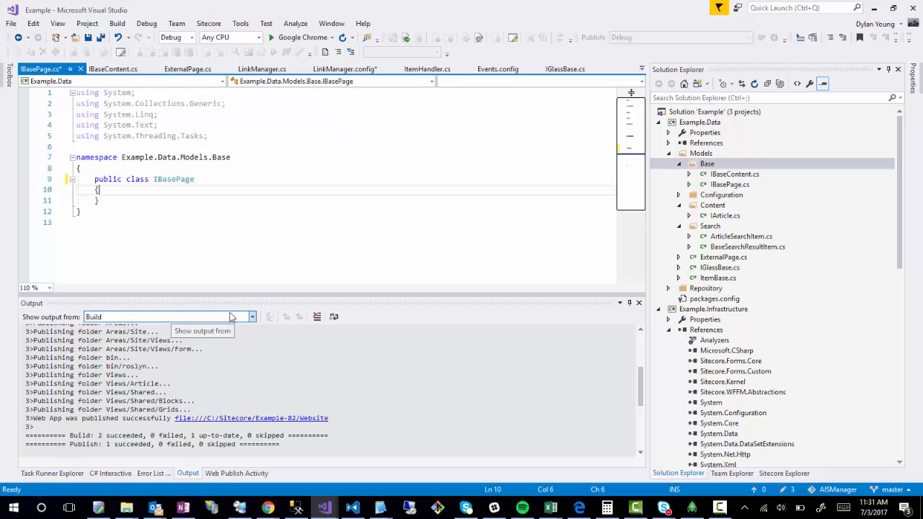
{"action": "key", "text": "Return"}
{"action": "type", "text": "public"}
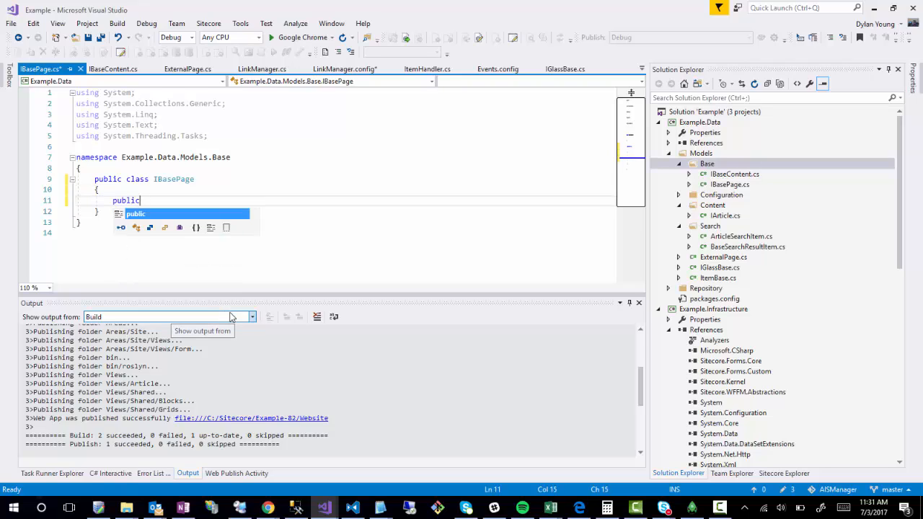
{"action": "type", "text": " string Met"}
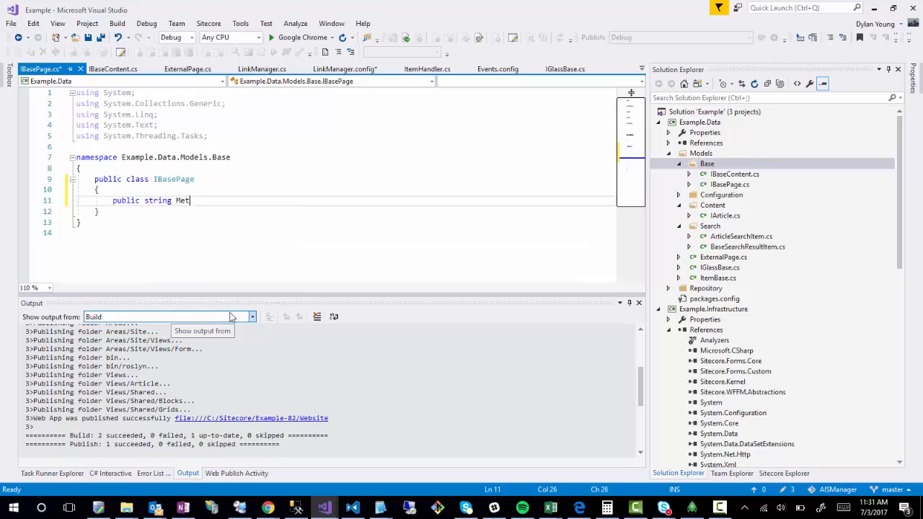
{"action": "type", "text": "aTitle { get; set; t"}
{"action": "key", "text": "Return"}
Step: Add public string properties MetaDescription and MetaKeywords with get and set accessors below MetaTitle in IBasePage
{"action": "type", "text": "public s"}
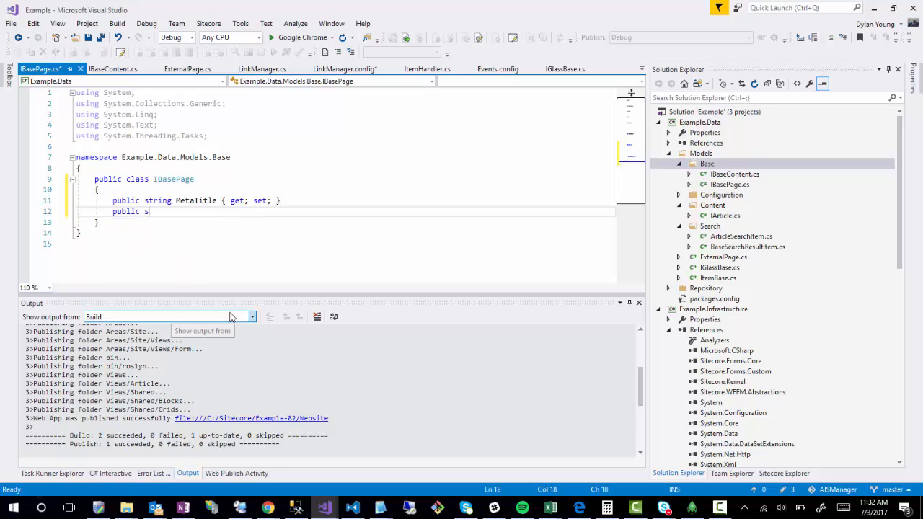
{"action": "type", "text": "tring Metas"}
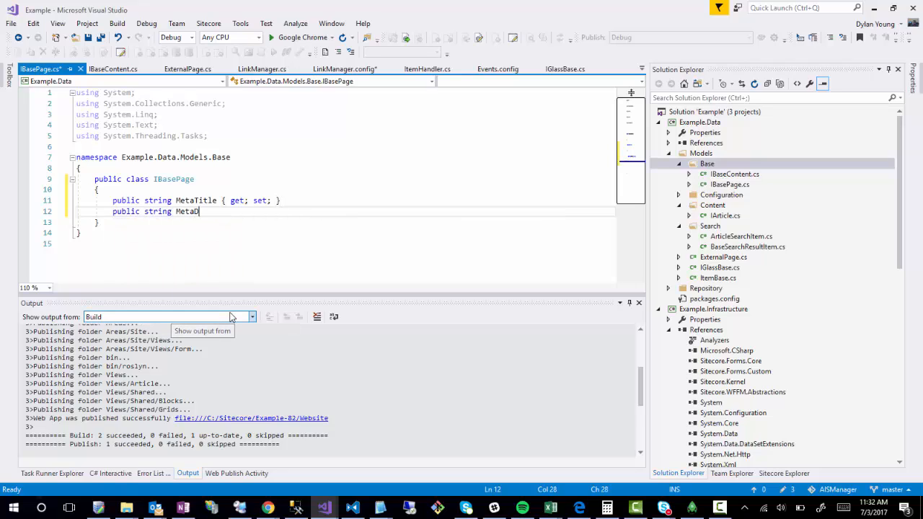
{"action": "type", "text": "Description { get; set; }"}
{"action": "key", "text": "Return"}
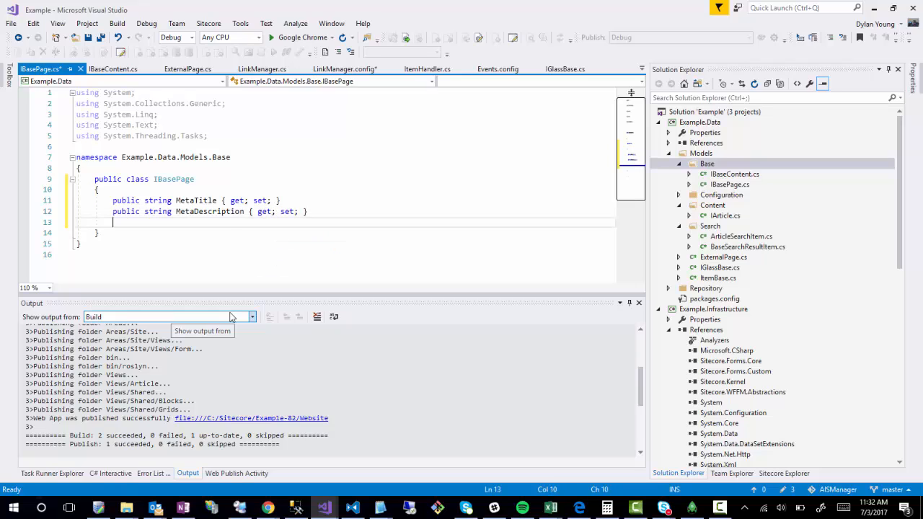
{"action": "type", "text": "public string Me"}
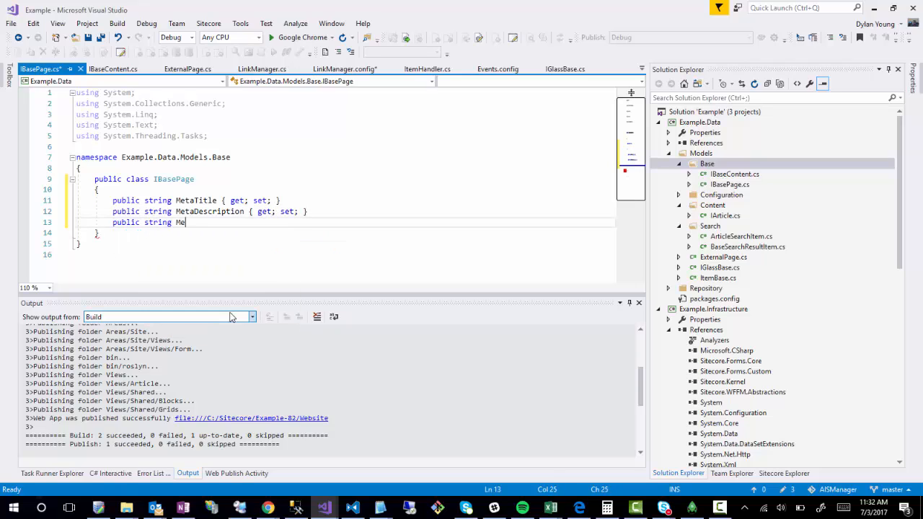
{"action": "type", "text": "taKeywords { "}
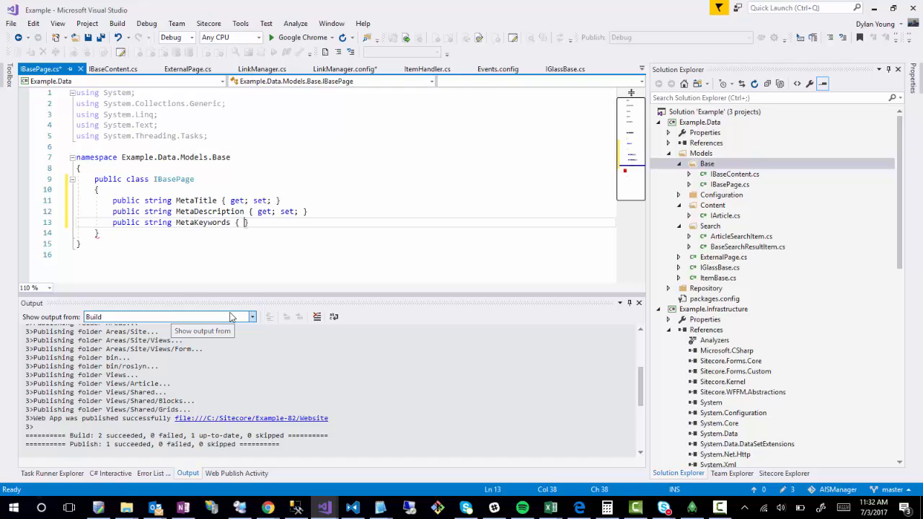
{"action": "type", "text": "get; set;"}
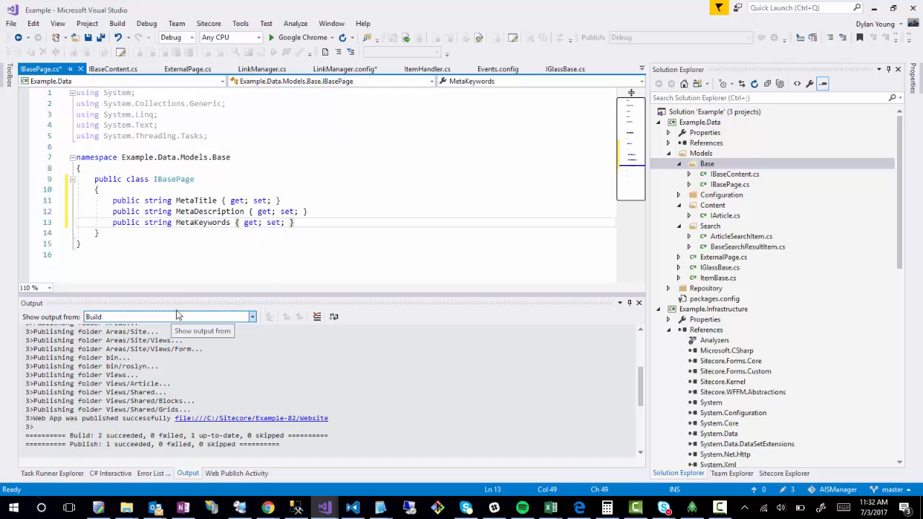
Step: Decorate MetaTitle with a SitecoreField attribute, import Glass.Mapper.Sc.Configuration.Attributes, and insert an empty line above MetaDescription
{"action": "left_click", "coordinate": [124, 190]}
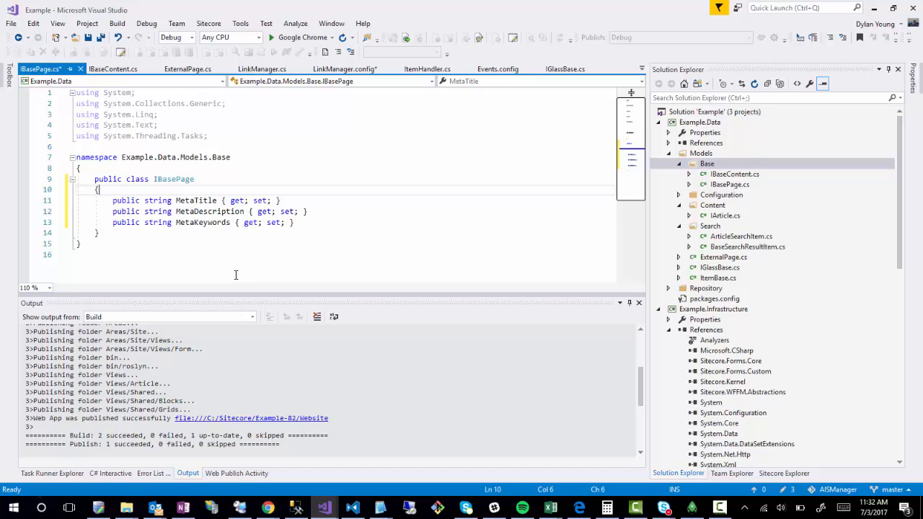
{"action": "key", "text": "Return"}
{"action": "type", "text": "[Sit"}
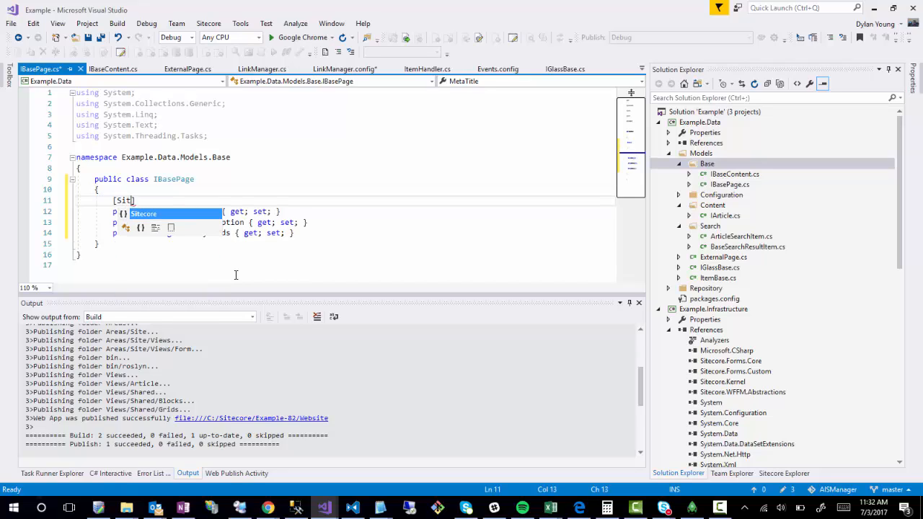
{"action": "type", "text": "ecoreField"}
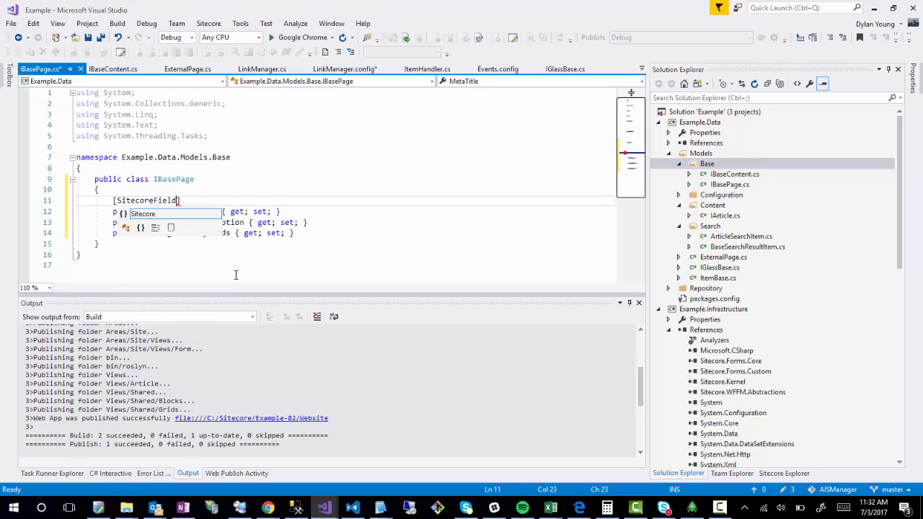
{"action": "key", "text": "ctrl+period"}
{"action": "key", "text": "Return"}
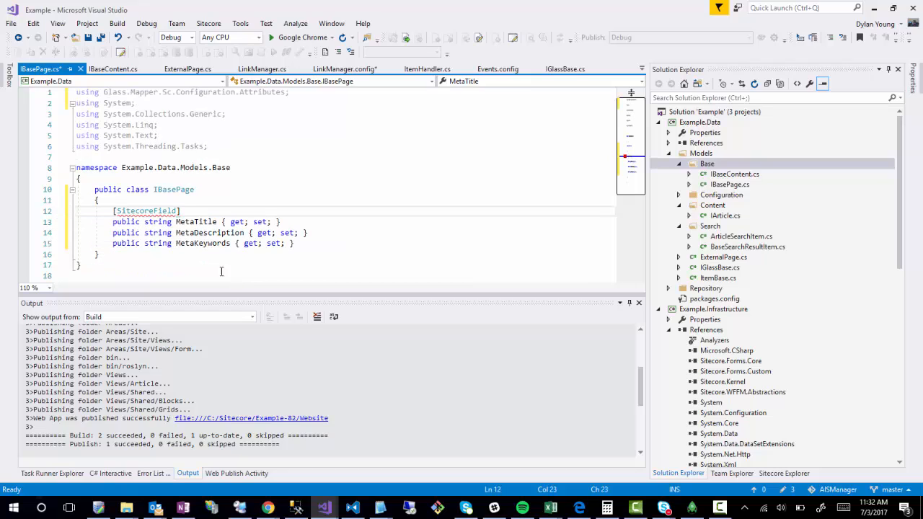
{"action": "left_click", "coordinate": [313, 226]}
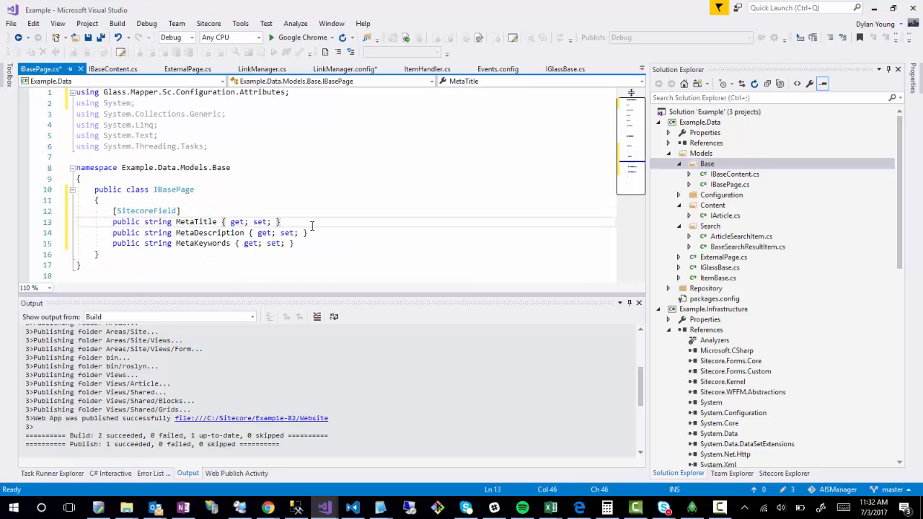
{"action": "key", "text": "Return"}
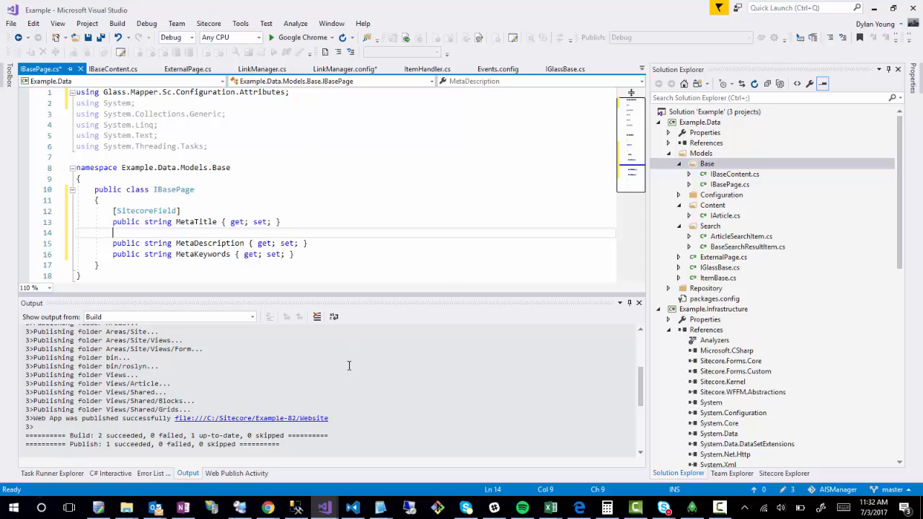
Step: Switch to the Sitecore Content Editor in Chrome and open the Base Page template under Templates/Example/Base in the Builder view
{"action": "mouse_move", "coordinate": [258, 502]}
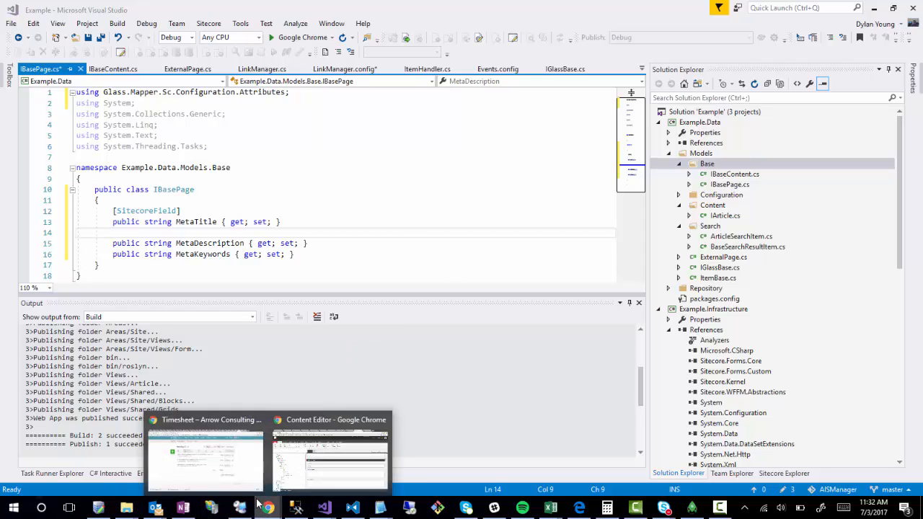
{"action": "left_click", "coordinate": [330, 454]}
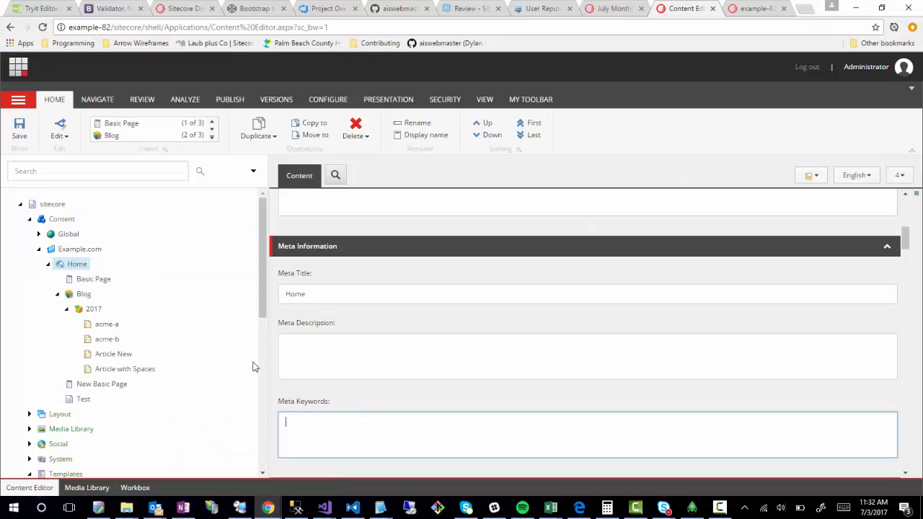
{"action": "scroll", "coordinate": [137, 360], "scroll_direction": "down", "scroll_amount": 5}
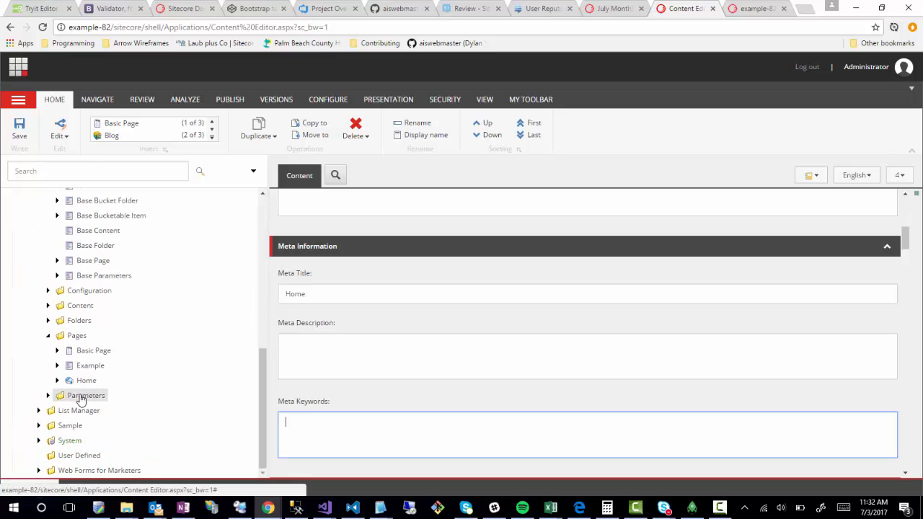
{"action": "scroll", "coordinate": [72, 303], "scroll_direction": "up", "scroll_amount": 2}
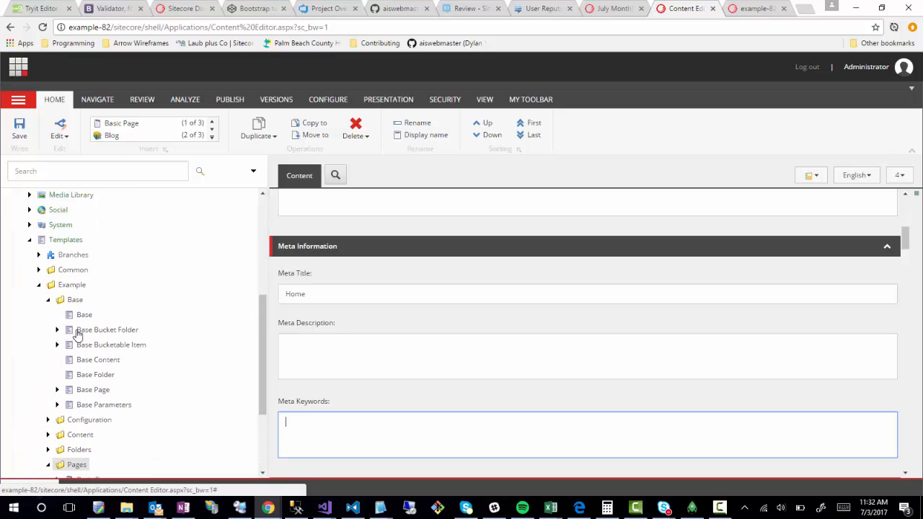
{"action": "left_click", "coordinate": [79, 394]}
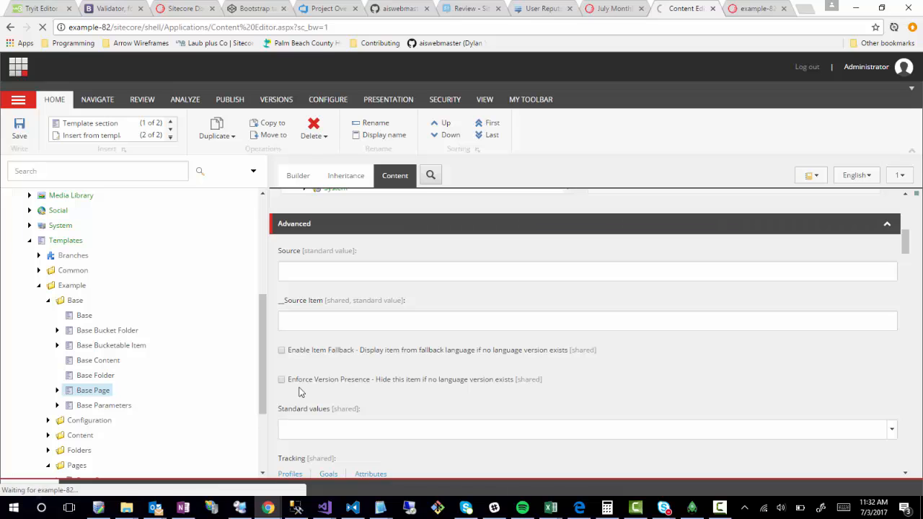
{"action": "left_click", "coordinate": [298, 177]}
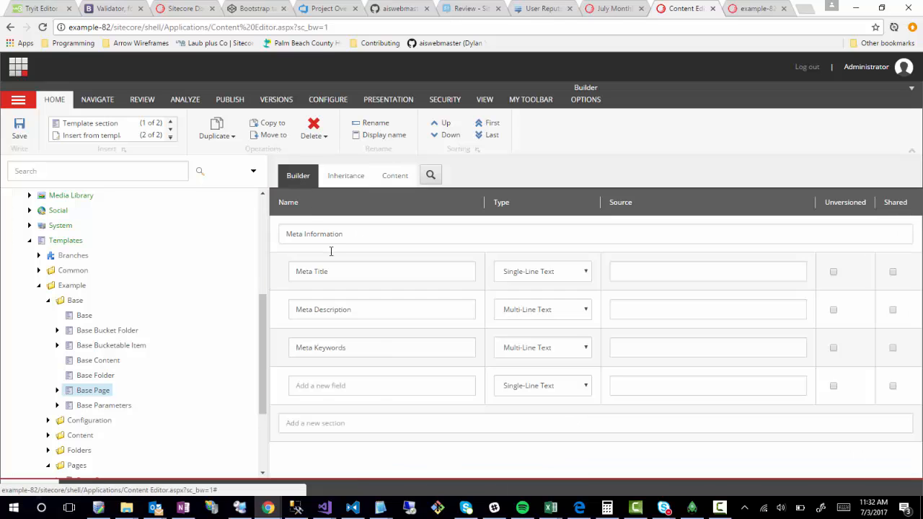
Step: Rename the template's fields to MetaTitle, MetaDescription and MetaKeywords without spaces, and save the template
{"action": "left_click", "coordinate": [315, 272]}
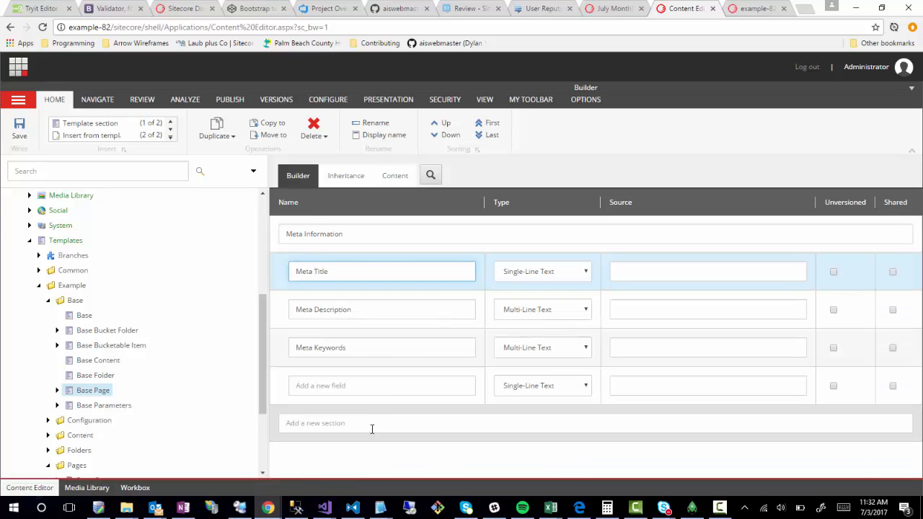
{"action": "key", "text": "BackSpace"}
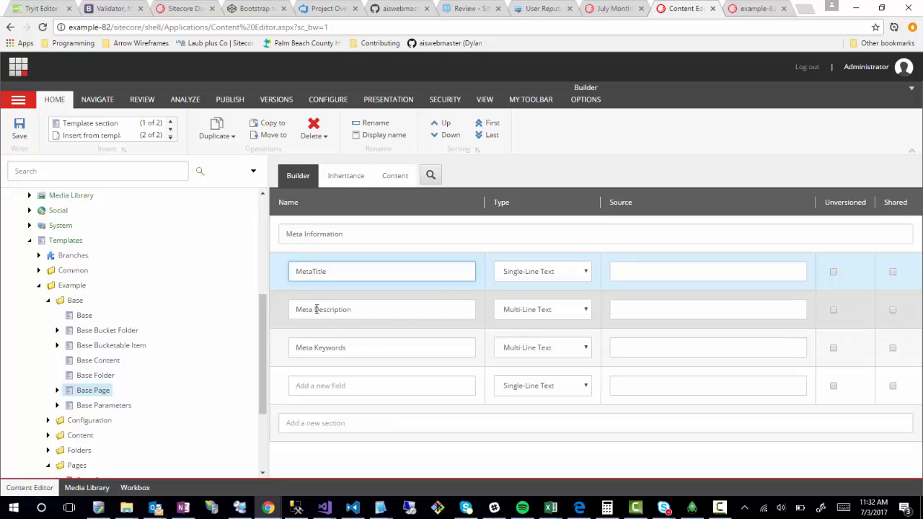
{"action": "left_click", "coordinate": [316, 309]}
{"action": "key", "text": "BackSpace"}
{"action": "left_click", "coordinate": [316, 348]}
{"action": "key", "text": "BackSpace"}
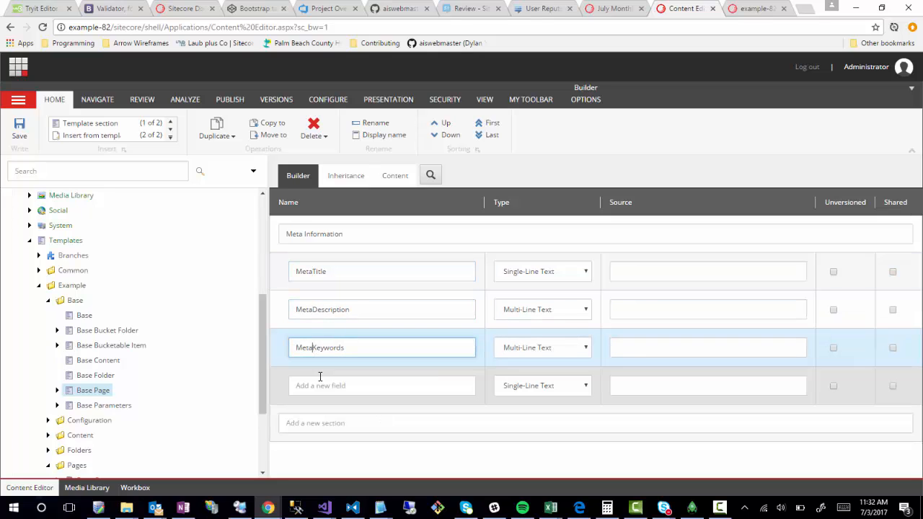
{"action": "key", "text": "ctrl+s"}
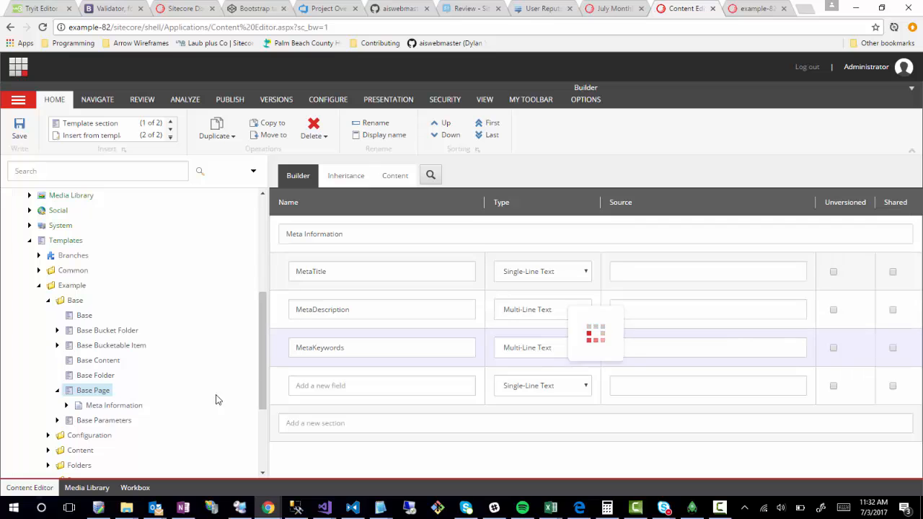
Step: Open the MetaTitle field item under Base Page/Meta Information and set its Title to "Meta Title"
{"action": "left_click", "coordinate": [66, 405]}
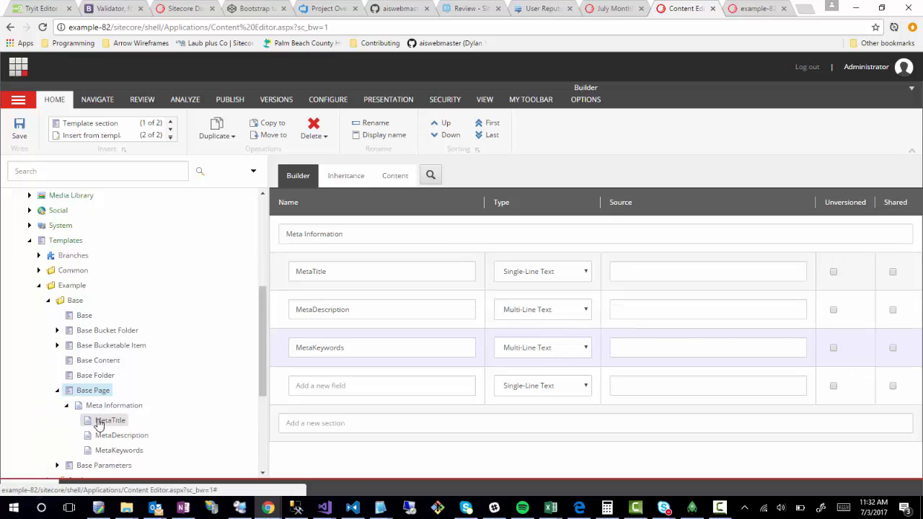
{"action": "left_click", "coordinate": [101, 421]}
{"action": "scroll", "coordinate": [346, 379], "scroll_direction": "down", "scroll_amount": 3}
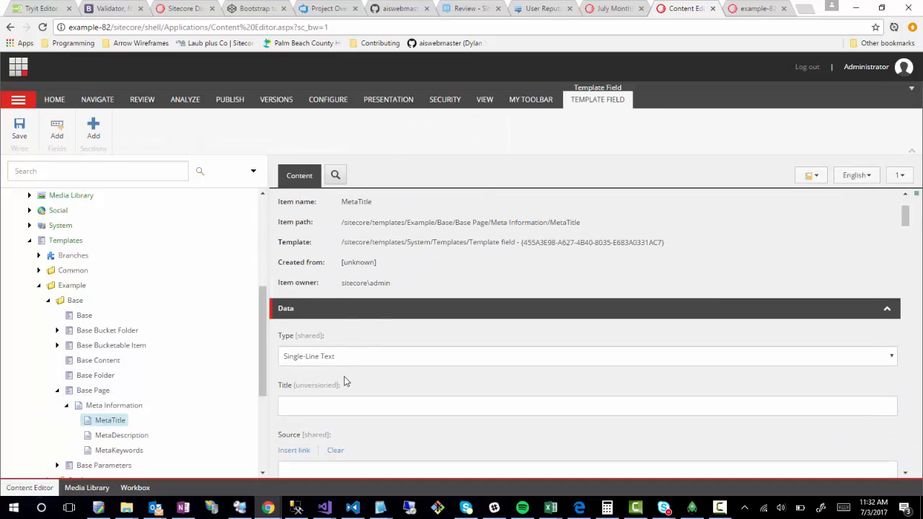
{"action": "left_click", "coordinate": [300, 403]}
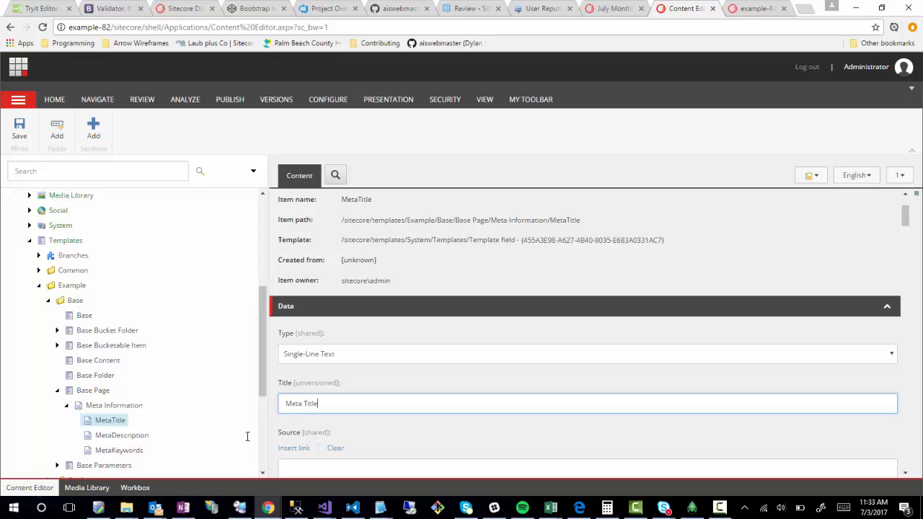
{"action": "type", "text": "Meta Title"}
Step: Set the Title of the MetaDescription field item to "Meta Description" and that of MetaKeywords to "Meta Keywords"
{"action": "left_click", "coordinate": [120, 436]}
{"action": "left_click", "coordinate": [315, 402]}
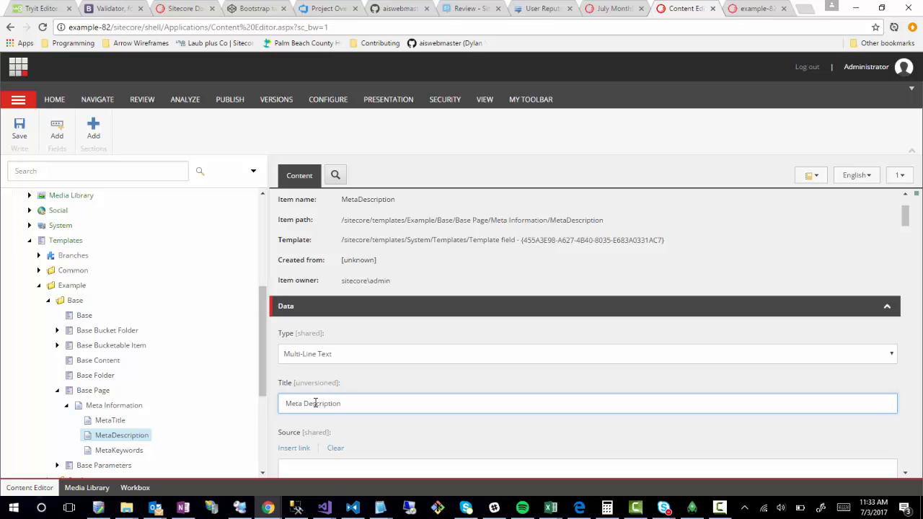
{"action": "left_click", "coordinate": [123, 436]}
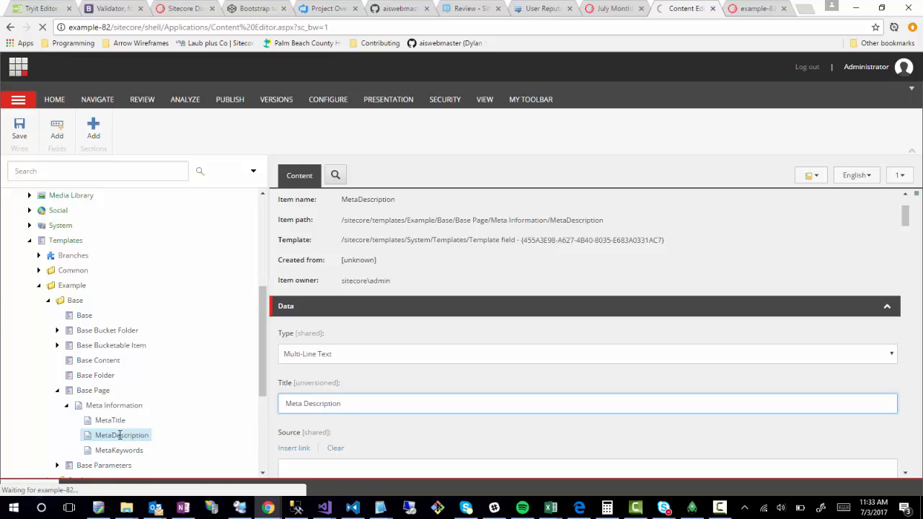
{"action": "left_click", "coordinate": [333, 403]}
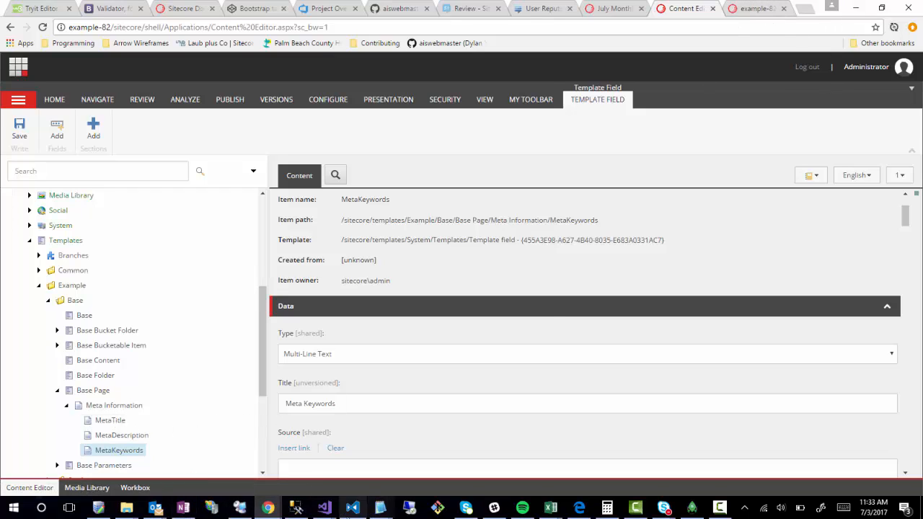
Step: Switch back to IBasePage.cs in Visual Studio and add a SitecoreField attribute above the MetaDescription property
{"action": "mouse_move", "coordinate": [324, 508]}
{"action": "left_click", "coordinate": [272, 461]}
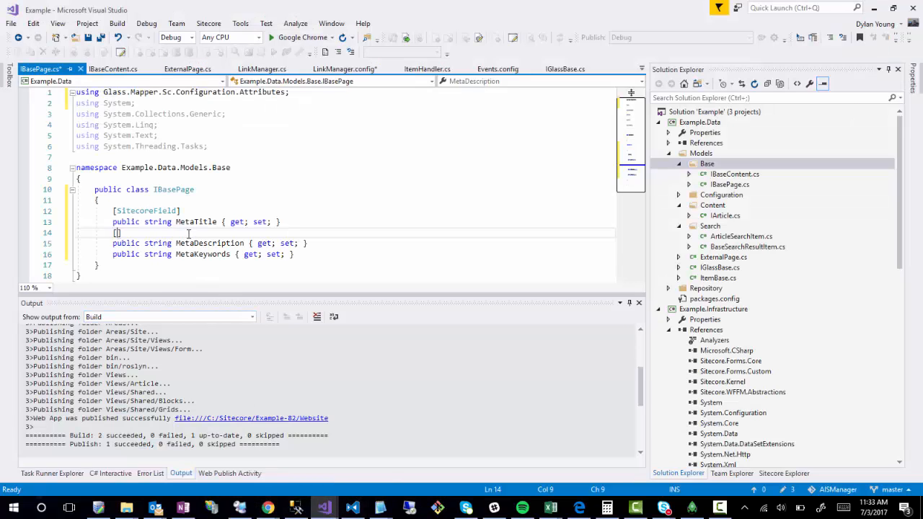
{"action": "type", "text": "SitecoreF"}
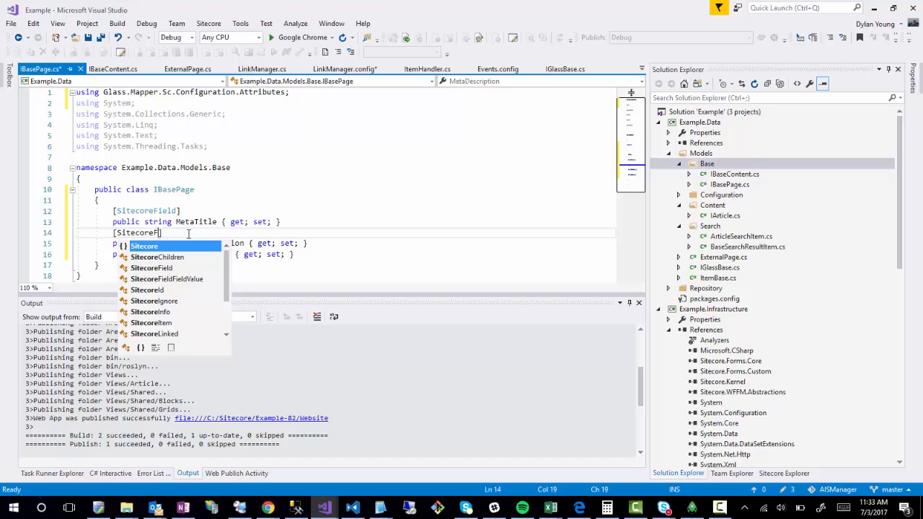
{"action": "type", "text": "ield"}
{"action": "left_click", "coordinate": [185, 190]}
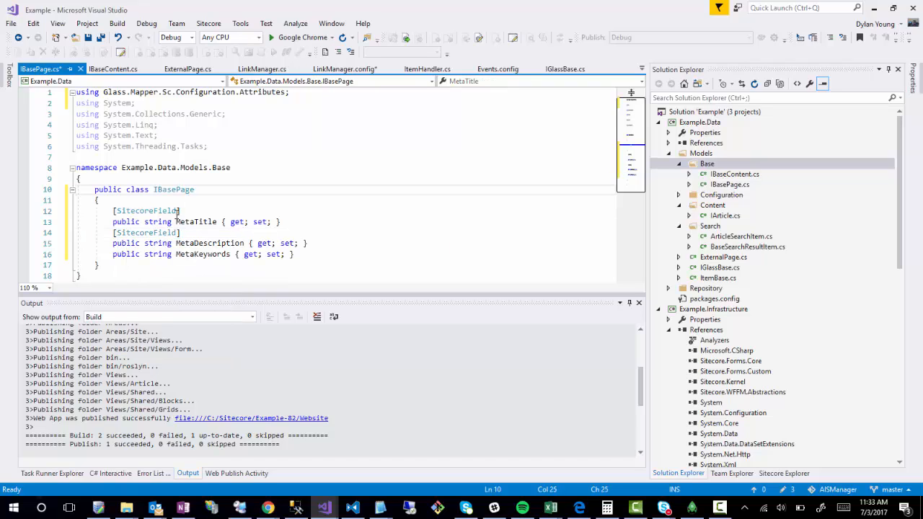
Step: Add a SitecoreField attribute above the MetaKeywords property in IBasePage.cs and save the file
{"action": "left_click", "coordinate": [311, 243]}
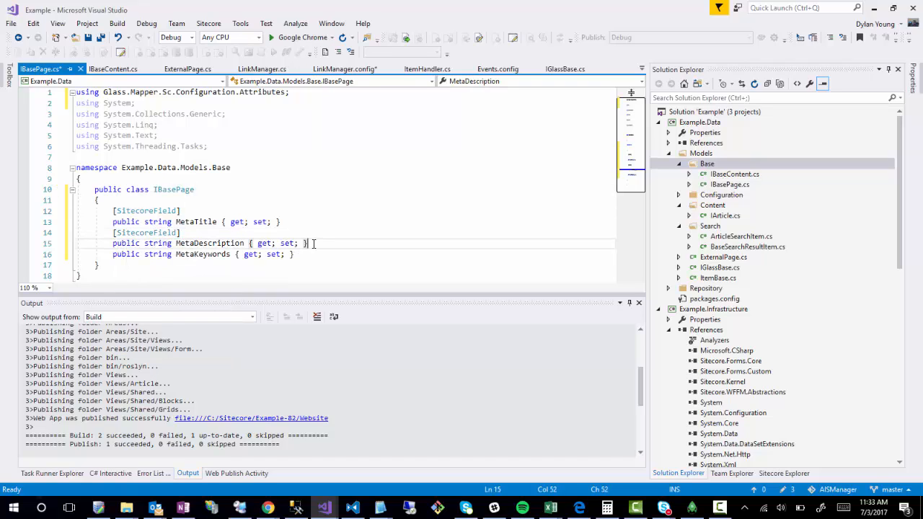
{"action": "key", "text": "Return"}
{"action": "type", "text": "[Site"}
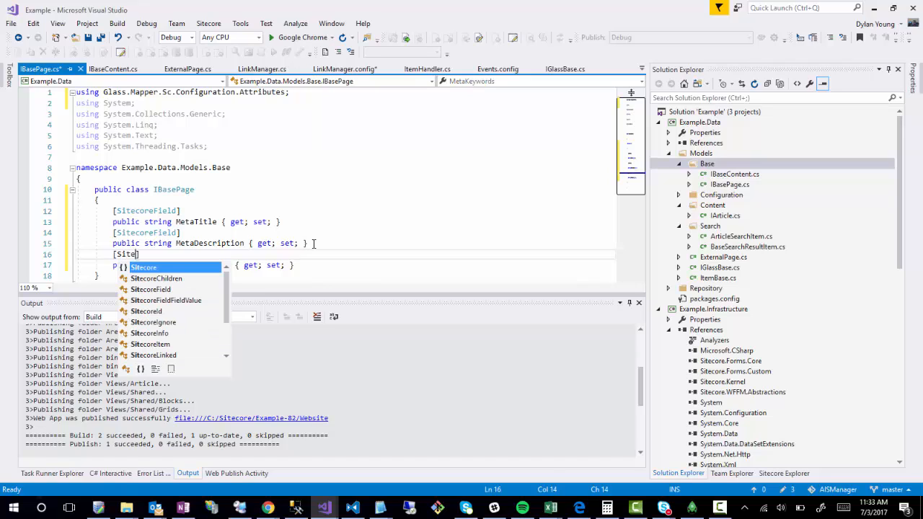
{"action": "type", "text": "core"}
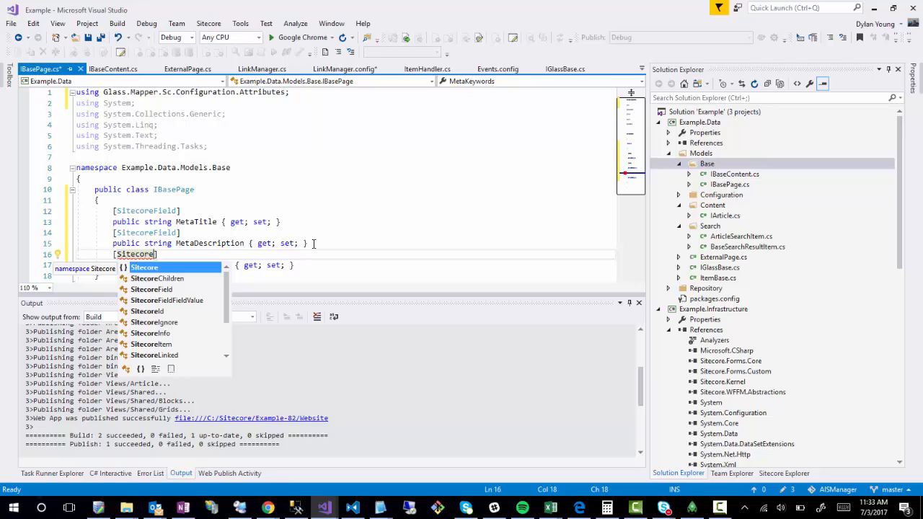
{"action": "type", "text": "Field("}
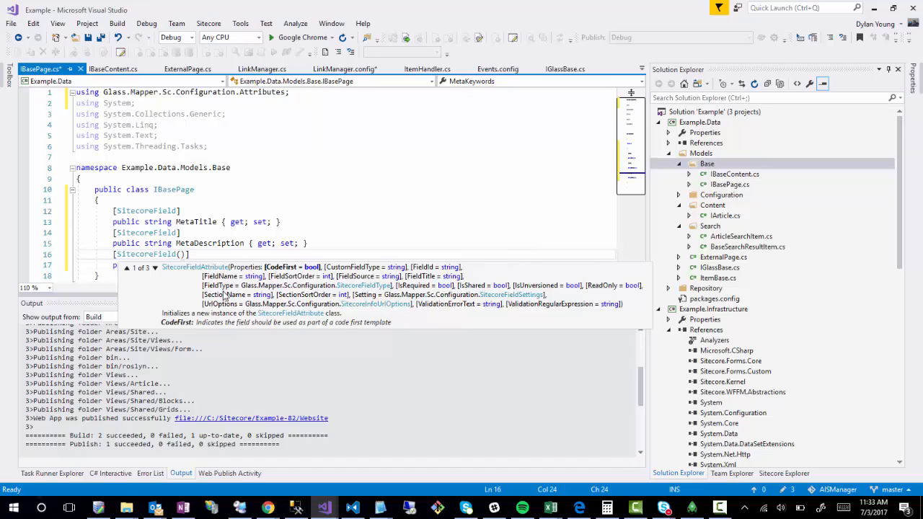
{"action": "key", "text": "Escape"}
{"action": "key", "text": "BackSpace"}
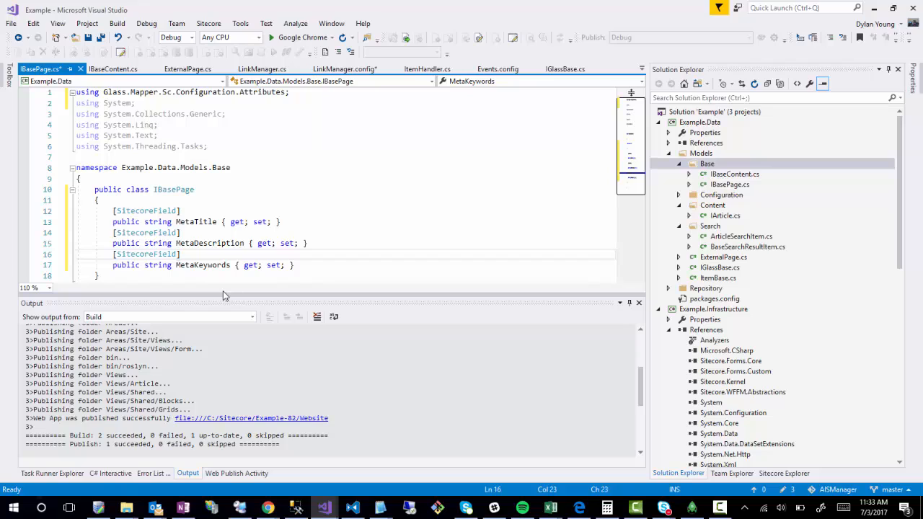
{"action": "key", "text": "ctrl+s"}
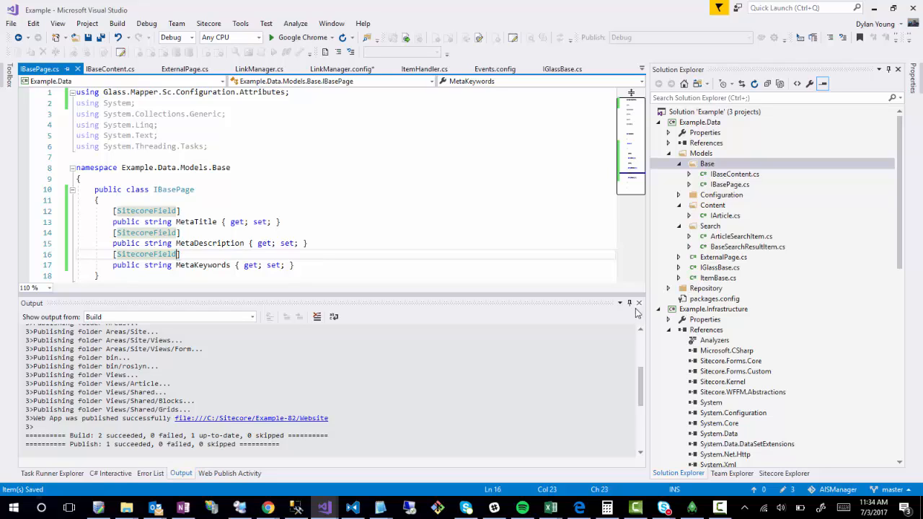
Step: Open IArticle.cs, add IBasePage between IBaseContent and IGlassBase in the IArticle inheritance list, and save
{"action": "double_click", "coordinate": [727, 217]}
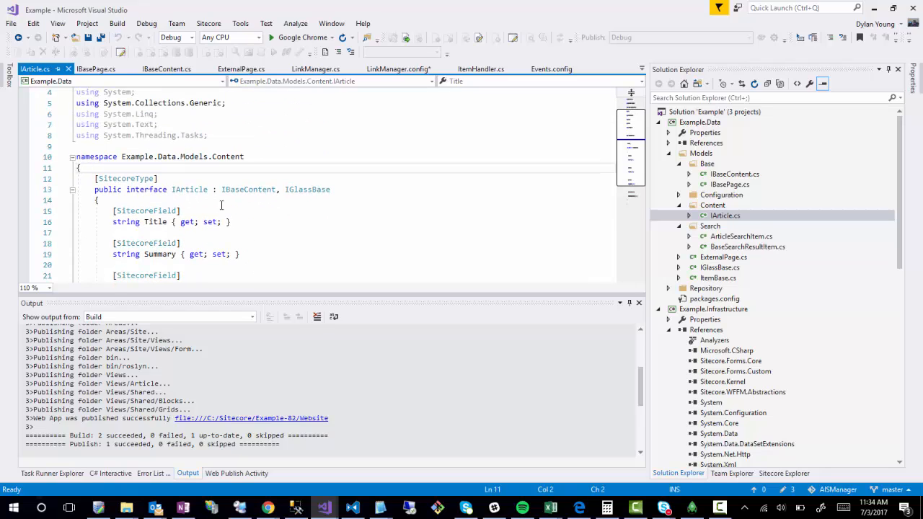
{"action": "left_click", "coordinate": [277, 192]}
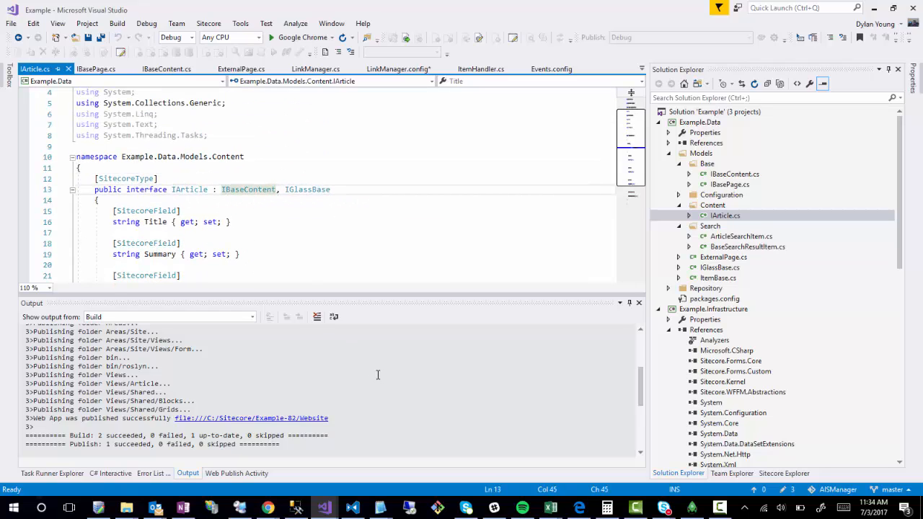
{"action": "type", "text": ", IBasePa"}
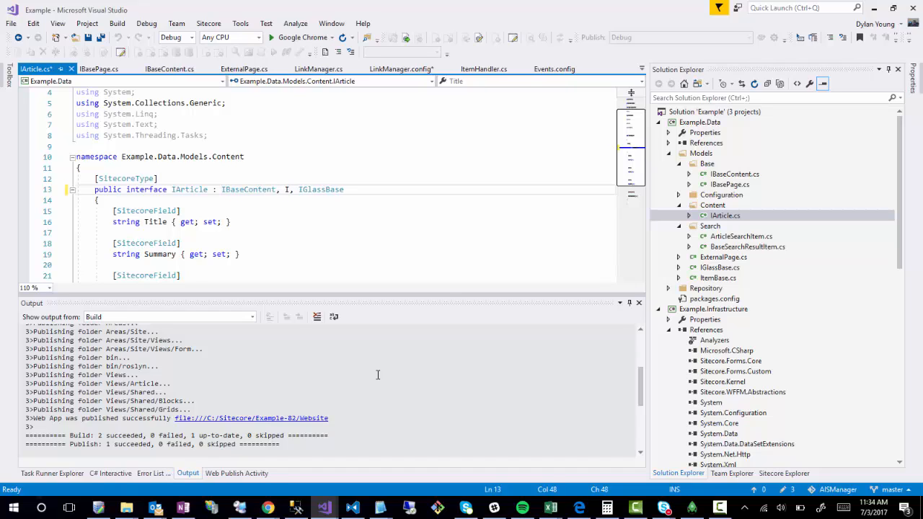
{"action": "type", "text": "ge"}
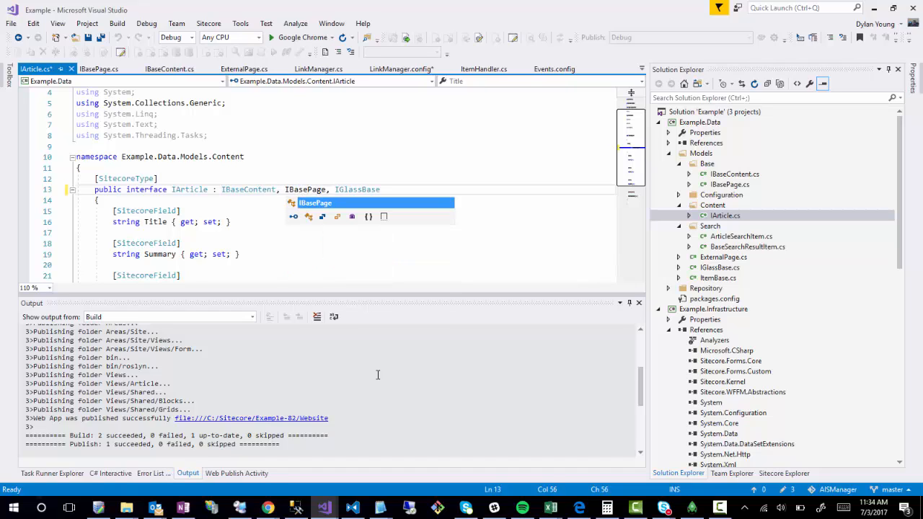
{"action": "left_click", "coordinate": [253, 266]}
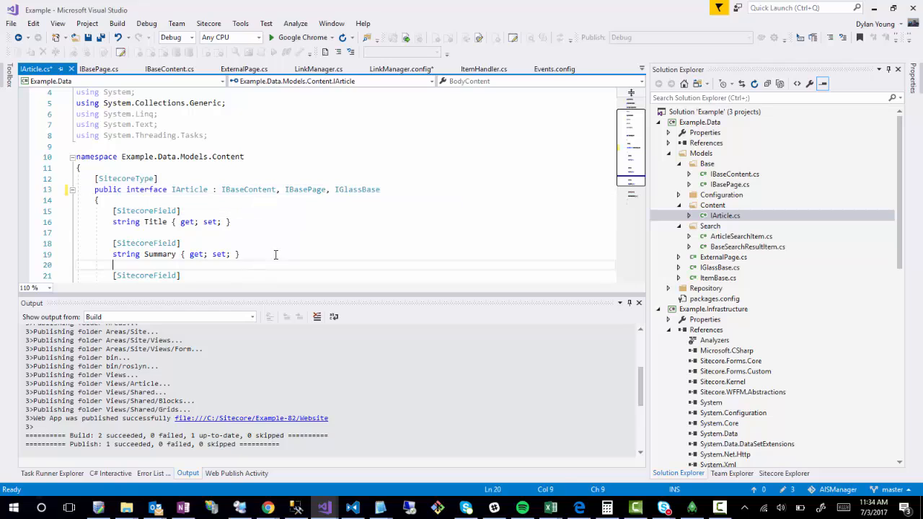
{"action": "key", "text": "ctrl+s"}
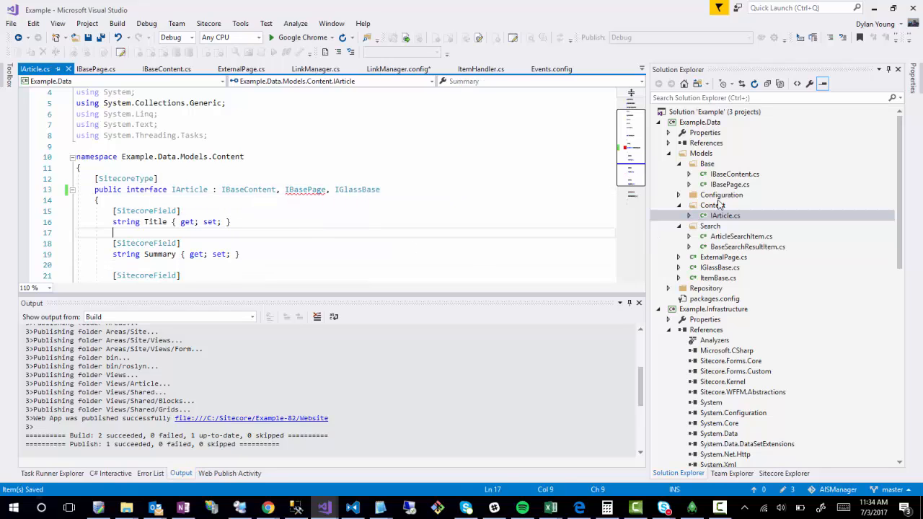
Step: Reopen IBasePage.cs and change the IBasePage declaration from a class to an interface
{"action": "left_click", "coordinate": [729, 187]}
{"action": "double_click", "coordinate": [729, 186]}
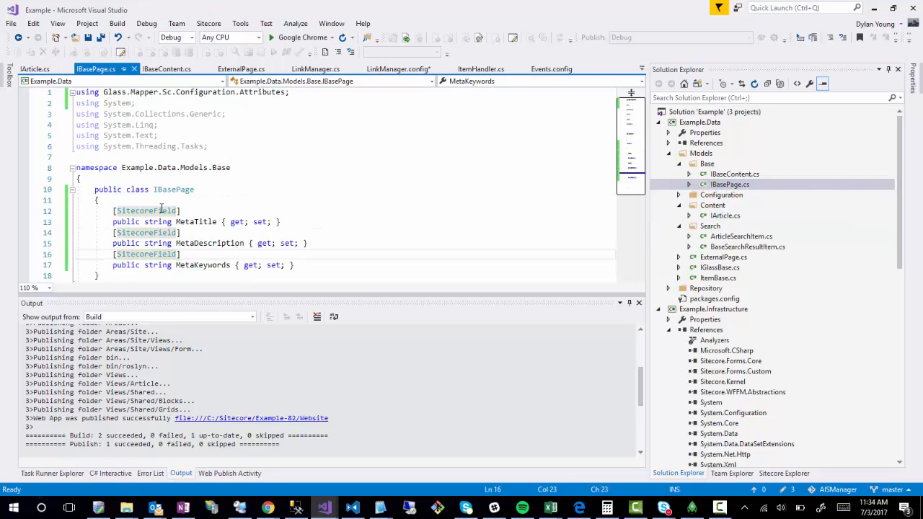
{"action": "double_click", "coordinate": [140, 191]}
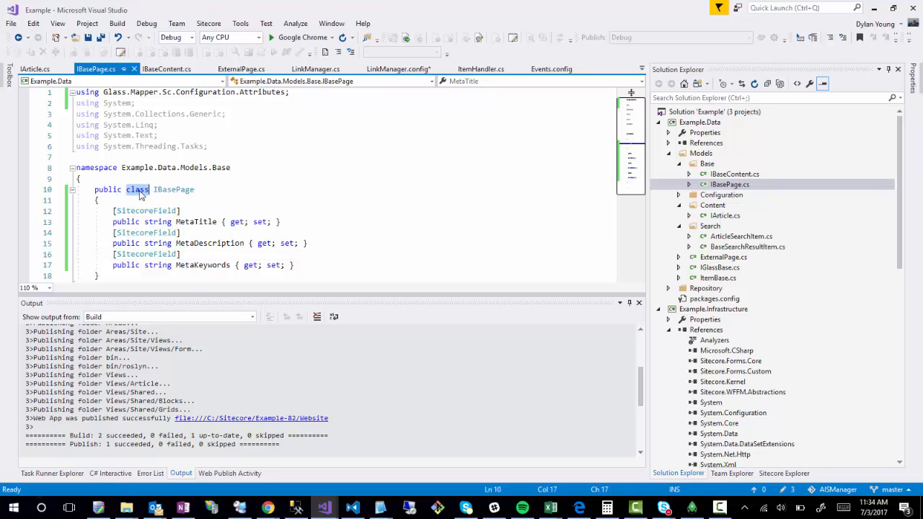
{"action": "type", "text": "interface"}
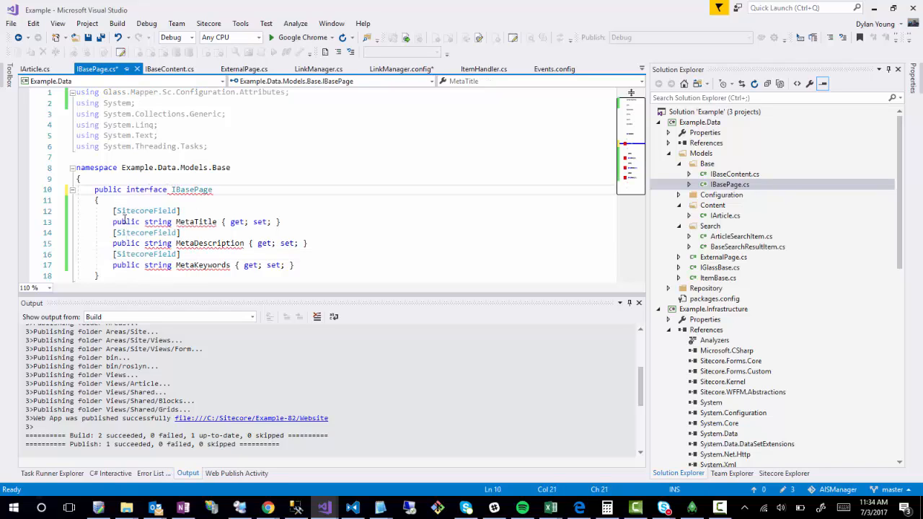
Step: Remove the public modifier from the MetaTitle, MetaDescription and MetaKeywords properties, then save and close IBasePage.cs
{"action": "double_click", "coordinate": [126, 221]}
{"action": "key", "text": "Delete"}
{"action": "key", "text": "Delete"}
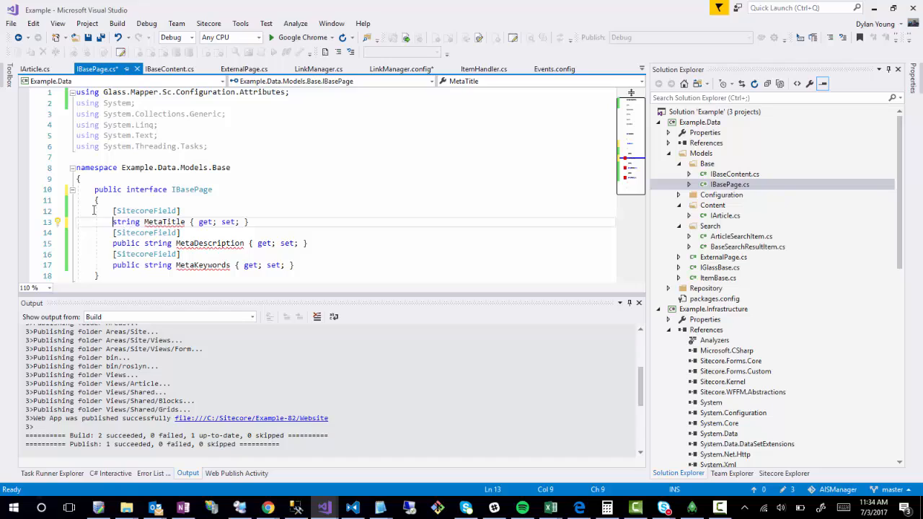
{"action": "double_click", "coordinate": [128, 244]}
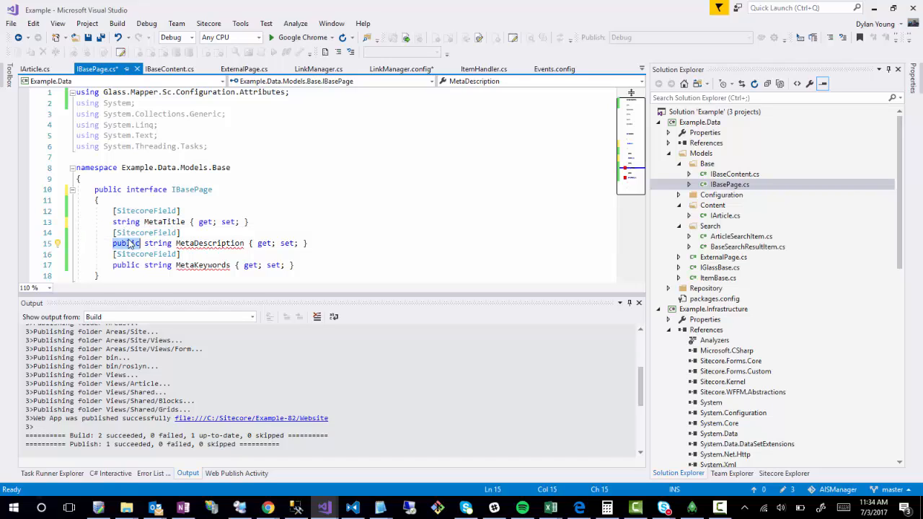
{"action": "key", "text": "Delete"}
{"action": "key", "text": "Delete"}
{"action": "double_click", "coordinate": [127, 265]}
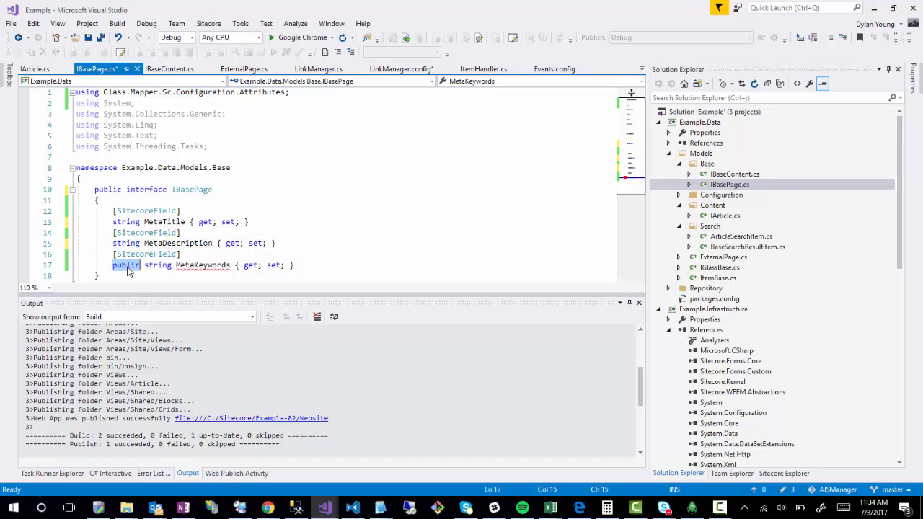
{"action": "key", "text": "Delete"}
{"action": "key", "text": "Delete"}
{"action": "key", "text": "ctrl+s"}
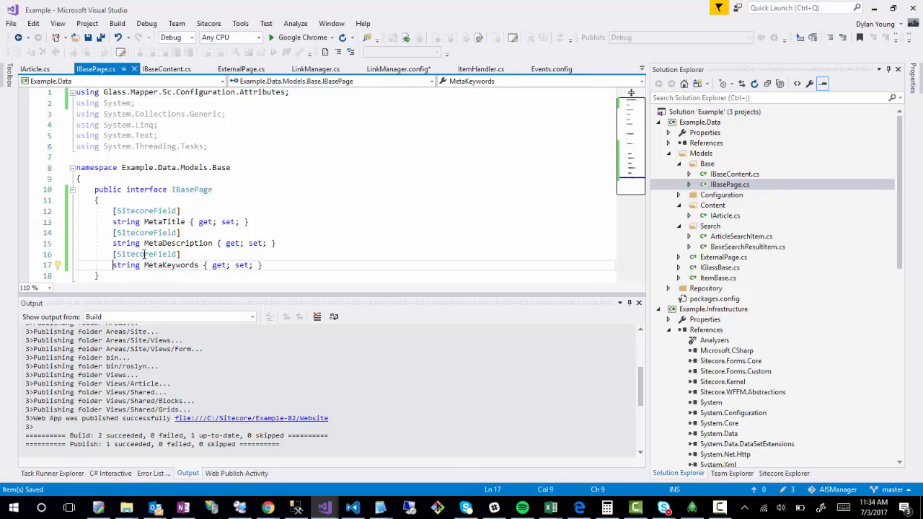
{"action": "left_click", "coordinate": [134, 68]}
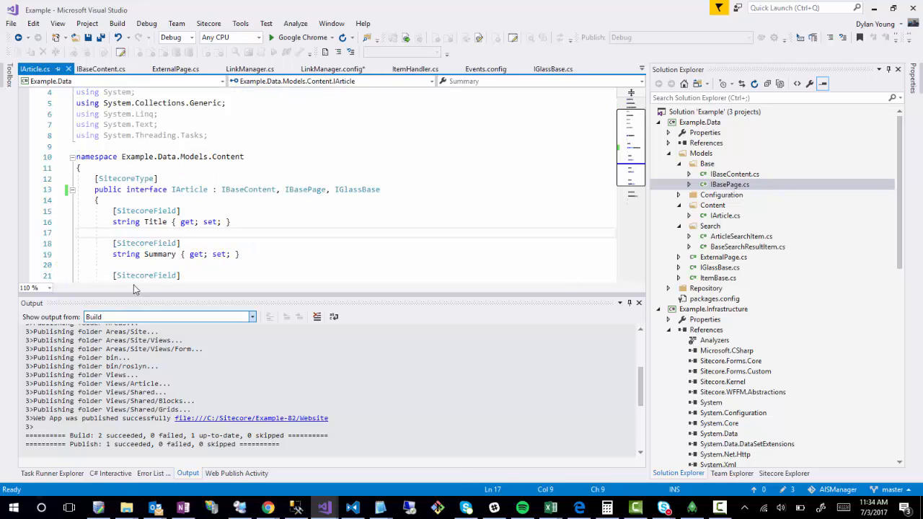
Step: Switch to the Sitecore Content Editor in Chrome and show the item content of the Article template under Templates/Example/Content
{"action": "mouse_move", "coordinate": [356, 188]}
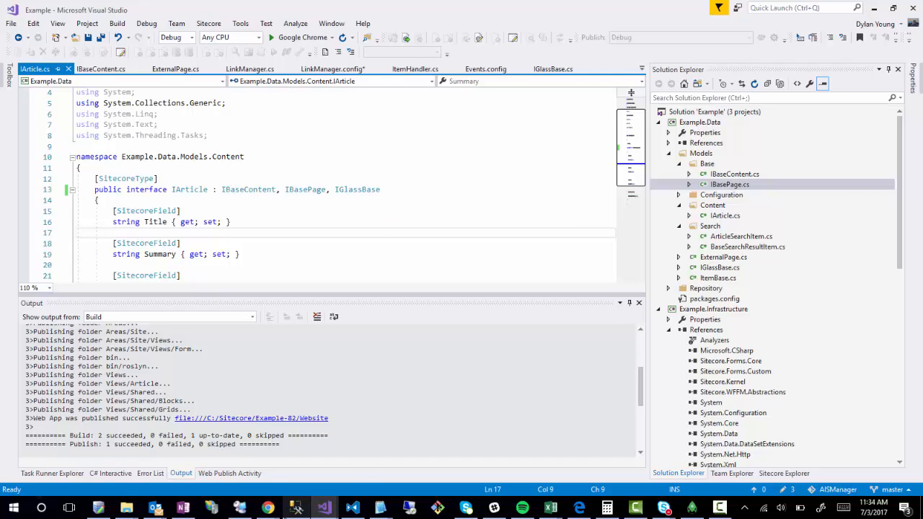
{"action": "mouse_move", "coordinate": [267, 508]}
{"action": "left_click", "coordinate": [284, 460]}
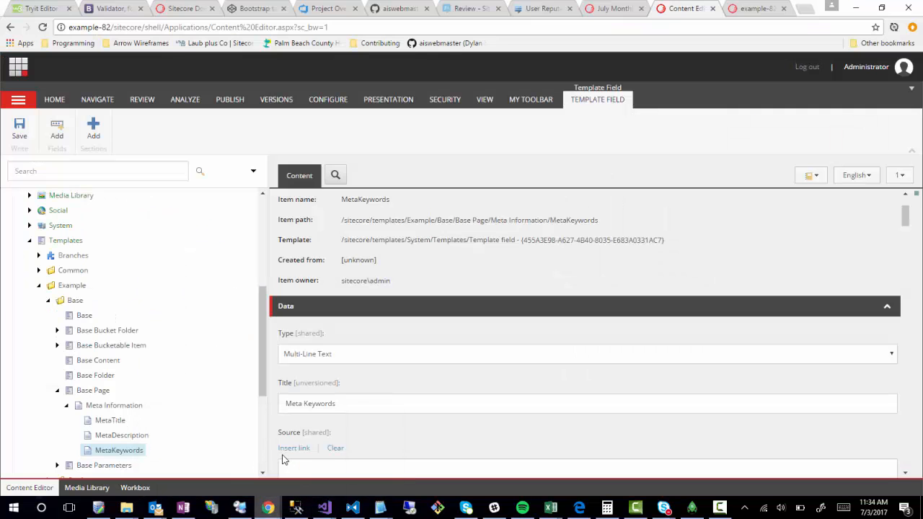
{"action": "scroll", "coordinate": [81, 420], "scroll_direction": "down", "scroll_amount": 3}
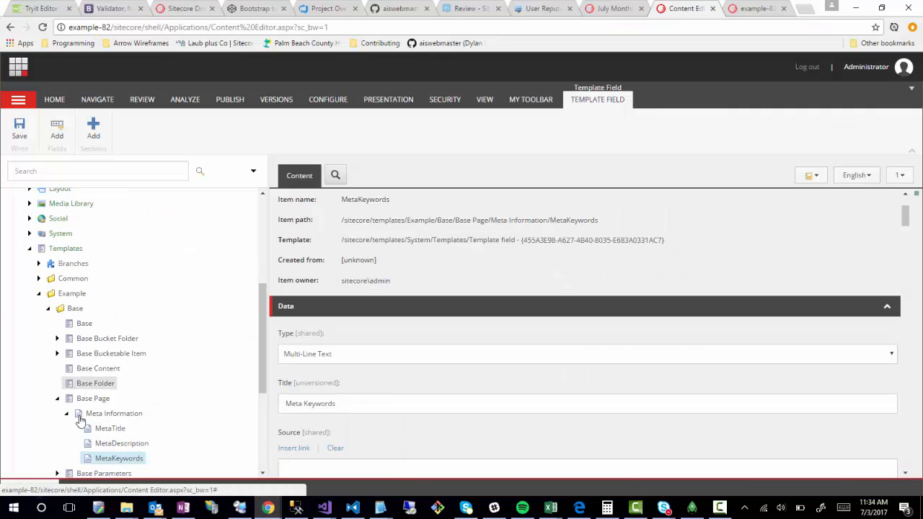
{"action": "scroll", "coordinate": [48, 415], "scroll_direction": "down", "scroll_amount": 3}
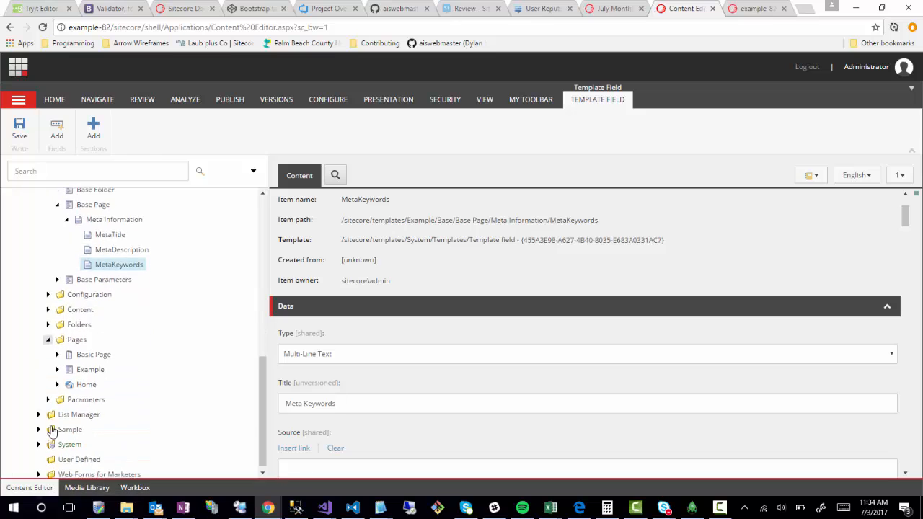
{"action": "left_click", "coordinate": [48, 308]}
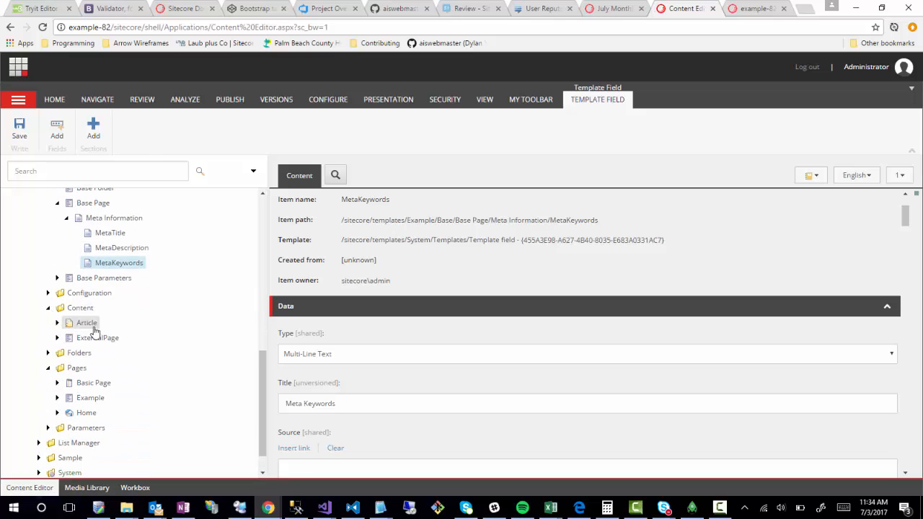
{"action": "left_click", "coordinate": [91, 326]}
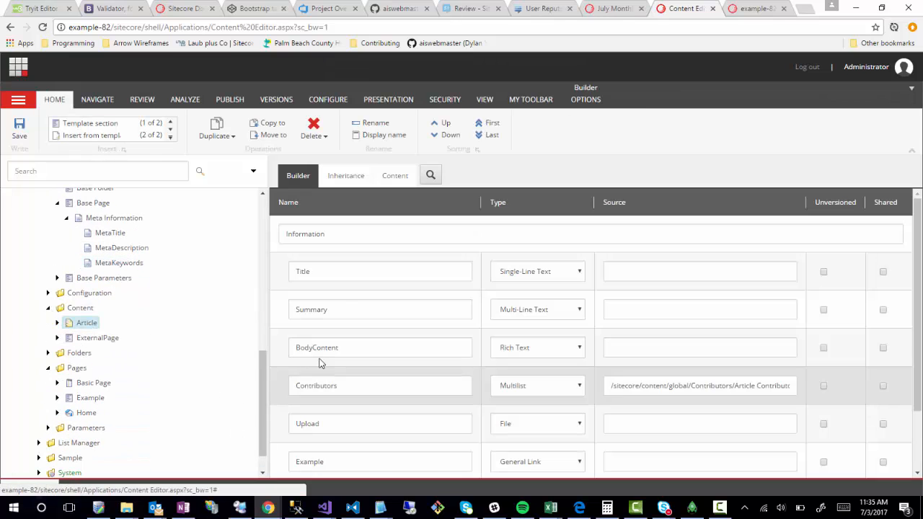
{"action": "left_click", "coordinate": [386, 180]}
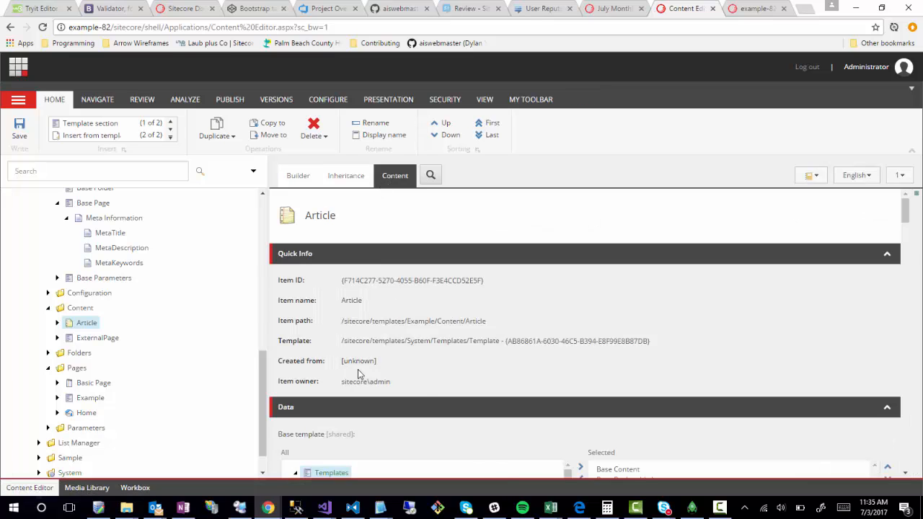
Step: Add Example/Base/Base Page to the Article template's base templates, save the item, and switch back to Visual Studio
{"action": "scroll", "coordinate": [492, 390], "scroll_direction": "down", "scroll_amount": 2}
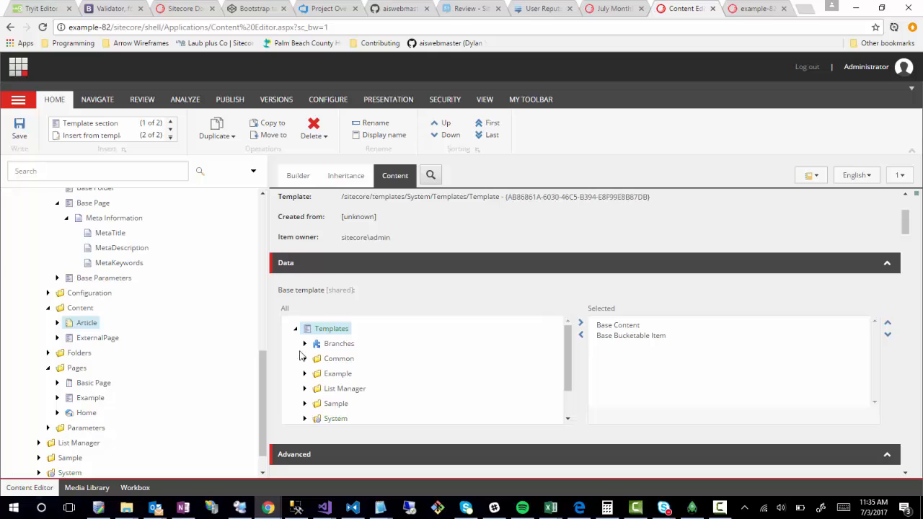
{"action": "scroll", "coordinate": [305, 389], "scroll_direction": "down", "scroll_amount": 1}
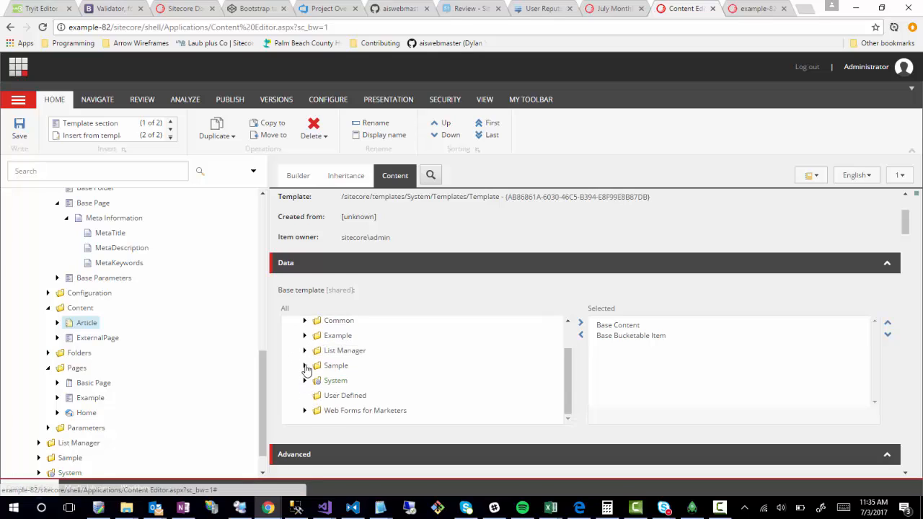
{"action": "left_click", "coordinate": [306, 337]}
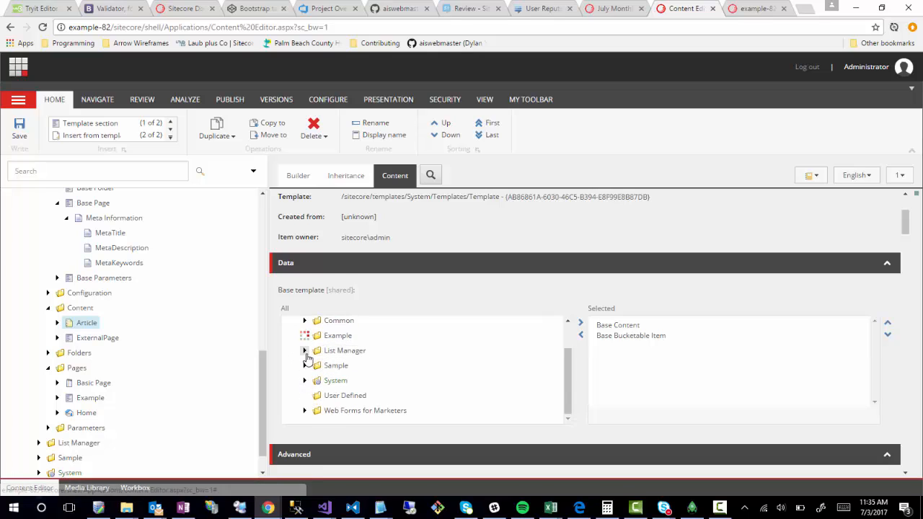
{"action": "left_click", "coordinate": [313, 351]}
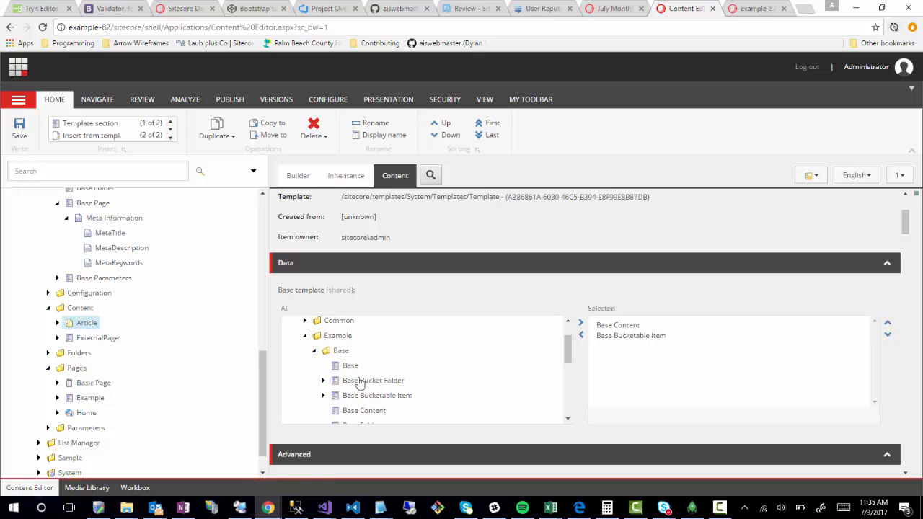
{"action": "scroll", "coordinate": [376, 400], "scroll_direction": "down", "scroll_amount": 2}
{"action": "double_click", "coordinate": [361, 382]}
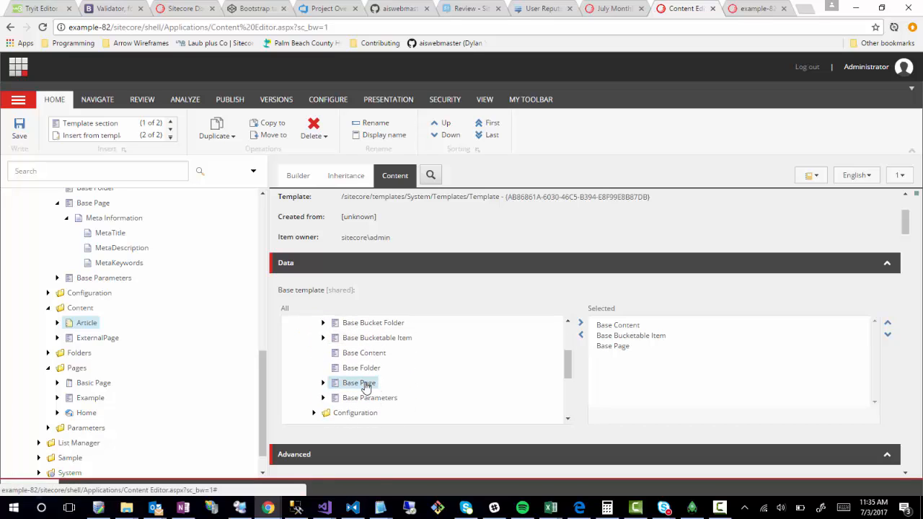
{"action": "left_click", "coordinate": [21, 129]}
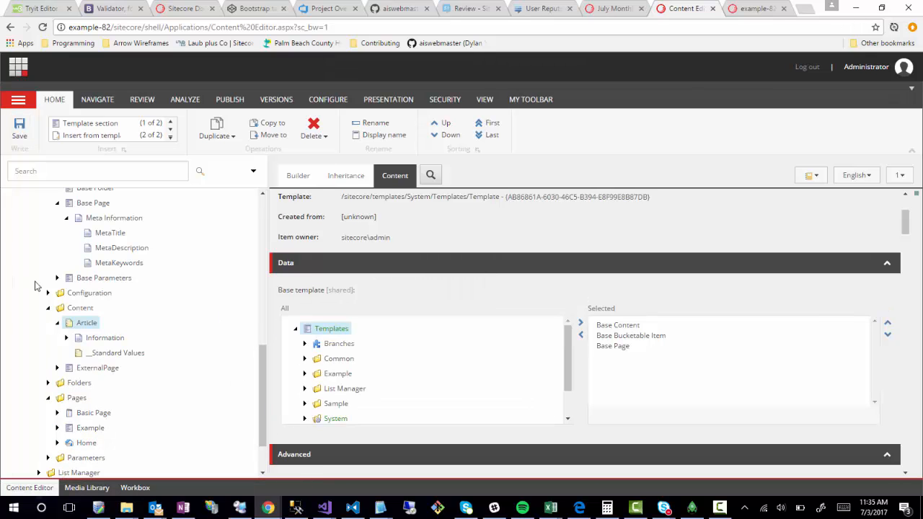
{"action": "scroll", "coordinate": [101, 432], "scroll_direction": "up", "scroll_amount": 10}
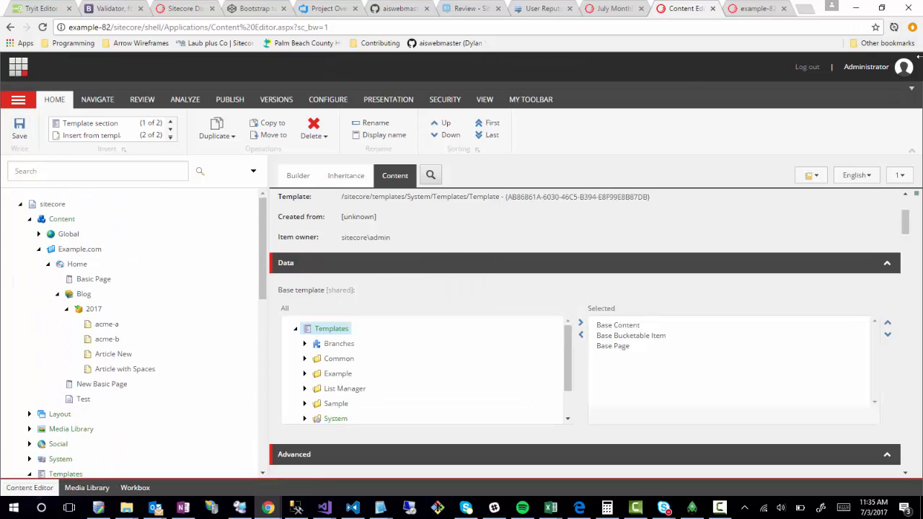
{"action": "left_click", "coordinate": [852, 8]}
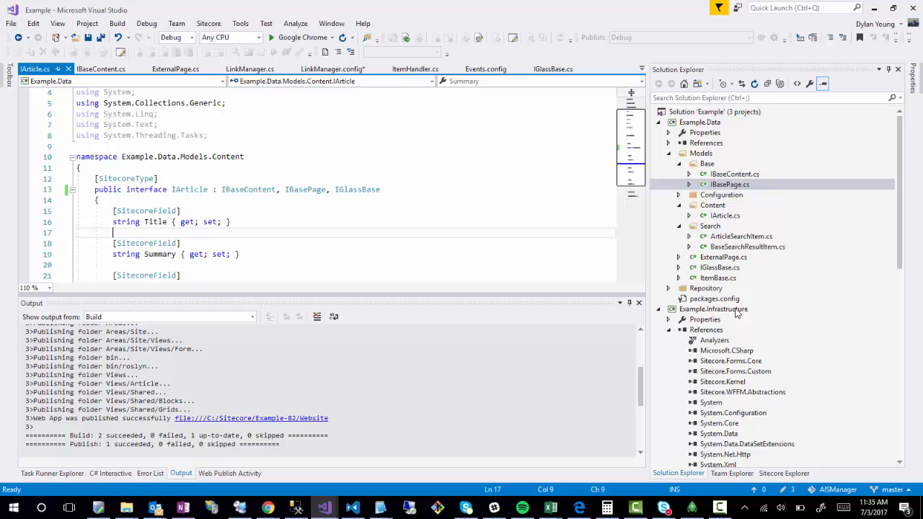
Step: Add a new class file named PageController.cs to the Controllers folder of the Example.Web project
{"action": "scroll", "coordinate": [738, 312], "scroll_direction": "down", "scroll_amount": 8}
{"action": "scroll", "coordinate": [737, 312], "scroll_direction": "down", "scroll_amount": 6}
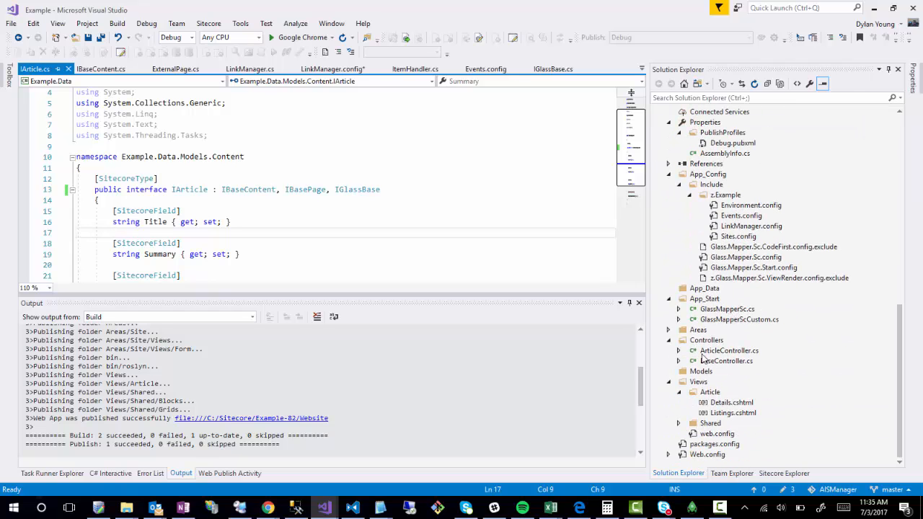
{"action": "right_click", "coordinate": [705, 340]}
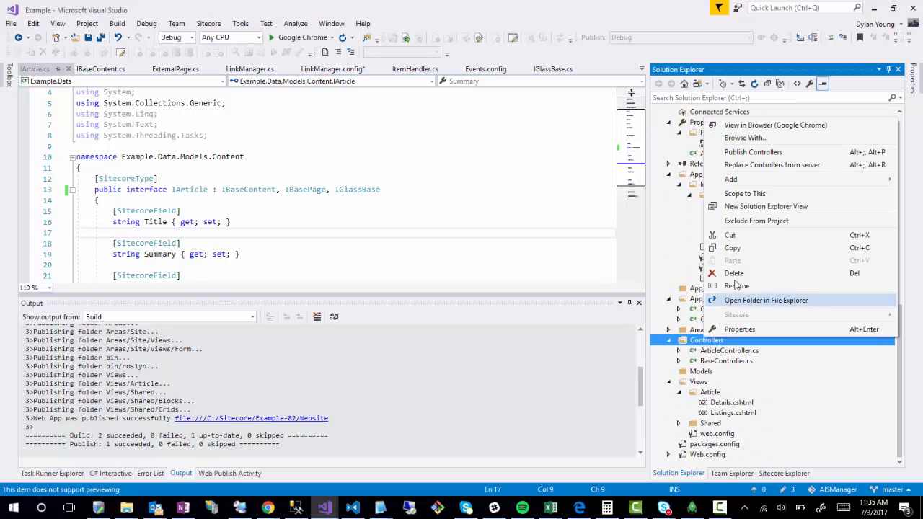
{"action": "mouse_move", "coordinate": [748, 181]}
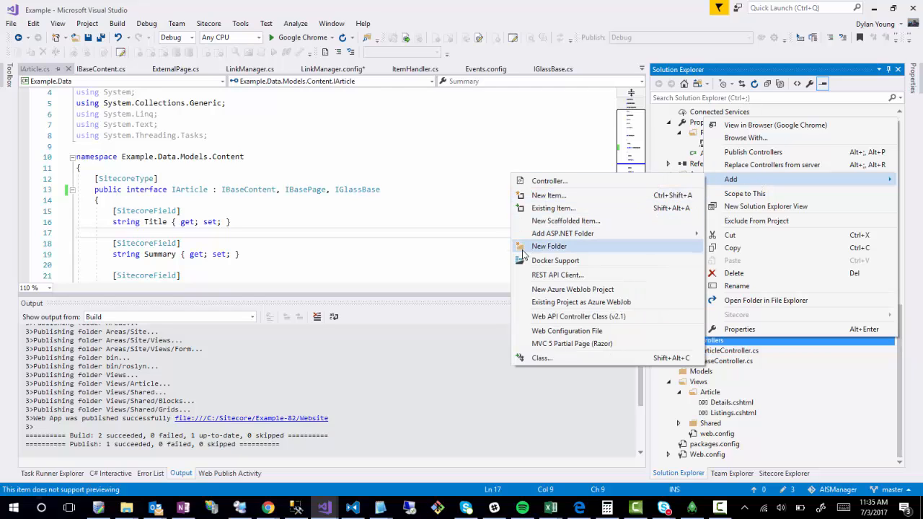
{"action": "left_click", "coordinate": [564, 360]}
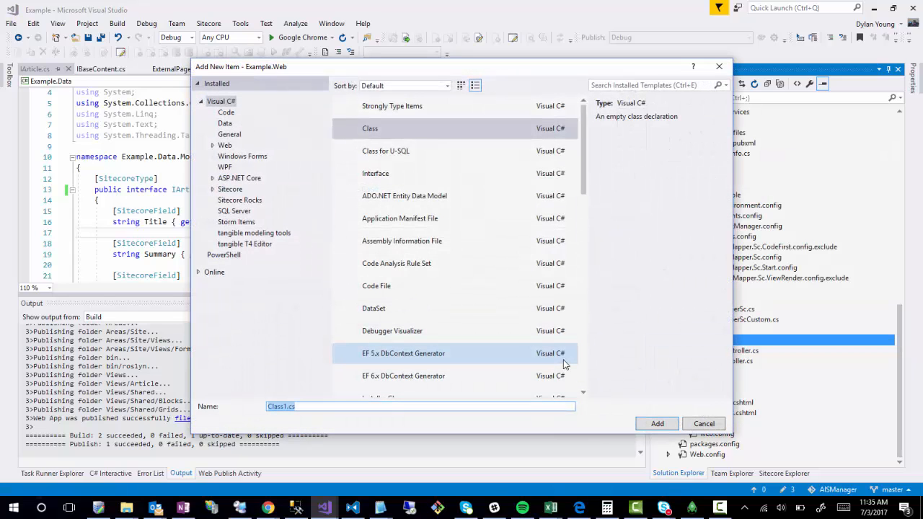
{"action": "type", "text": "Pag"}
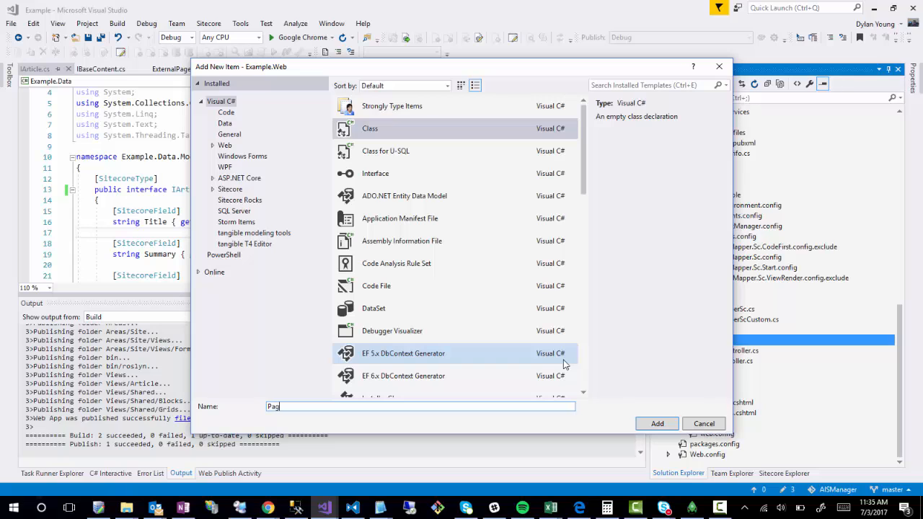
{"action": "type", "text": "eController.cs"}
{"action": "key", "text": "Return"}
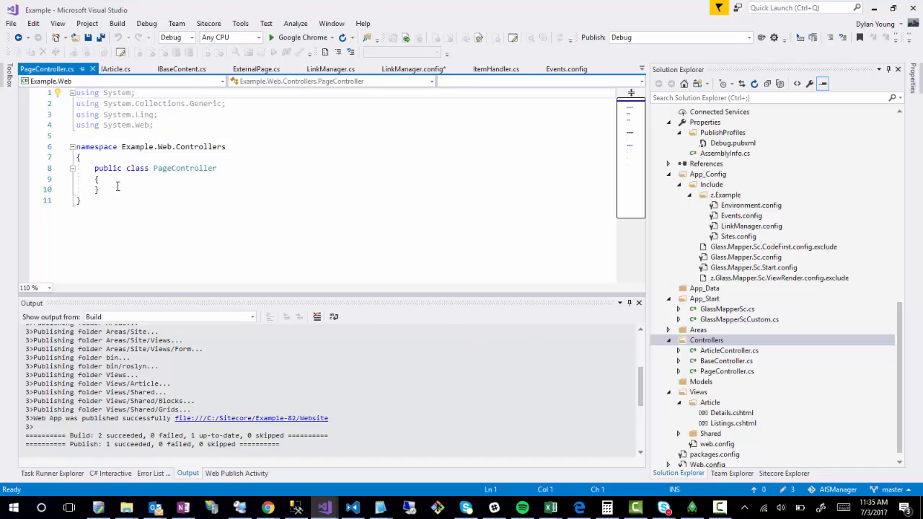
Step: Make the PageController class inherit from BaseController
{"action": "left_click", "coordinate": [228, 170]}
{"action": "type", "text": ": "}
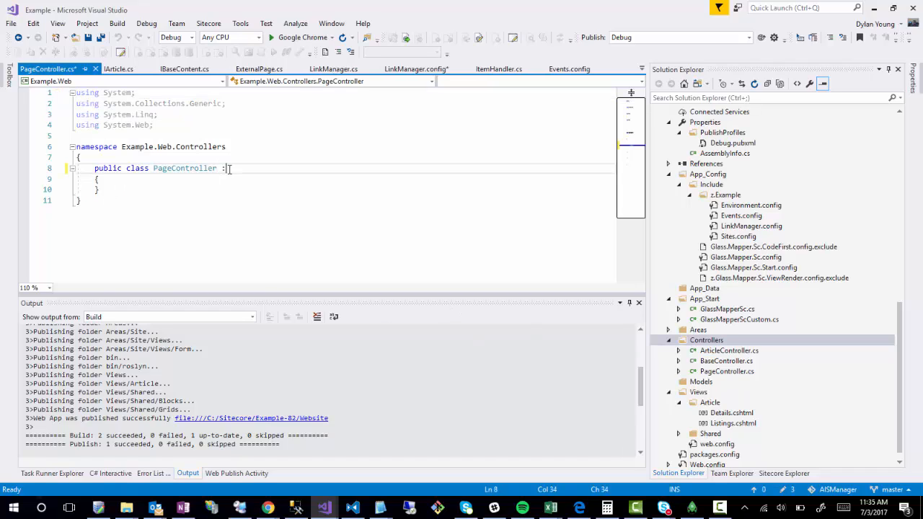
{"action": "type", "text": "BaseCon"}
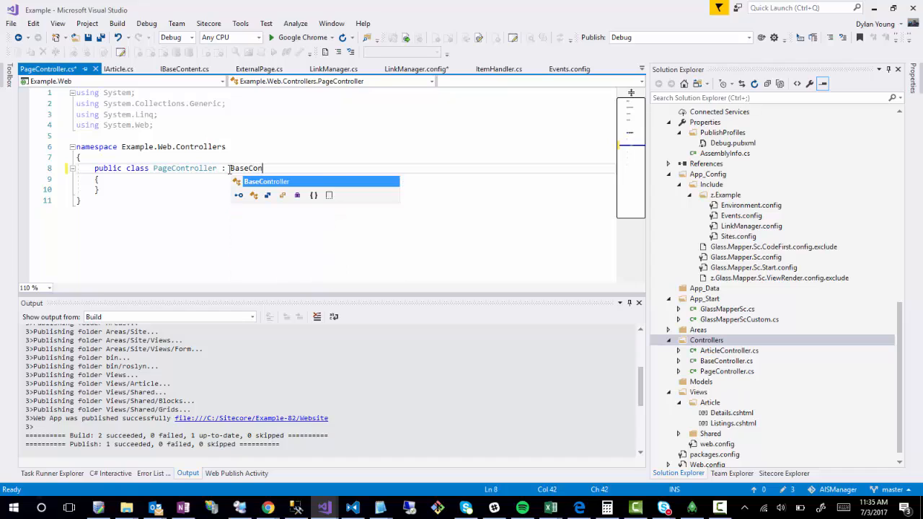
{"action": "key", "text": "Tab"}
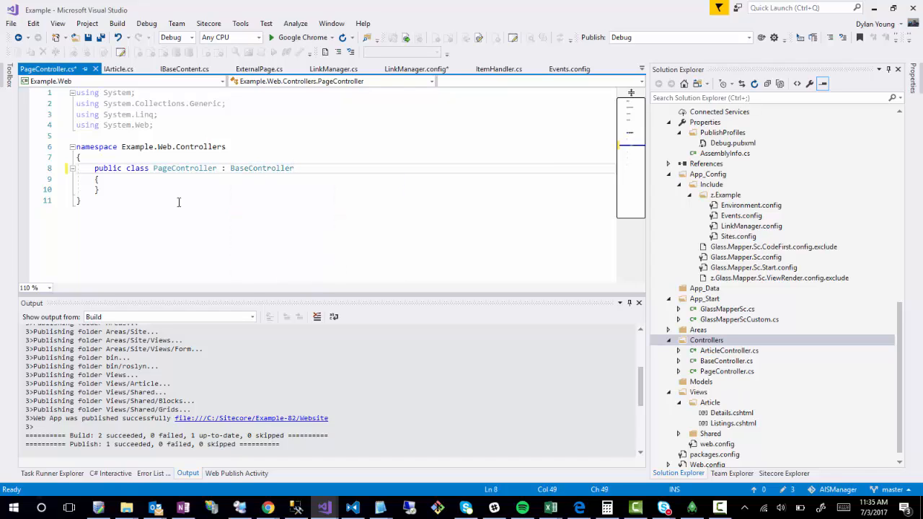
Step: Add an empty public ActionResult method MetaTags() to PageController and import the System.Web.Mvc namespace
{"action": "left_click", "coordinate": [123, 179]}
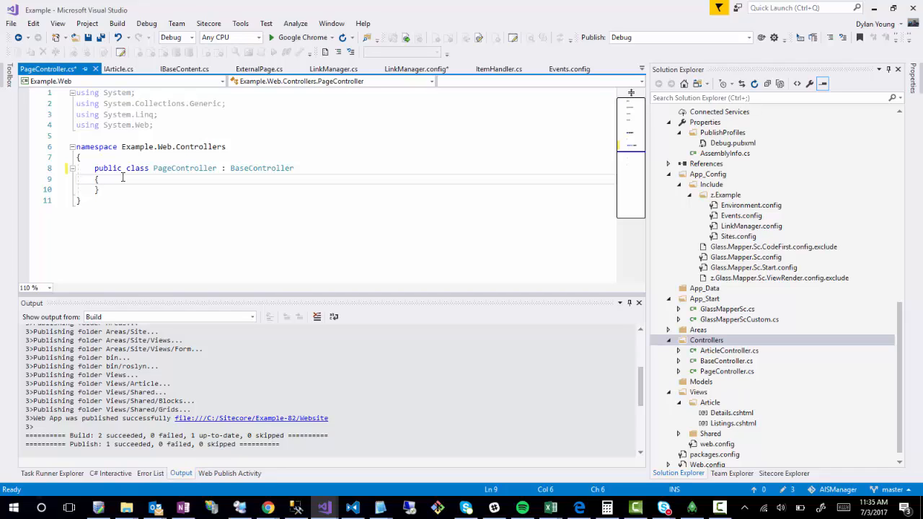
{"action": "key", "text": "Return"}
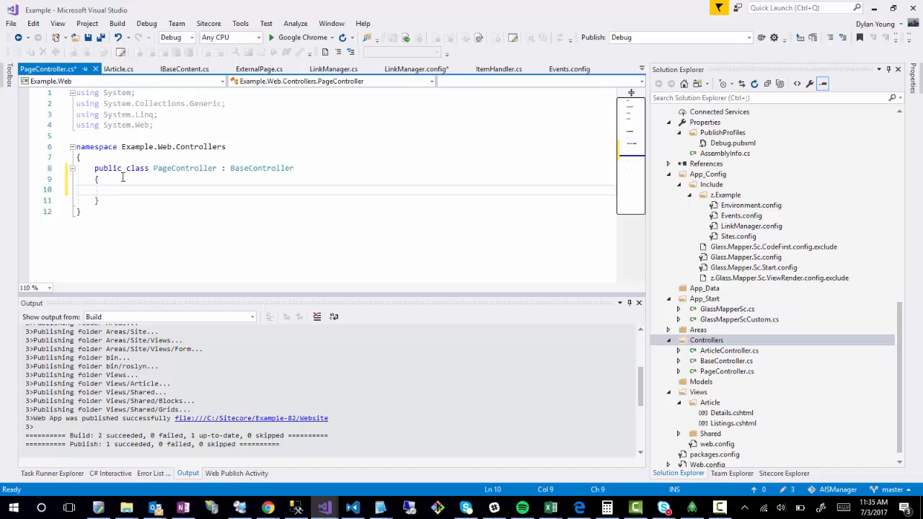
{"action": "type", "text": "public ActionResult"}
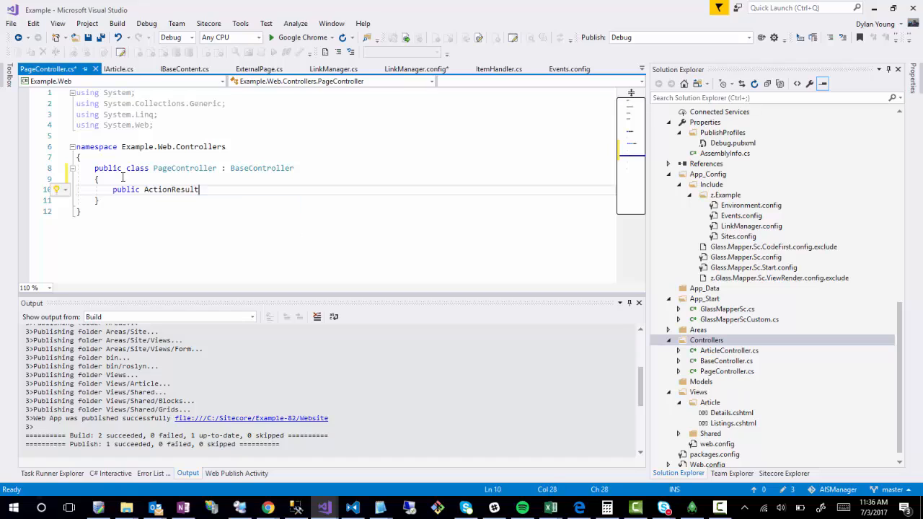
{"action": "key", "text": "ctrl+period"}
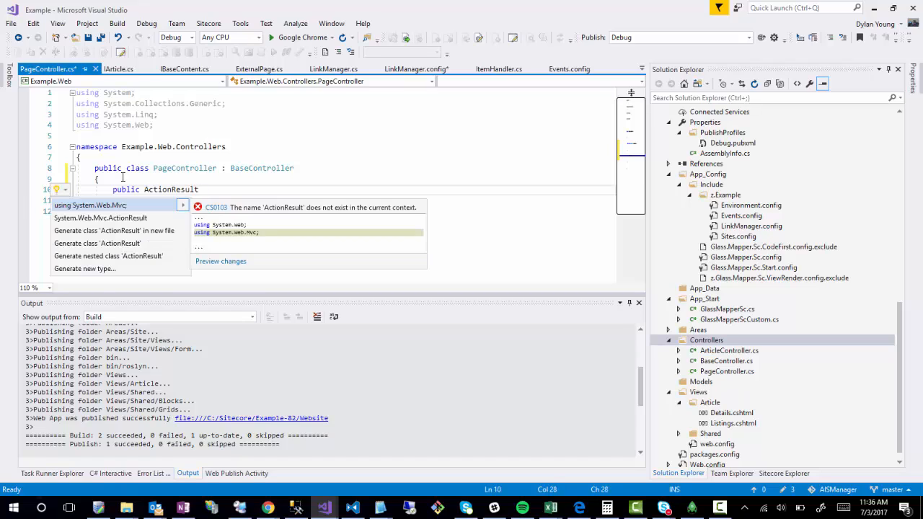
{"action": "key", "text": "Return"}
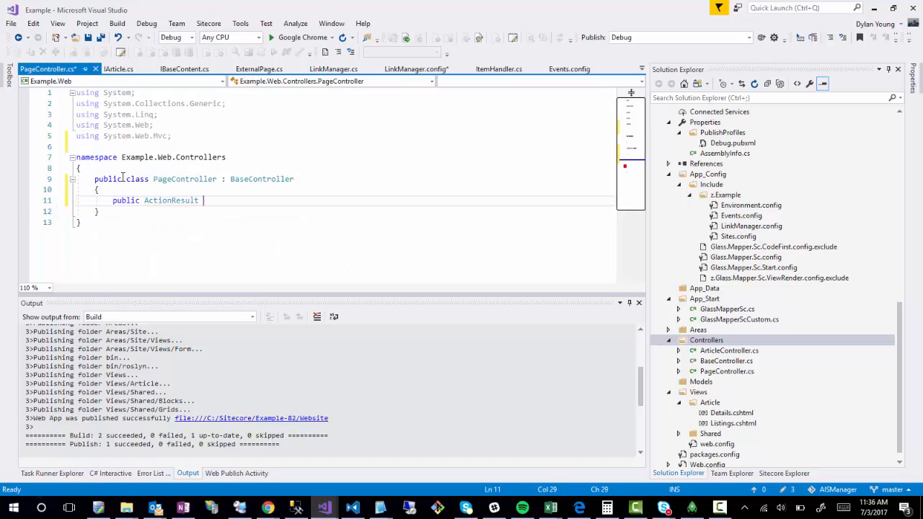
{"action": "type", "text": "MetaTags() {"}
{"action": "key", "text": "Return"}
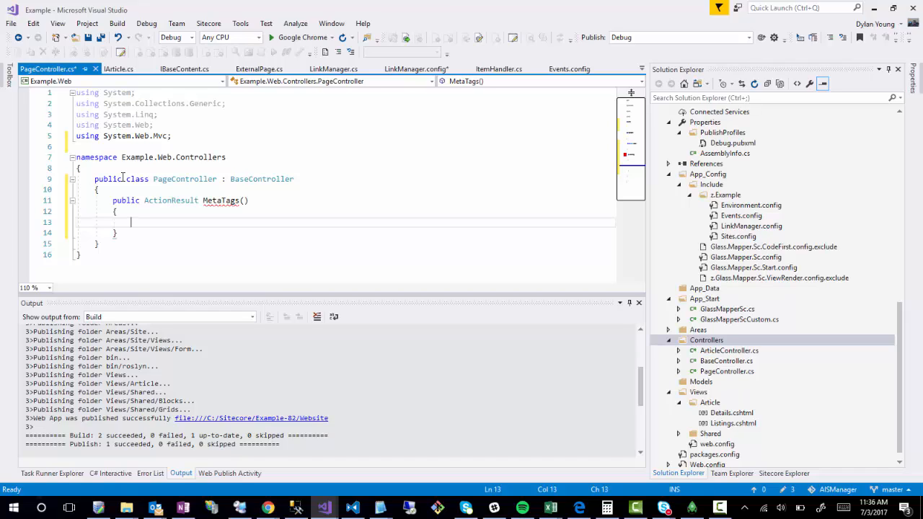
Step: In MetaTags, declare var contextItem = GetContextItem<IBasePage>(); and import the Example.Data.Models.Base namespace
{"action": "type", "text": "ar con"}
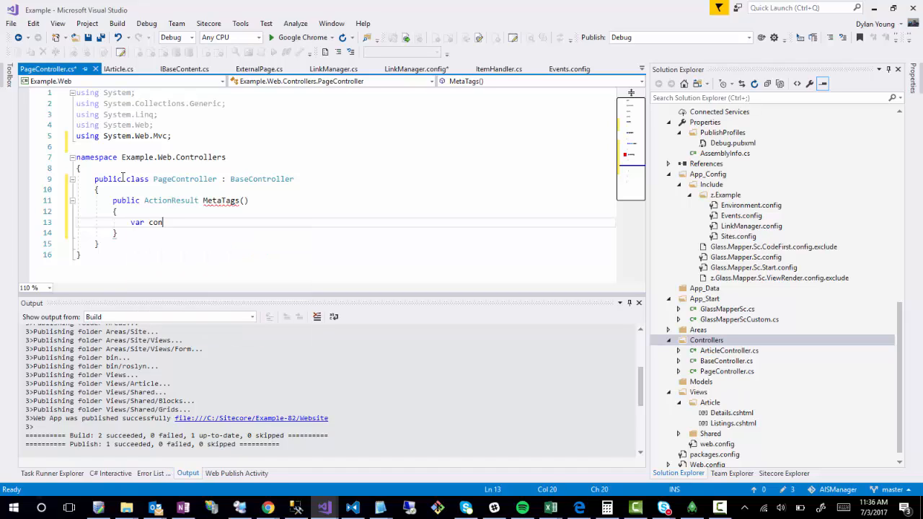
{"action": "type", "text": "textItem = GetC"}
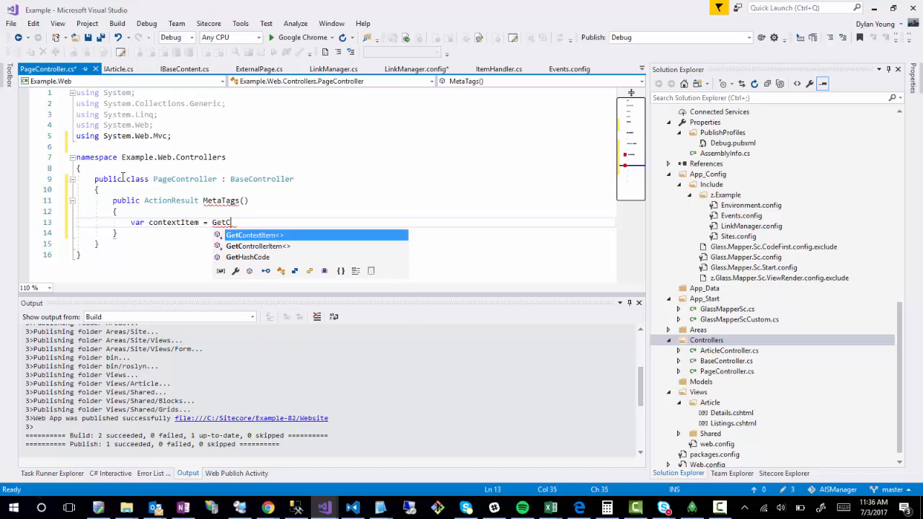
{"action": "type", "text": "ontextItem<"}
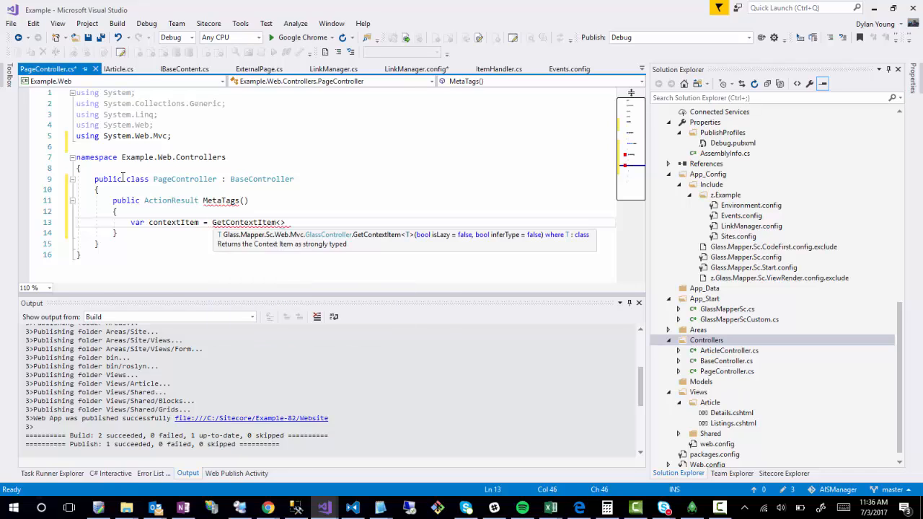
{"action": "type", "text": "IBase"}
{"action": "type", "text": "Page"}
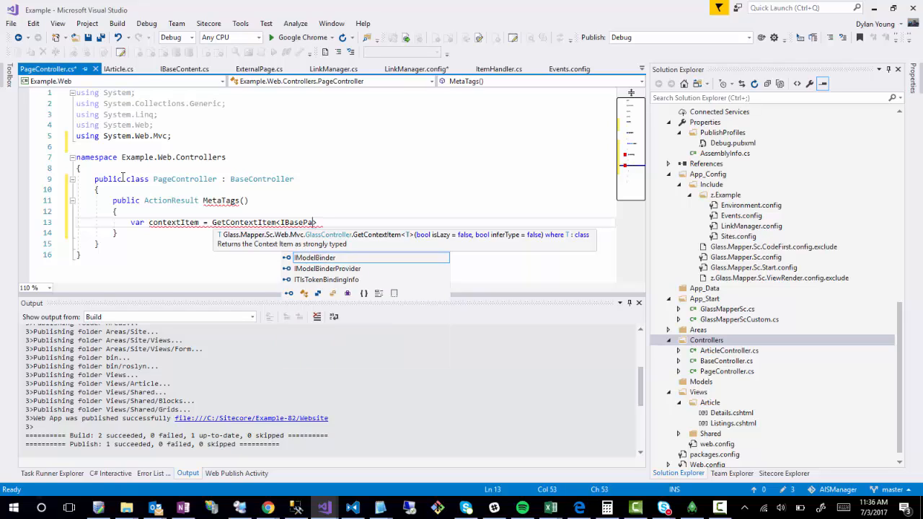
{"action": "key", "text": "ctrl+period"}
{"action": "key", "text": "Return"}
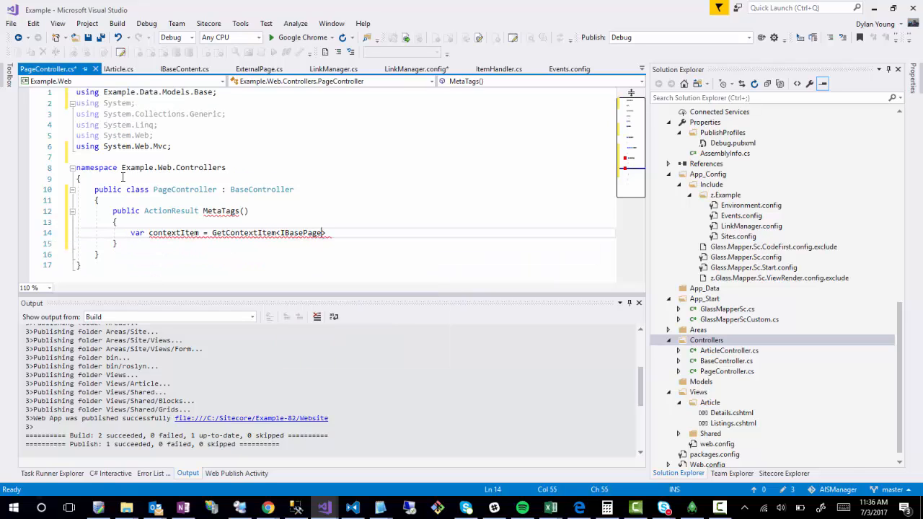
{"action": "type", "text": ">"}
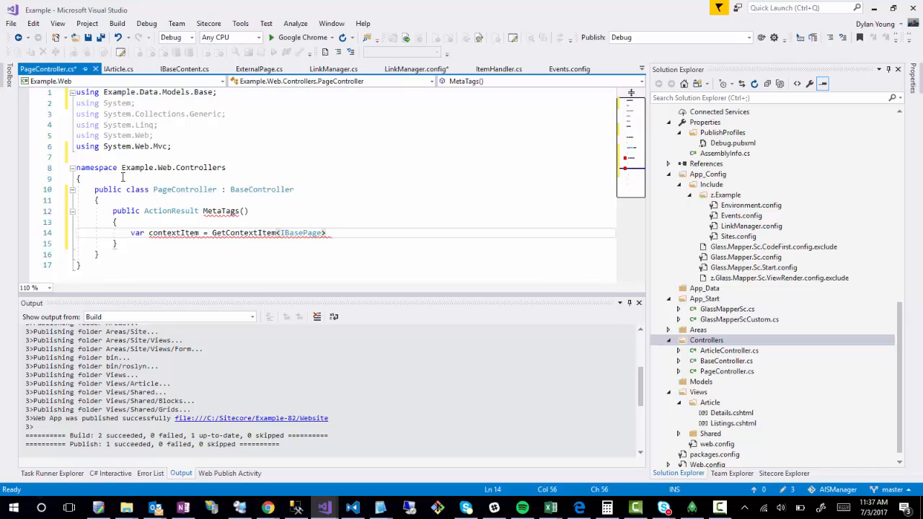
{"action": "type", "text": "();"}
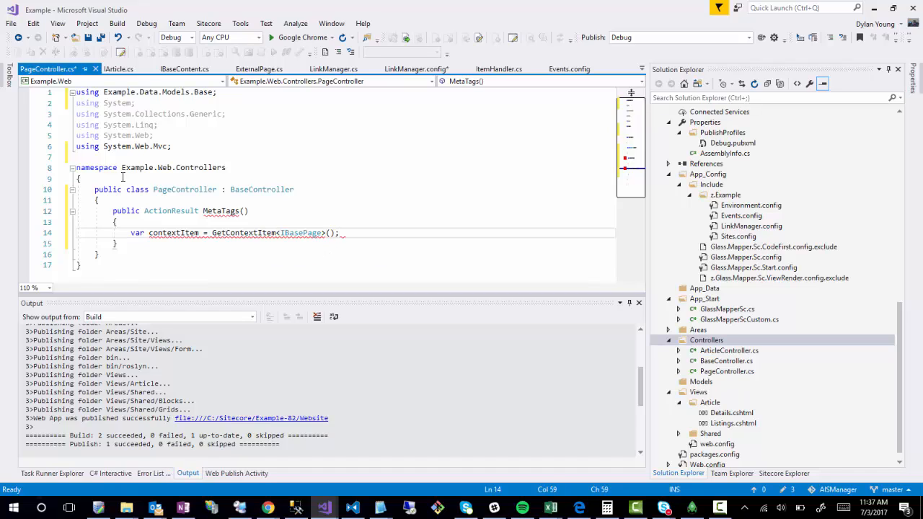
Step: End the MetaTags method with return View(contextItem); after a blank line
{"action": "key", "text": "Return"}
{"action": "key", "text": "Return"}
{"action": "type", "text": "r"}
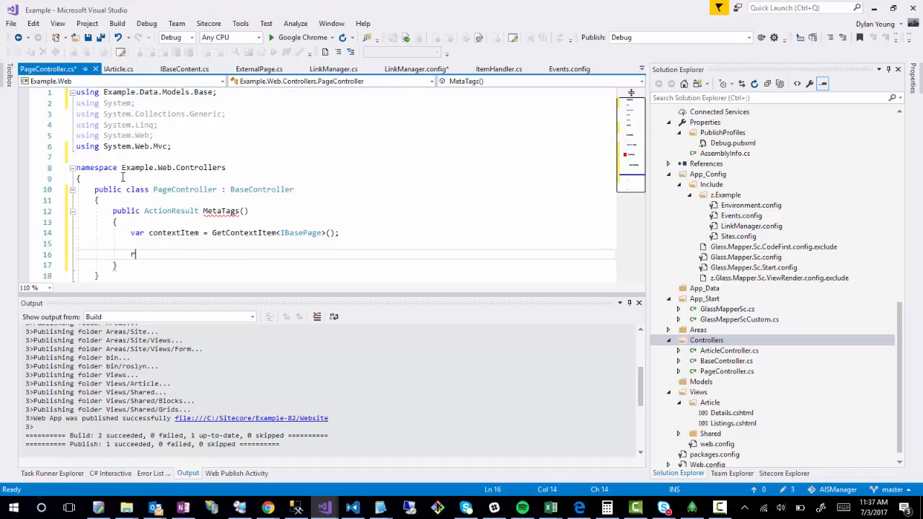
{"action": "type", "text": "eturn Vi"}
{"action": "type", "text": "ew(contex"}
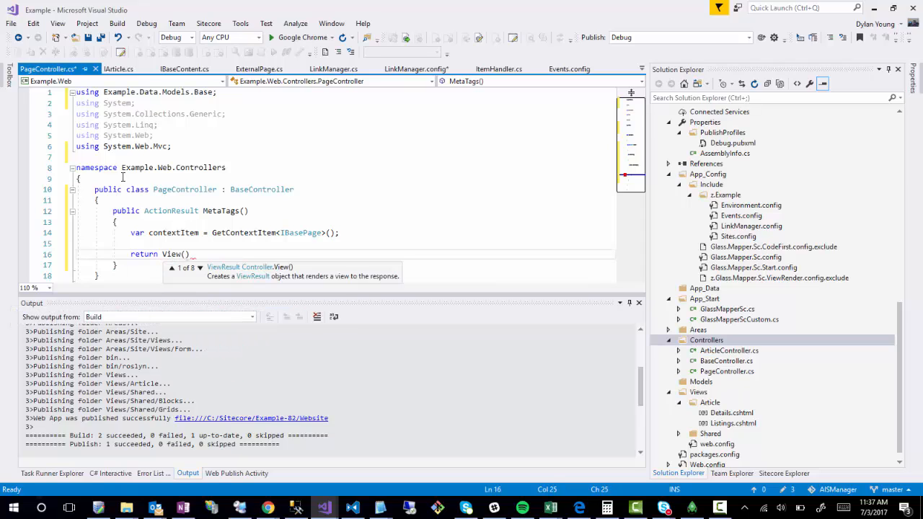
{"action": "type", "text": "tItem"}
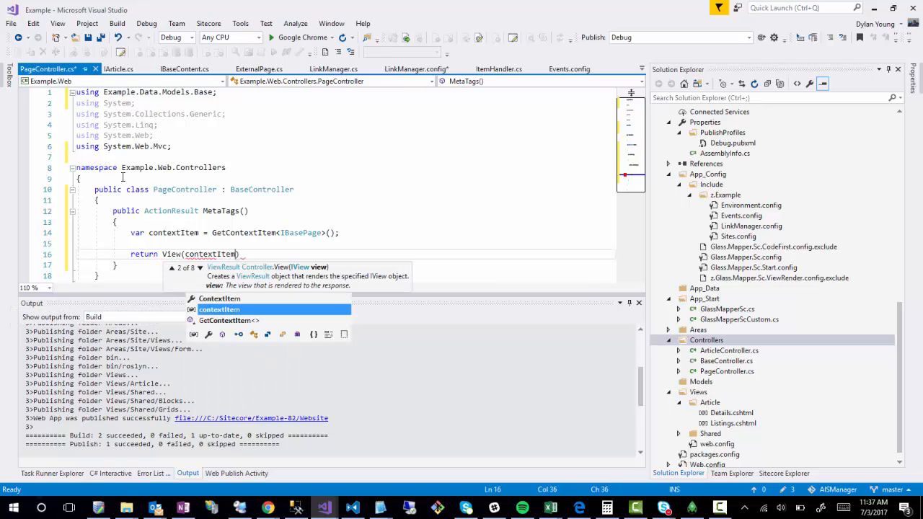
{"action": "type", "text": ")"}
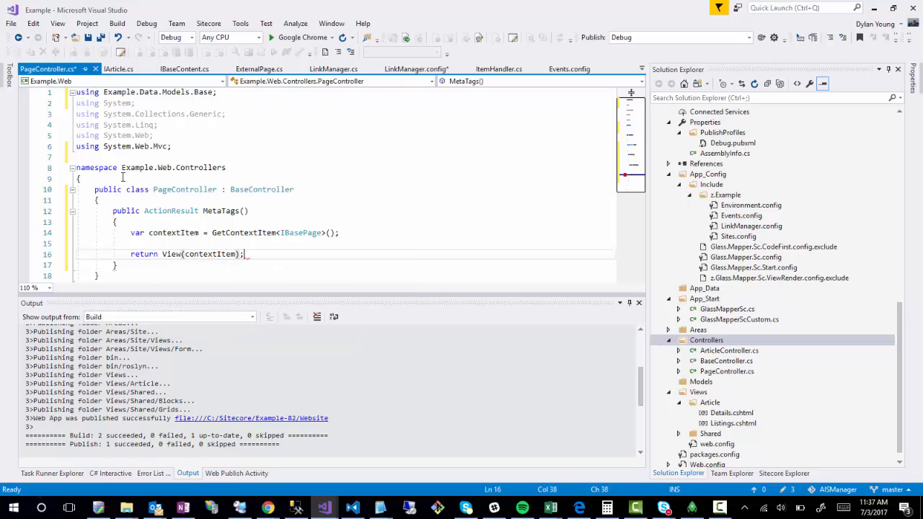
Step: Insert a check before the View return that returns new EmptyResult() if contextItem == null, and save PageController.cs
{"action": "left_click", "coordinate": [353, 226]}
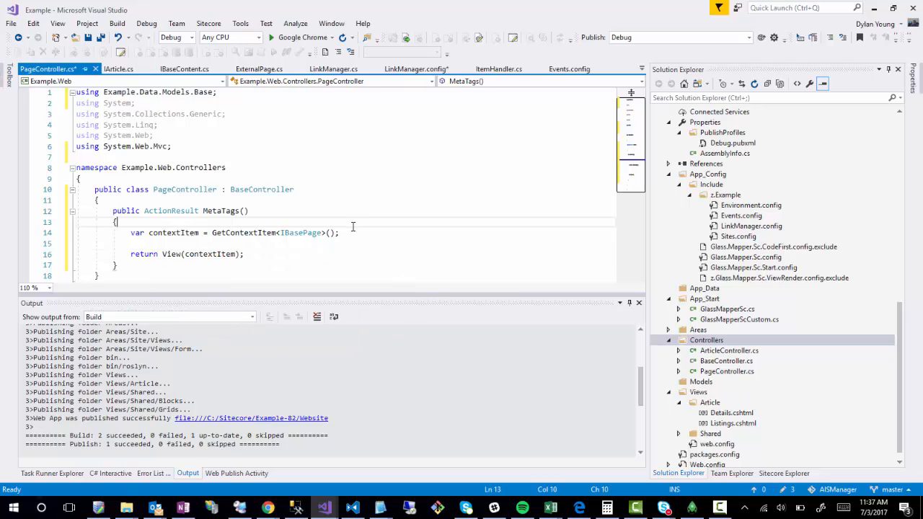
{"action": "left_click", "coordinate": [352, 230]}
{"action": "key", "text": "Return"}
{"action": "key", "text": "Return"}
{"action": "type", "text": "if"}
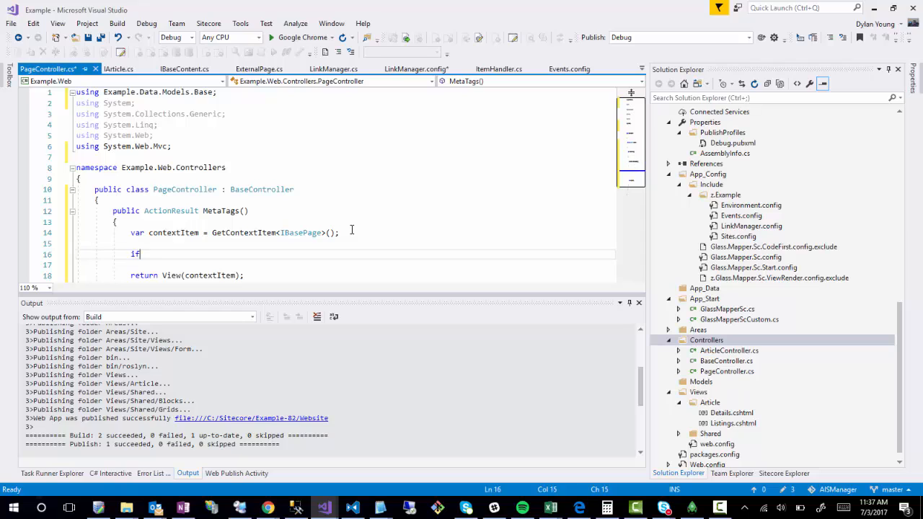
{"action": "type", "text": " (contextItem =="}
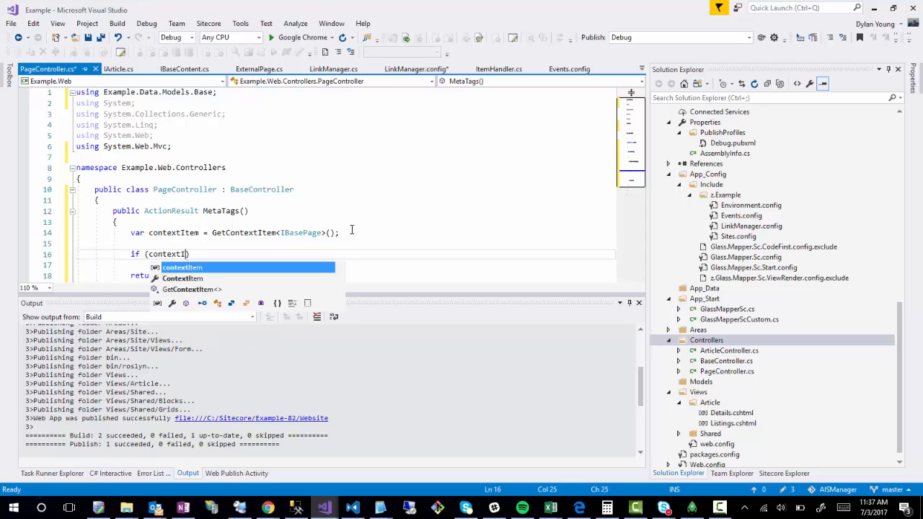
{"action": "type", "text": " null)"}
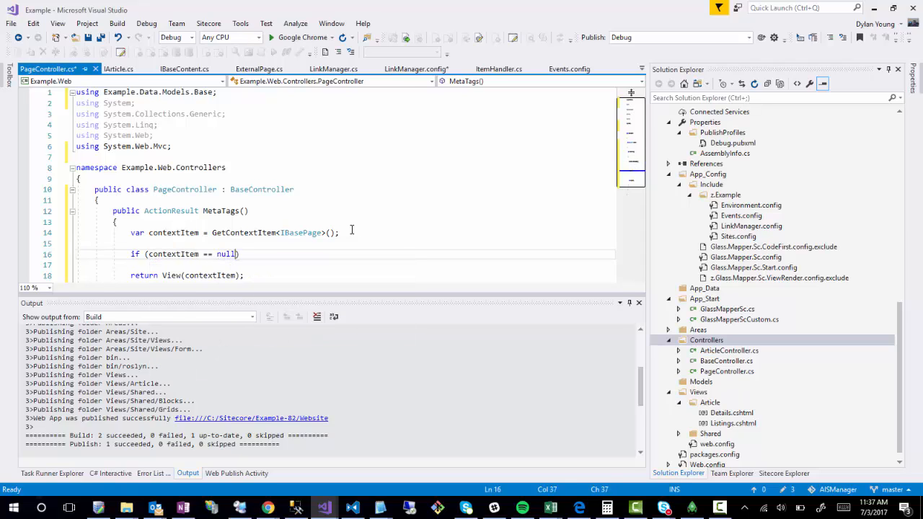
{"action": "key", "text": "Return"}
{"action": "type", "text": "ret"}
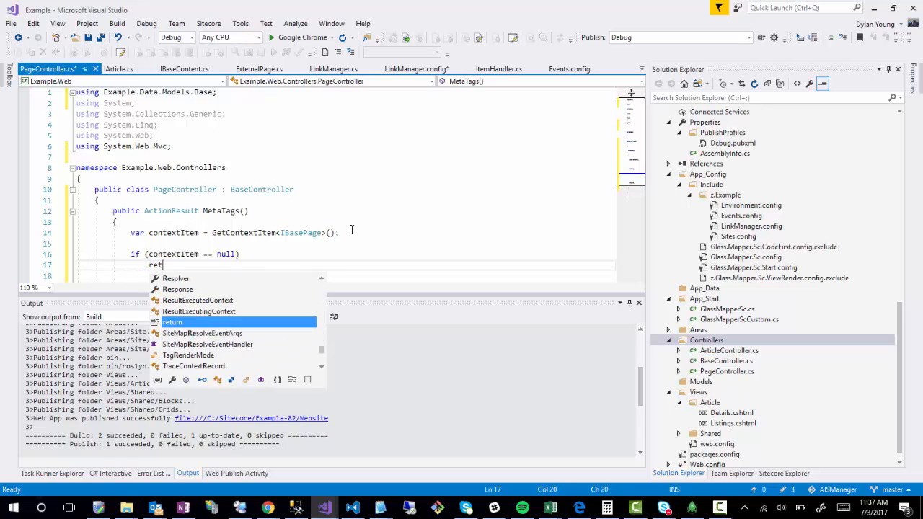
{"action": "type", "text": "urn new Empty"}
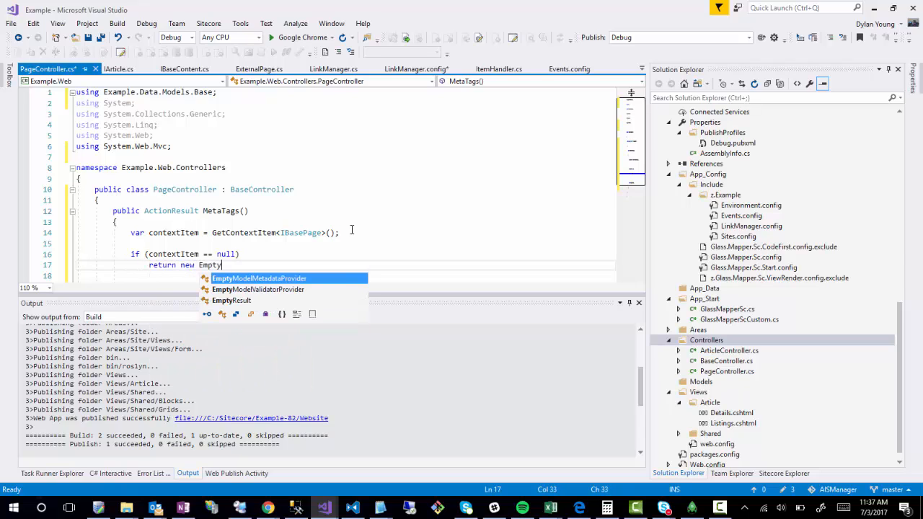
{"action": "type", "text": "Result();"}
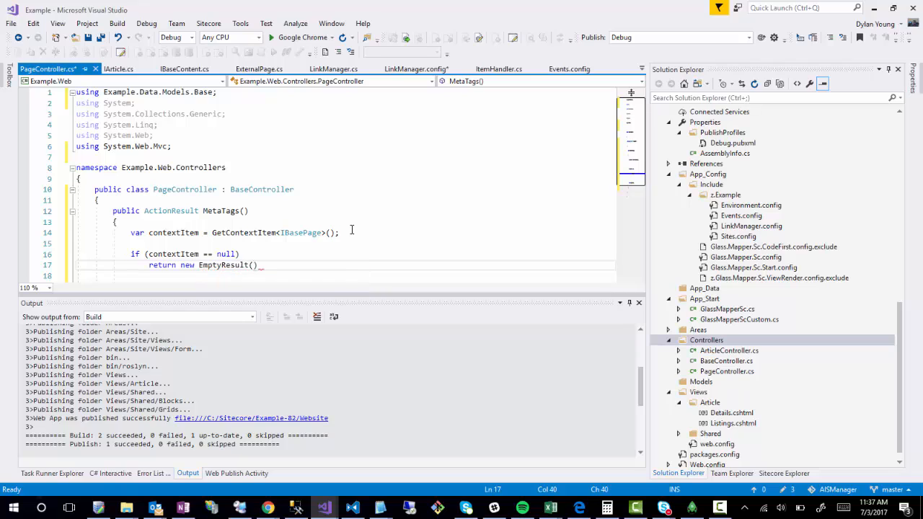
{"action": "scroll", "coordinate": [315, 233], "scroll_direction": "down", "scroll_amount": 1}
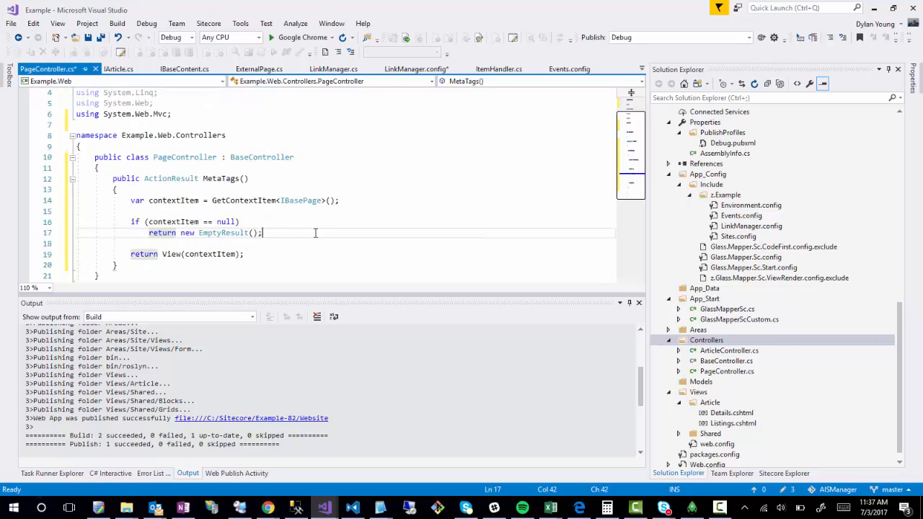
{"action": "key", "text": "ctrl+s"}
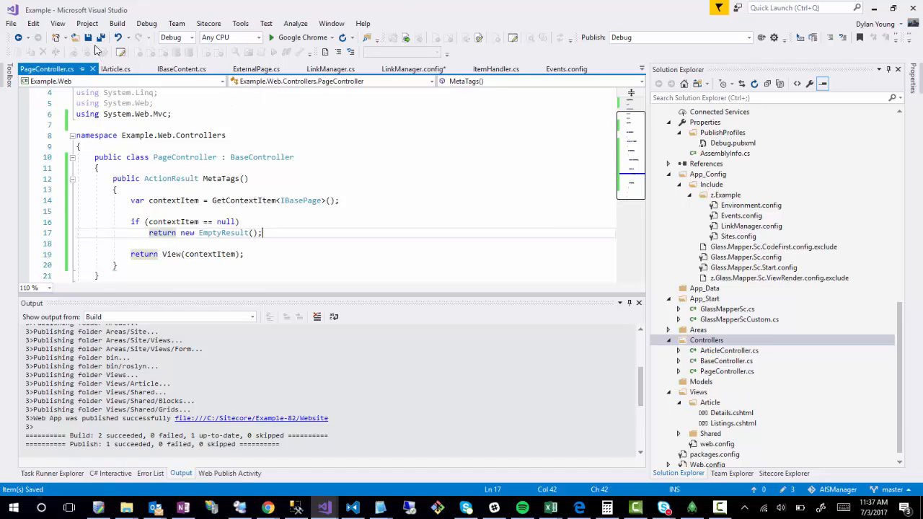
{"action": "left_click", "coordinate": [312, 269]}
{"action": "right_click", "coordinate": [171, 180]}
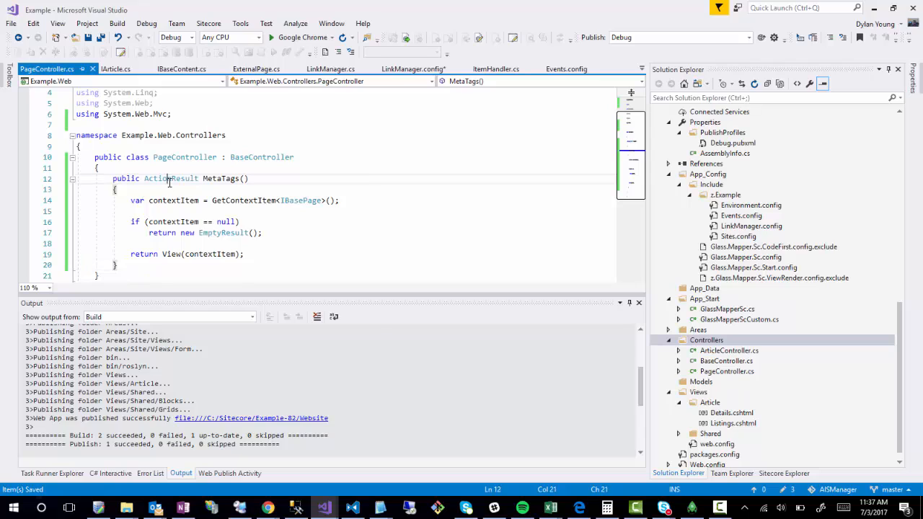
{"action": "left_click", "coordinate": [207, 191]}
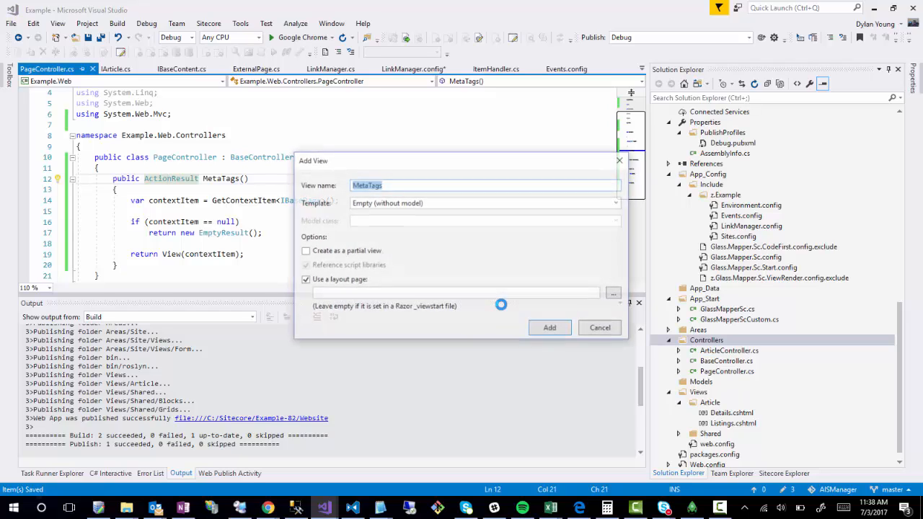
{"action": "left_click", "coordinate": [602, 329]}
Step: Create a new folder named Page inside the Views folder of the web project
{"action": "scroll", "coordinate": [875, 378], "scroll_direction": "down", "scroll_amount": 1}
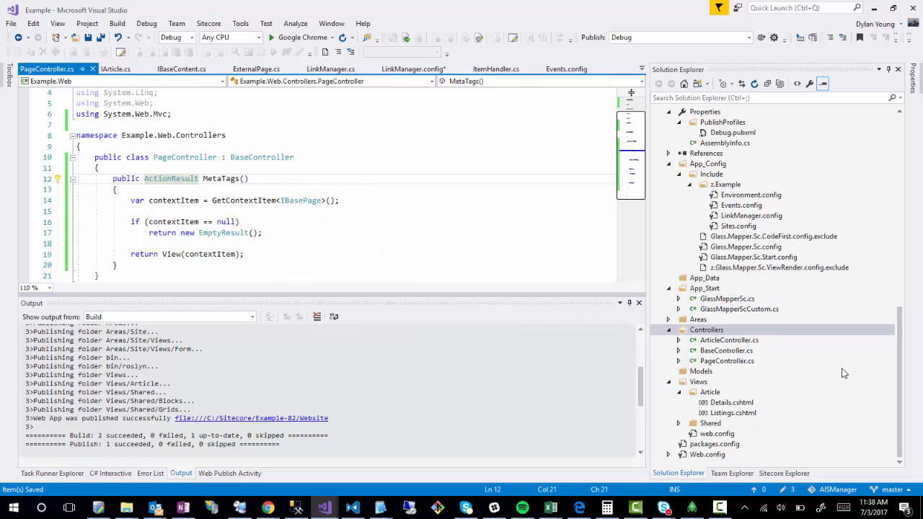
{"action": "right_click", "coordinate": [685, 386]}
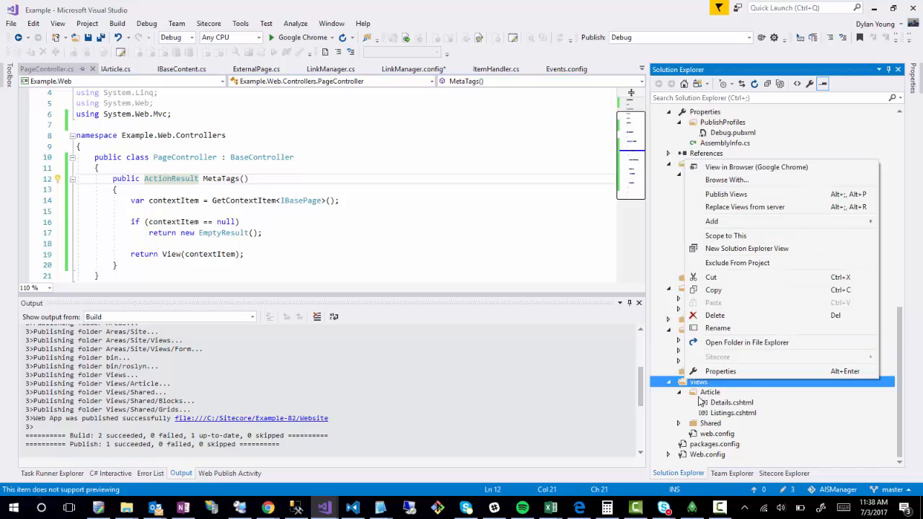
{"action": "mouse_move", "coordinate": [714, 222]}
{"action": "left_click", "coordinate": [484, 305]}
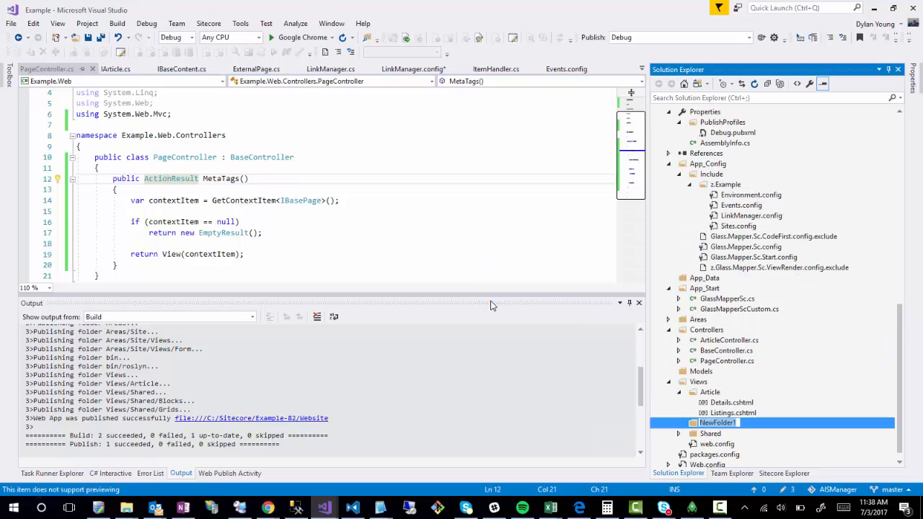
{"action": "type", "text": "Page"}
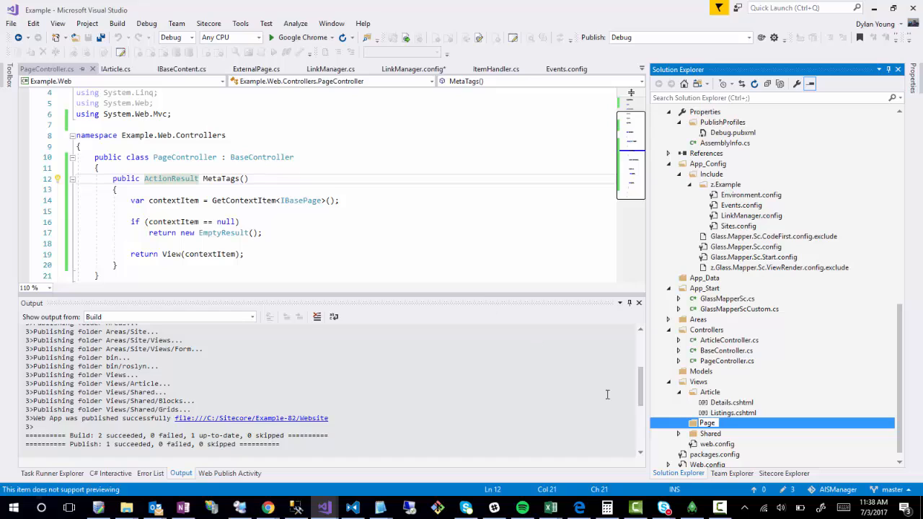
{"action": "left_click", "coordinate": [704, 393]}
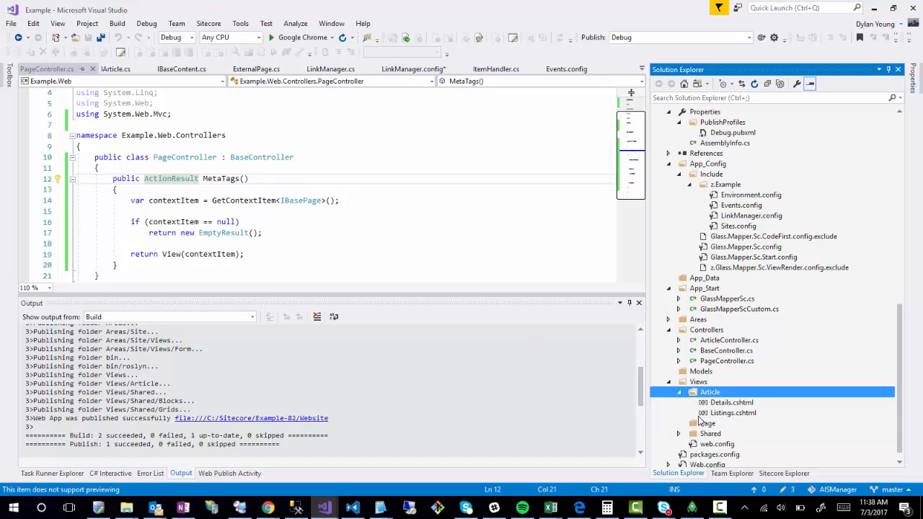
Step: Add an MVC 5 partial page named MetaTags to the Page folder under Views
{"action": "right_click", "coordinate": [701, 422]}
{"action": "mouse_move", "coordinate": [743, 269]}
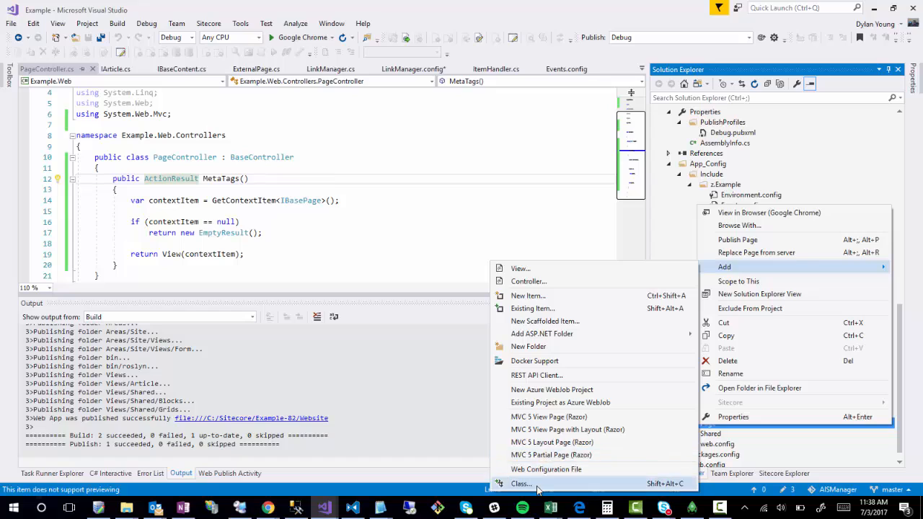
{"action": "left_click", "coordinate": [543, 455]}
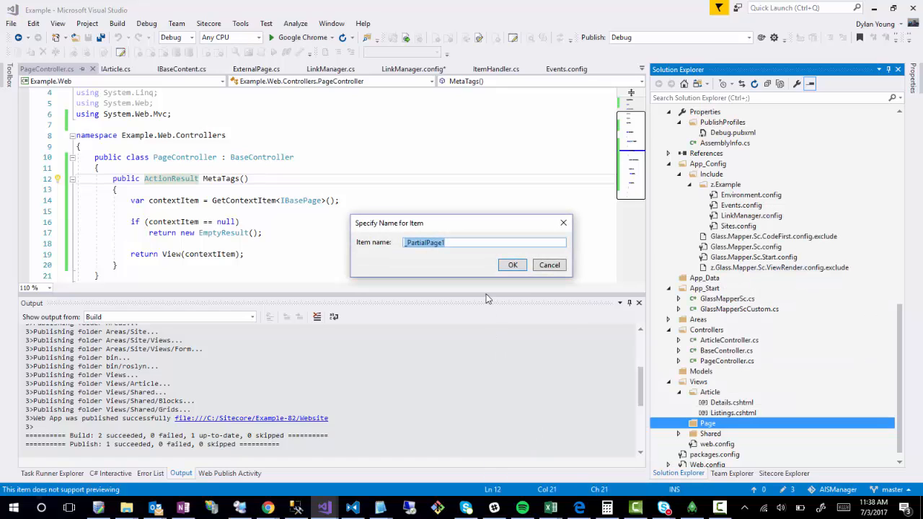
{"action": "type", "text": "MetaTags"}
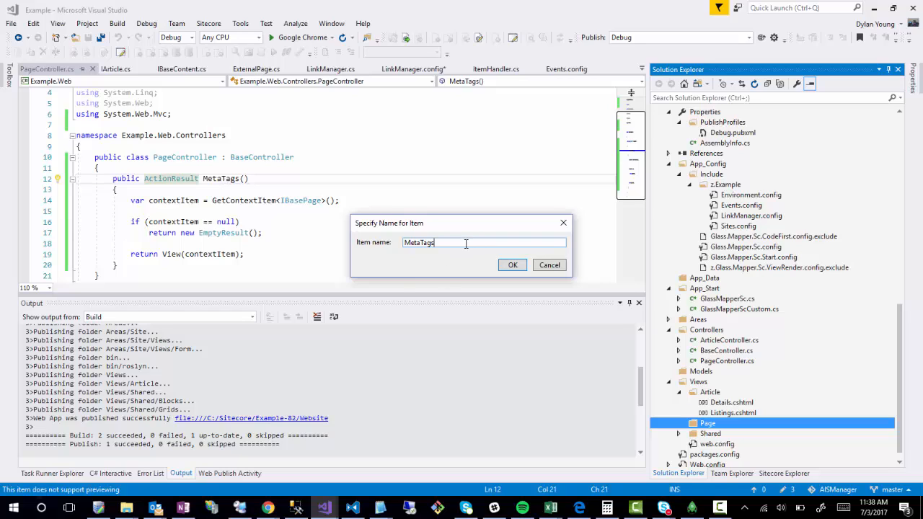
{"action": "key", "text": "Return"}
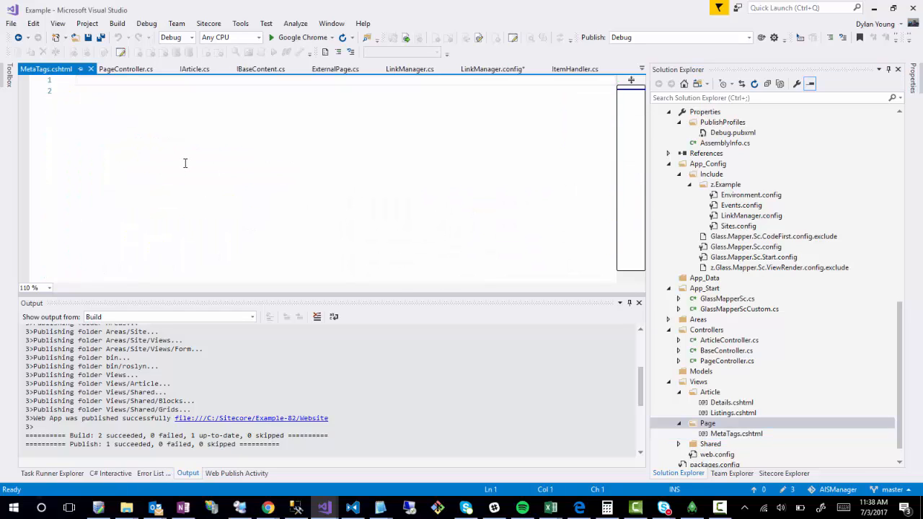
{"action": "type", "text": "@"}
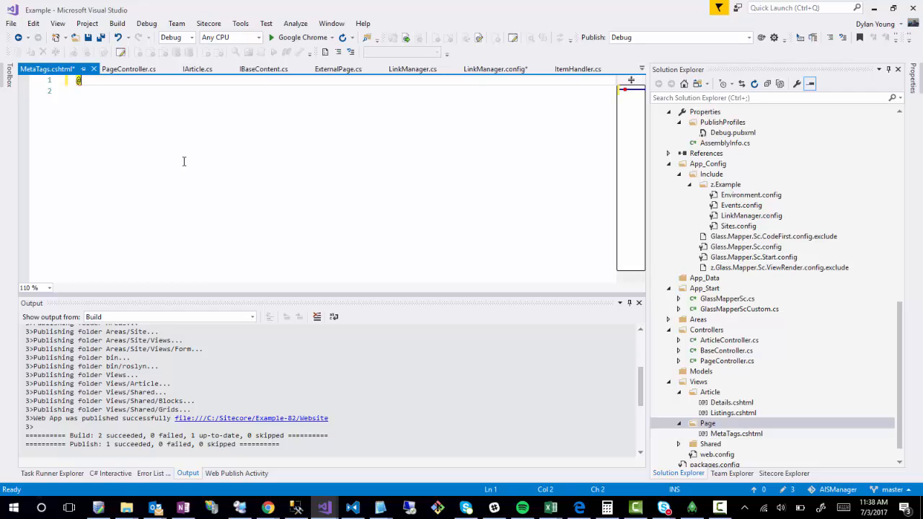
{"action": "type", "text": "model IBasePage"}
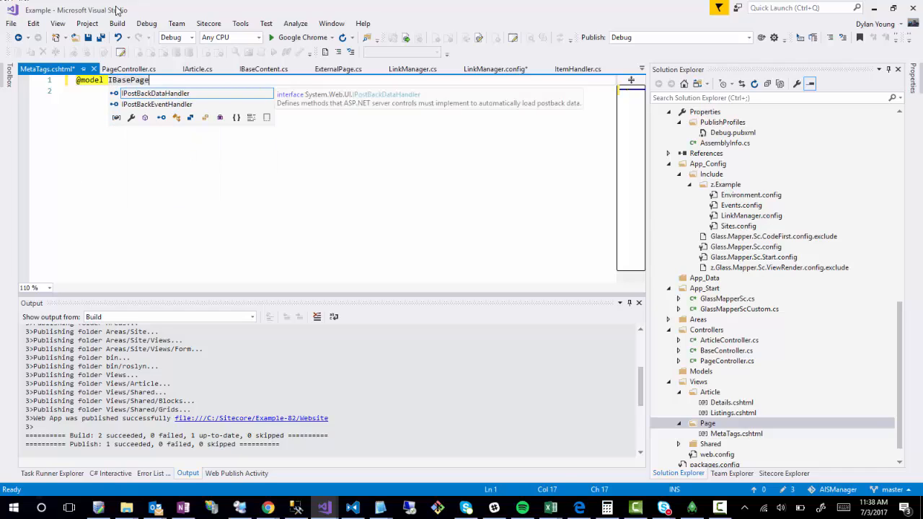
{"action": "left_click", "coordinate": [76, 80]}
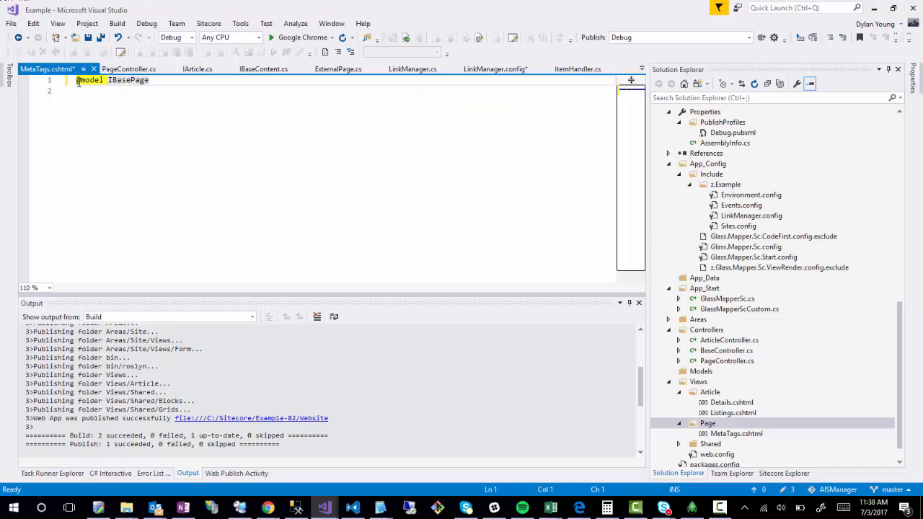
{"action": "key", "text": "Return"}
{"action": "key", "text": "Up"}
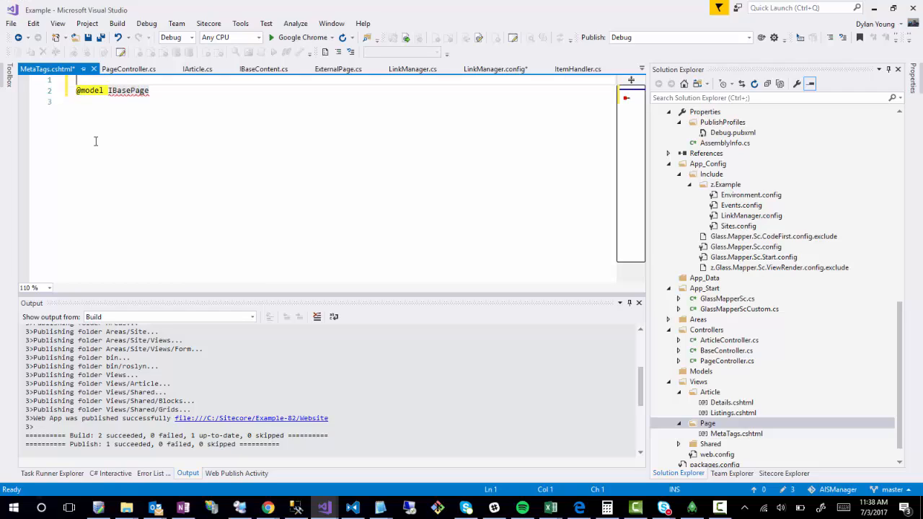
{"action": "type", "text": "@using Example.D"}
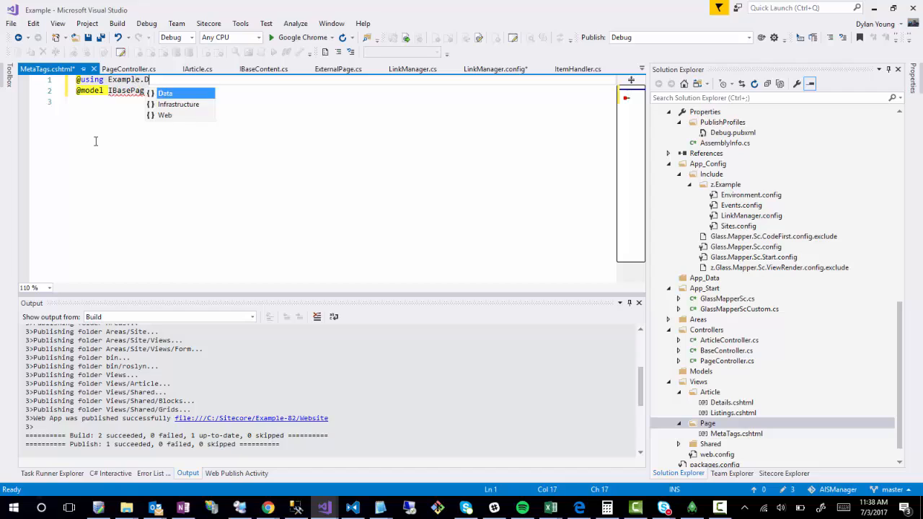
{"action": "type", "text": "ata.Mo"}
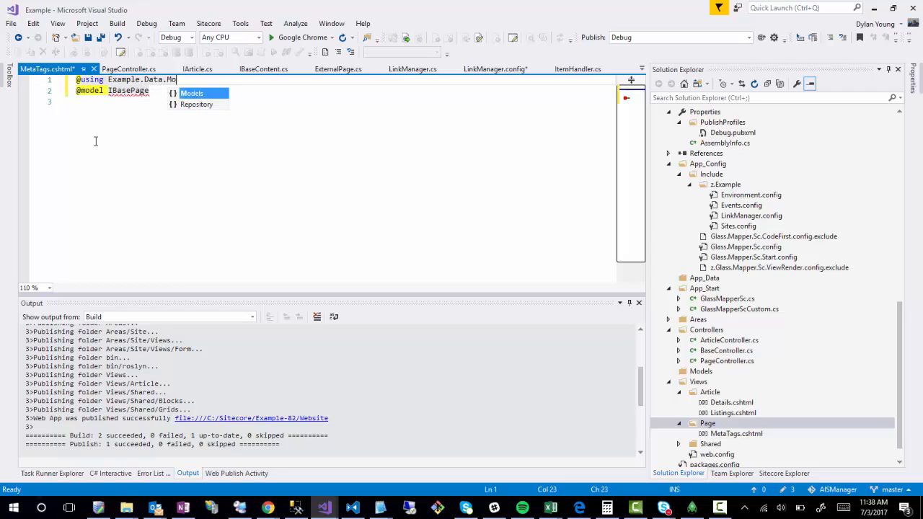
{"action": "type", "text": "dels.Base"}
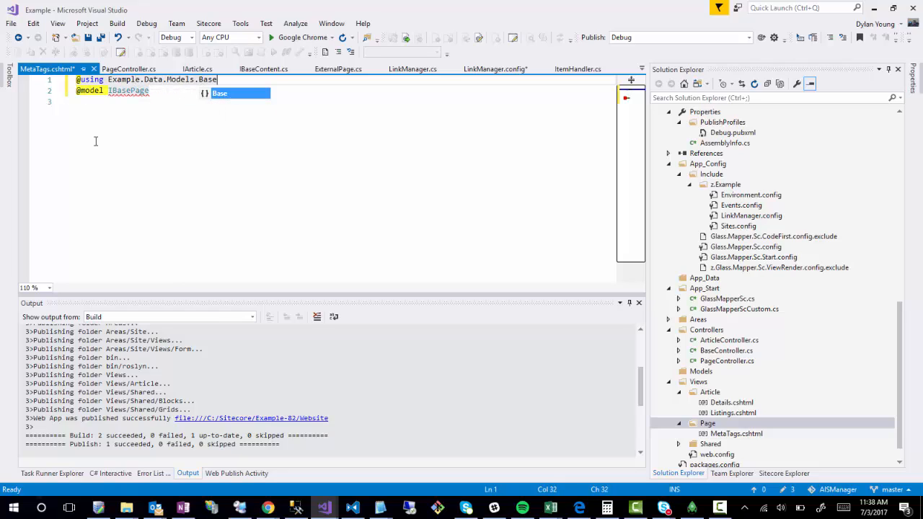
{"action": "left_click", "coordinate": [96, 142]}
{"action": "left_click", "coordinate": [239, 79]}
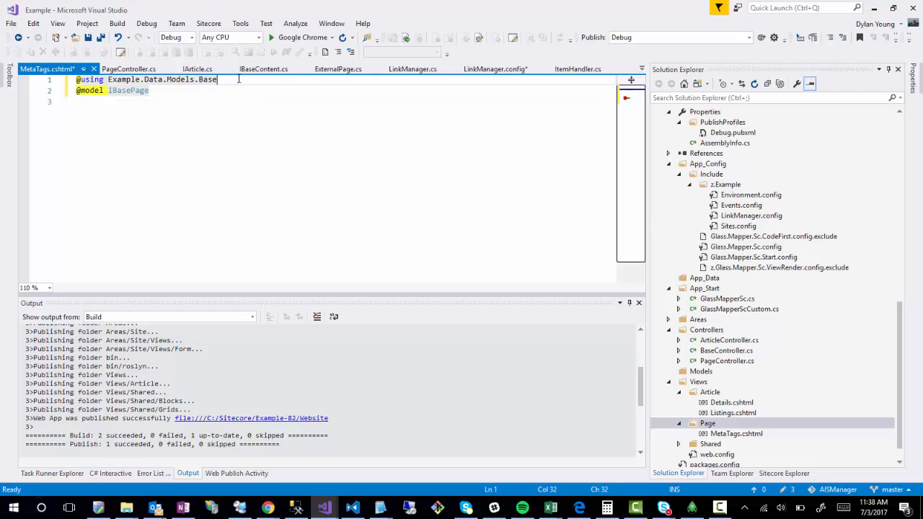
{"action": "key", "text": "Return"}
Step: Add an empty <title></title> element below the model declaration, after a blank line
{"action": "left_click", "coordinate": [194, 135]}
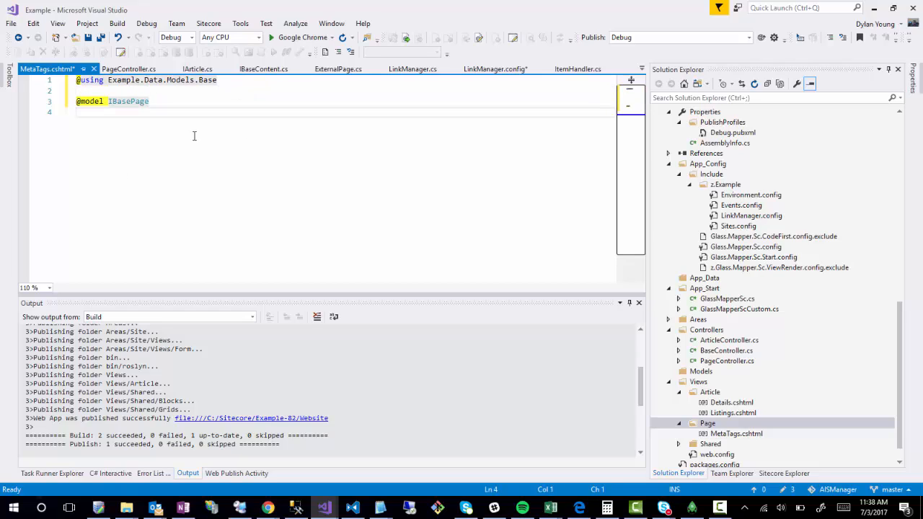
{"action": "key", "text": "Return"}
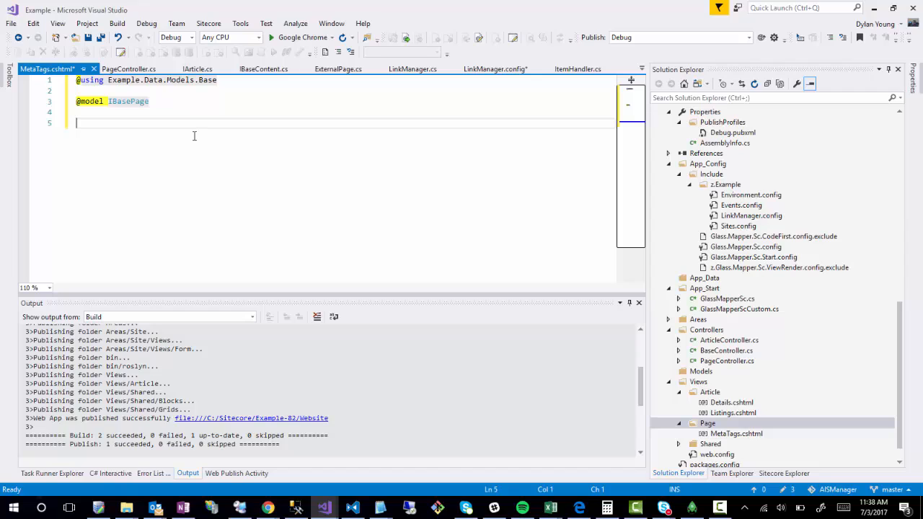
{"action": "type", "text": "<title></title>"}
{"action": "left_click", "coordinate": [93, 111]}
{"action": "key", "text": "Return"}
{"action": "type", "text": "@9f"}
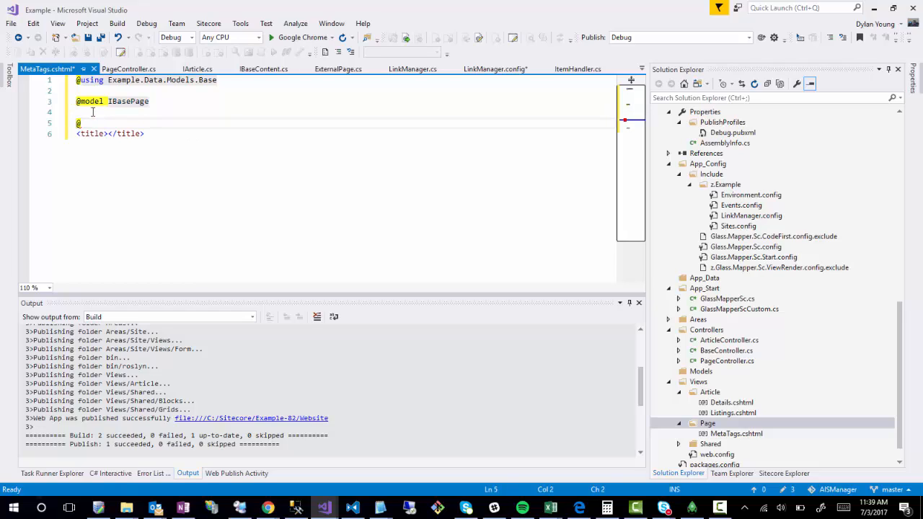
{"action": "key", "text": "BackSpace"}
{"action": "type", "text": "if (Model."}
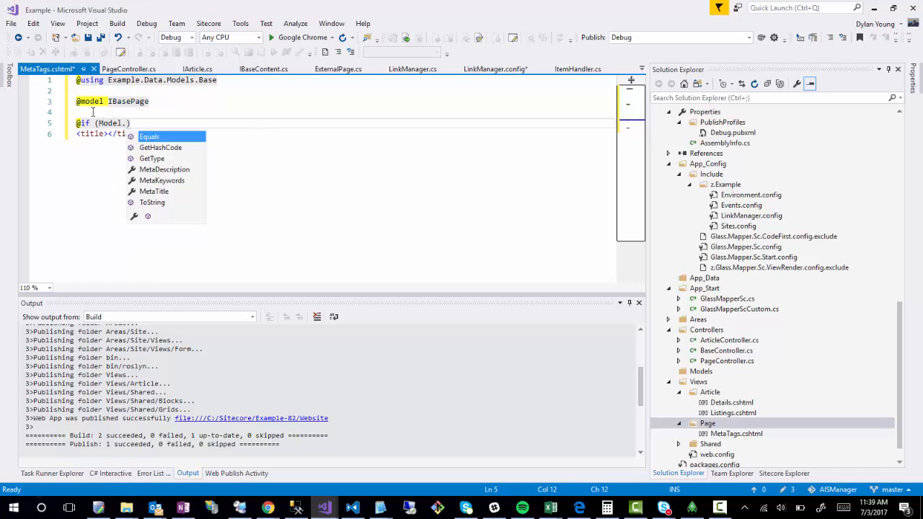
{"action": "type", "text": "MetaTit"}
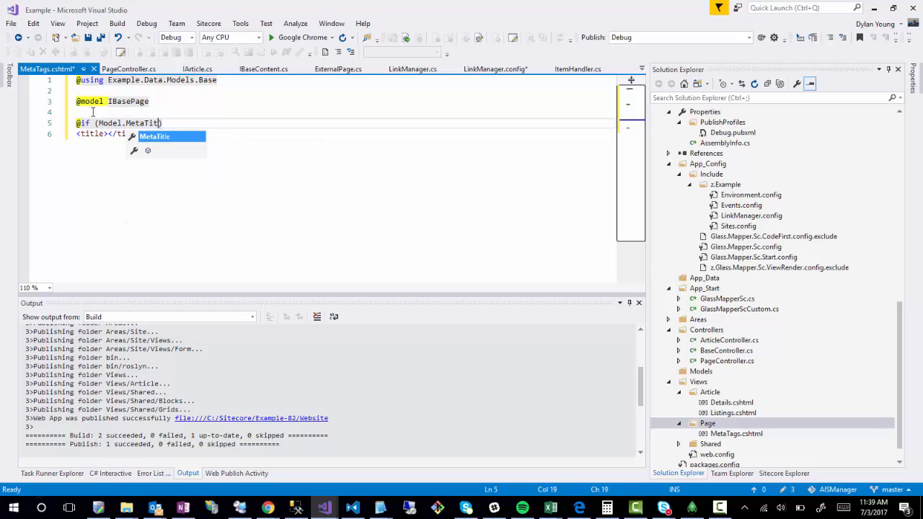
{"action": "type", "text": "le"}
{"action": "left_click", "coordinate": [98, 123]}
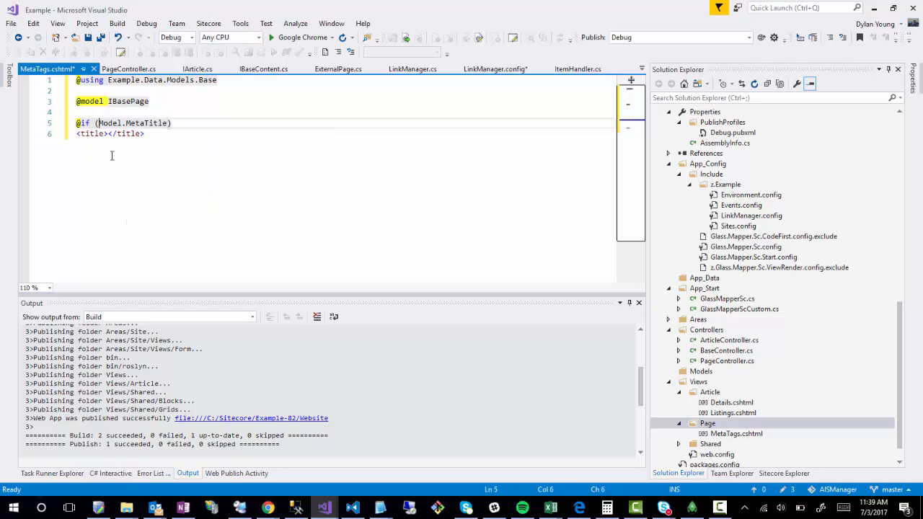
{"action": "type", "text": "!s"}
{"action": "type", "text": "tring.IsNullOrEmpty"}
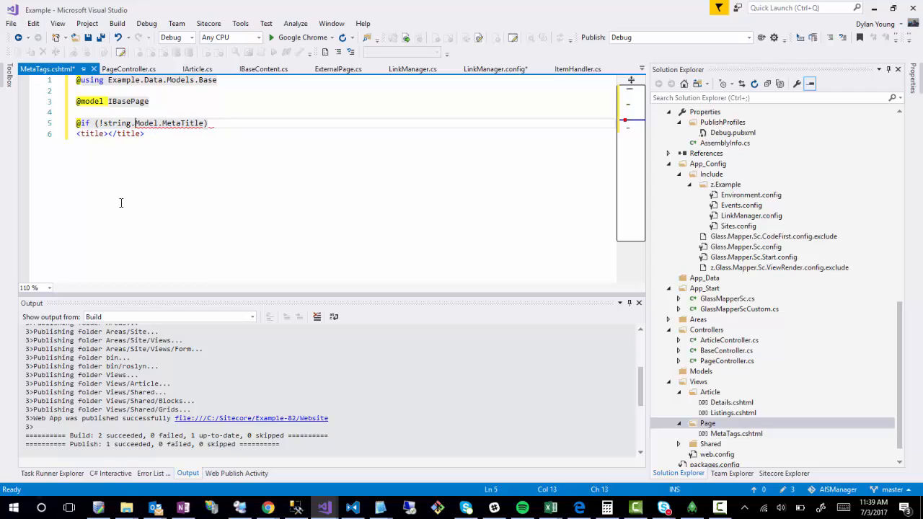
{"action": "type", "text": "("}
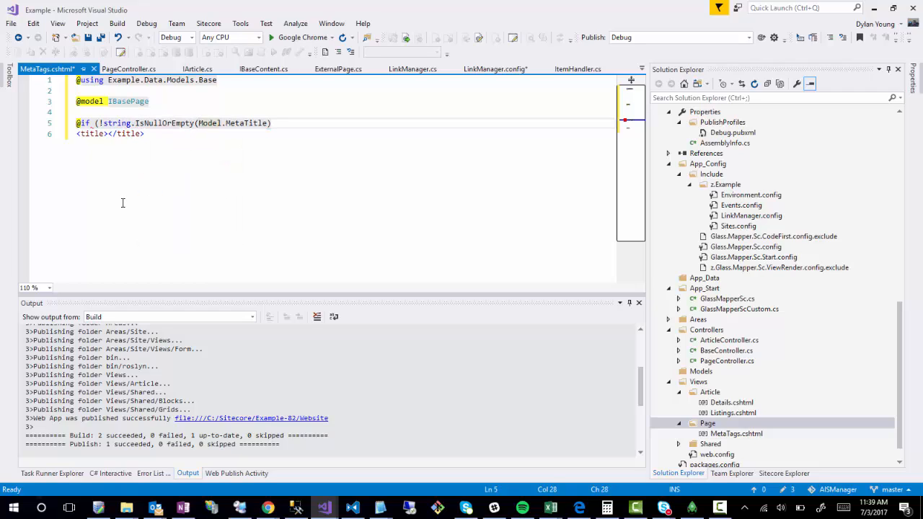
{"action": "left_click", "coordinate": [280, 122]}
{"action": "type", "text": ")"}
Step: Give the MetaTitle condition a braced block and move the empty title element inside it
{"action": "key", "text": "Return"}
{"action": "type", "text": "{"}
{"action": "key", "text": "Return"}
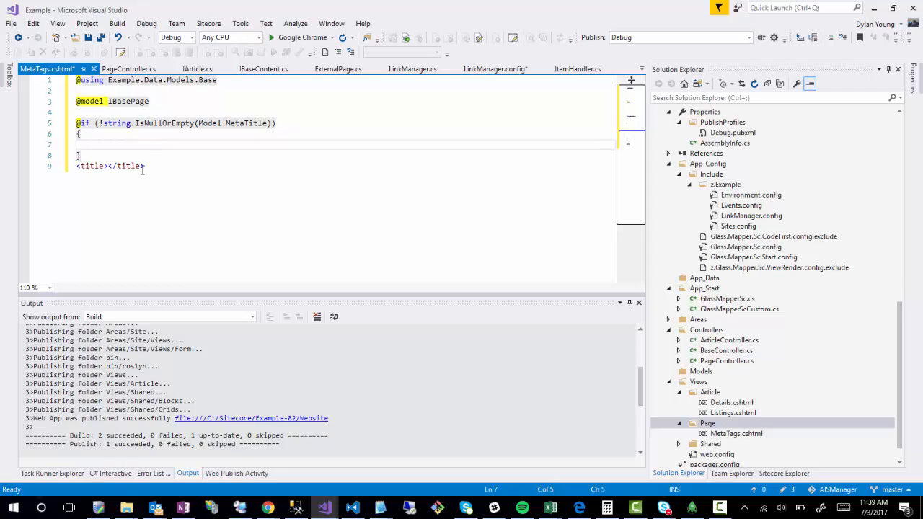
{"action": "left_click_drag", "start_coordinate": [145, 165], "coordinate": [108, 148]}
{"action": "left_click", "coordinate": [119, 148]}
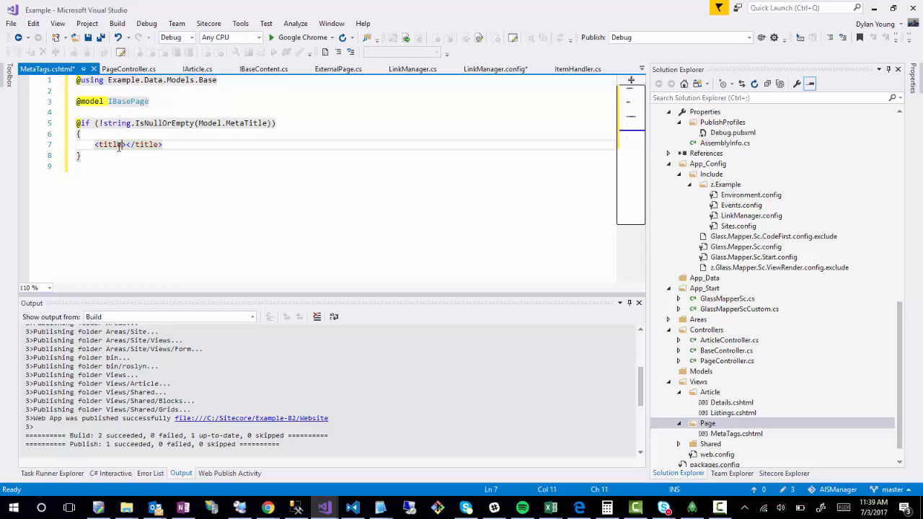
{"action": "key", "text": "Right"}
{"action": "type", "text": "@Mod"}
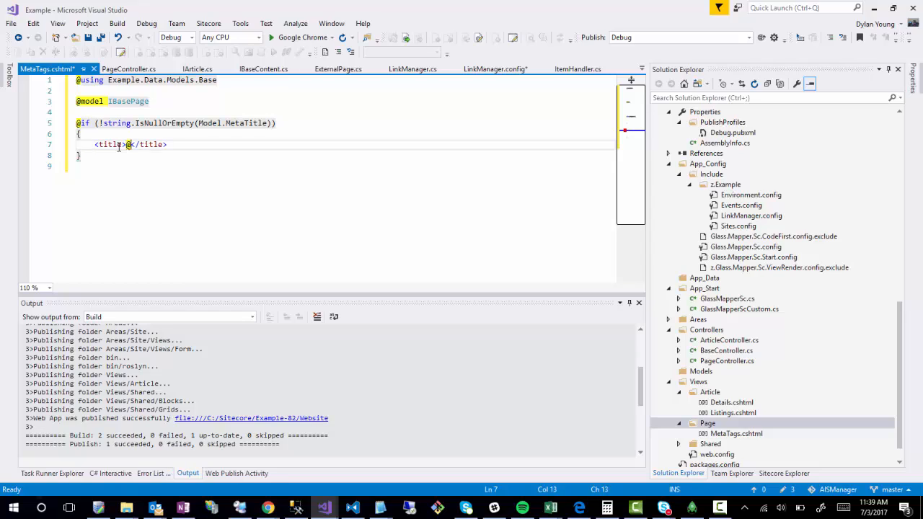
{"action": "type", "text": "el.Meta"}
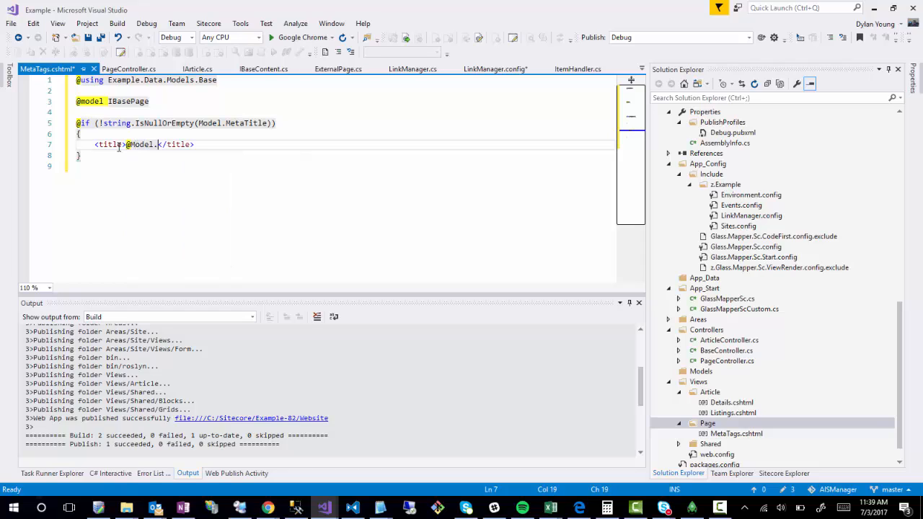
{"action": "key", "text": "Tab"}
{"action": "key", "text": "BackSpace"}
{"action": "key", "text": "BackSpace"}
{"action": "key", "text": "BackSpace"}
{"action": "key", "text": "BackSpace"}
{"action": "key", "text": "BackSpace"}
{"action": "key", "text": "BackSpace"}
{"action": "key", "text": "BackSpace"}
{"action": "key", "text": "BackSpace"}
{"action": "key", "text": "BackSpace"}
{"action": "key", "text": "BackSpace"}
{"action": "key", "text": "BackSpace"}
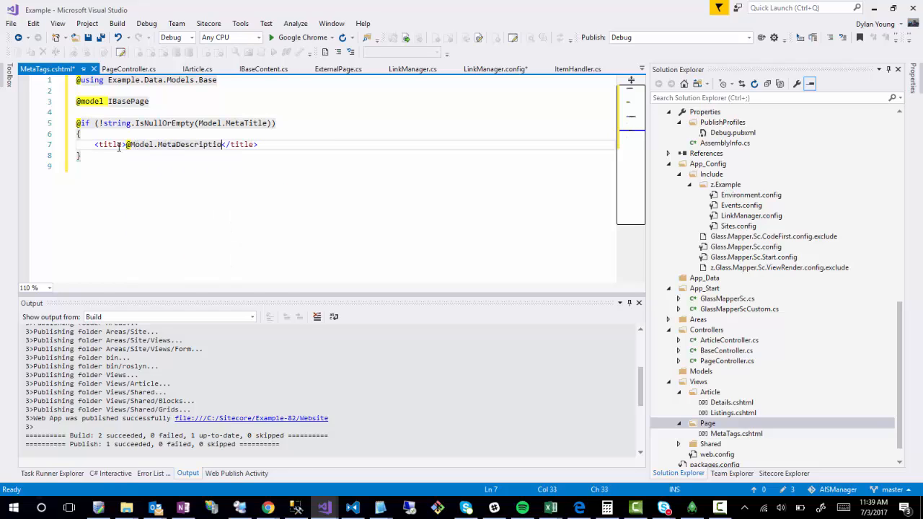
{"action": "type", "text": "Title"}
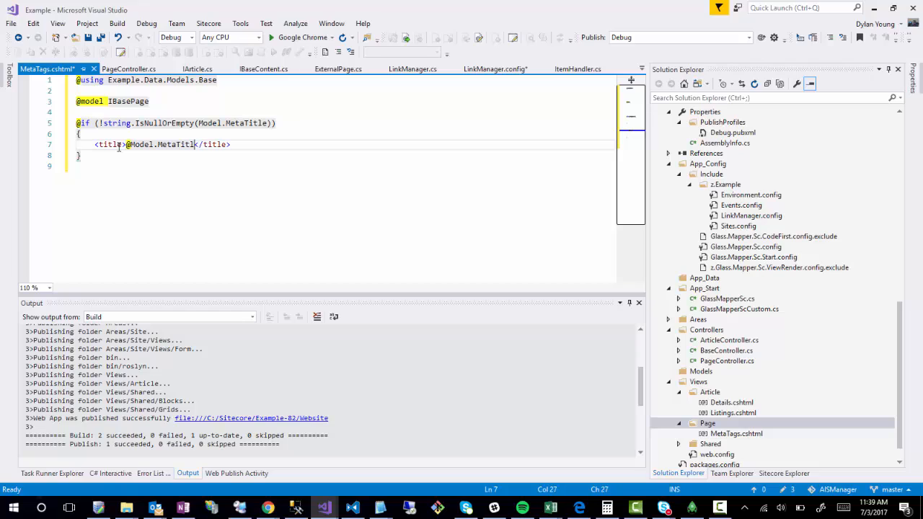
{"action": "key", "text": "ctrl+s"}
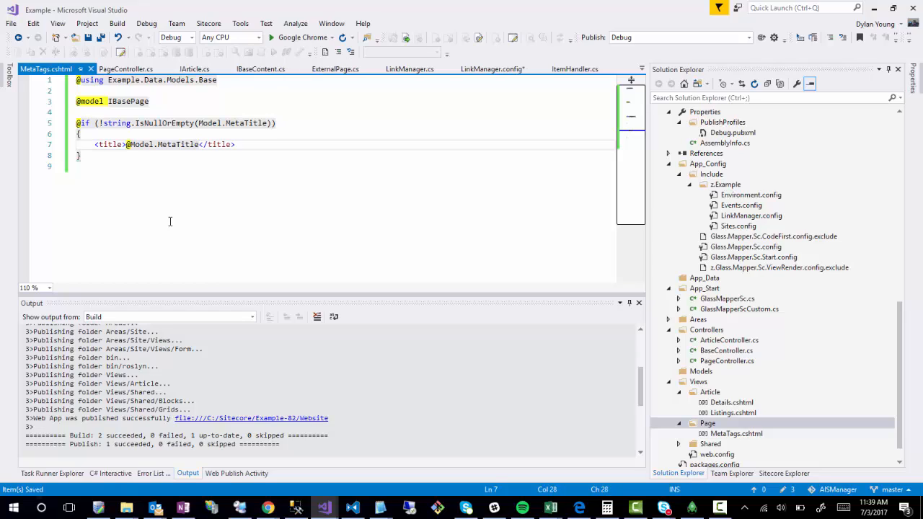
{"action": "left_click", "coordinate": [177, 240]}
{"action": "key", "text": "BackSpace"}
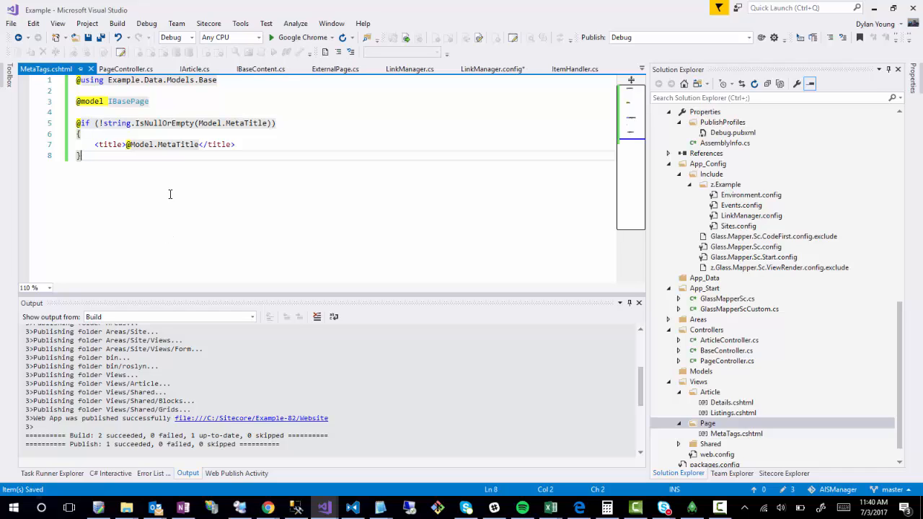
Step: Publish the web project with the Debug profile, then switch to Chrome and reload the Sitecore Content Editor
{"action": "left_click", "coordinate": [762, 37]}
{"action": "mouse_move", "coordinate": [269, 508]}
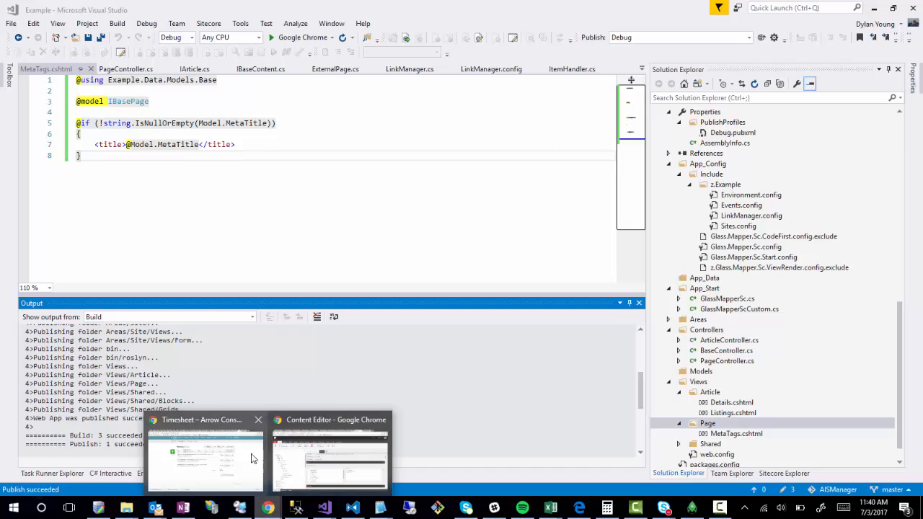
{"action": "left_click", "coordinate": [366, 460]}
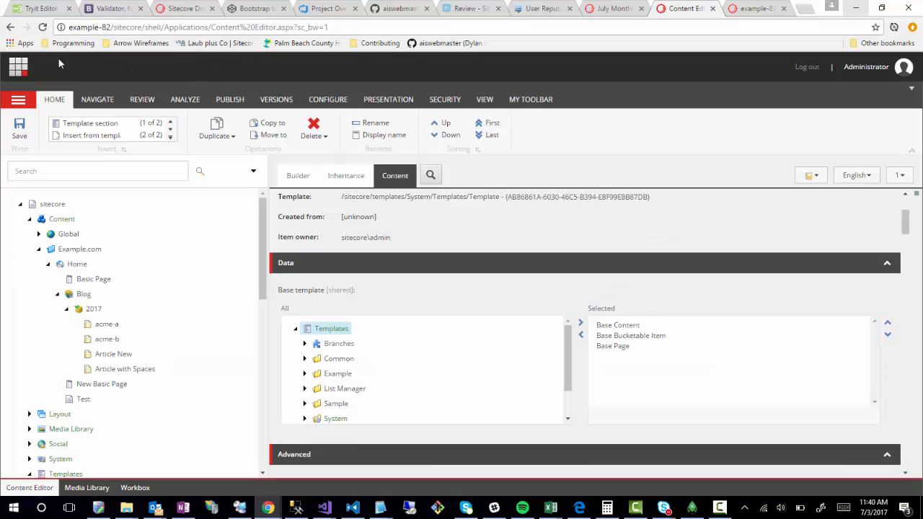
{"action": "left_click", "coordinate": [42, 27]}
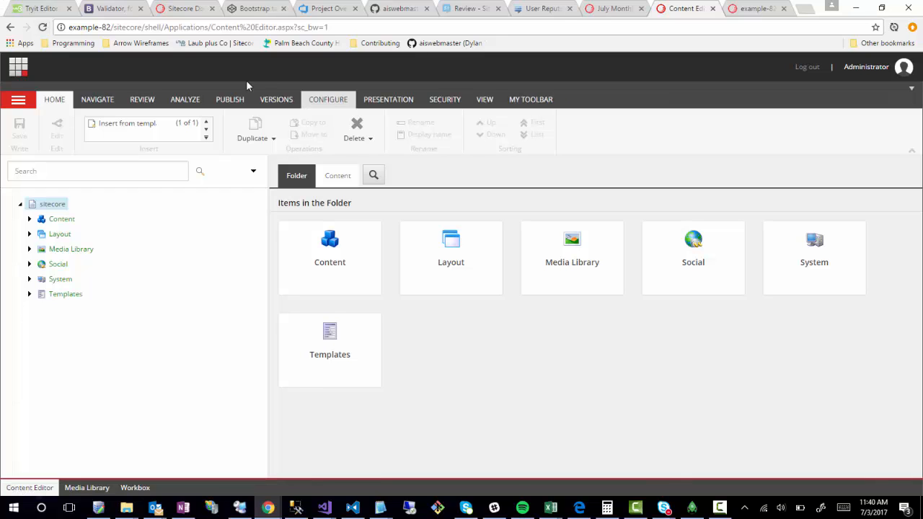
Step: Open the acme-a article under Content/Example.com/Home/Blog/2017 in the content tree
{"action": "left_click", "coordinate": [228, 100]}
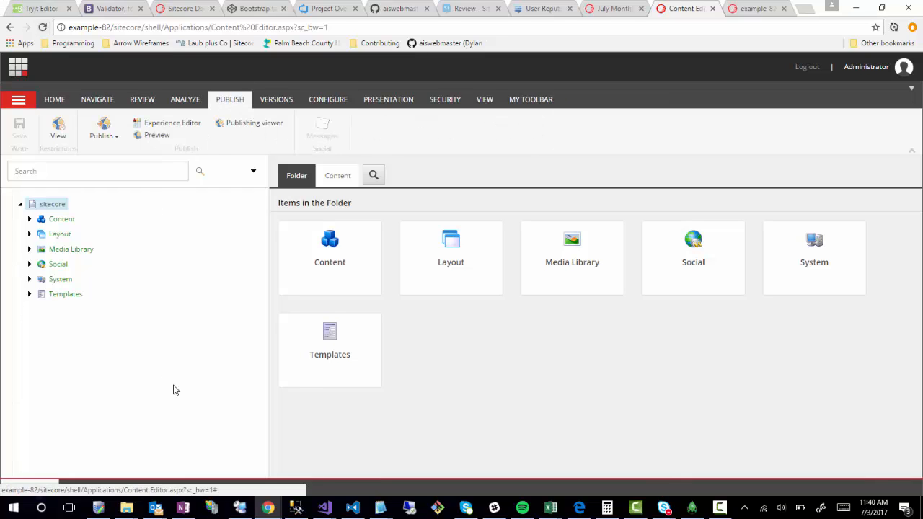
{"action": "left_click", "coordinate": [29, 218]}
{"action": "left_click", "coordinate": [39, 249]}
{"action": "left_click", "coordinate": [48, 264]}
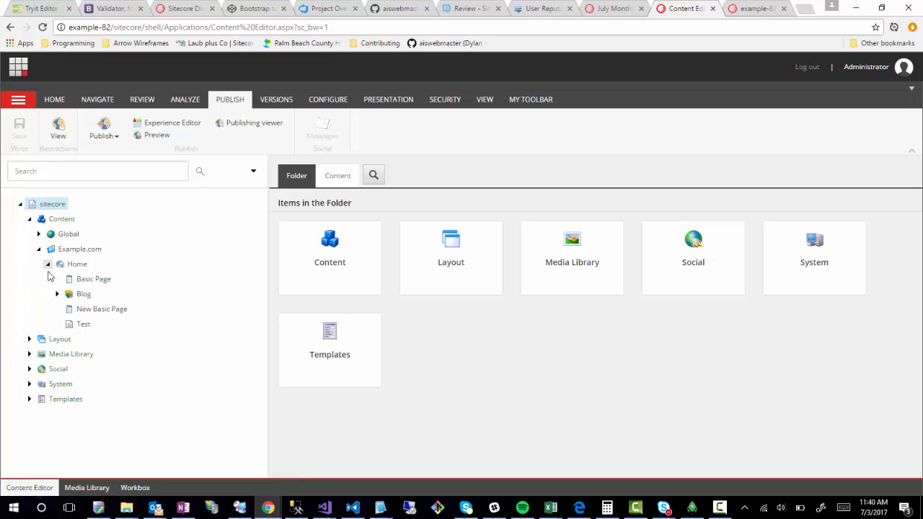
{"action": "left_click", "coordinate": [57, 295]}
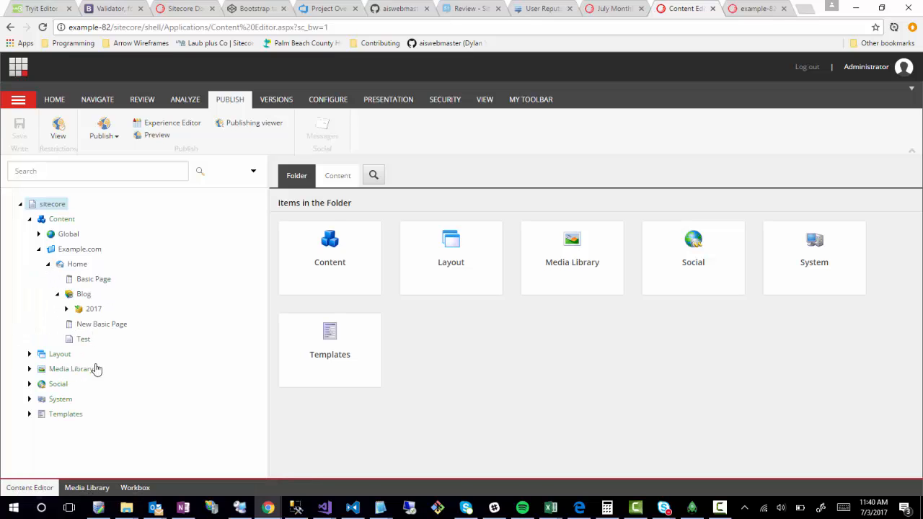
{"action": "left_click", "coordinate": [66, 309]}
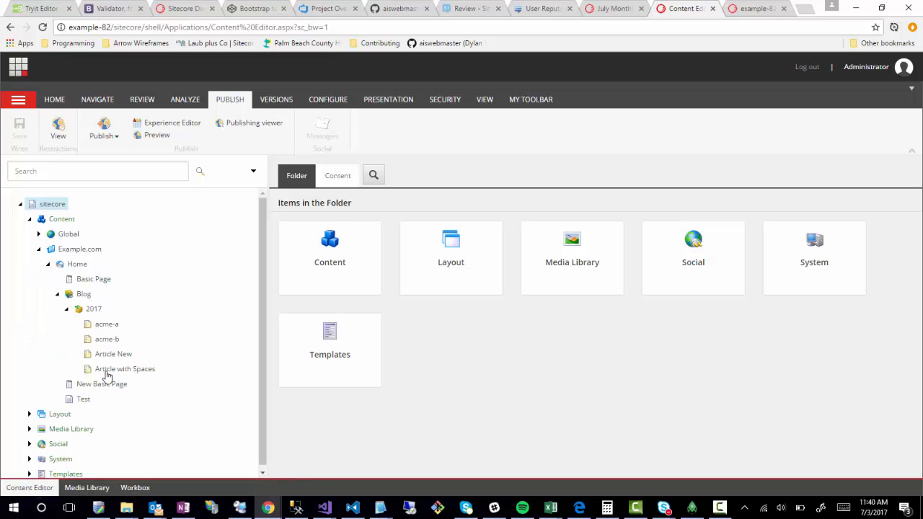
{"action": "left_click", "coordinate": [107, 326]}
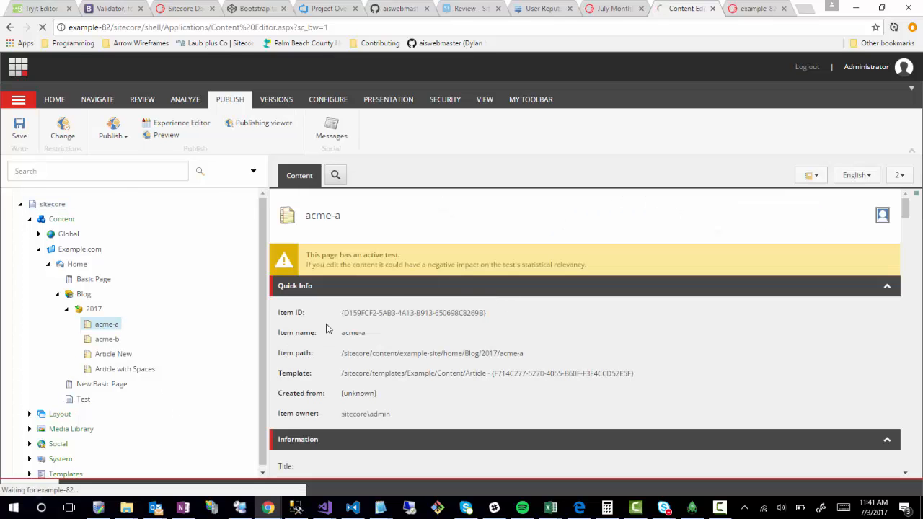
Step: Set the acme-a article's Meta Title to Example and save the item
{"action": "scroll", "coordinate": [315, 351], "scroll_direction": "down", "scroll_amount": 2}
{"action": "scroll", "coordinate": [303, 382], "scroll_direction": "down", "scroll_amount": 15}
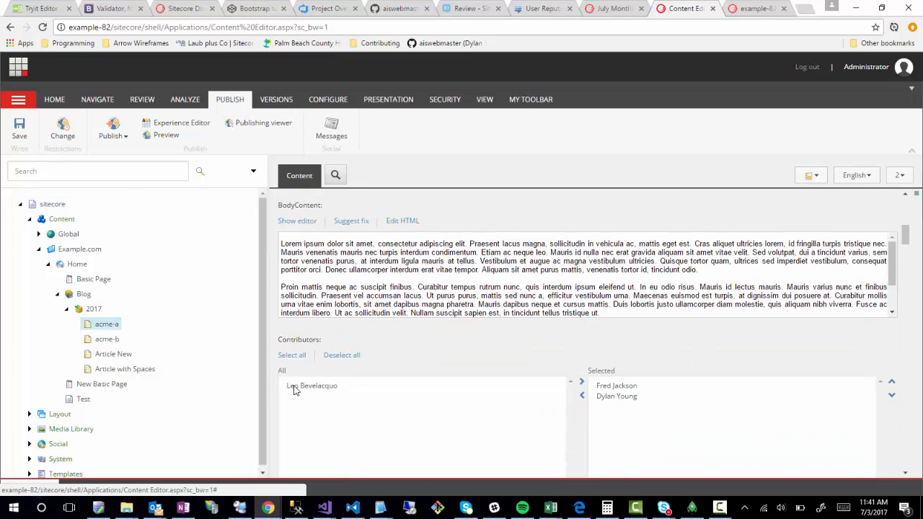
{"action": "scroll", "coordinate": [290, 383], "scroll_direction": "down", "scroll_amount": 3}
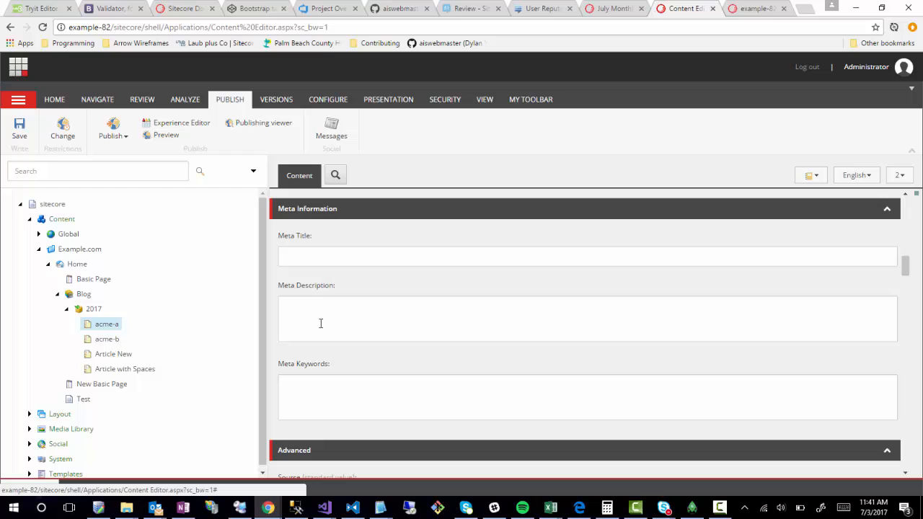
{"action": "left_click", "coordinate": [320, 256]}
{"action": "type", "text": "Exa"}
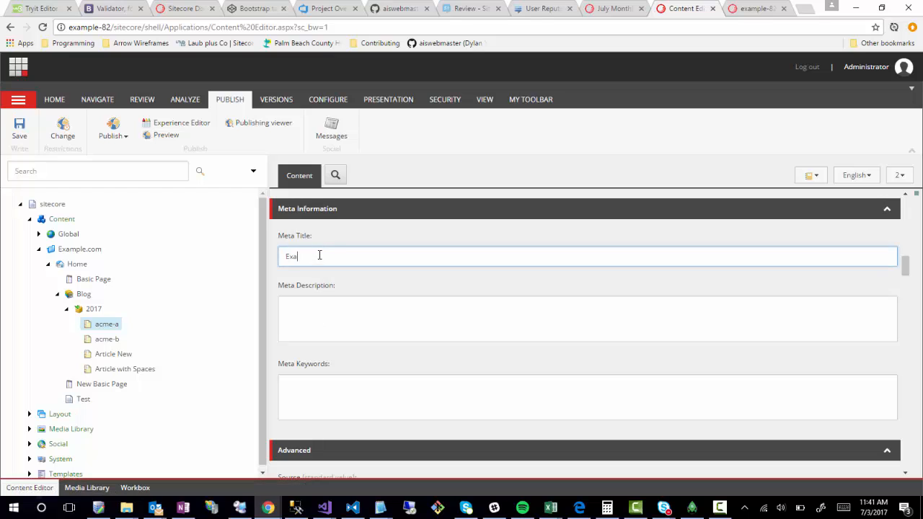
{"action": "type", "text": "mple"}
{"action": "key", "text": "ctrl+s"}
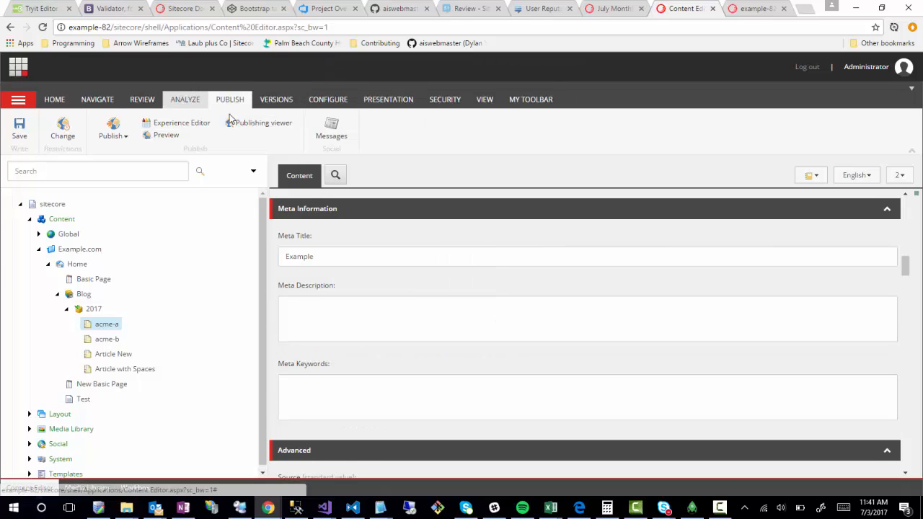
Step: Run a smart publish of the whole site to the Preview and Production targets and close the finished report
{"action": "left_click", "coordinate": [114, 135]}
{"action": "left_click", "coordinate": [128, 150]}
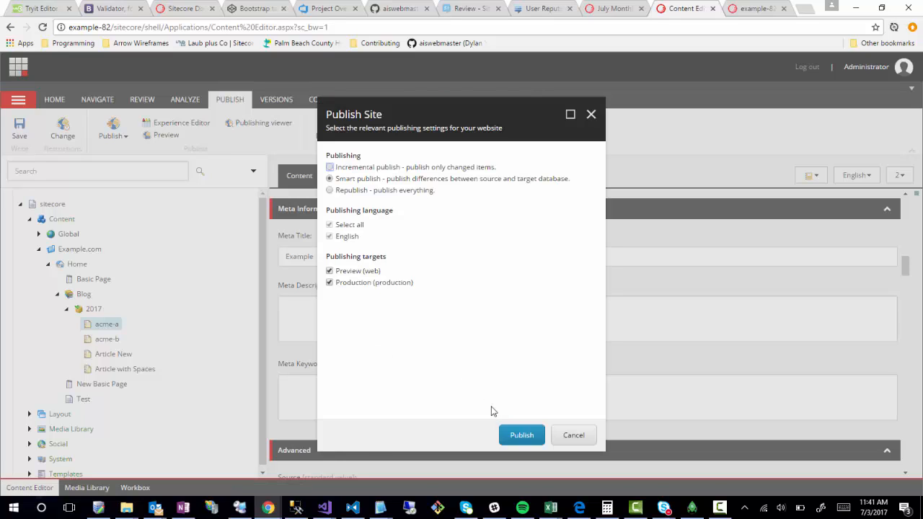
{"action": "left_click", "coordinate": [508, 433]}
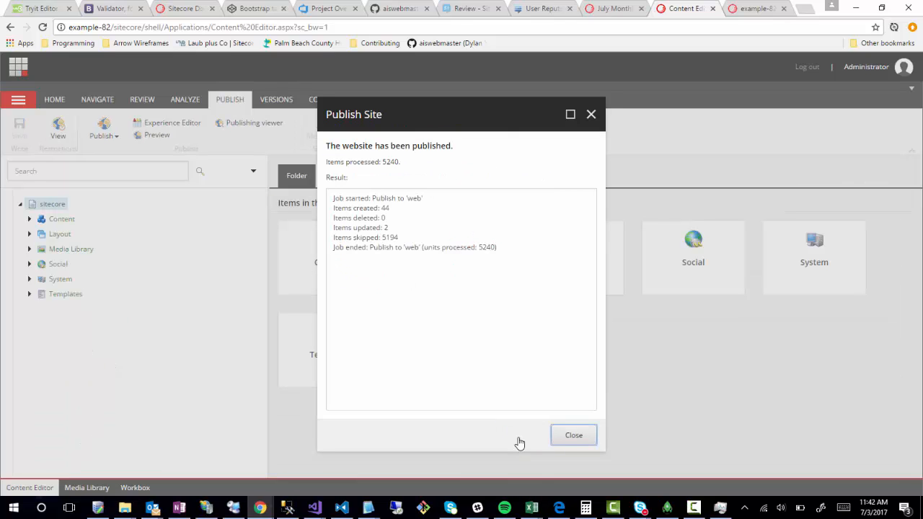
{"action": "left_click", "coordinate": [570, 440]}
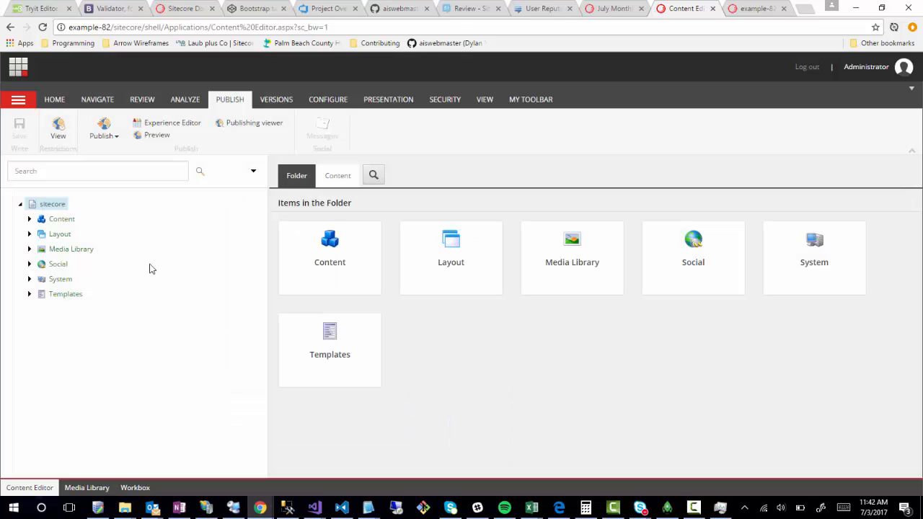
Step: Reopen the acme-a article under Example.com/Home/Blog/2017 and copy its item path
{"action": "left_click", "coordinate": [29, 219]}
{"action": "left_click", "coordinate": [39, 249]}
{"action": "left_click", "coordinate": [48, 264]}
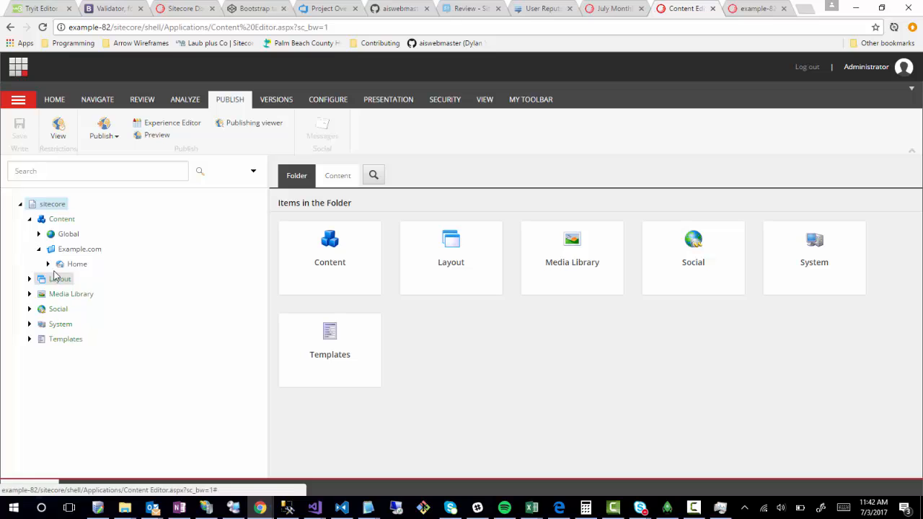
{"action": "left_click", "coordinate": [57, 294]}
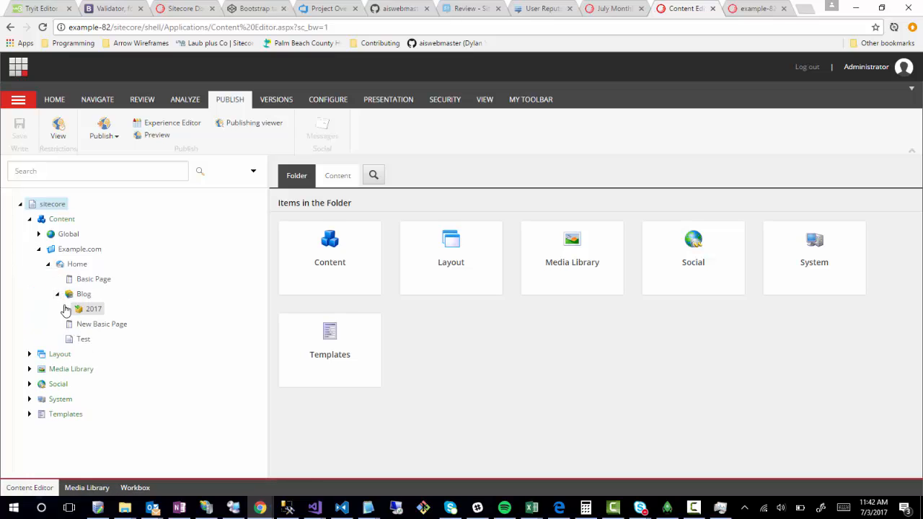
{"action": "left_click", "coordinate": [65, 309]}
{"action": "left_click", "coordinate": [101, 325]}
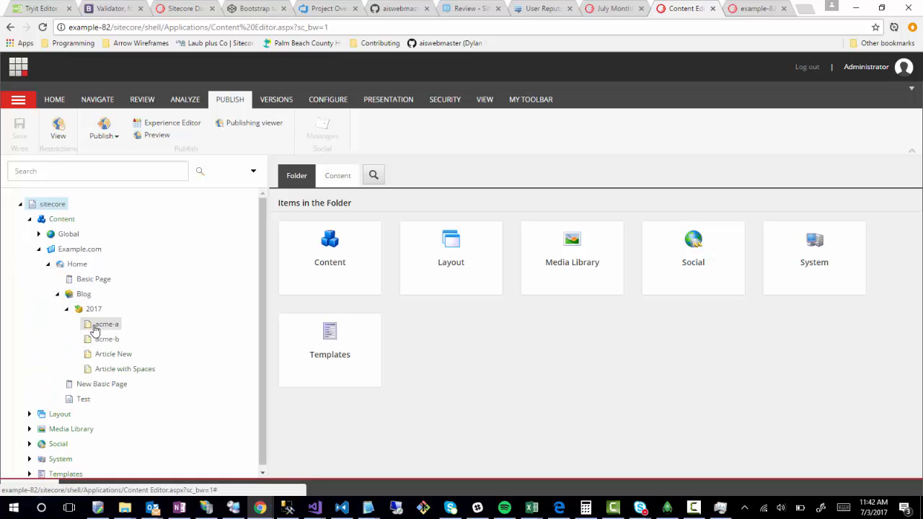
{"action": "left_click_drag", "start_coordinate": [532, 355], "coordinate": [341, 355]}
{"action": "right_click", "coordinate": [372, 352]}
{"action": "left_click", "coordinate": [393, 358]}
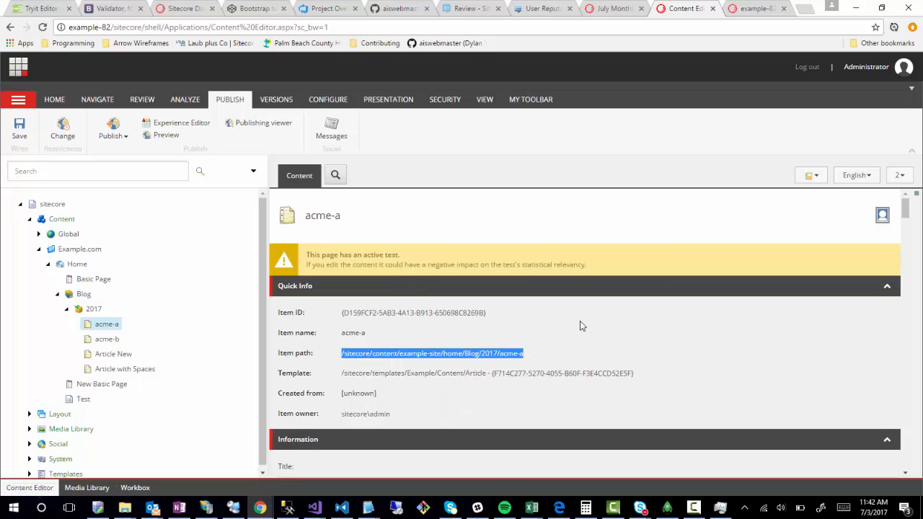
{"action": "left_click", "coordinate": [805, 9]}
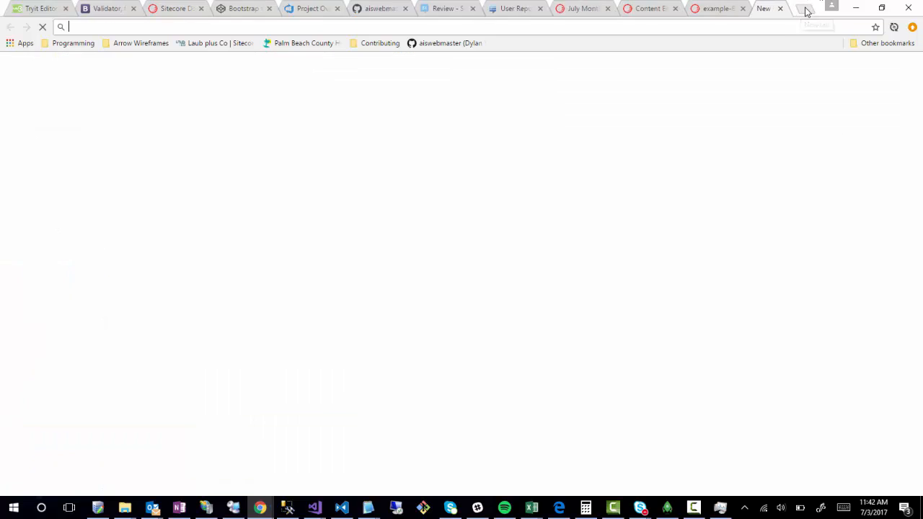
{"action": "type", "text": "httP"}
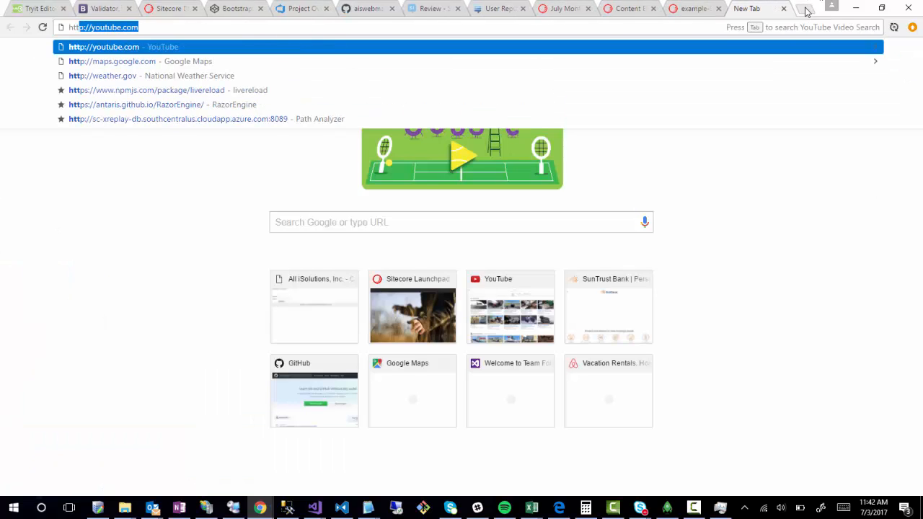
{"action": "key", "text": "BackSpace"}
{"action": "key", "text": "BackSpace"}
{"action": "type", "text": "p:/"}
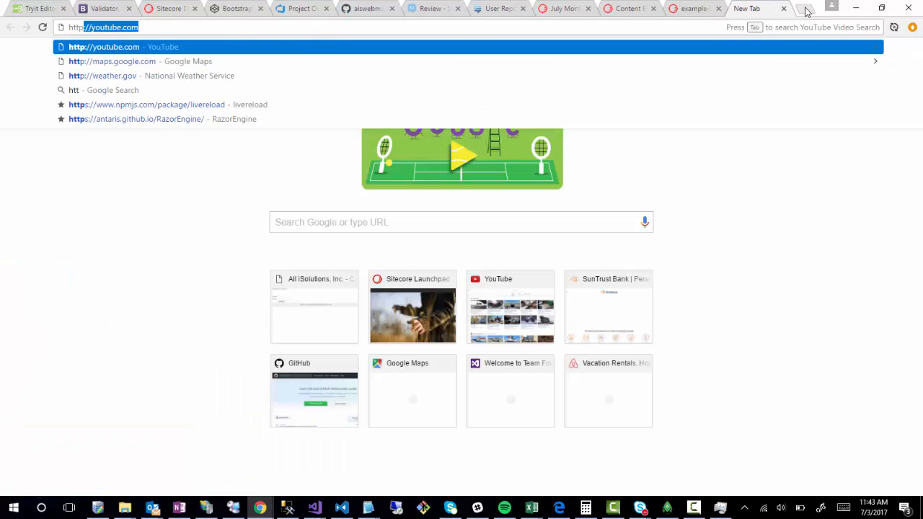
{"action": "type", "text": "/example-82/sitecore"}
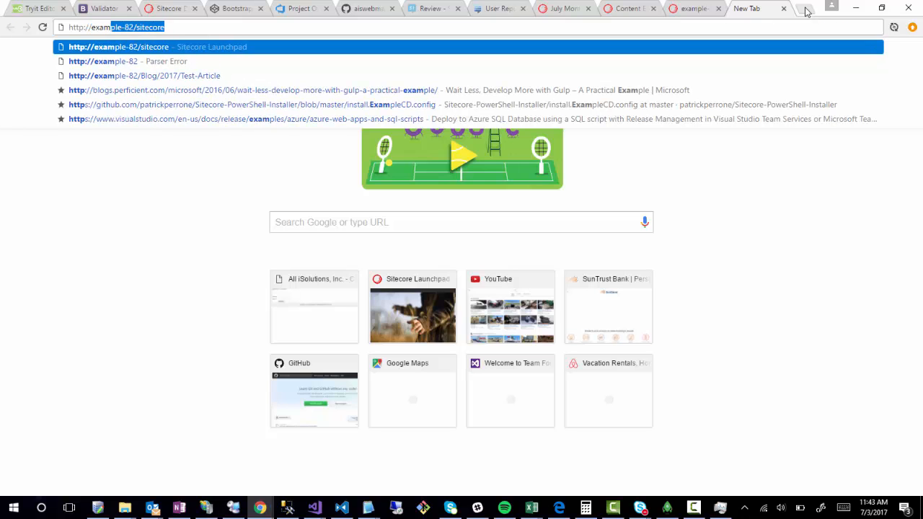
{"action": "key", "text": "BackSpace"}
{"action": "key", "text": "BackSpace"}
{"action": "key", "text": "BackSpace"}
{"action": "key", "text": "BackSpace"}
{"action": "key", "text": "BackSpace"}
{"action": "key", "text": "BackSpace"}
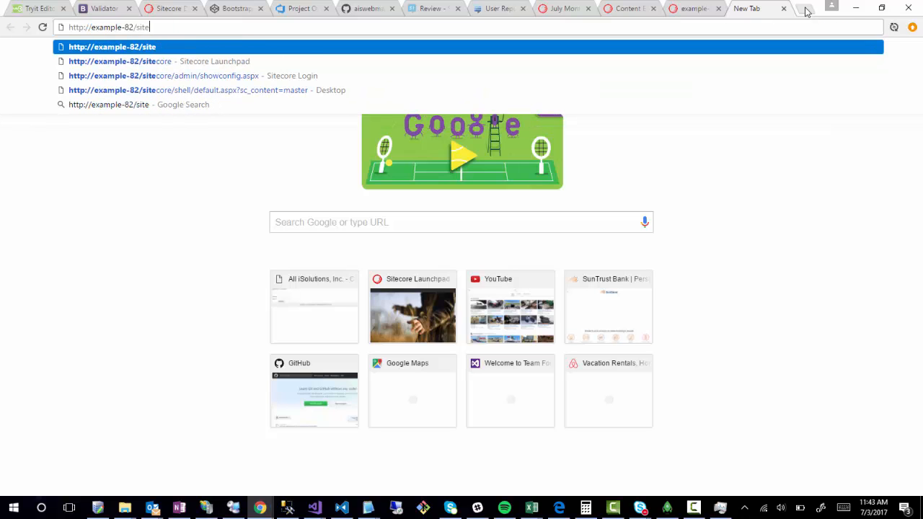
{"action": "key", "text": "BackSpace"}
{"action": "key", "text": "BackSpace"}
{"action": "key", "text": "BackSpace"}
{"action": "key", "text": "ctrl+v"}
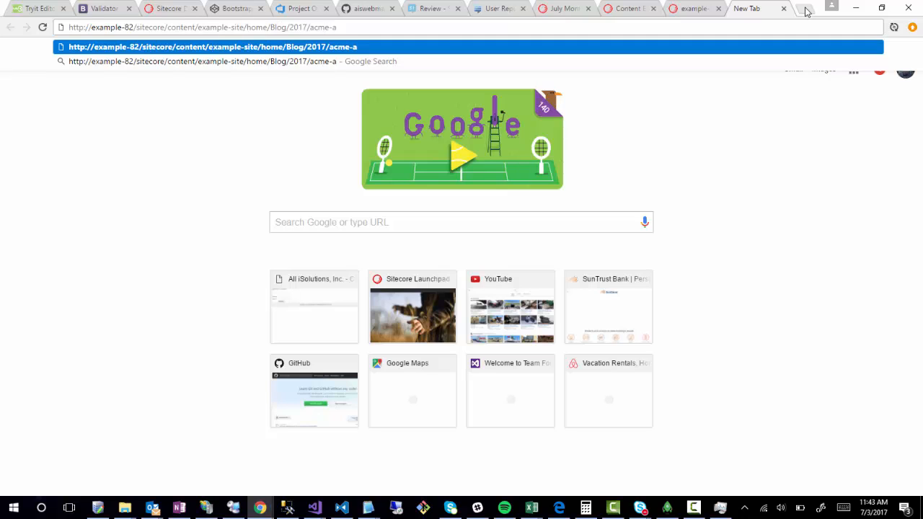
{"action": "key", "text": "BackSpace"}
{"action": "key", "text": "BackSpace"}
{"action": "key", "text": "BackSpace"}
{"action": "key", "text": "BackSpace"}
{"action": "key", "text": "BackSpace"}
{"action": "key", "text": "BackSpace"}
{"action": "key", "text": "BackSpace"}
{"action": "key", "text": "BackSpace"}
{"action": "key", "text": "BackSpace"}
{"action": "key", "text": "BackSpace"}
{"action": "key", "text": "BackSpace"}
{"action": "key", "text": "BackSpace"}
{"action": "key", "text": "BackSpace"}
{"action": "key", "text": "BackSpace"}
{"action": "key", "text": "BackSpace"}
{"action": "key", "text": "BackSpace"}
{"action": "key", "text": "BackSpace"}
{"action": "key", "text": "BackSpace"}
{"action": "key", "text": "BackSpace"}
{"action": "key", "text": "BackSpace"}
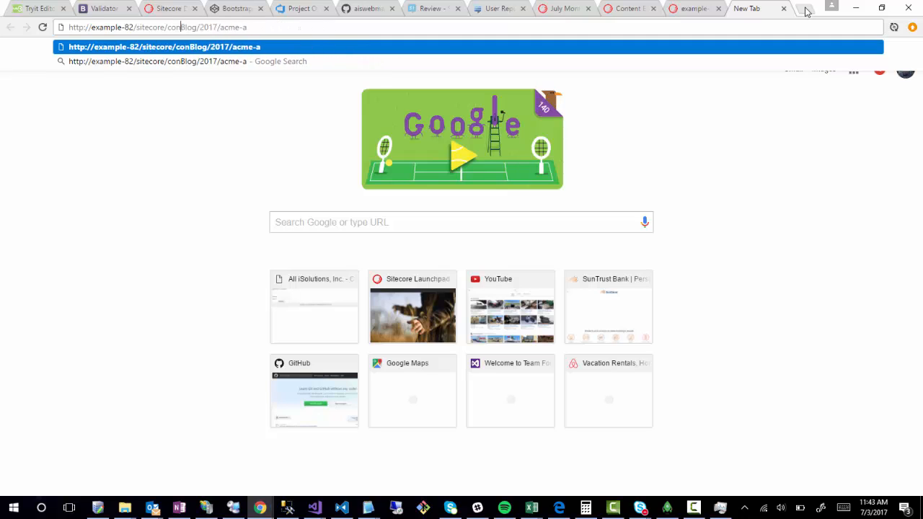
{"action": "key", "text": "BackSpace"}
{"action": "key", "text": "BackSpace"}
{"action": "key", "text": "BackSpace"}
{"action": "key", "text": "BackSpace"}
{"action": "key", "text": "BackSpace"}
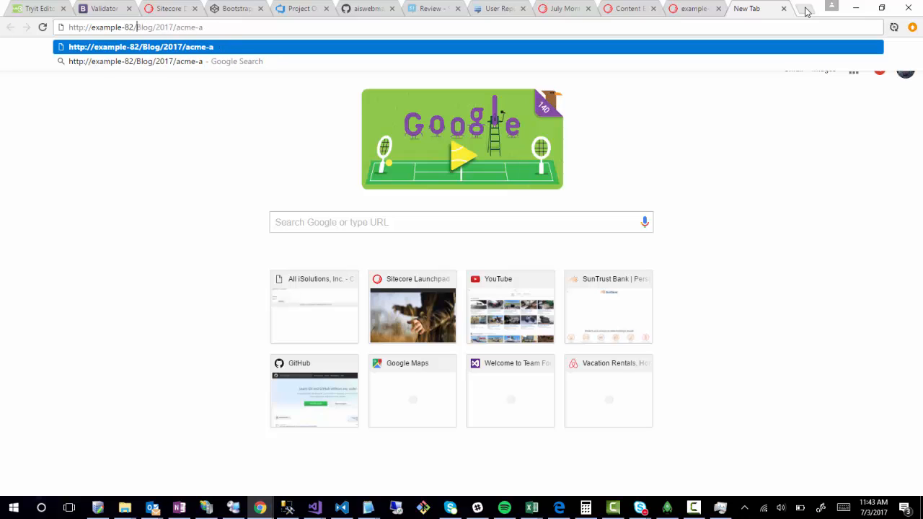
{"action": "key", "text": "Return"}
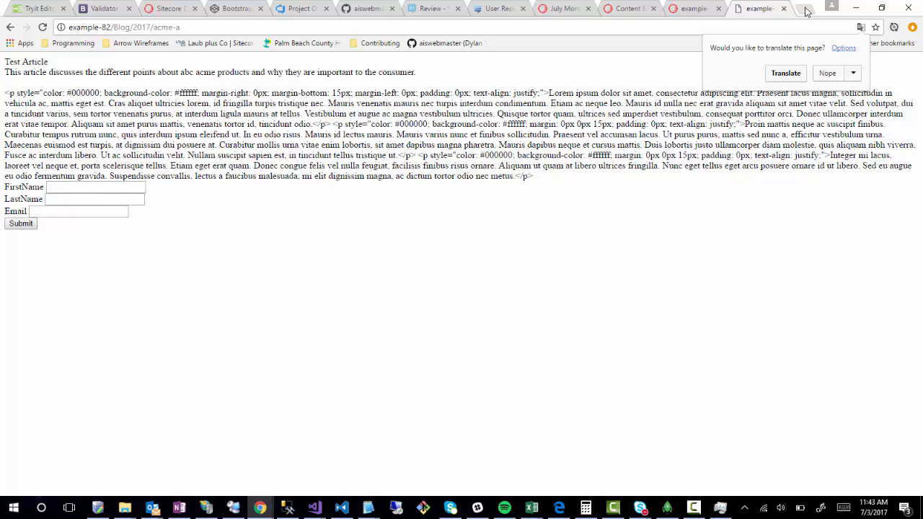
Step: Look over the article's rendered body text, then view the page source and examine the title element in the head
{"action": "left_click", "coordinate": [443, 168]}
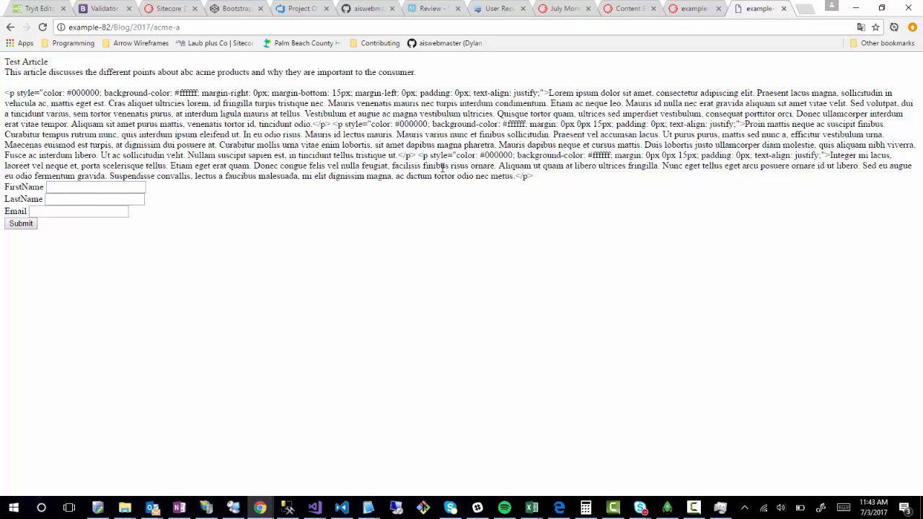
{"action": "left_click_drag", "start_coordinate": [579, 166], "coordinate": [257, 145]}
{"action": "left_click", "coordinate": [272, 110]}
{"action": "left_click_drag", "start_coordinate": [5, 94], "coordinate": [573, 181]}
{"action": "left_click", "coordinate": [573, 181]}
{"action": "right_click", "coordinate": [267, 78]}
{"action": "left_click", "coordinate": [298, 196]}
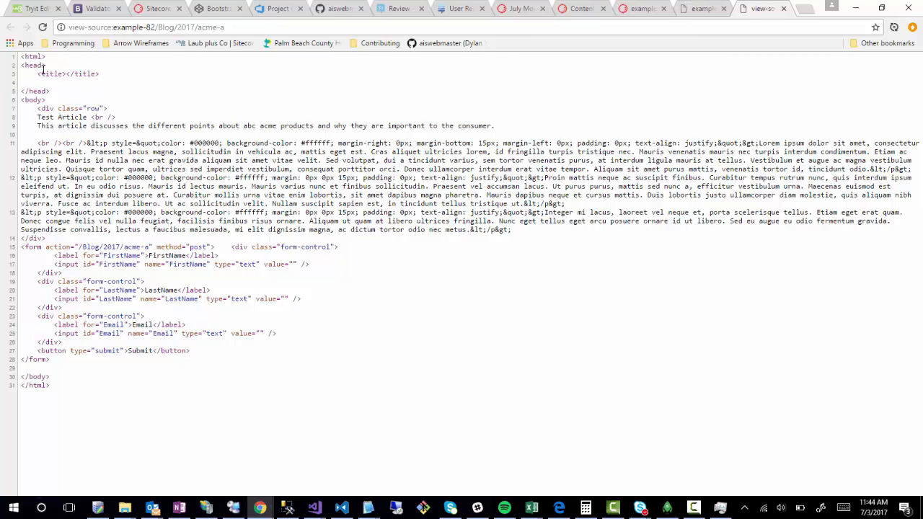
{"action": "left_click_drag", "start_coordinate": [41, 74], "coordinate": [123, 72]}
Step: Return to the rendered article page and load its address with the .aspx extension added: example-82/Blog/2017/acme-a.aspx
{"action": "left_click", "coordinate": [714, 10]}
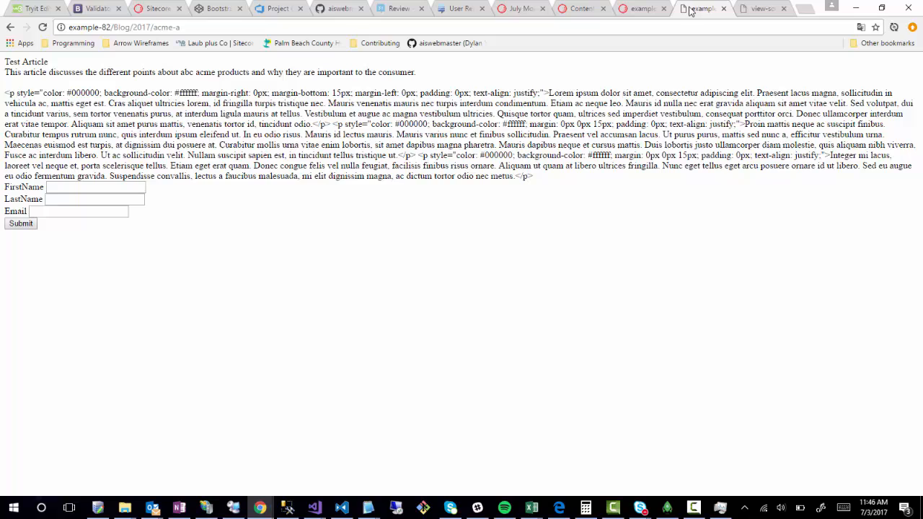
{"action": "left_click", "coordinate": [217, 27]}
{"action": "type", "text": ".aspx"}
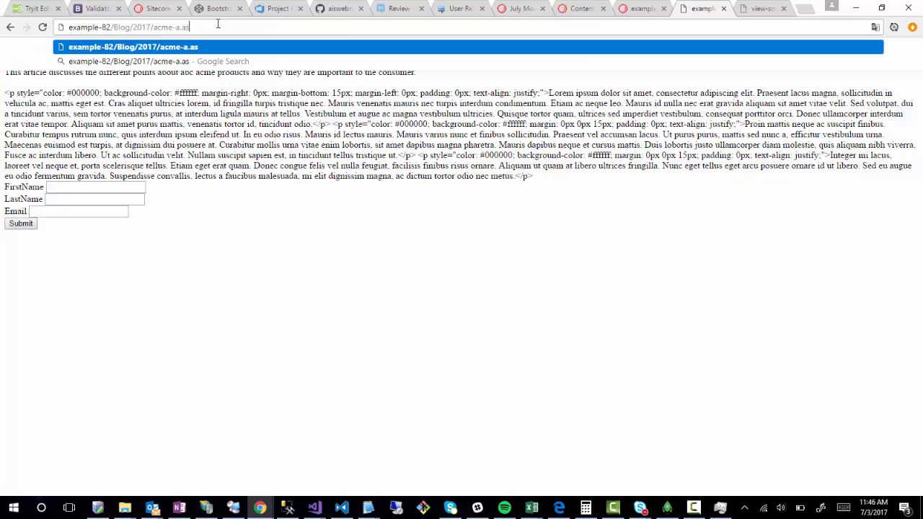
{"action": "key", "text": "Return"}
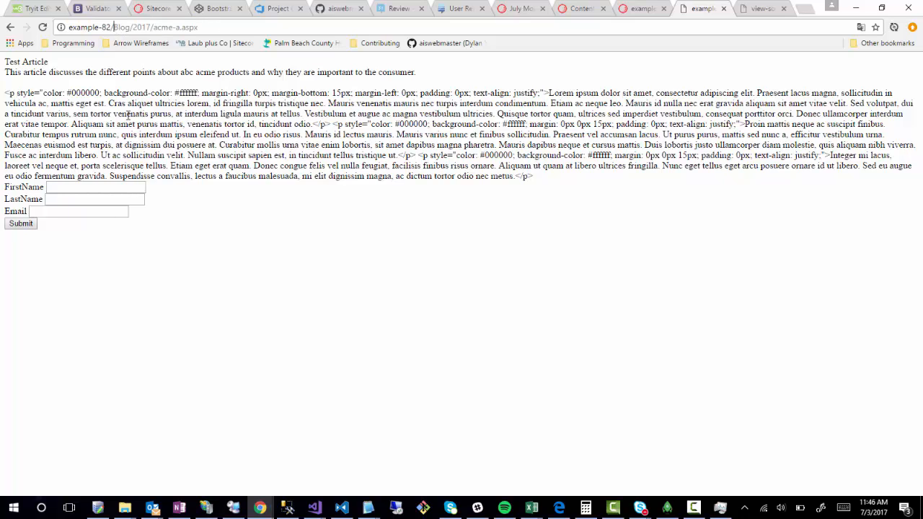
Step: Load the article with the en language prefix, example-82/en/Blog/2017/acme-a.aspx, and view its page source
{"action": "type", "text": "en/"}
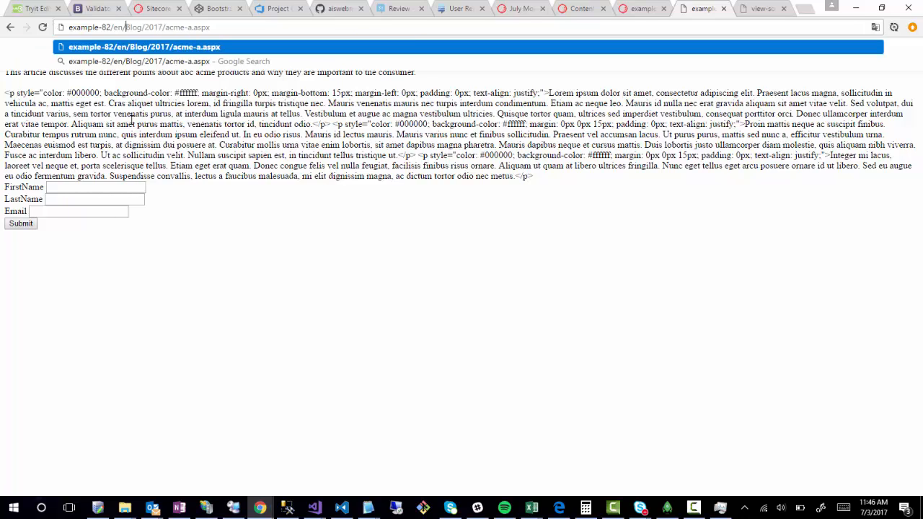
{"action": "key", "text": "Return"}
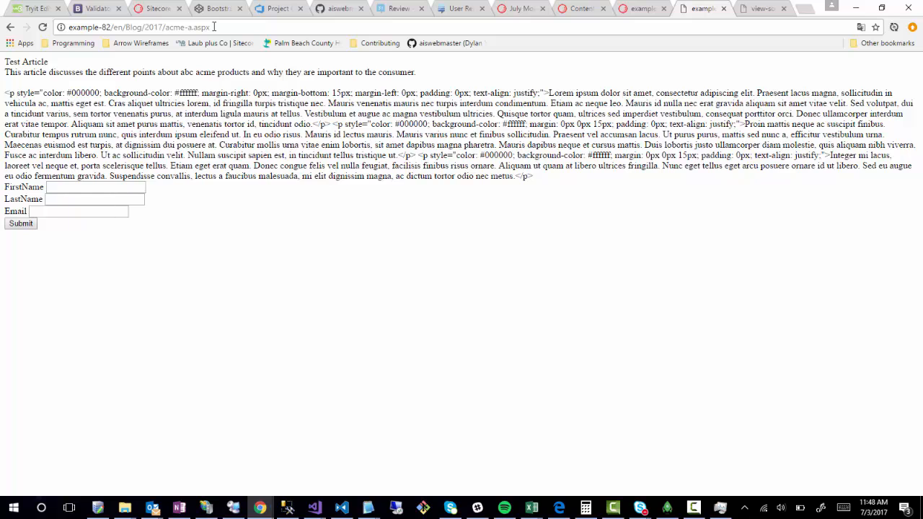
{"action": "right_click", "coordinate": [324, 288]}
{"action": "left_click", "coordinate": [367, 402]}
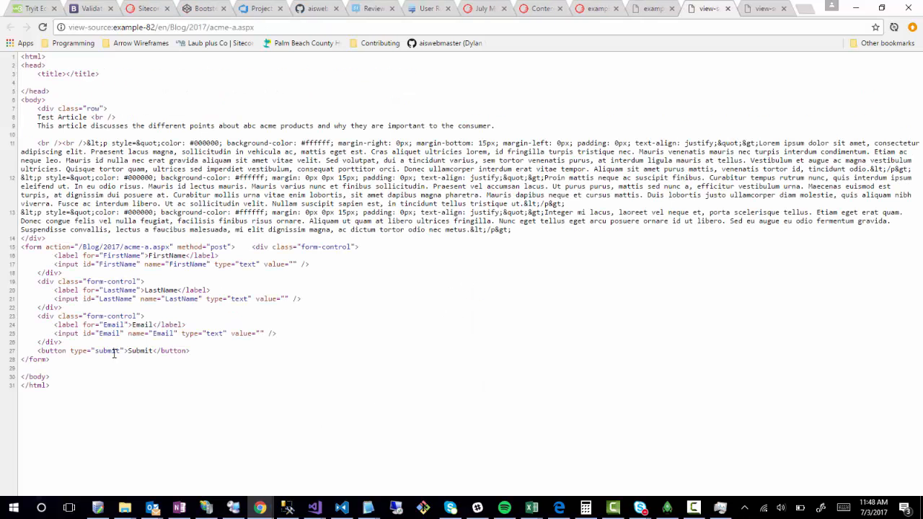